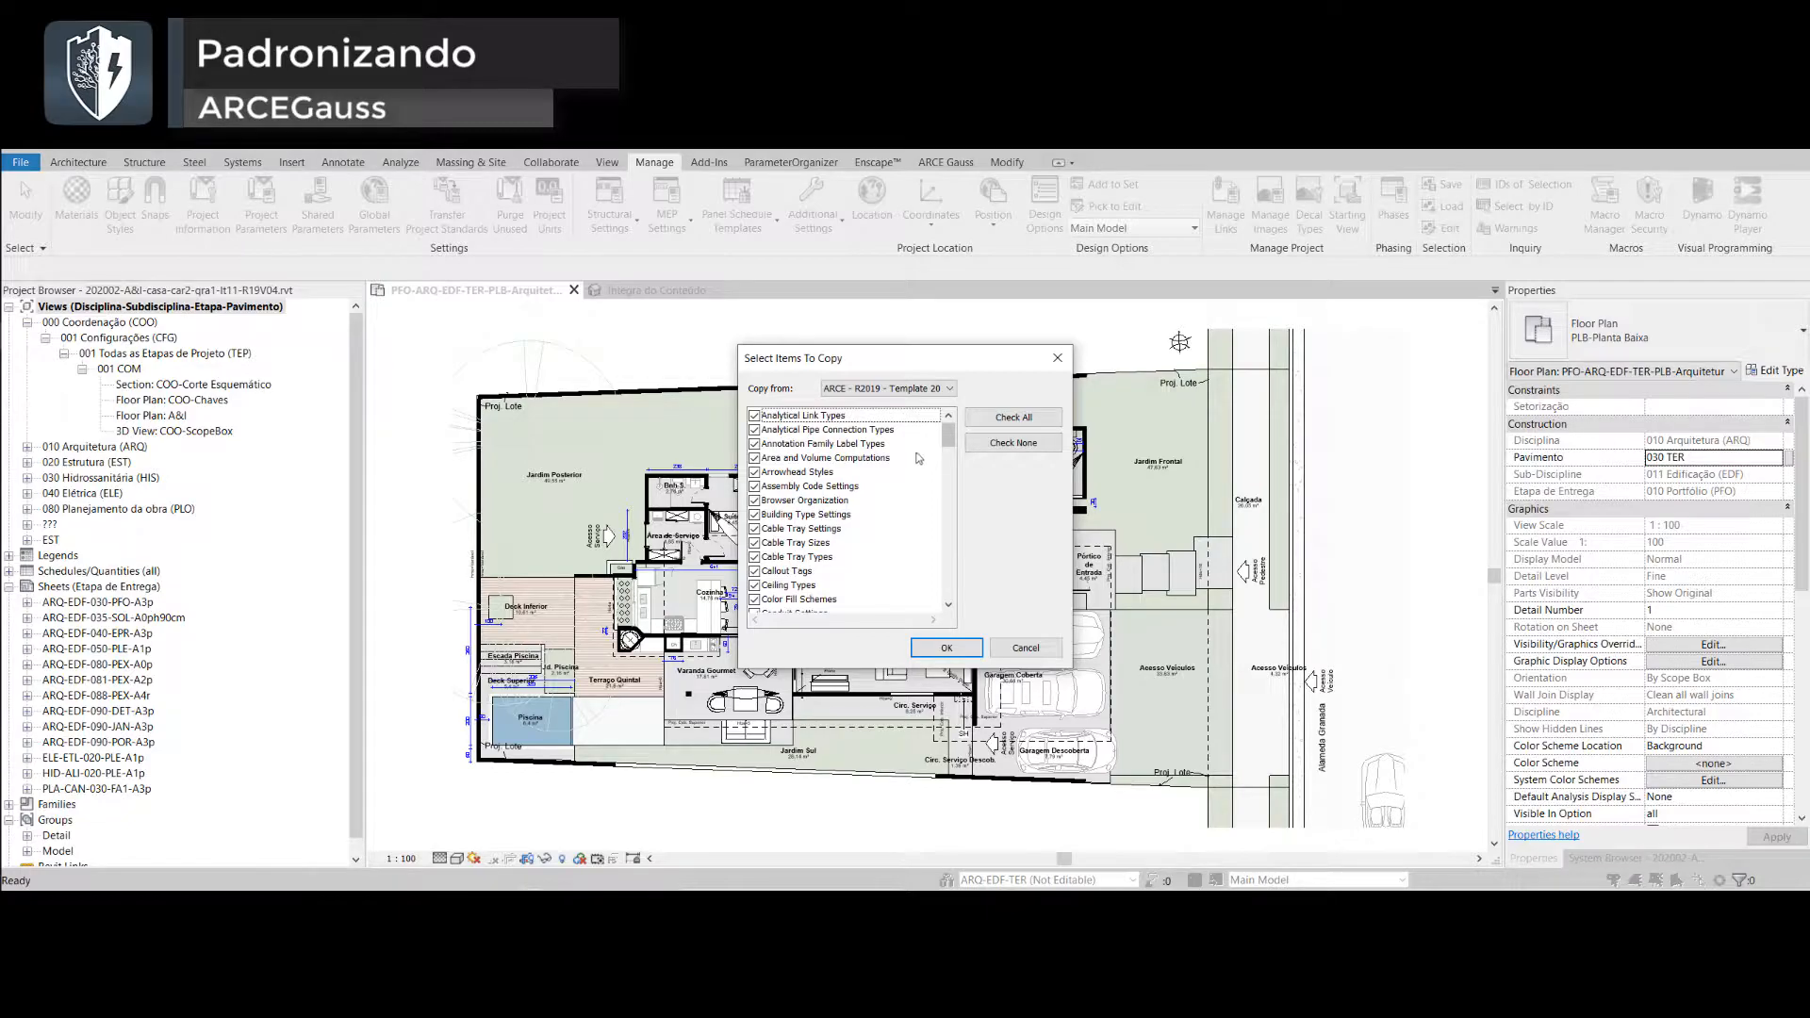
# - Transfer all checked project standards from the ARCE - R2019 template into the current project
pyautogui.click(944, 647)
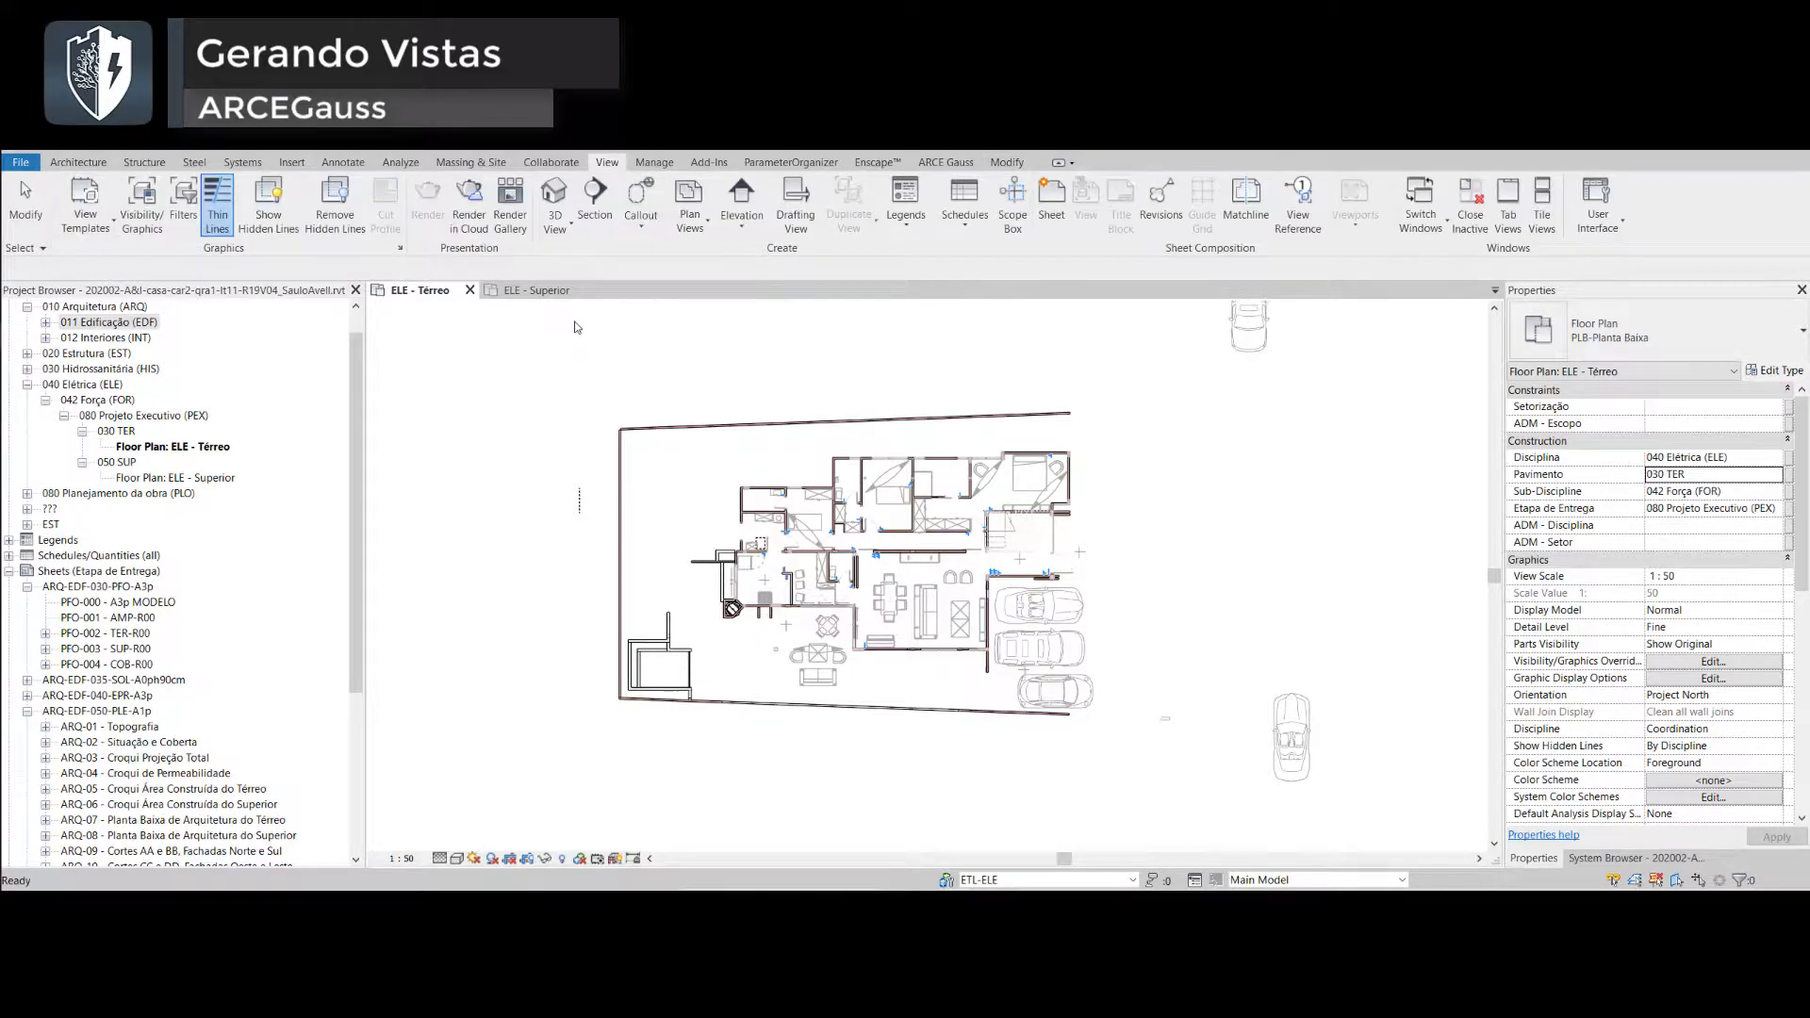
# - Save the project and create PLB-Planta Baixa floor plans for levels 030 Térreo and 050 Superior, allowing duplicates of existing views
pyautogui.click(689, 219)
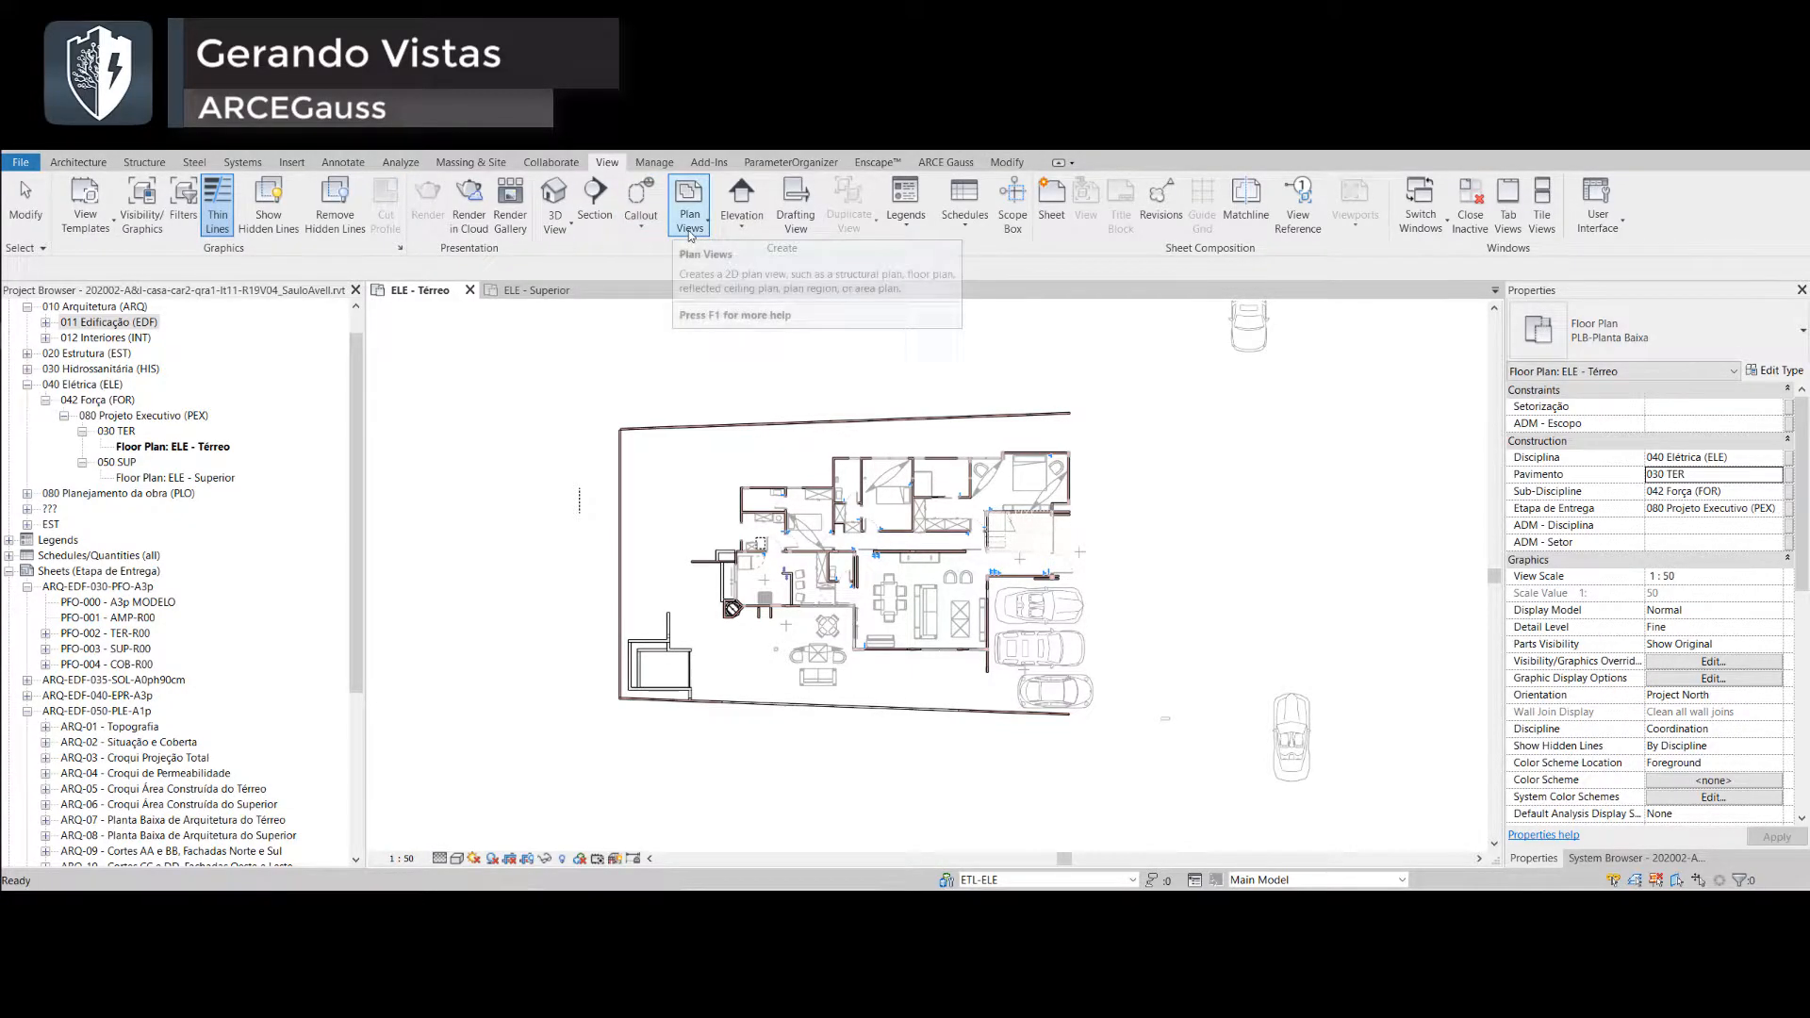
pyautogui.click(721, 264)
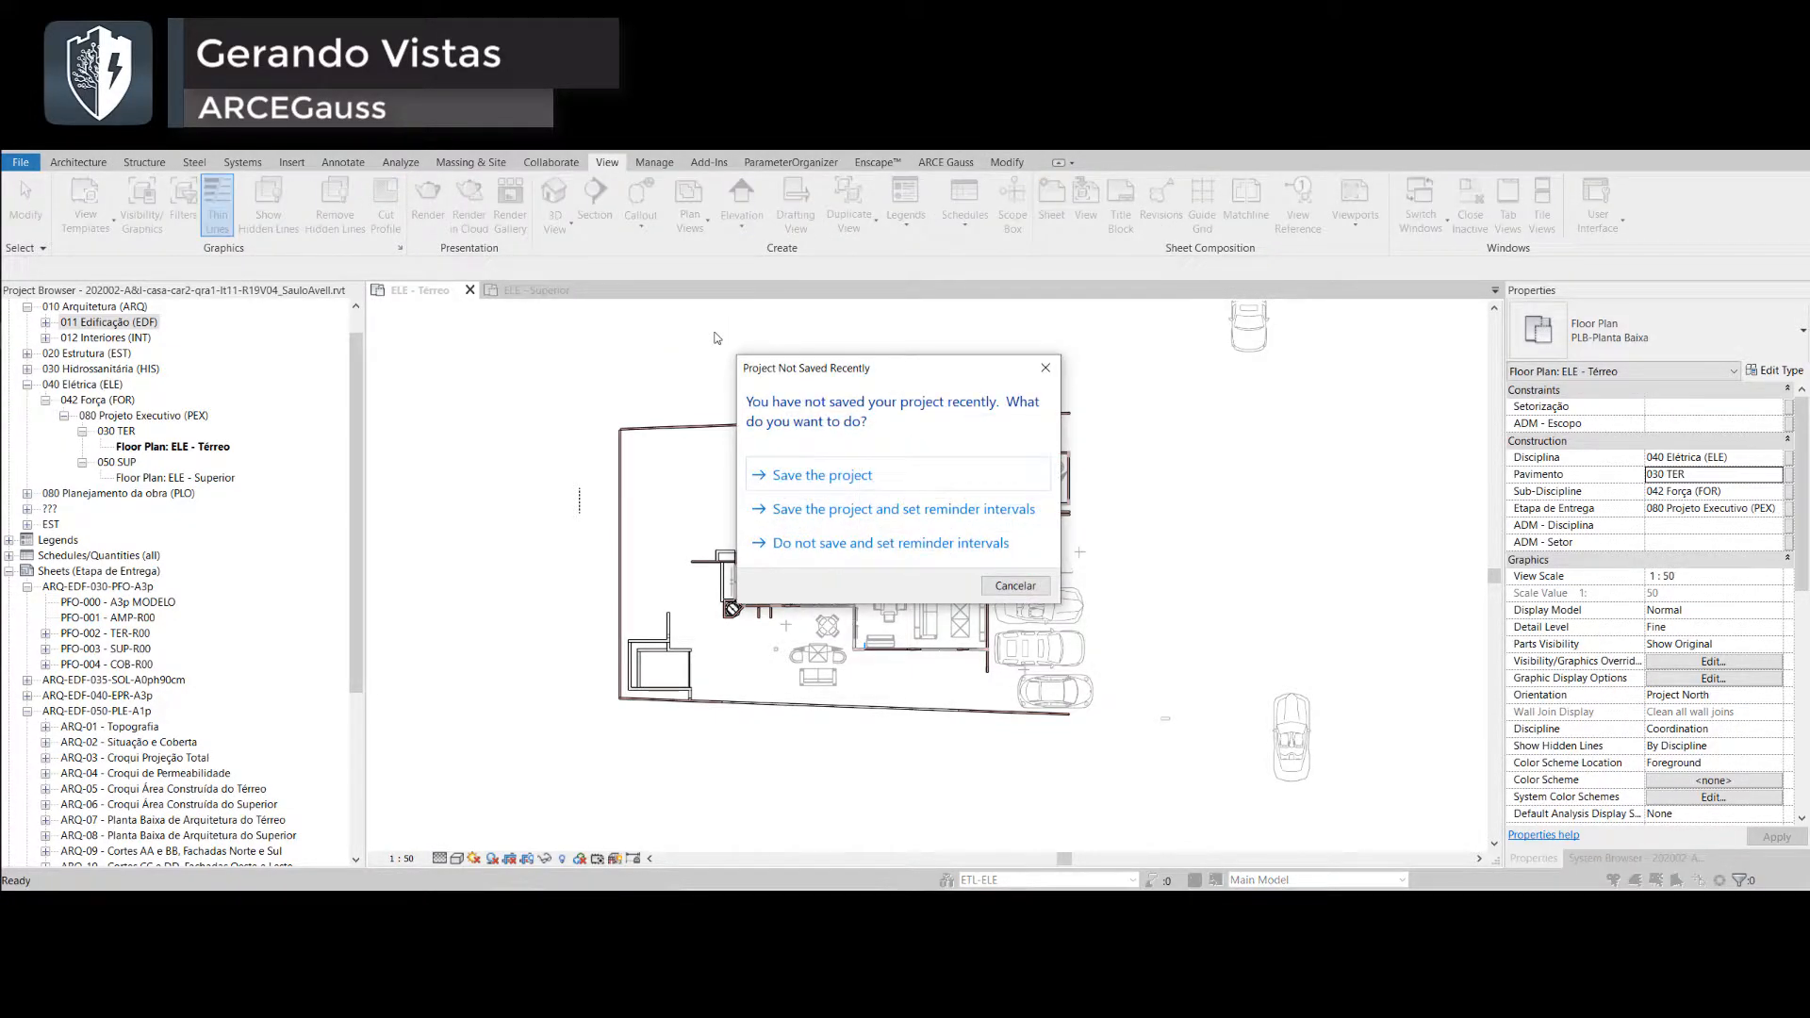
pyautogui.click(816, 477)
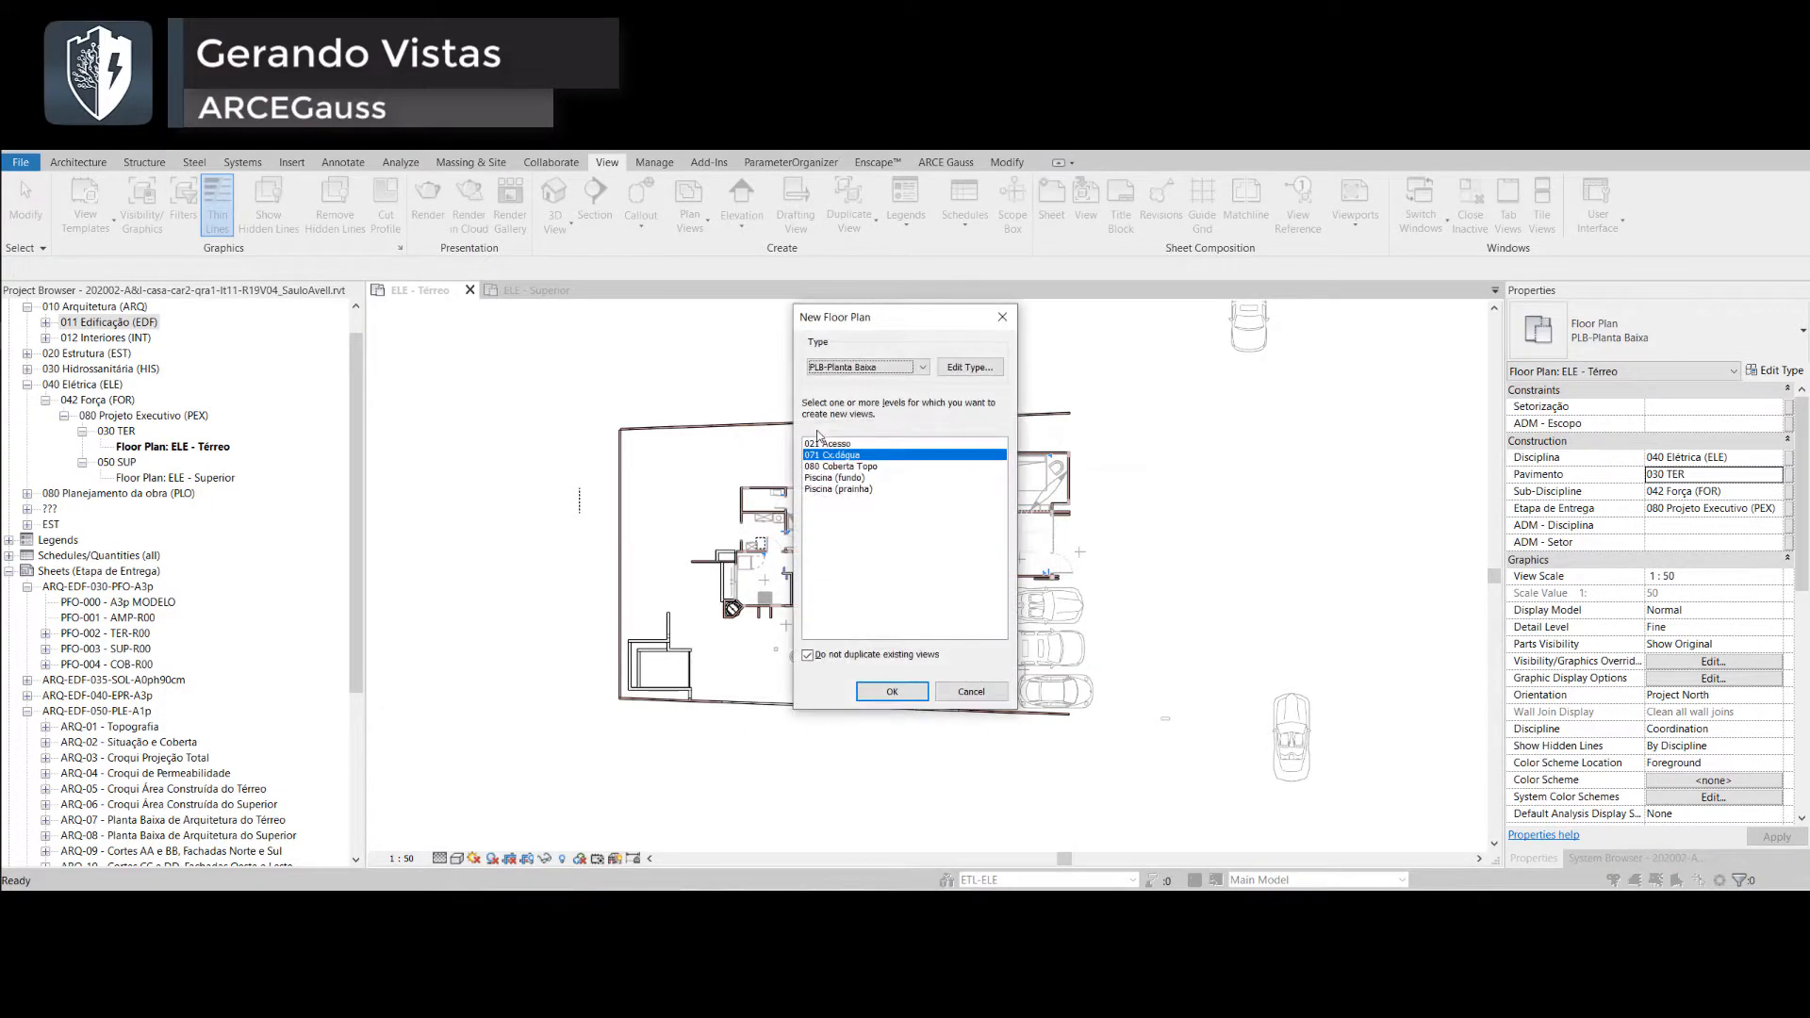
pyautogui.click(815, 658)
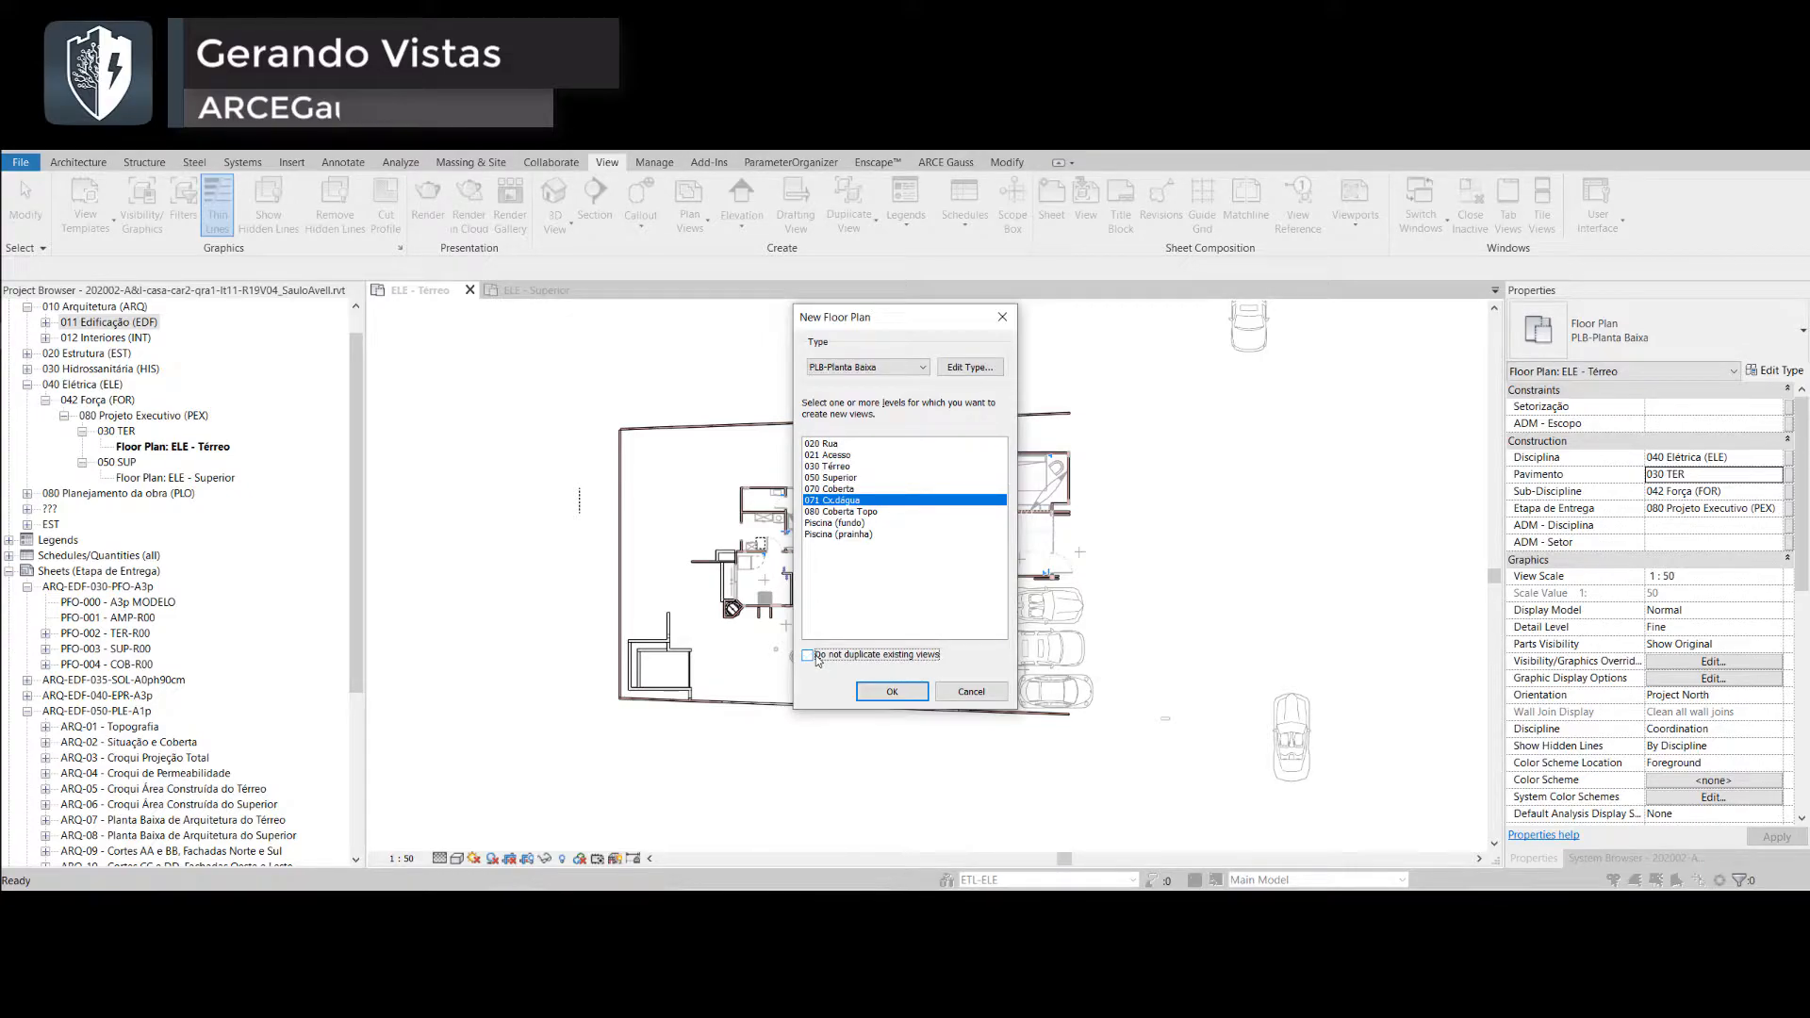
pyautogui.click(849, 479)
pyautogui.keyDown('ctrl'); pyautogui.click(847, 467); pyautogui.keyUp('ctrl')
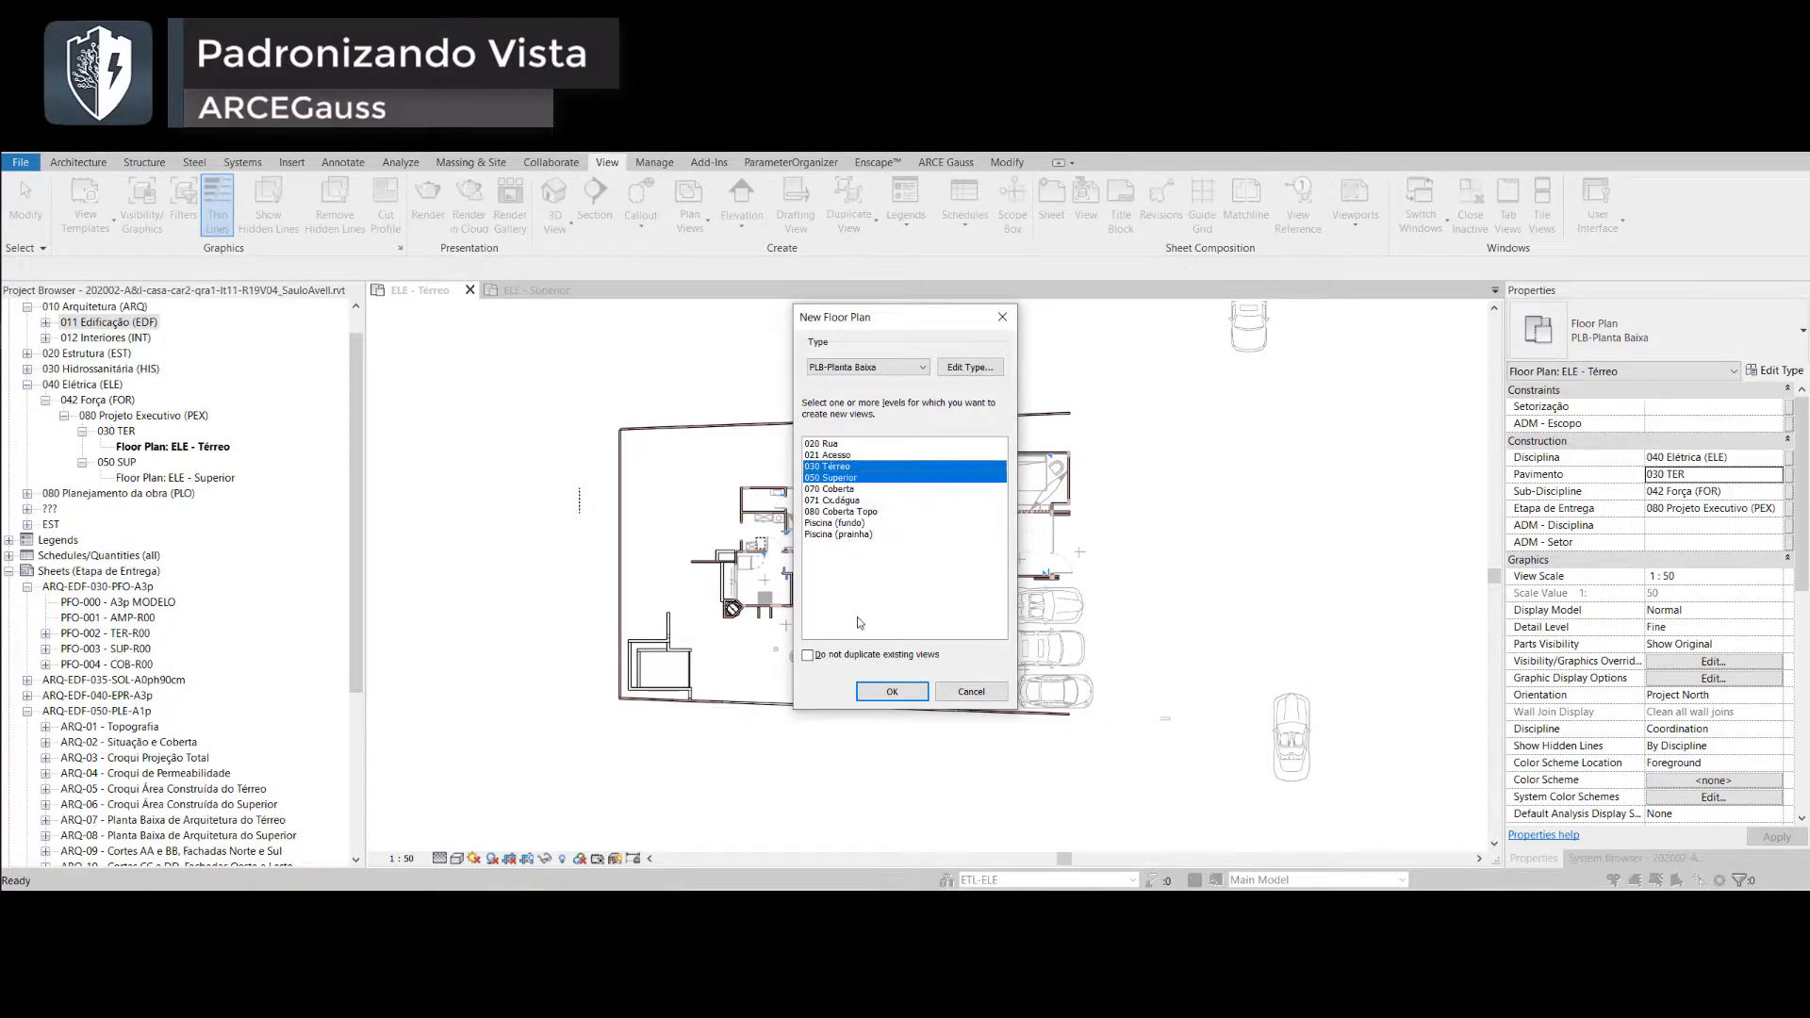
pyautogui.click(890, 690)
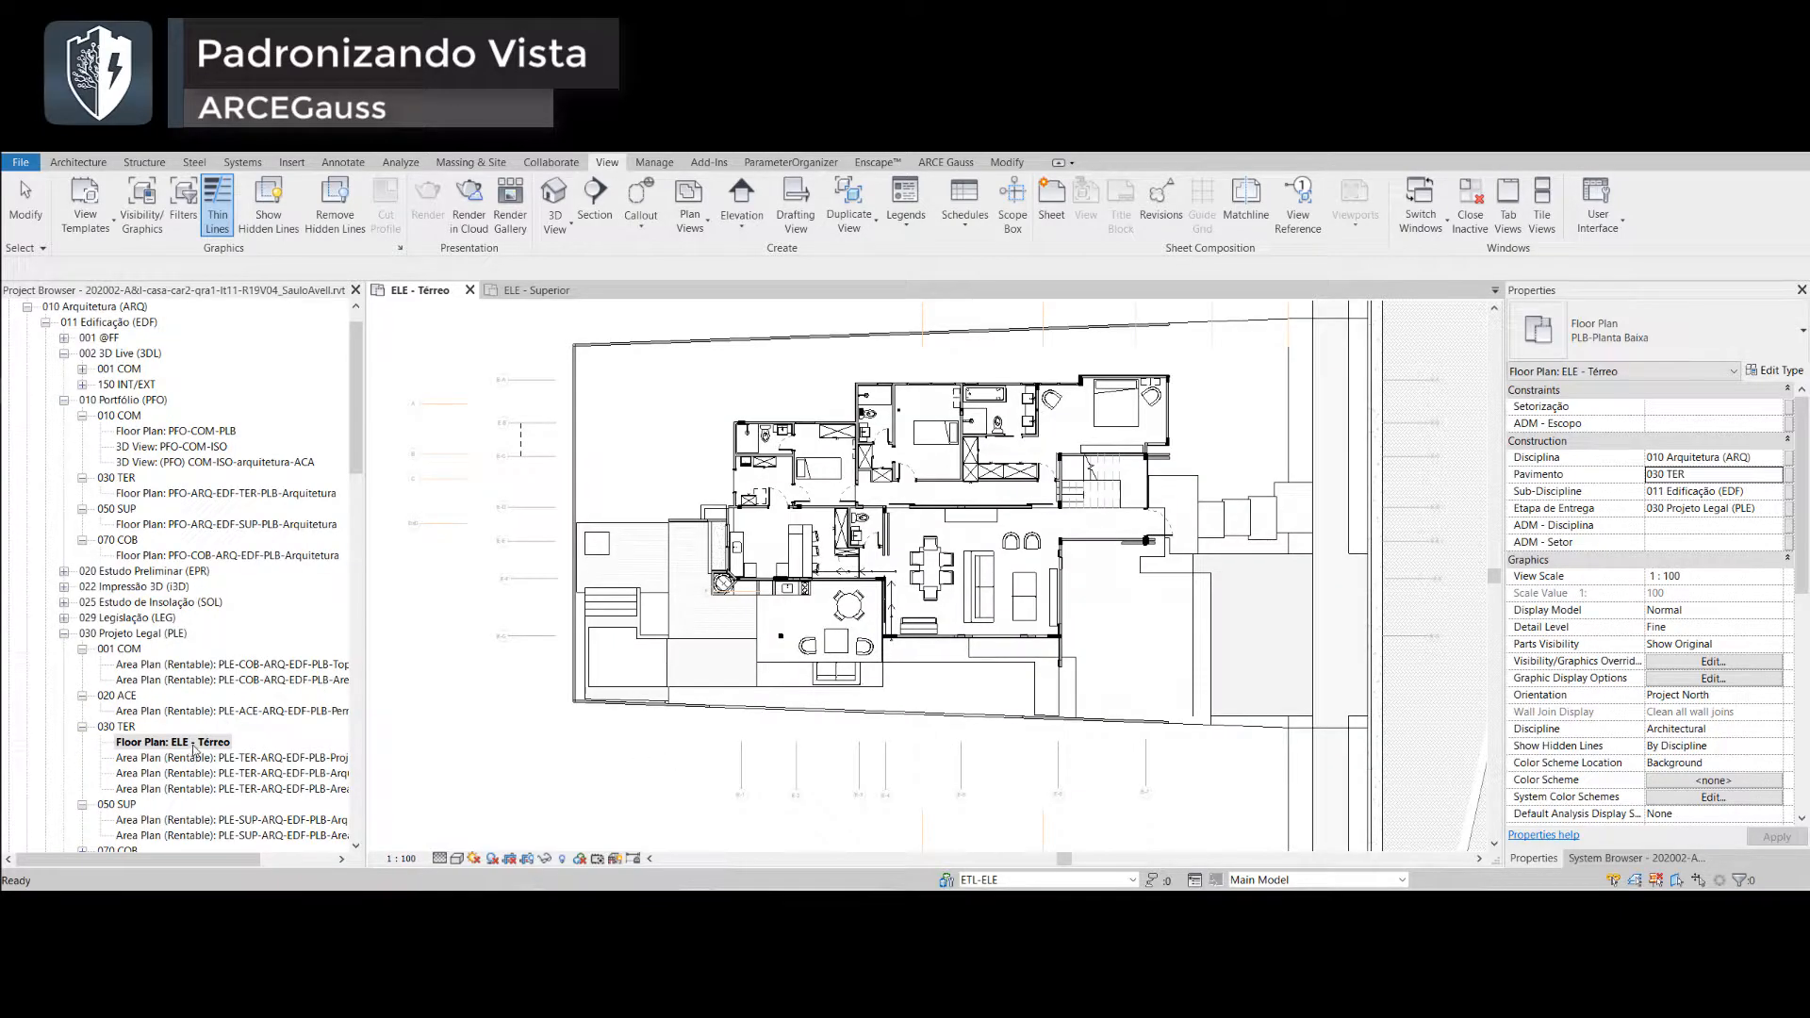
# - Apply the view template "ARCE - FP - ELE - Residencial, Rede" to the ELE - Térreo floor plan
pyautogui.rightClick(195, 747)
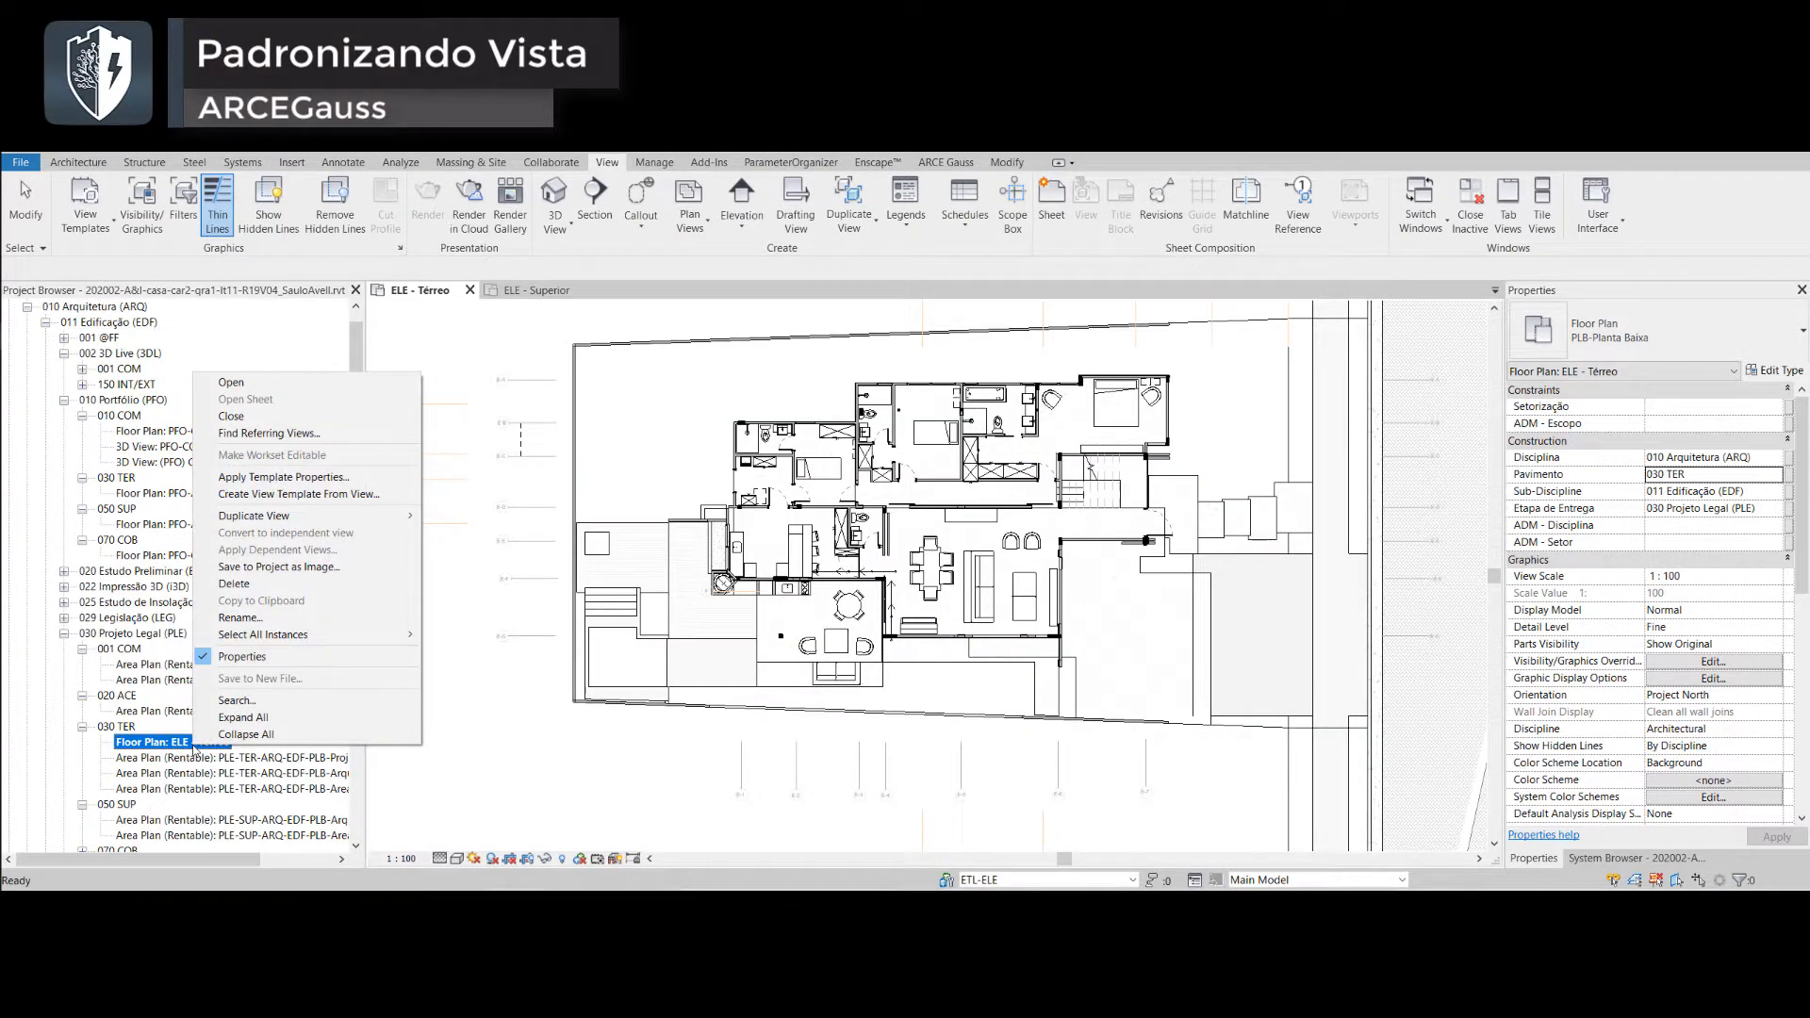
pyautogui.click(337, 481)
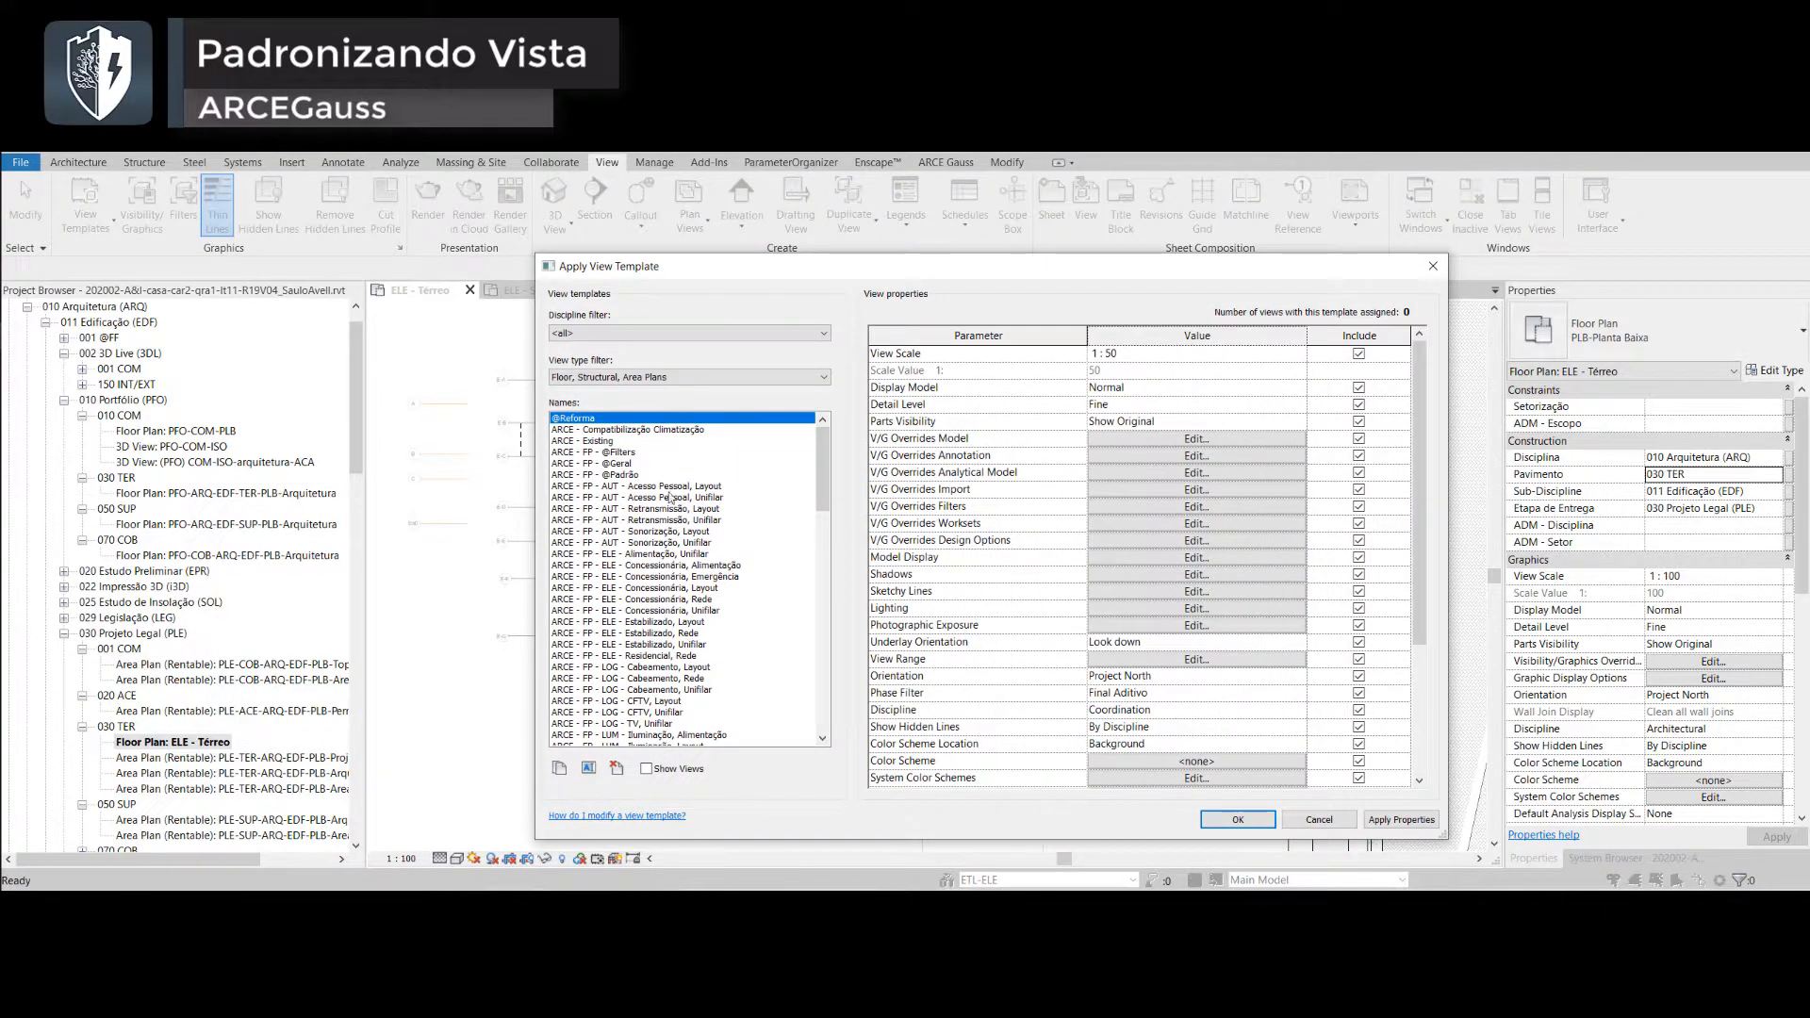
pyautogui.click(659, 656)
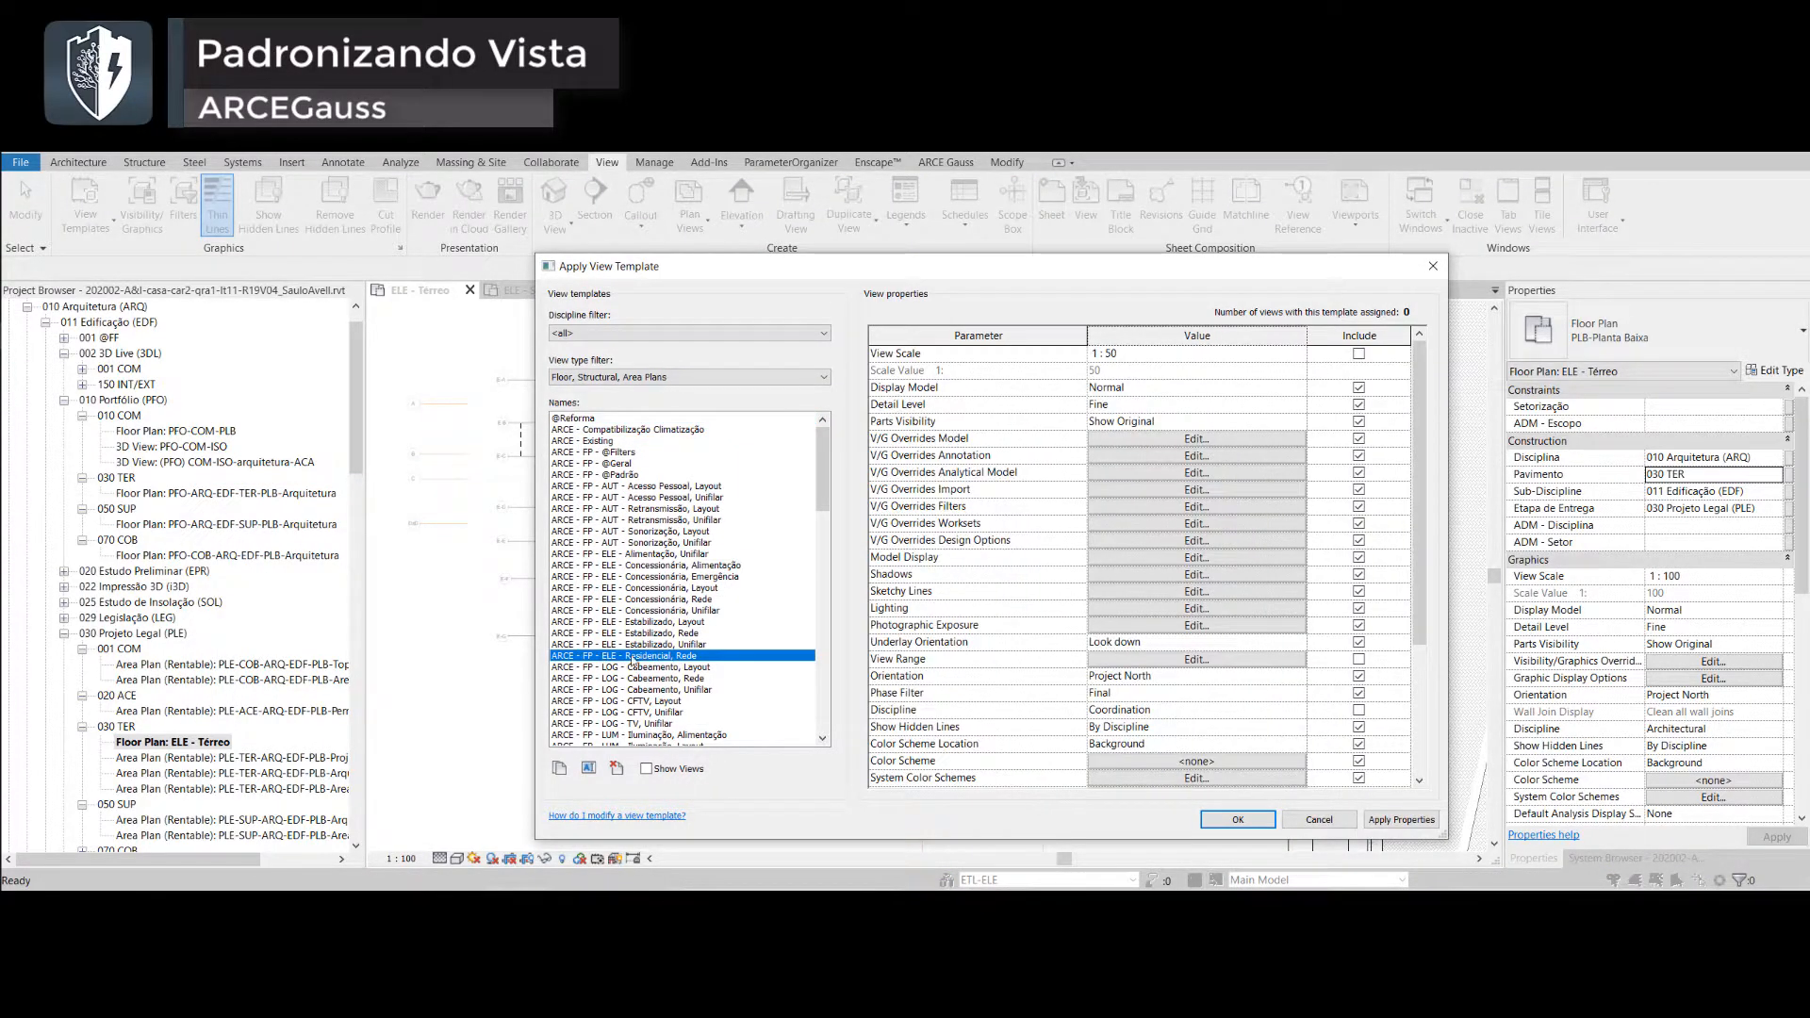
pyautogui.click(1257, 819)
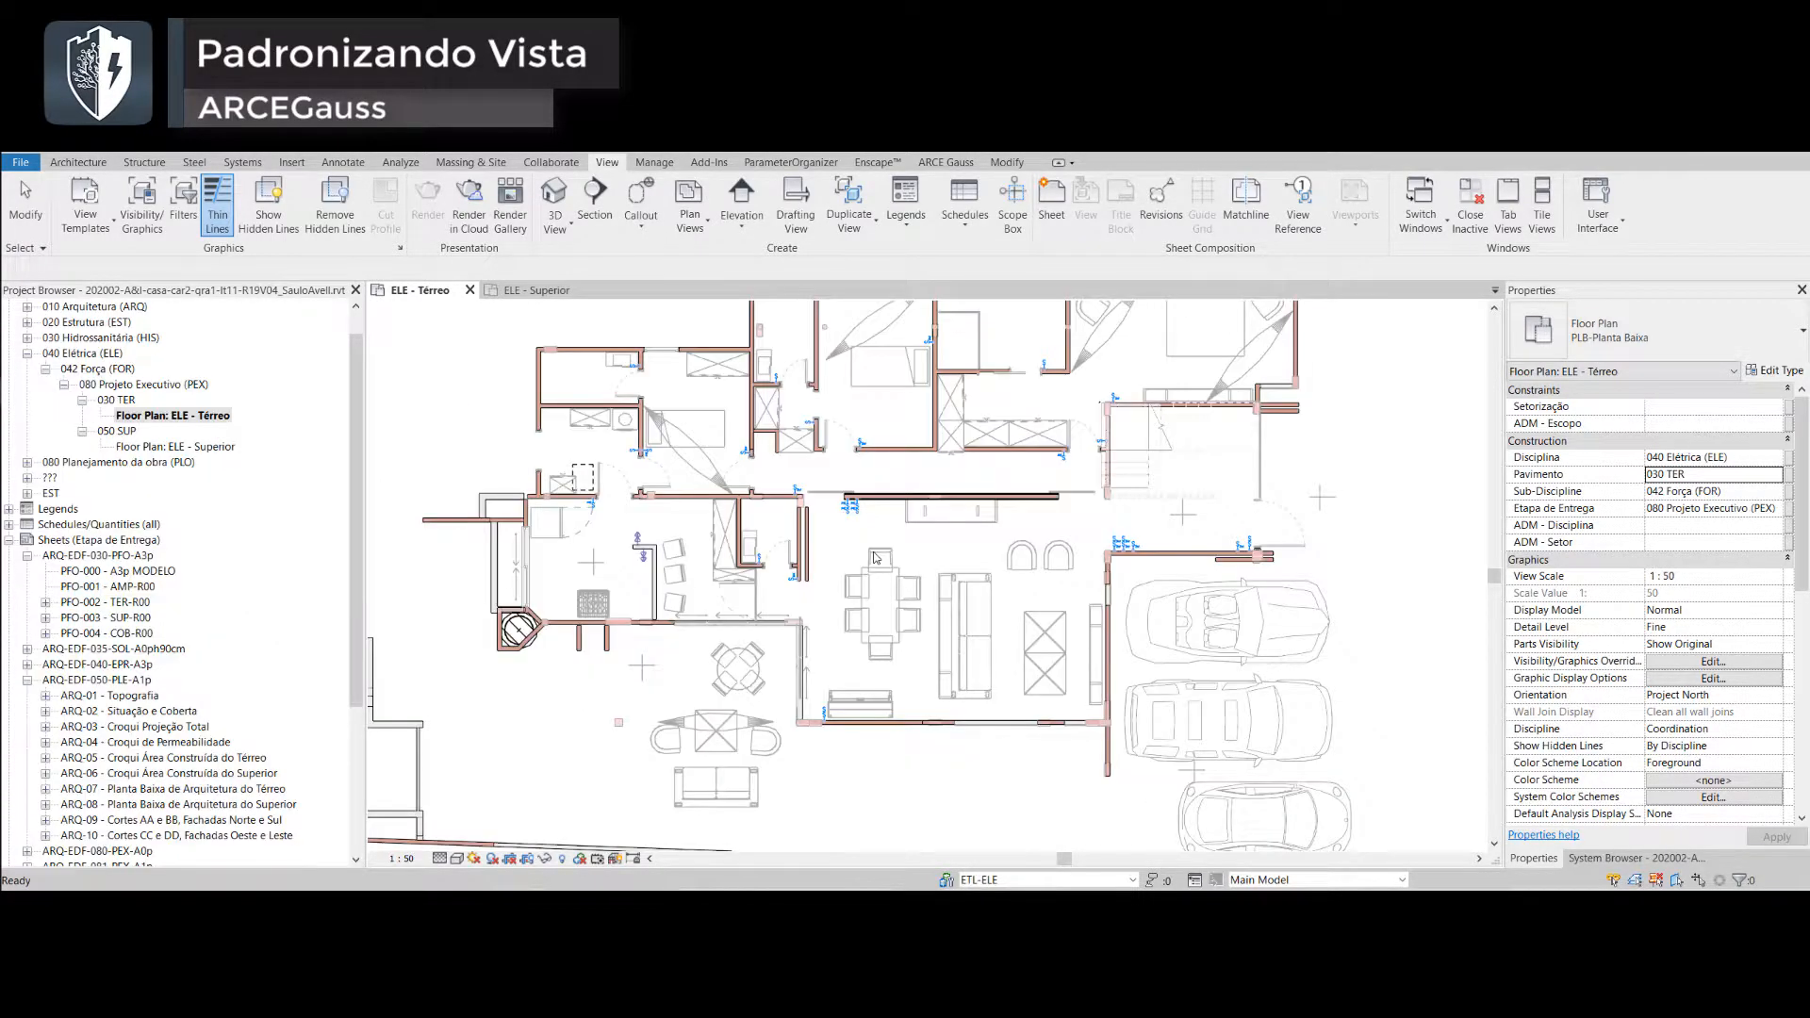
pyautogui.scroll(-1, 897, 520)
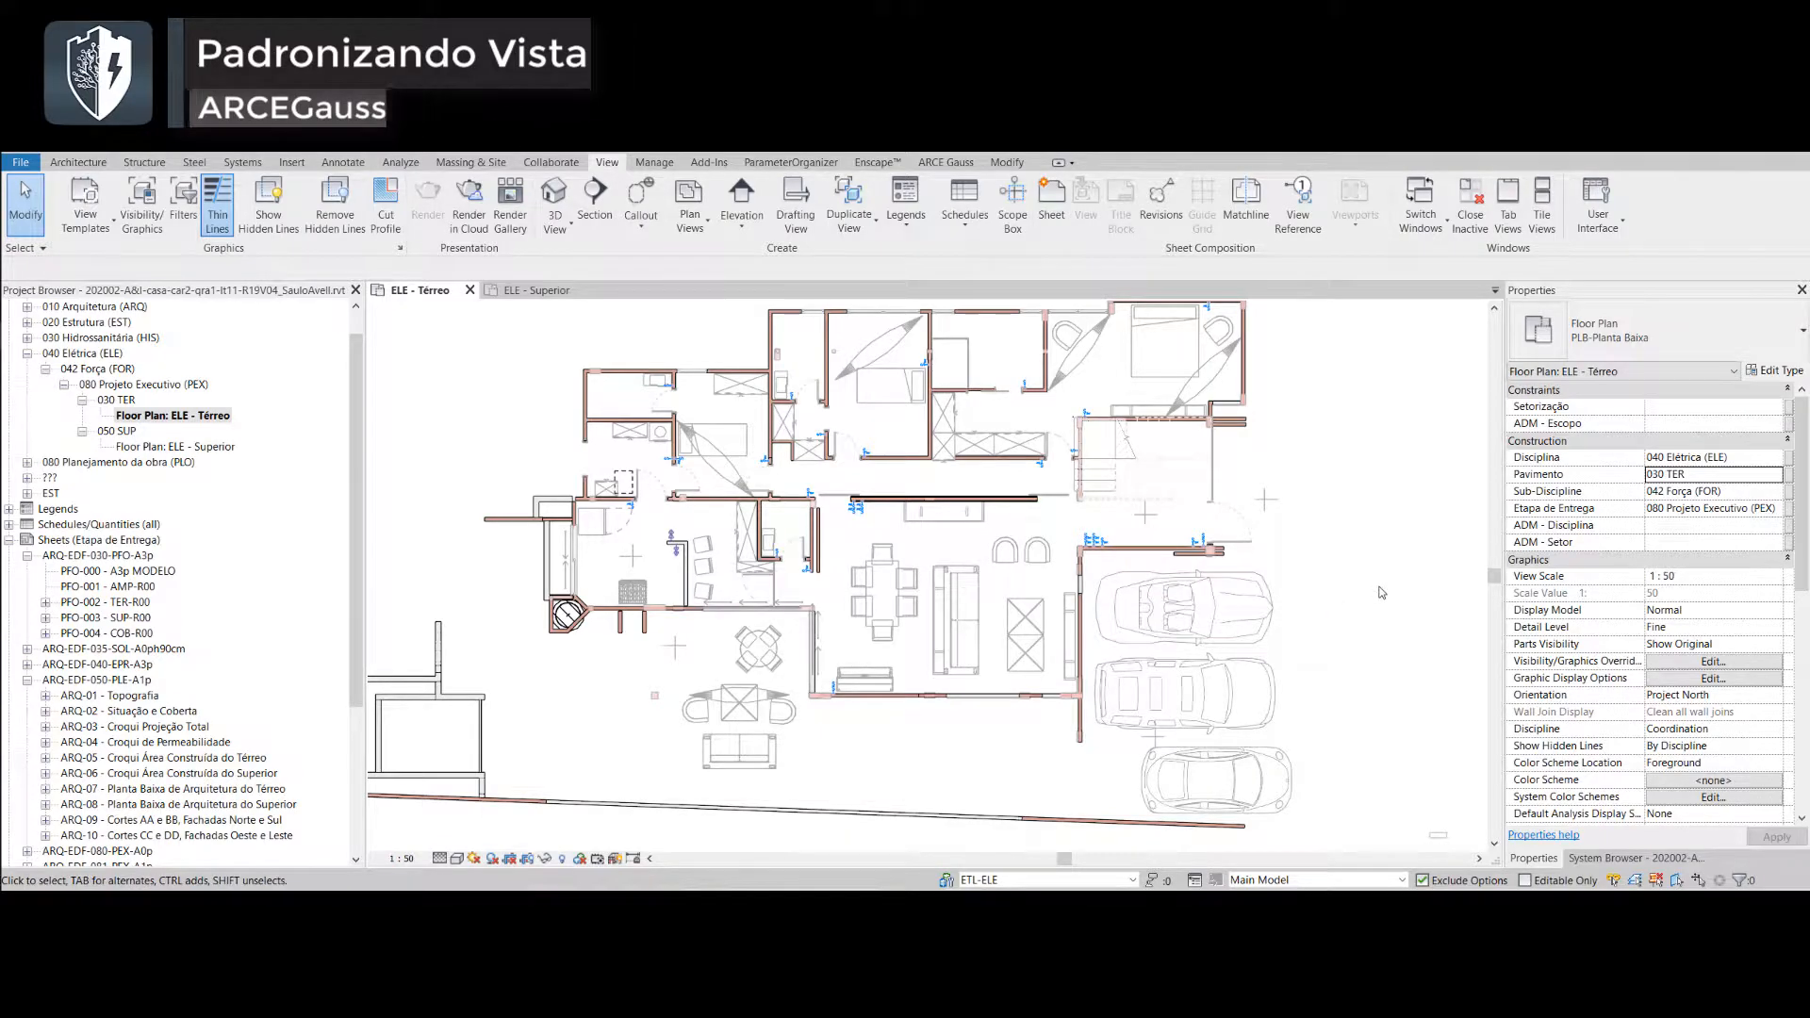
pyautogui.moveTo(1008, 578); pyautogui.dragTo(905, 601, button='middle')
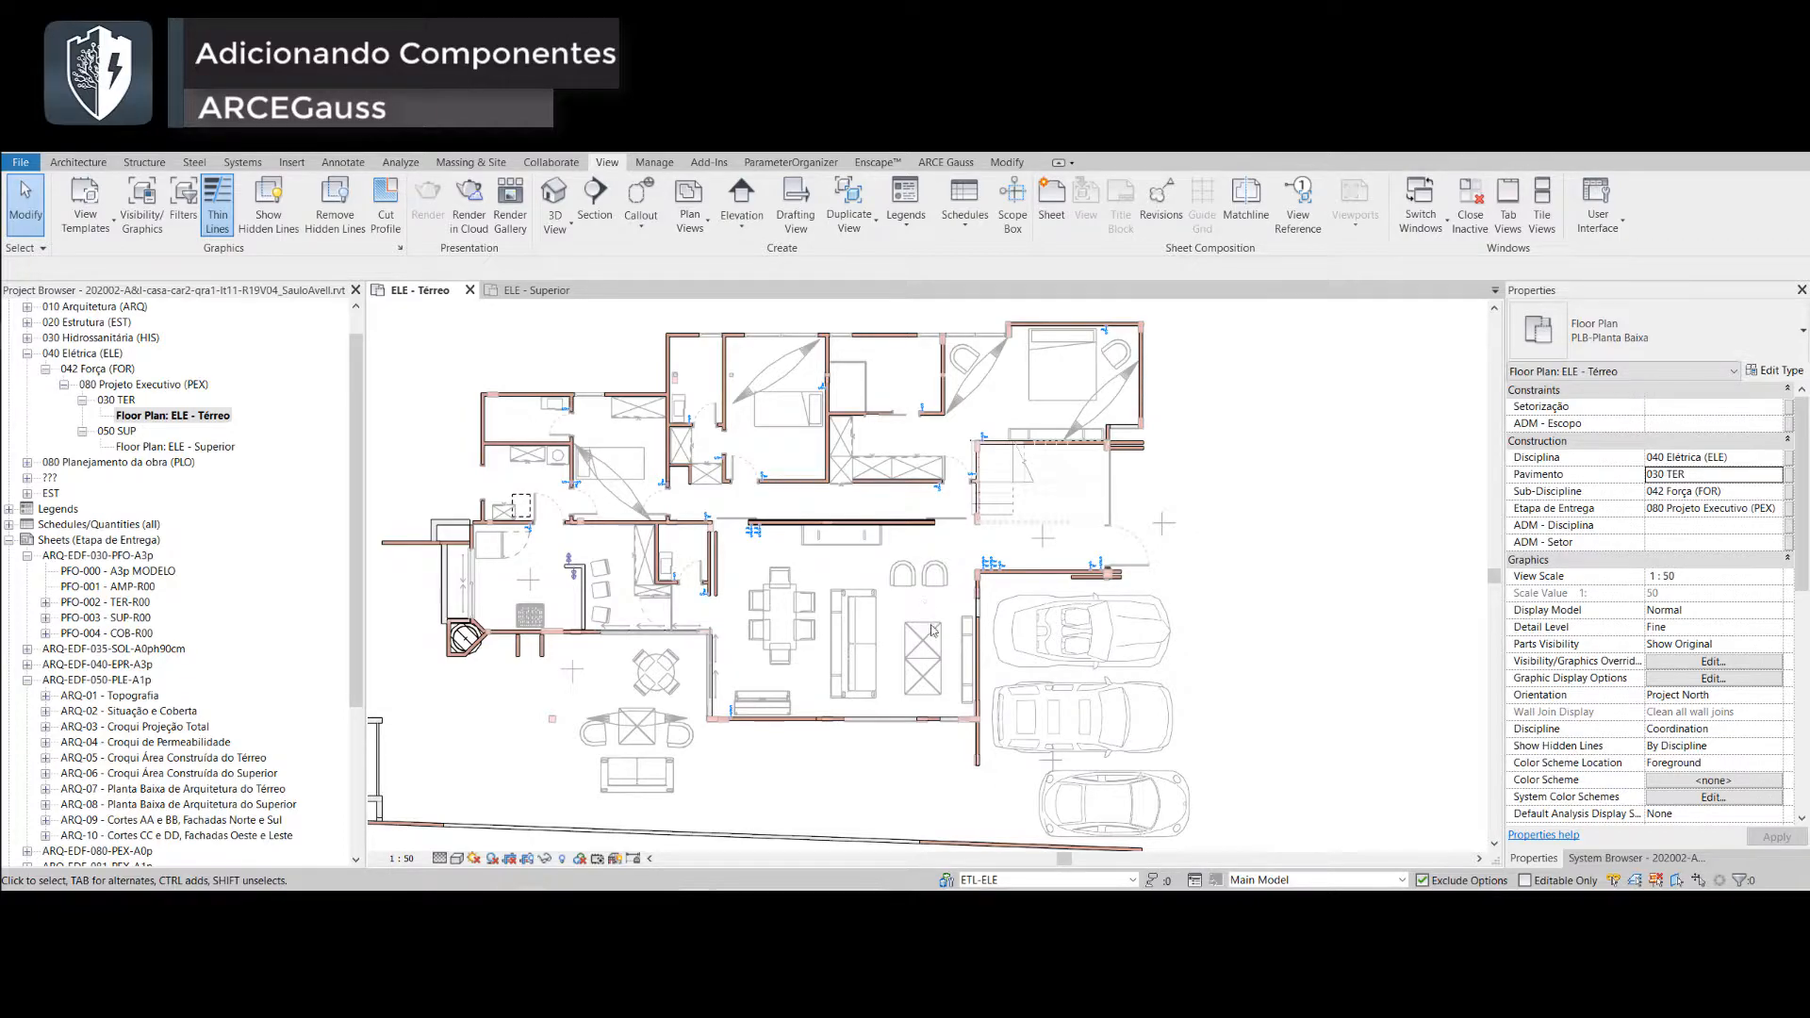
pyautogui.scroll(4, 959, 663)
pyautogui.click(291, 162)
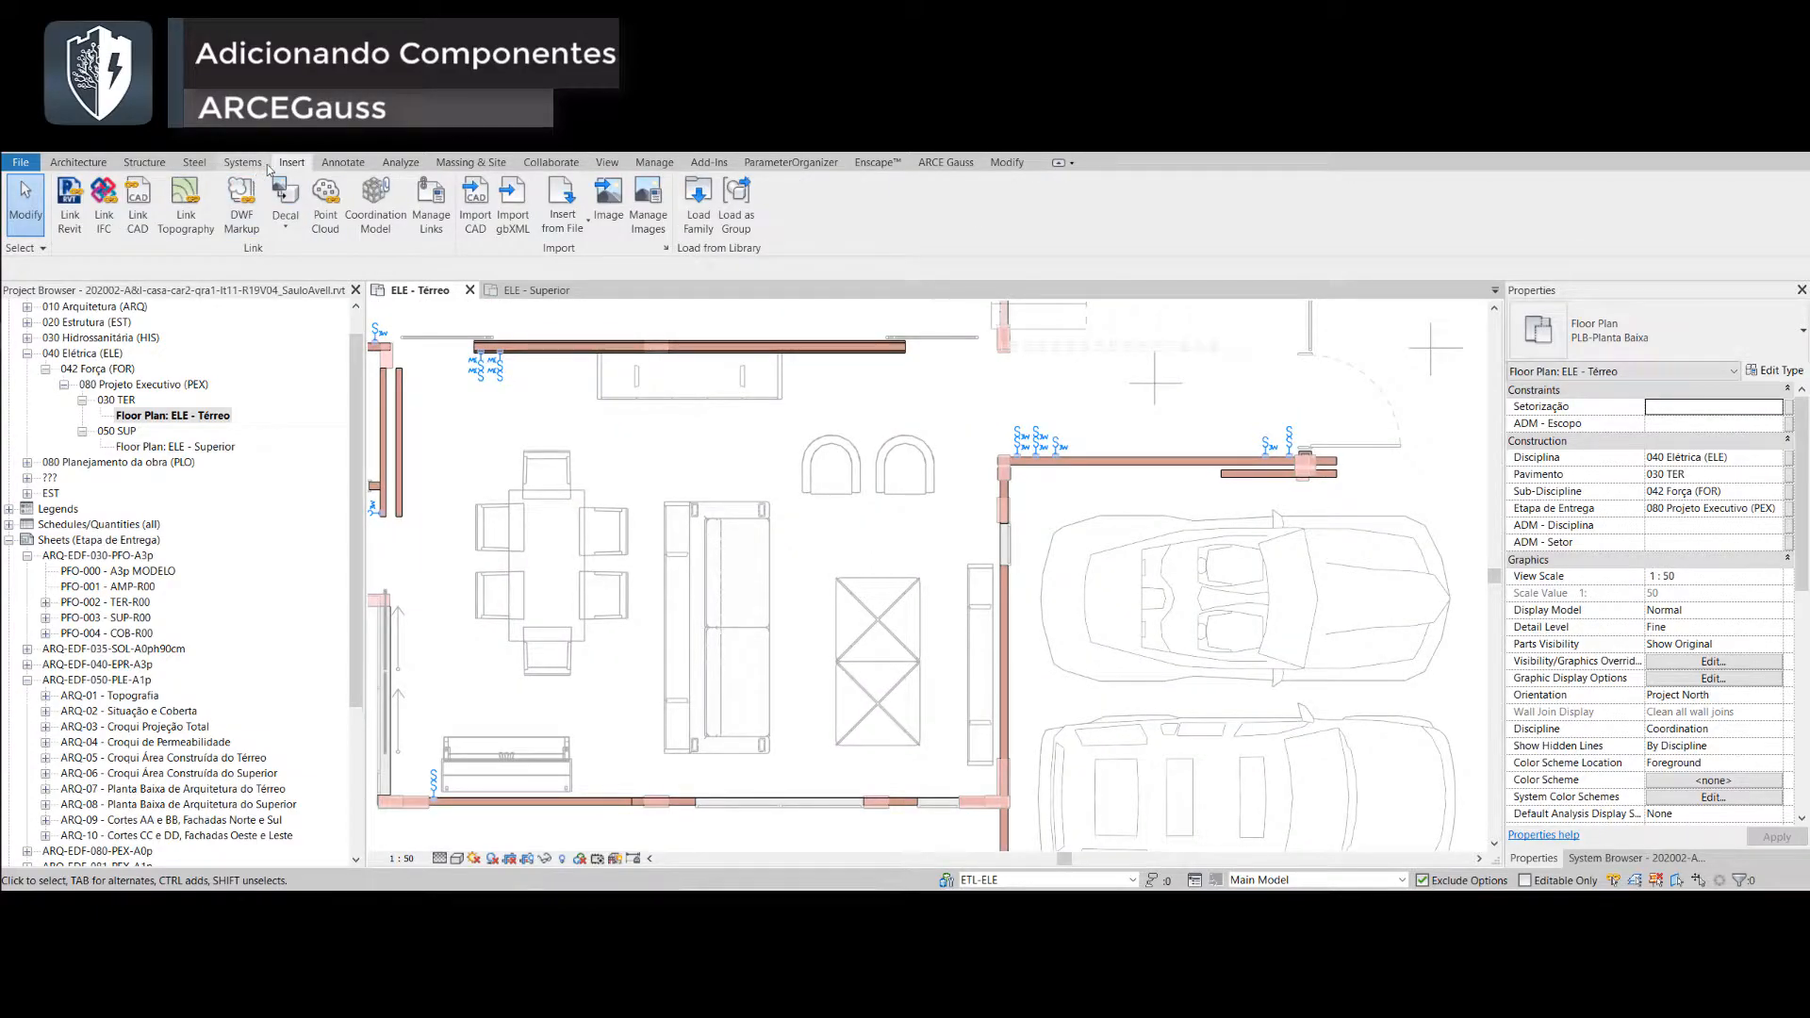
pyautogui.click(262, 166)
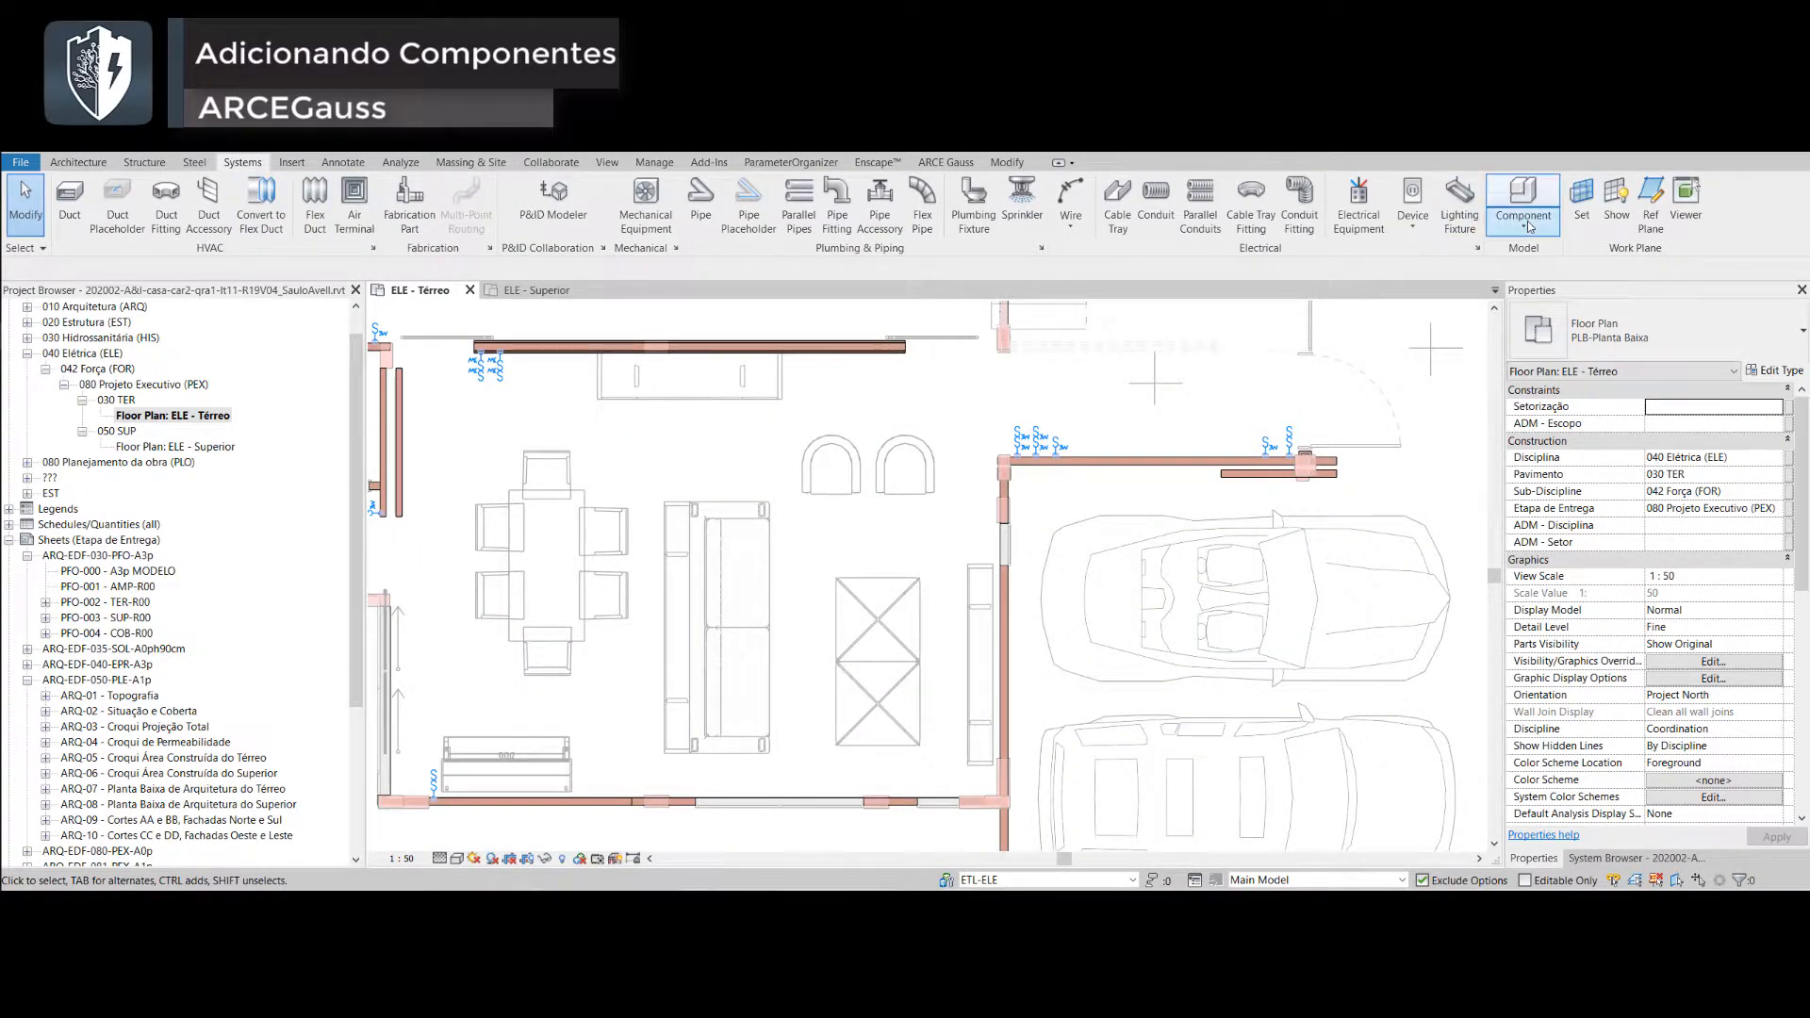
pyautogui.click(1412, 225)
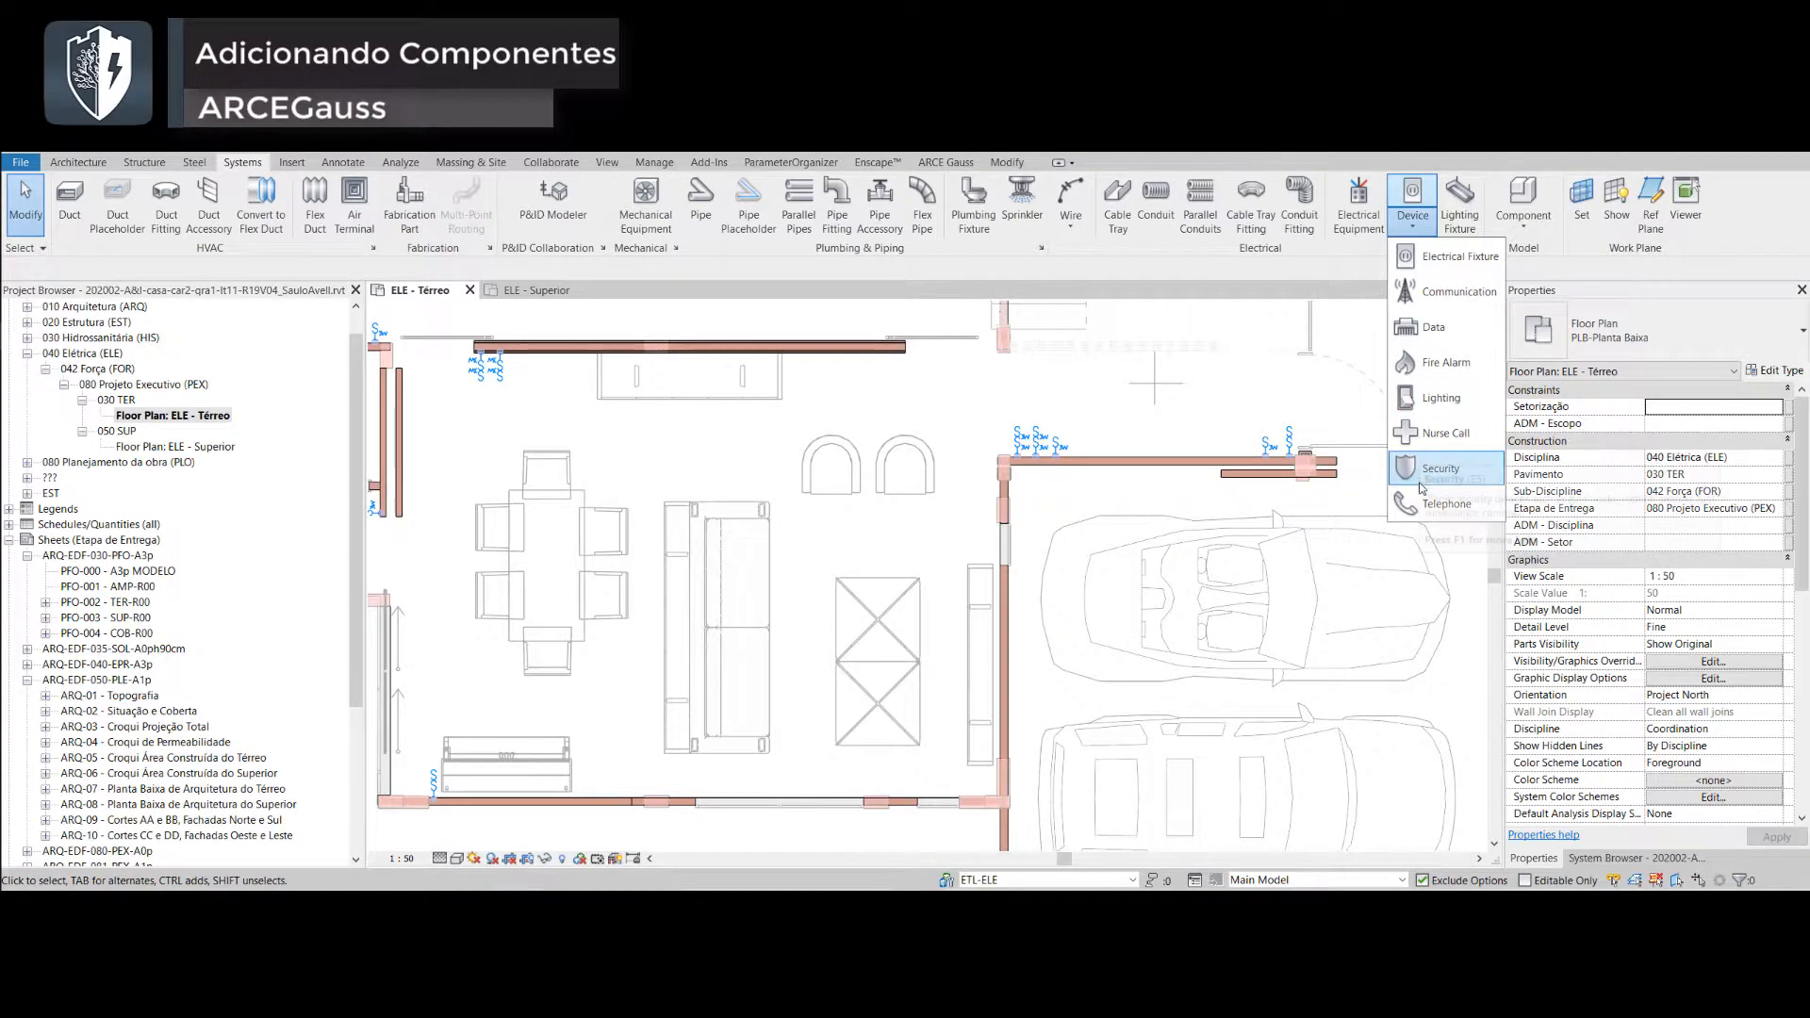
pyautogui.click(781, 516)
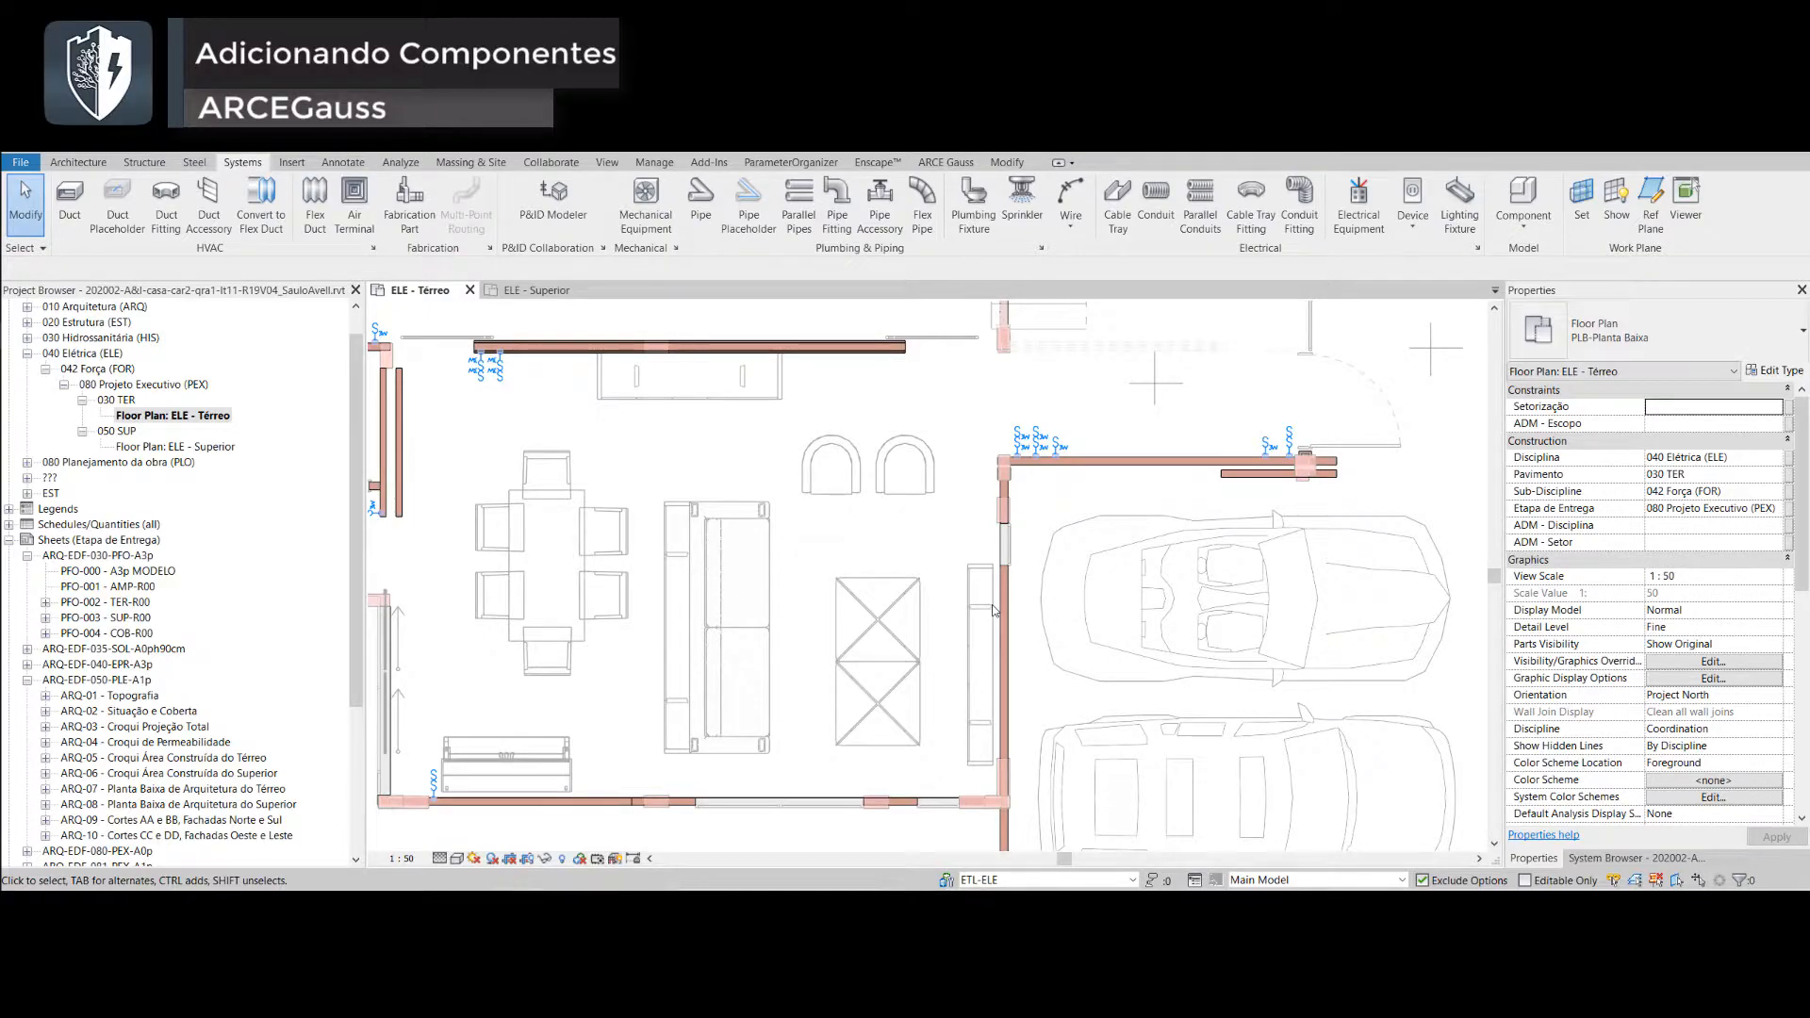
# - Start placing an electrical fixture and choose the type TUG - 1 Seção, 10A from the ARCE - (A) TUGs family
pyautogui.moveTo(737, 605); pyautogui.dragTo(924, 597, button='middle')
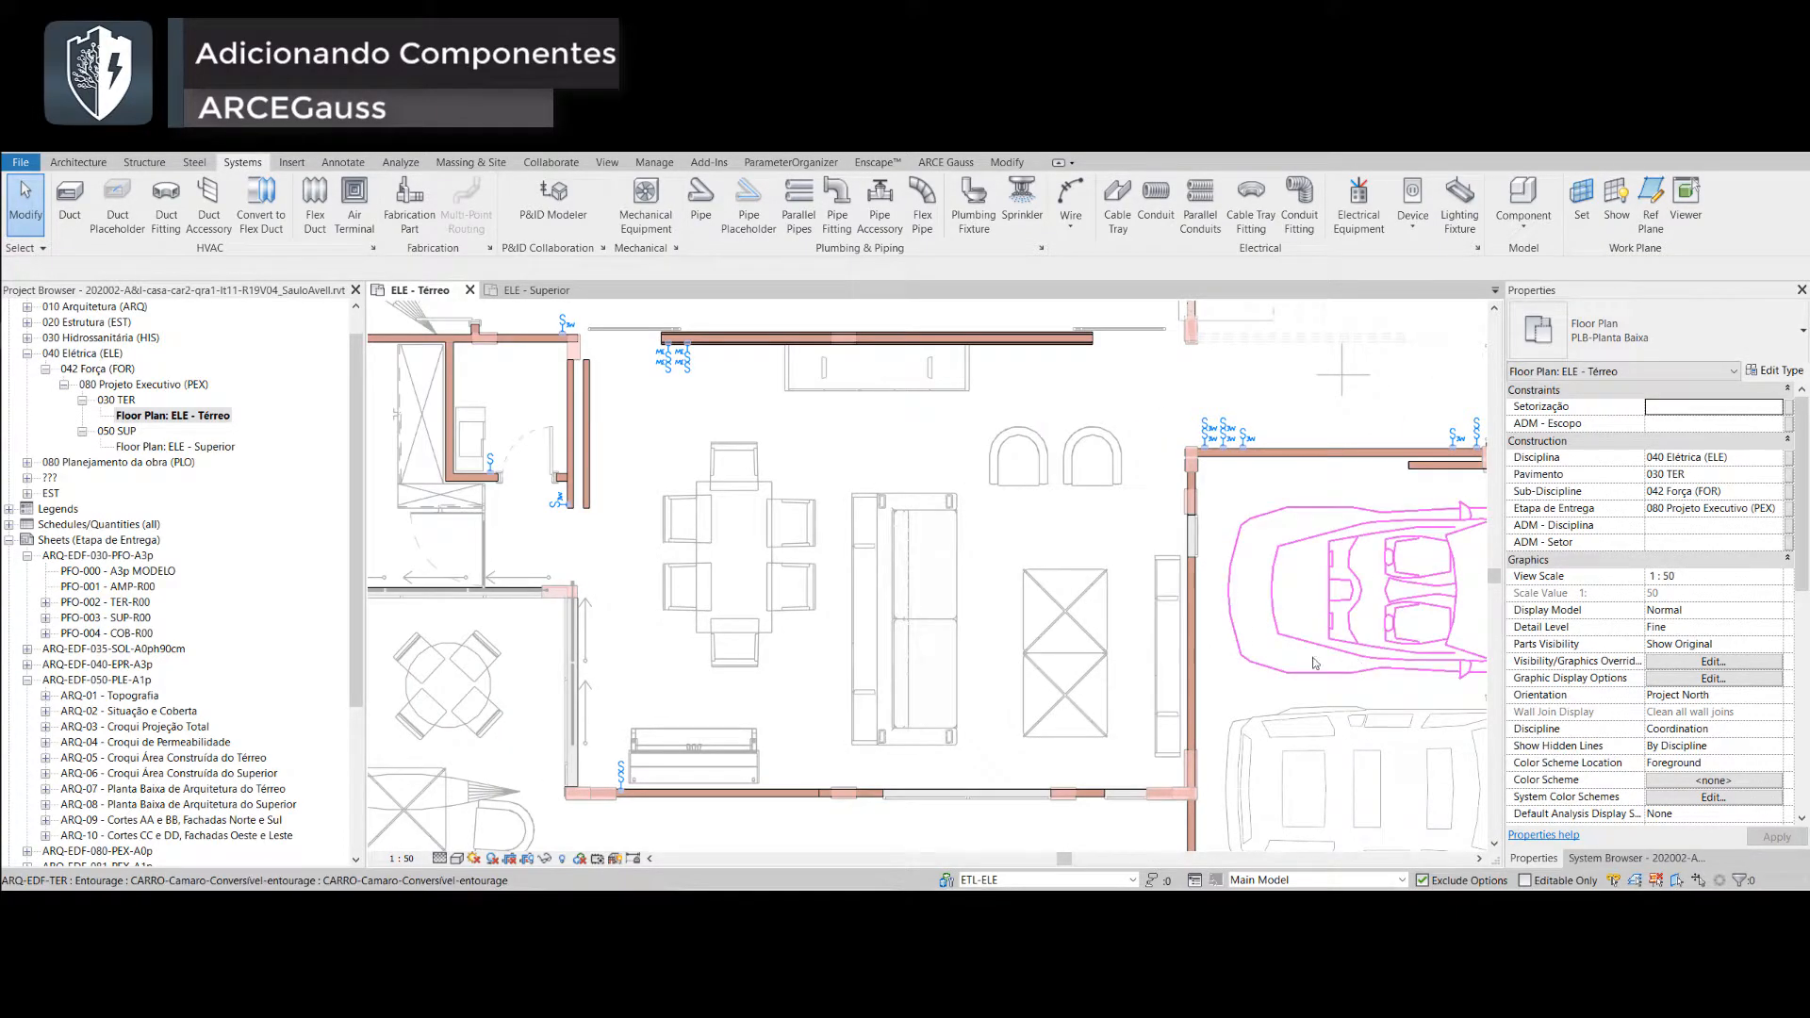
pyautogui.scroll(5, 1196, 700)
pyautogui.press('e')
pyautogui.press('1')
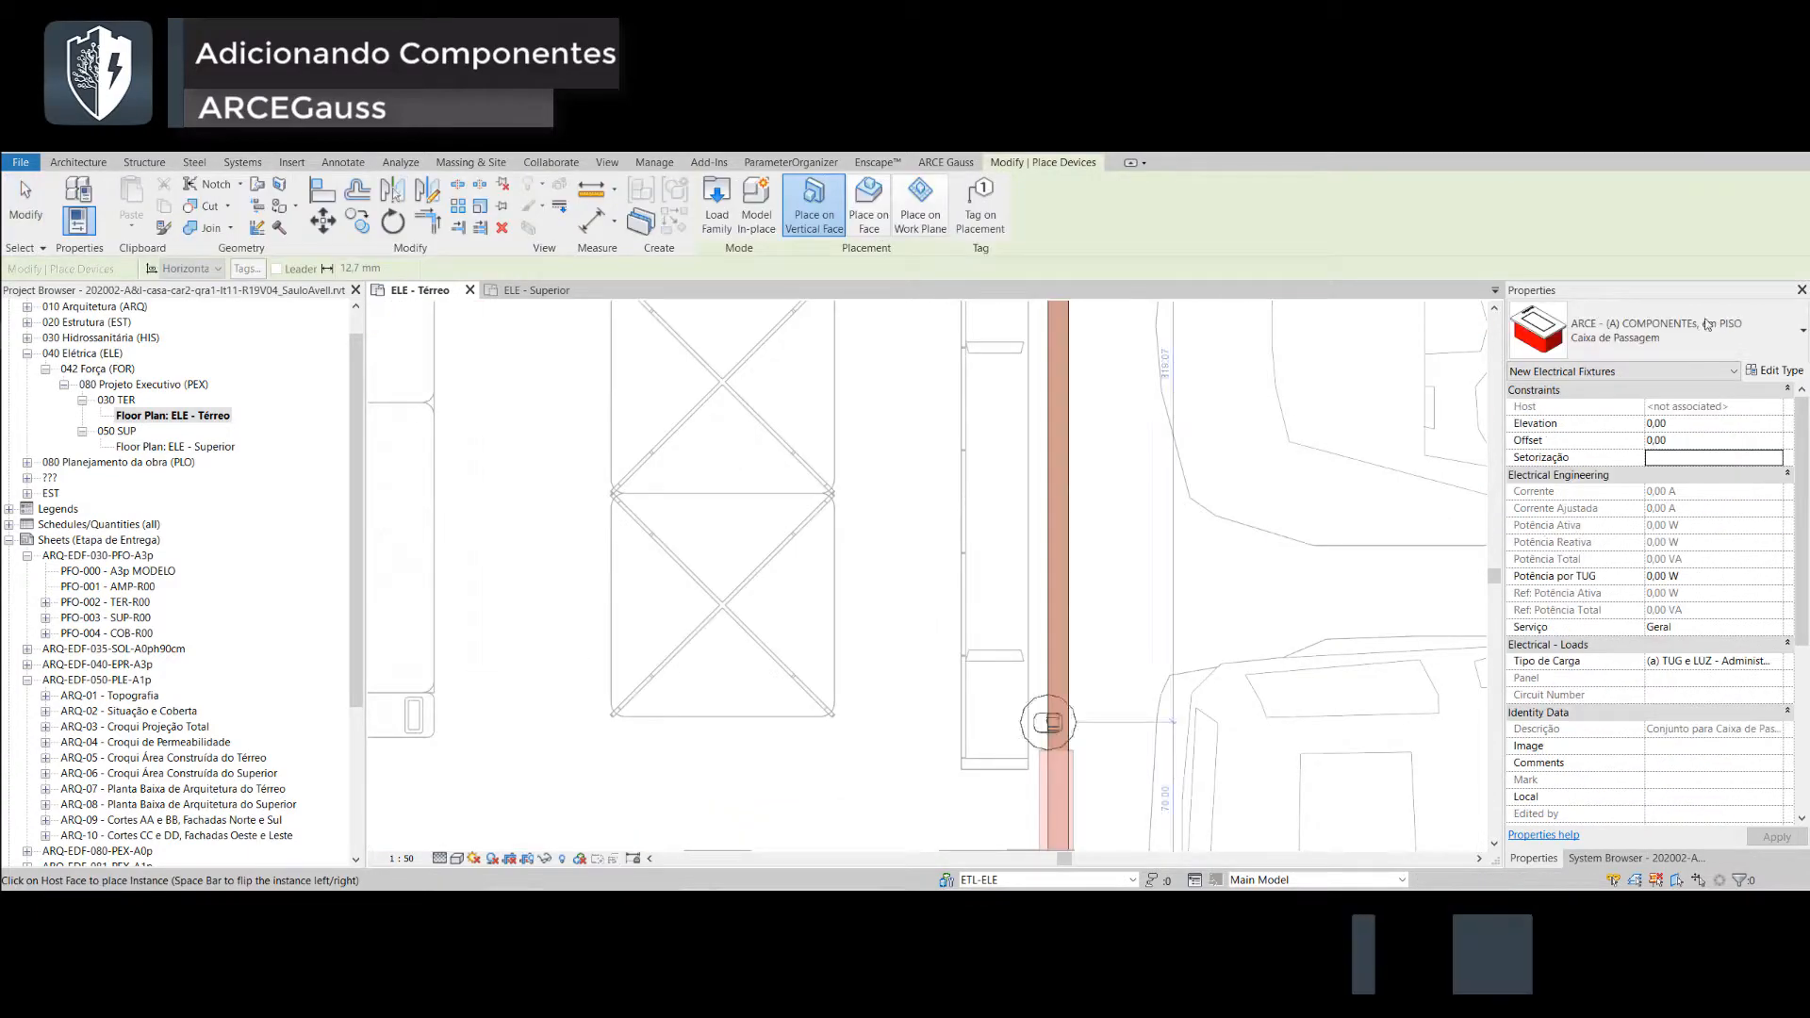
pyautogui.click(1717, 330)
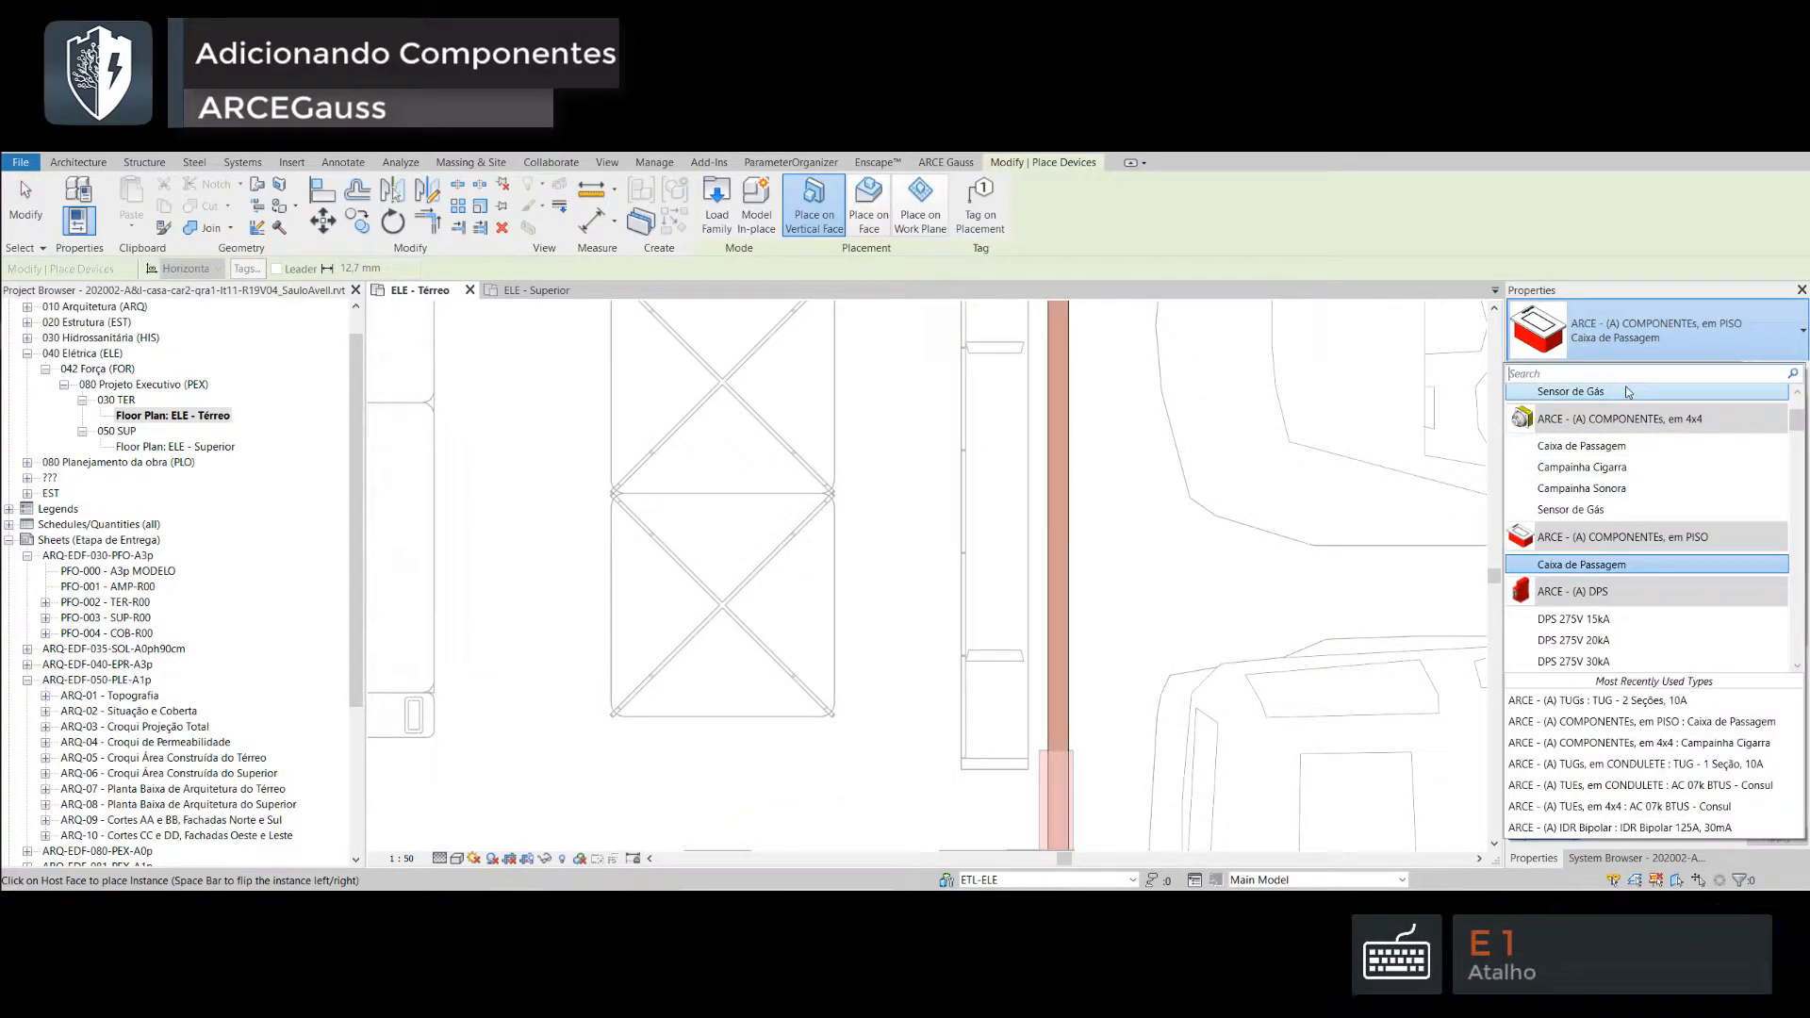
pyautogui.click(1626, 379)
pyautogui.write('TUG')
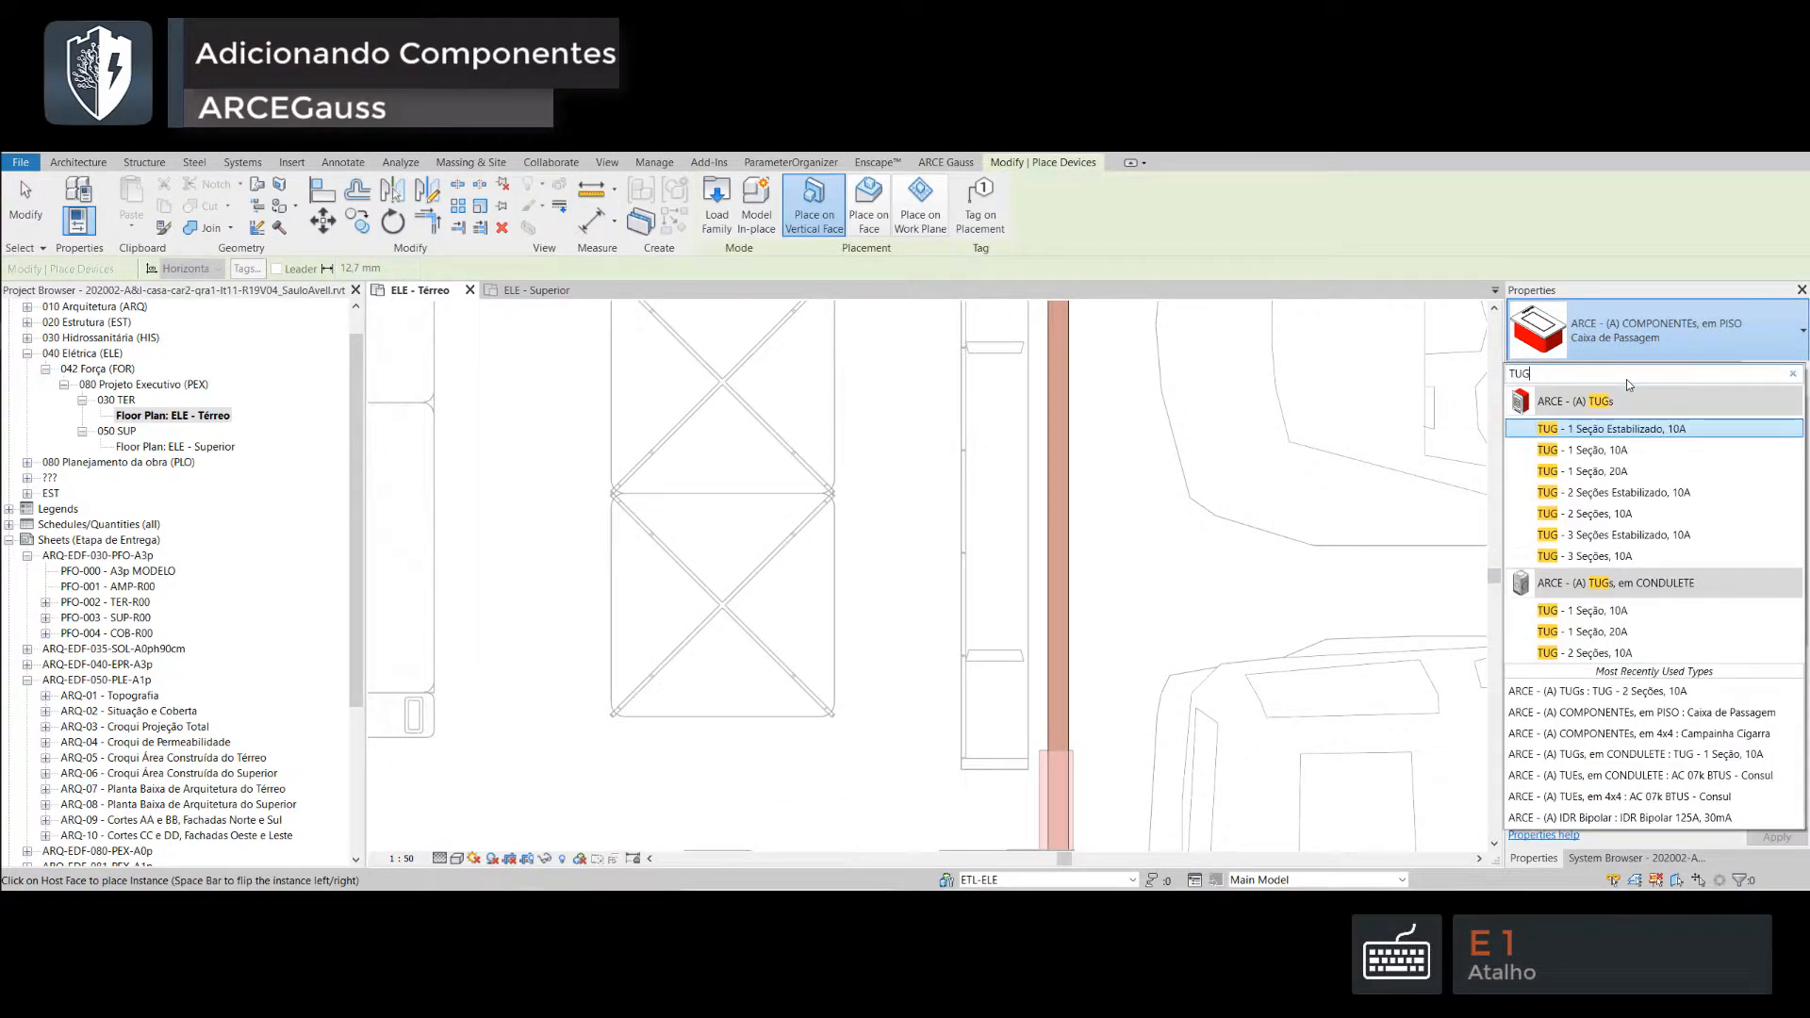
pyautogui.click(1582, 449)
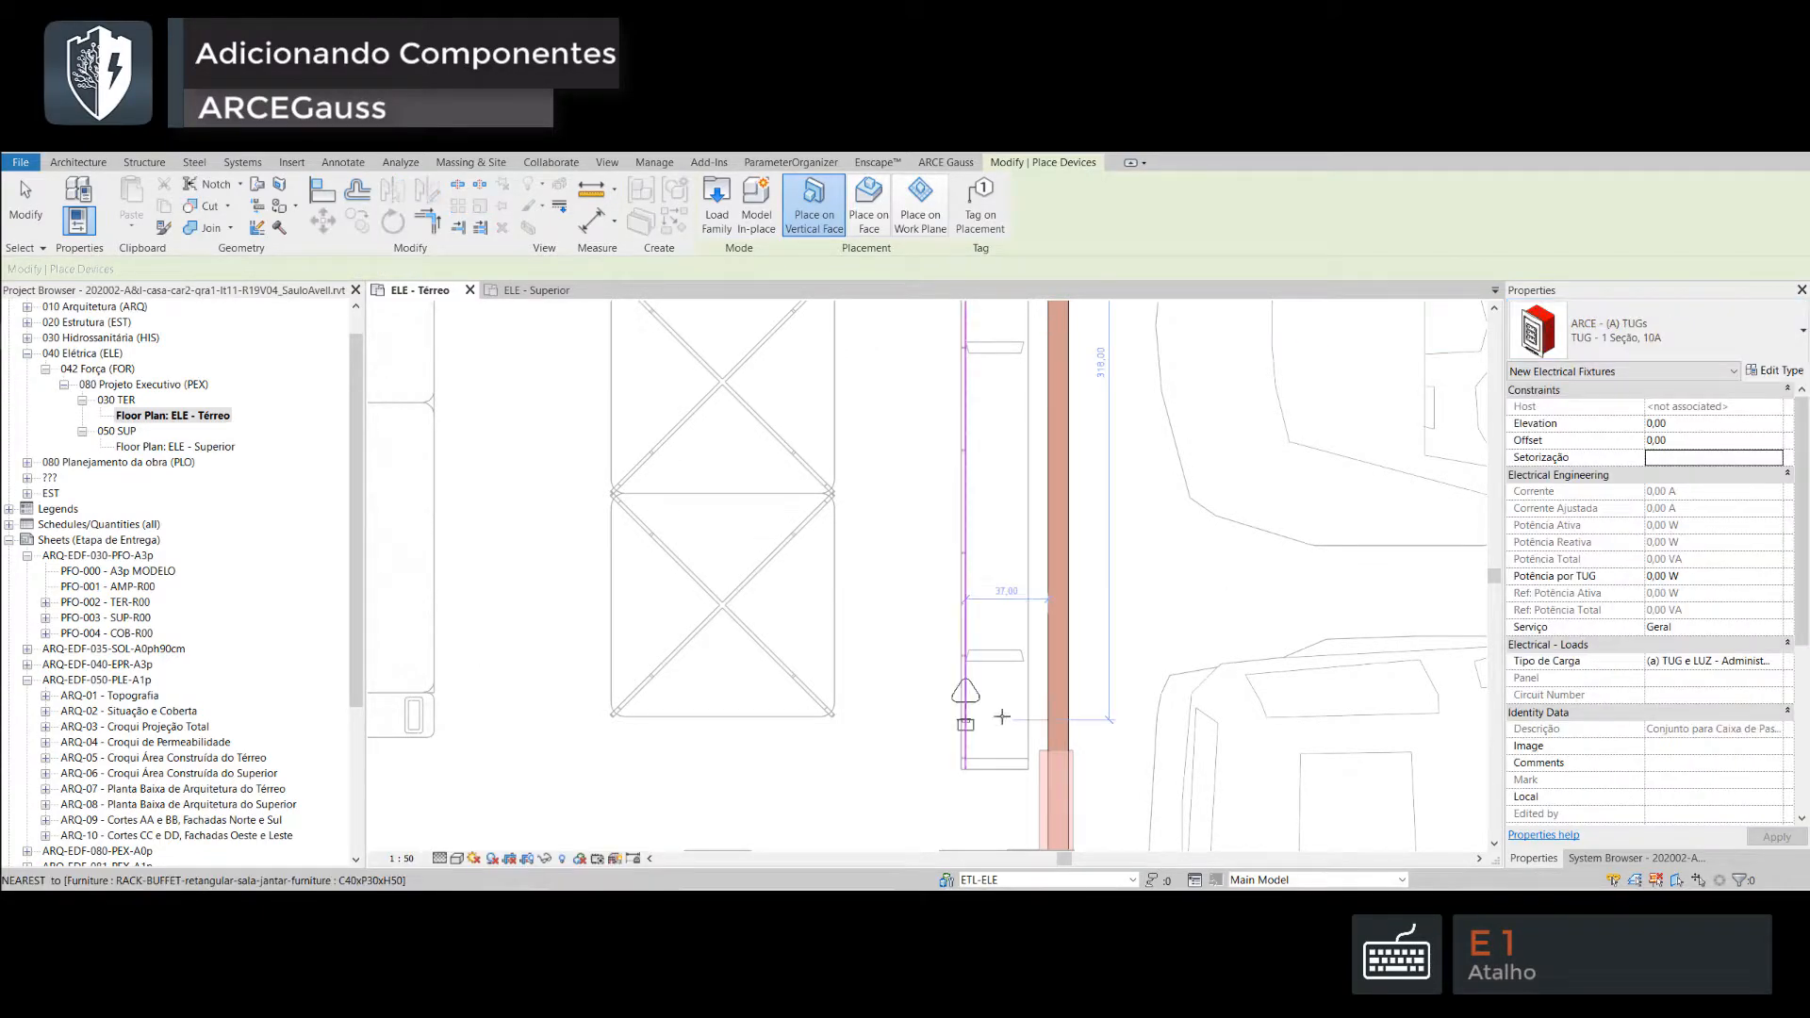
# - Place two outlets, one above the other in plan, on the inner face of the living room wall behind the buffet
pyautogui.scroll(3, 1046, 725)
pyautogui.scroll(2, 1047, 726)
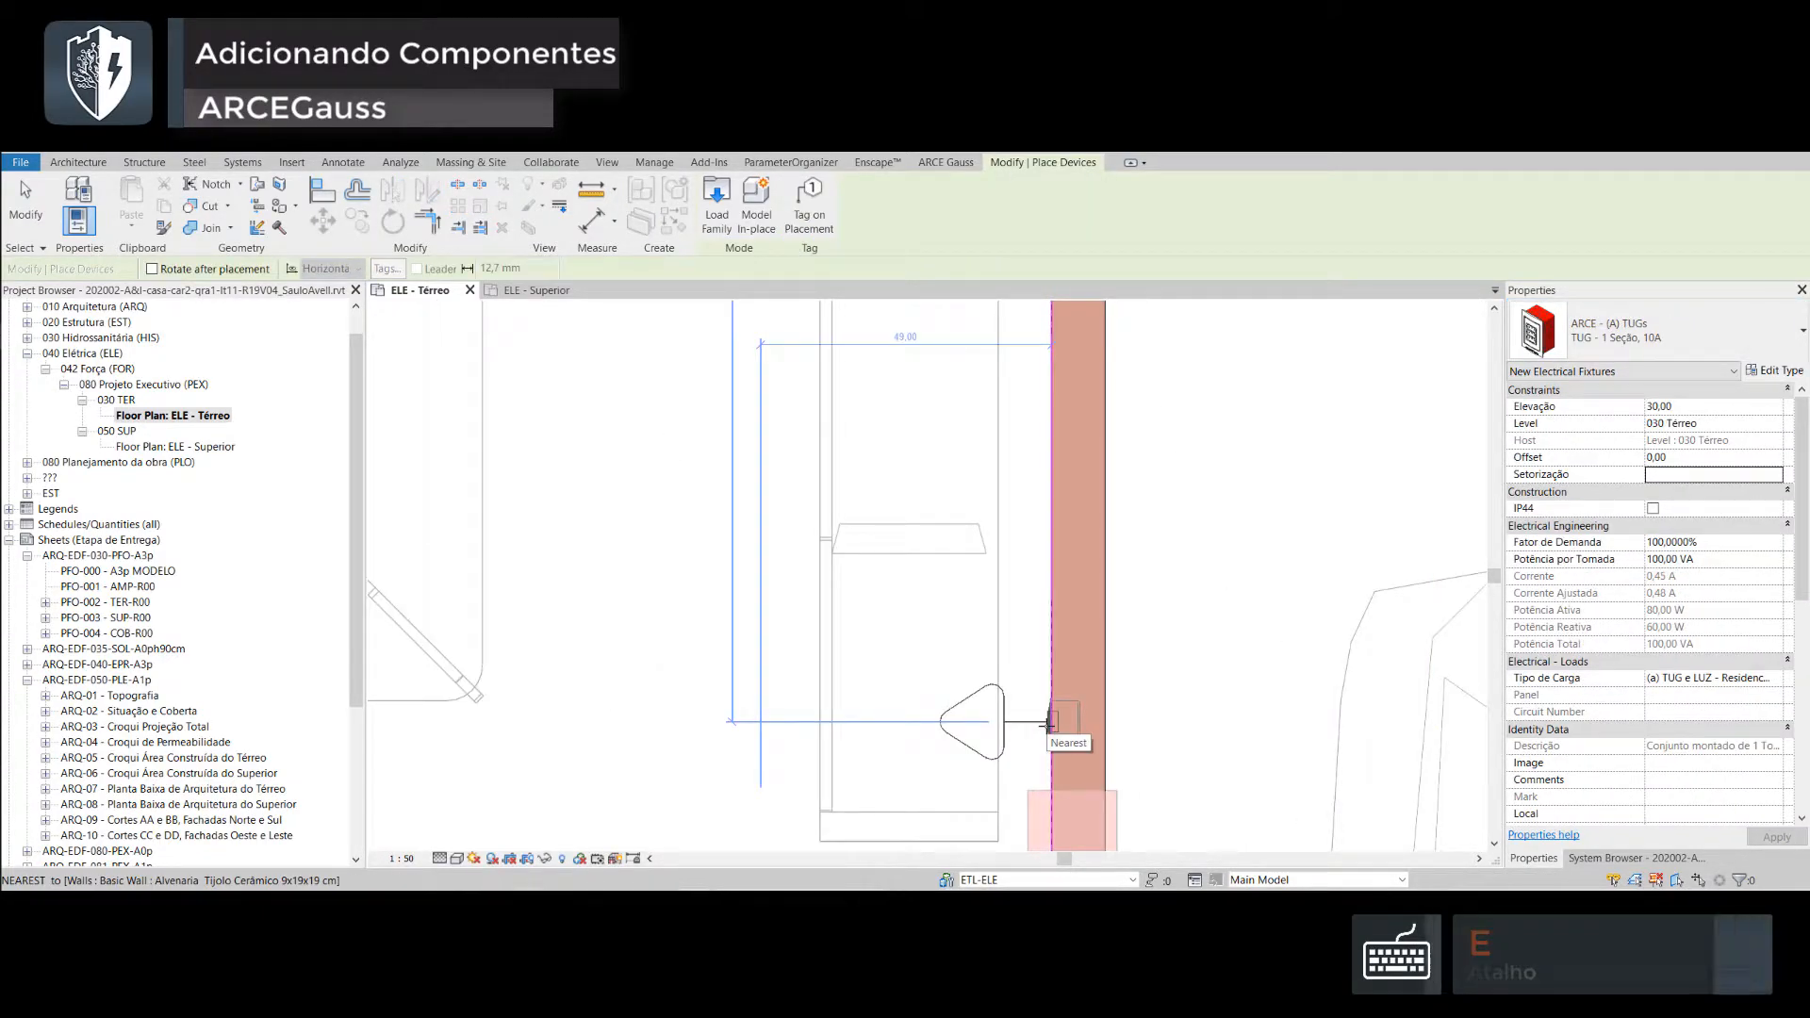
pyautogui.click(1054, 722)
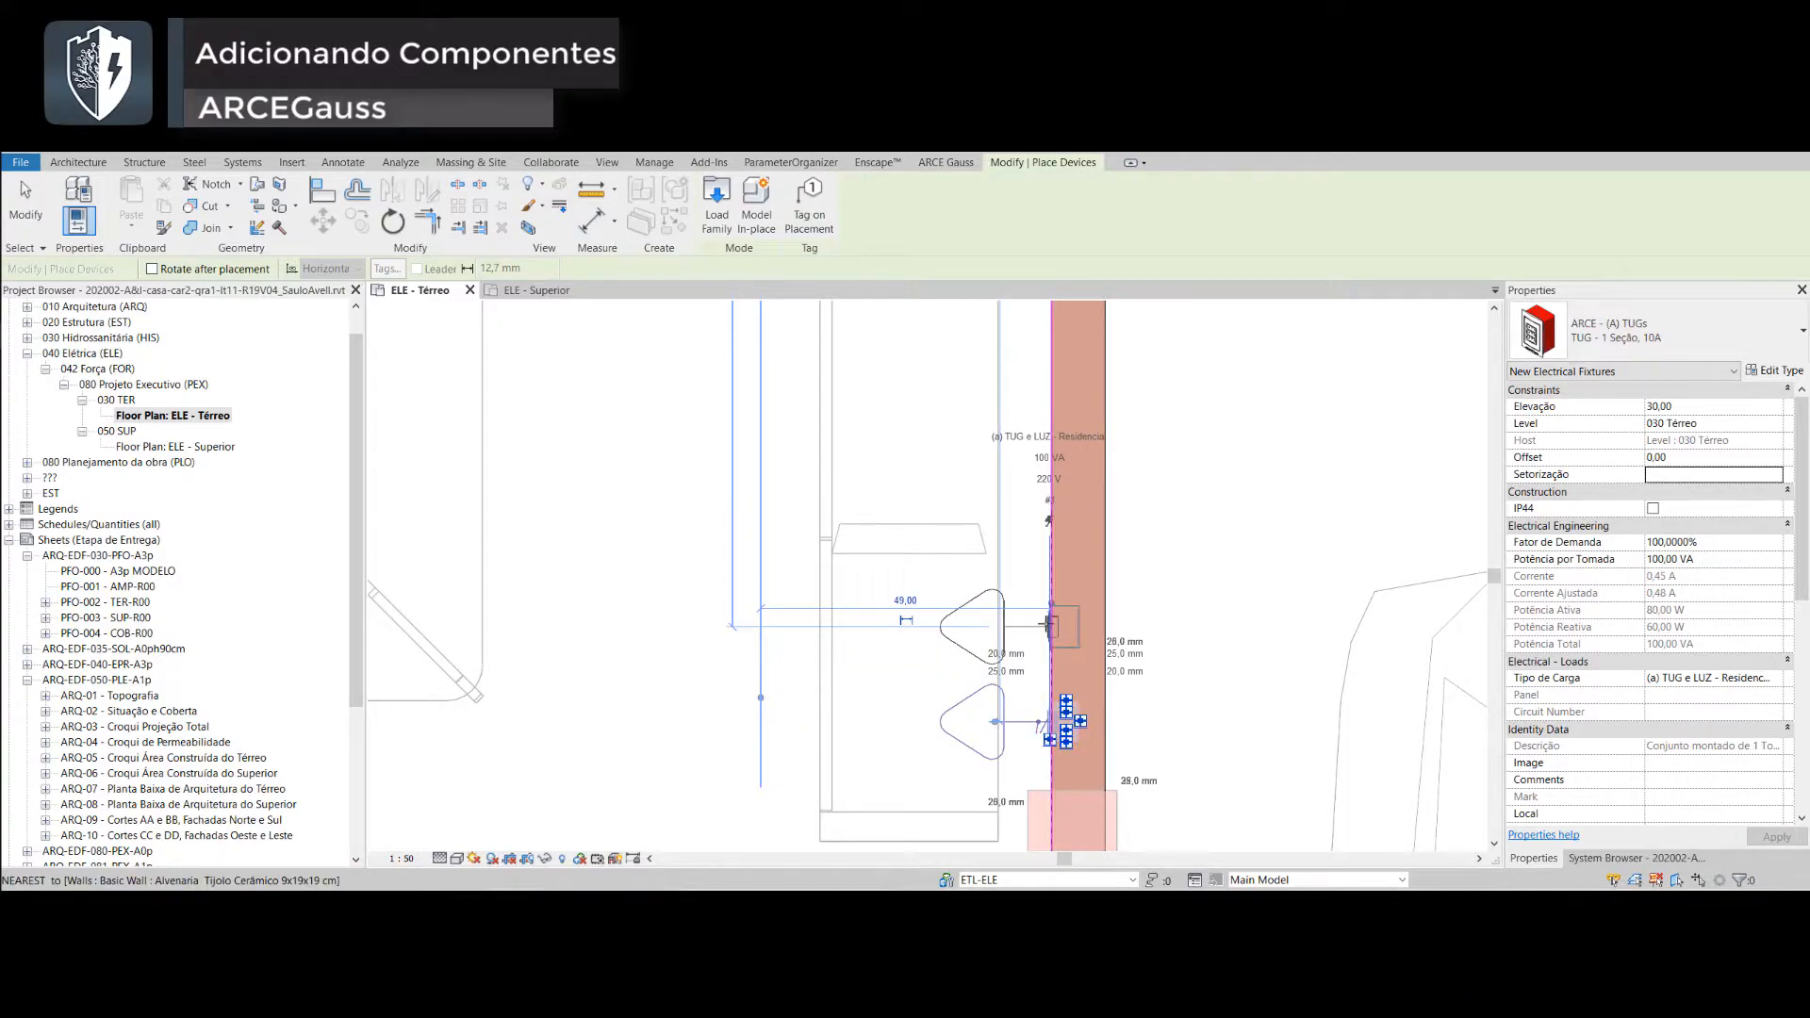
pyautogui.click(1049, 624)
pyautogui.press('Escape')
pyautogui.press('Escape')
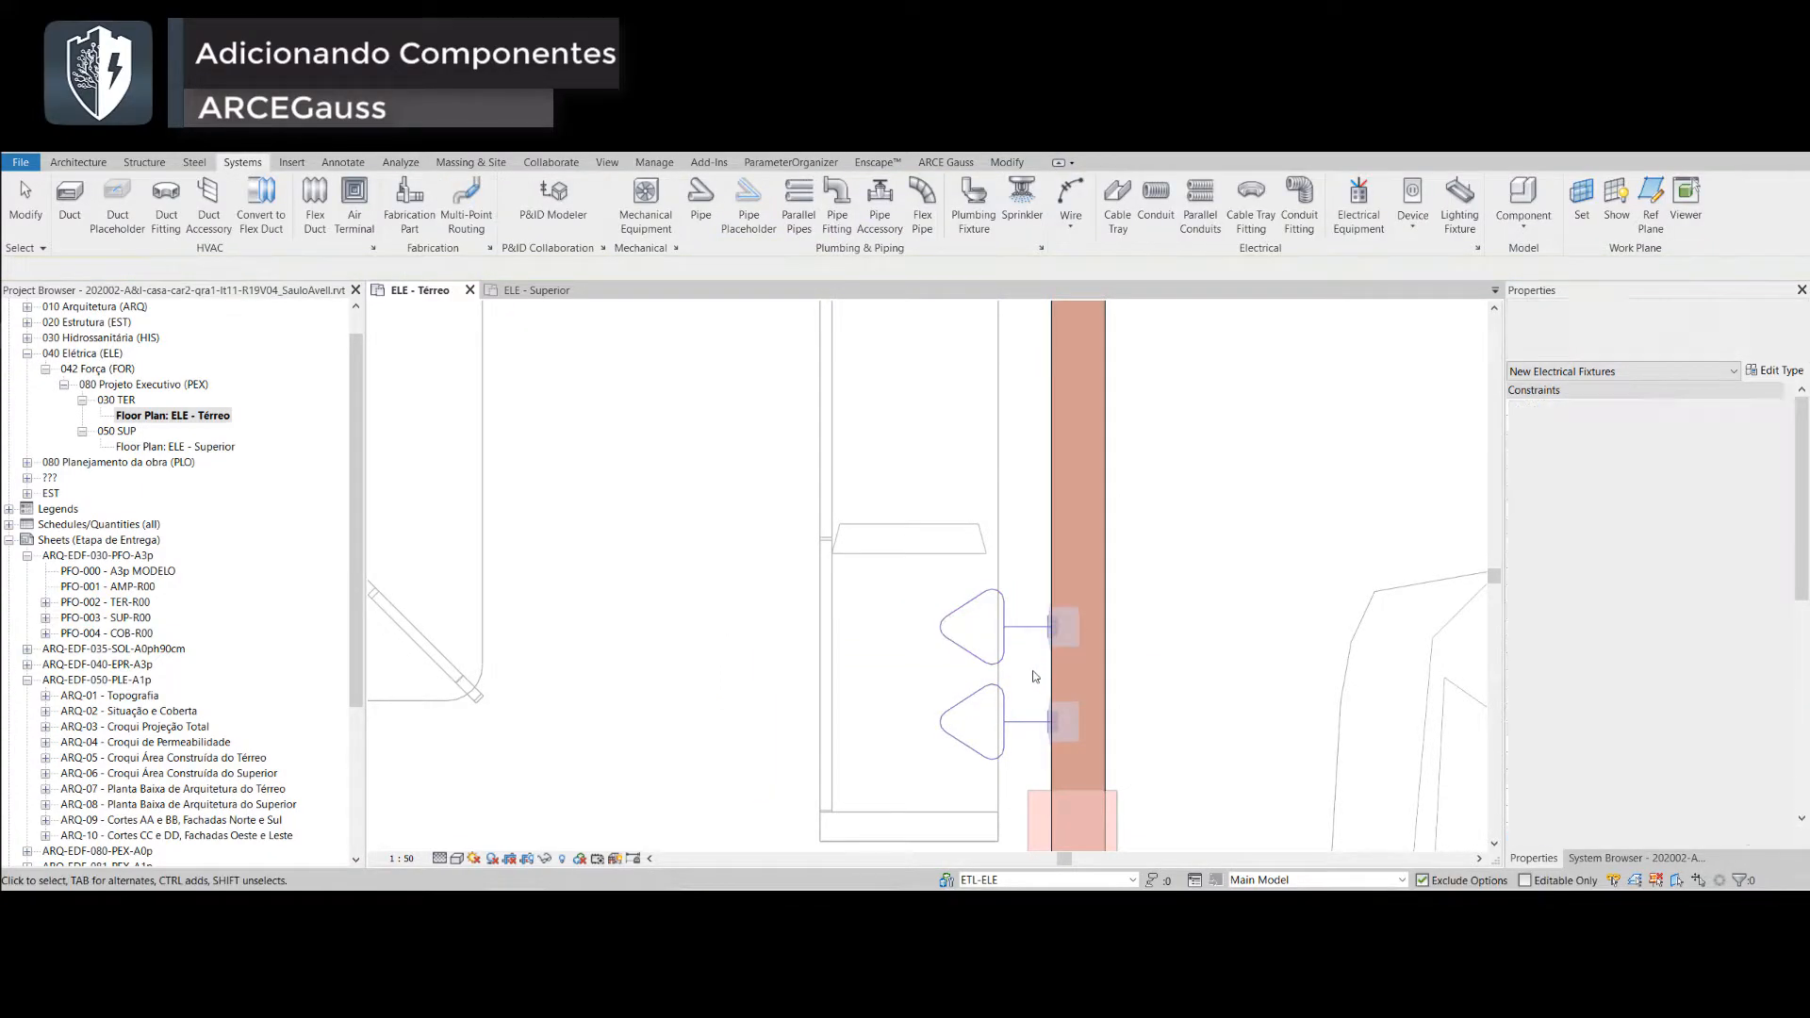
# - Delete the upper of the two outlets on the wall behind the buffet
pyautogui.click(999, 634)
pyautogui.scroll(-3, 999, 634)
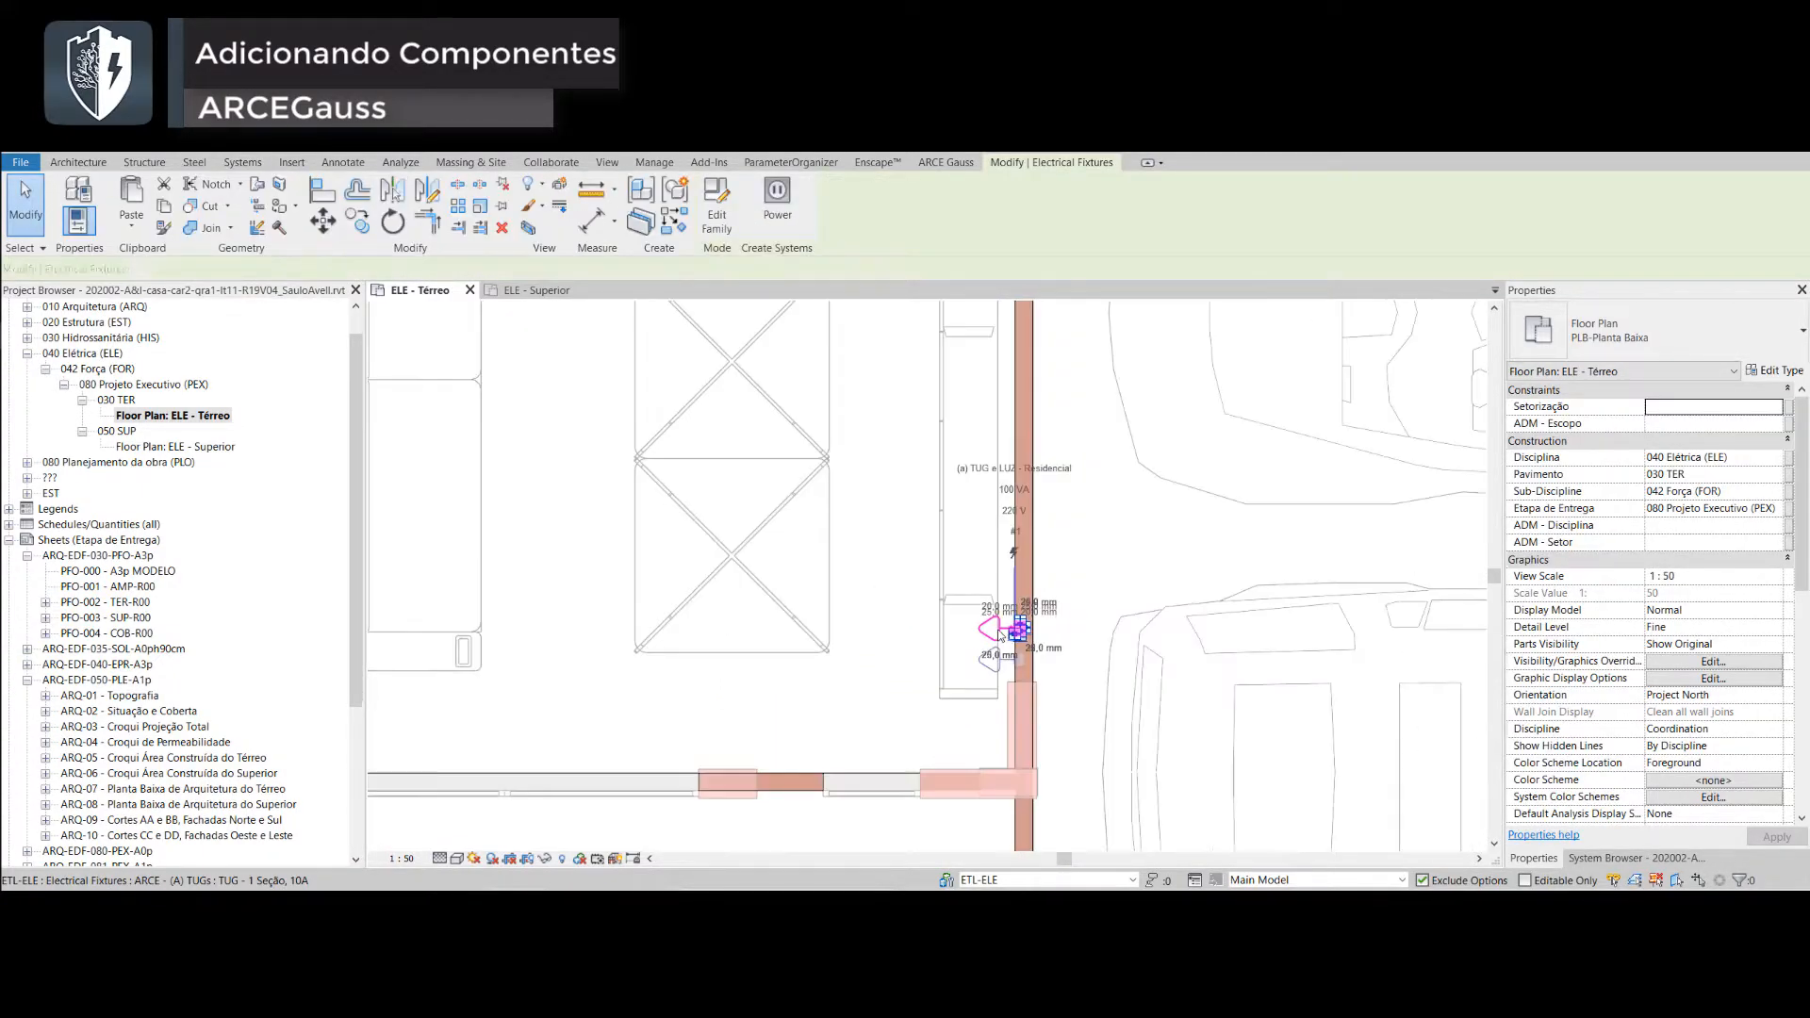
pyautogui.press('Delete')
# - Copy the remaining outlet a short distance straight up the same wall in plan
pyautogui.click(995, 662)
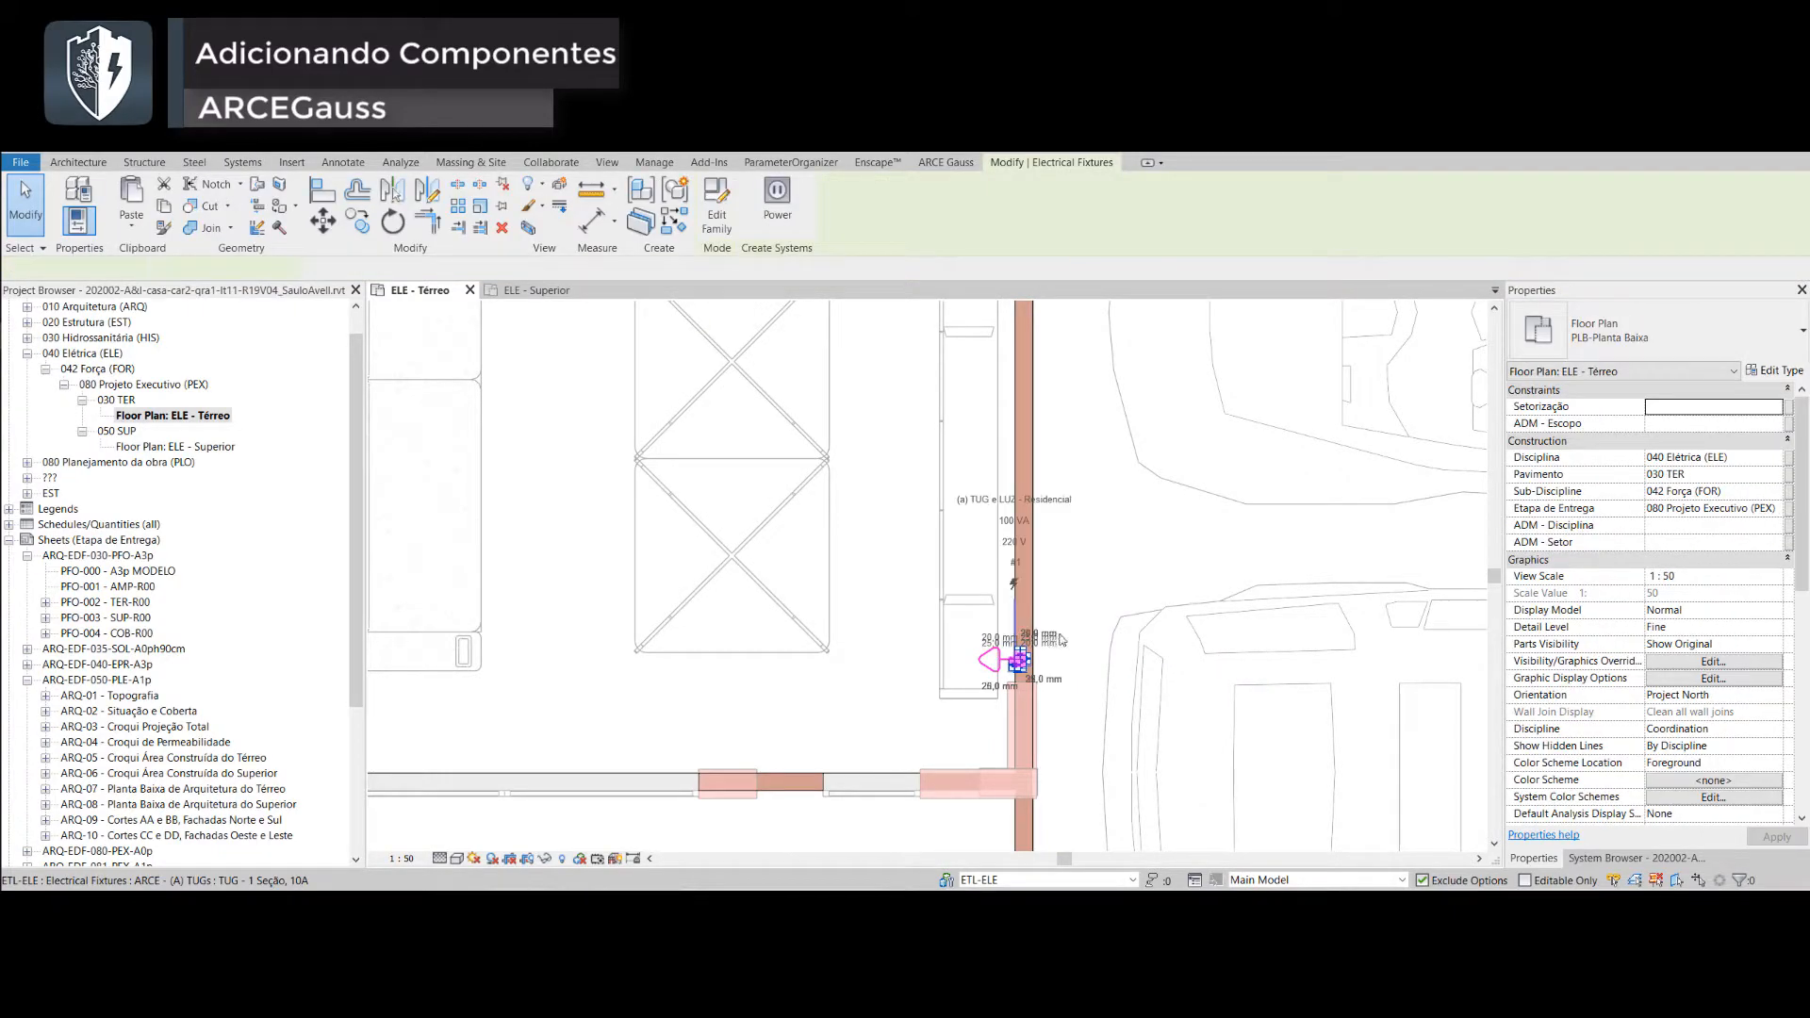
pyautogui.click(357, 221)
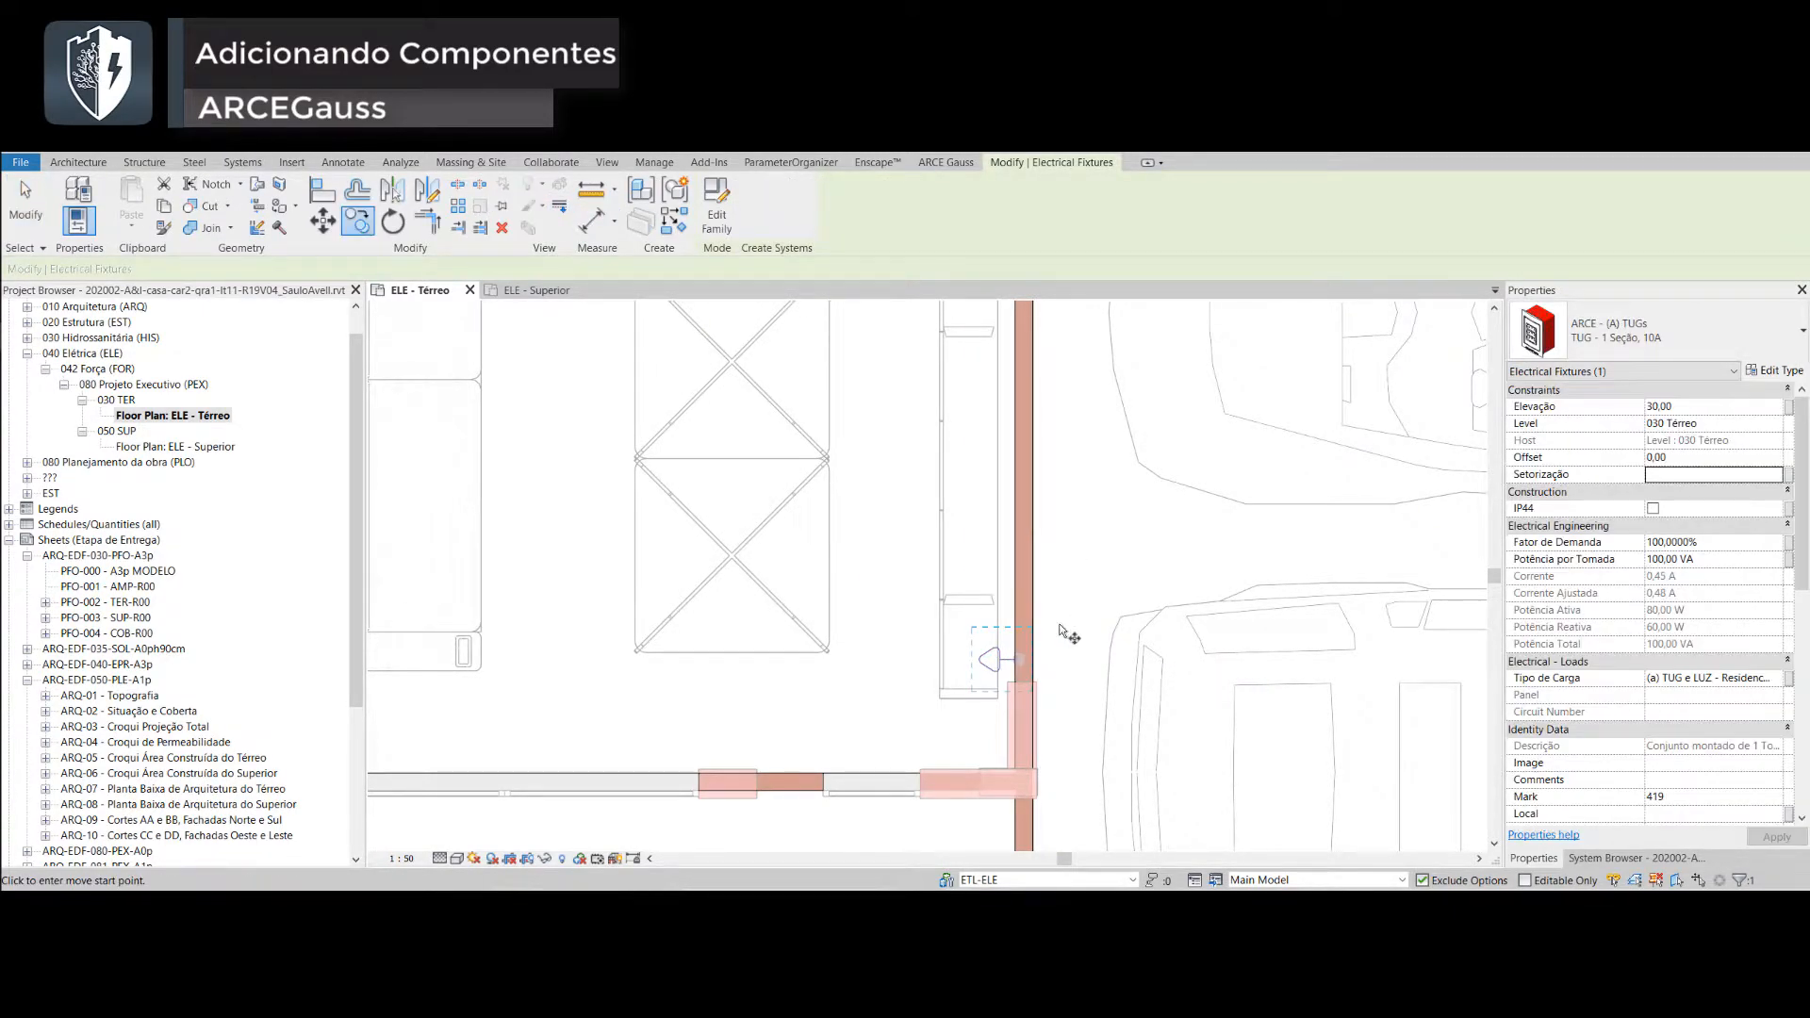
pyautogui.click(1059, 661)
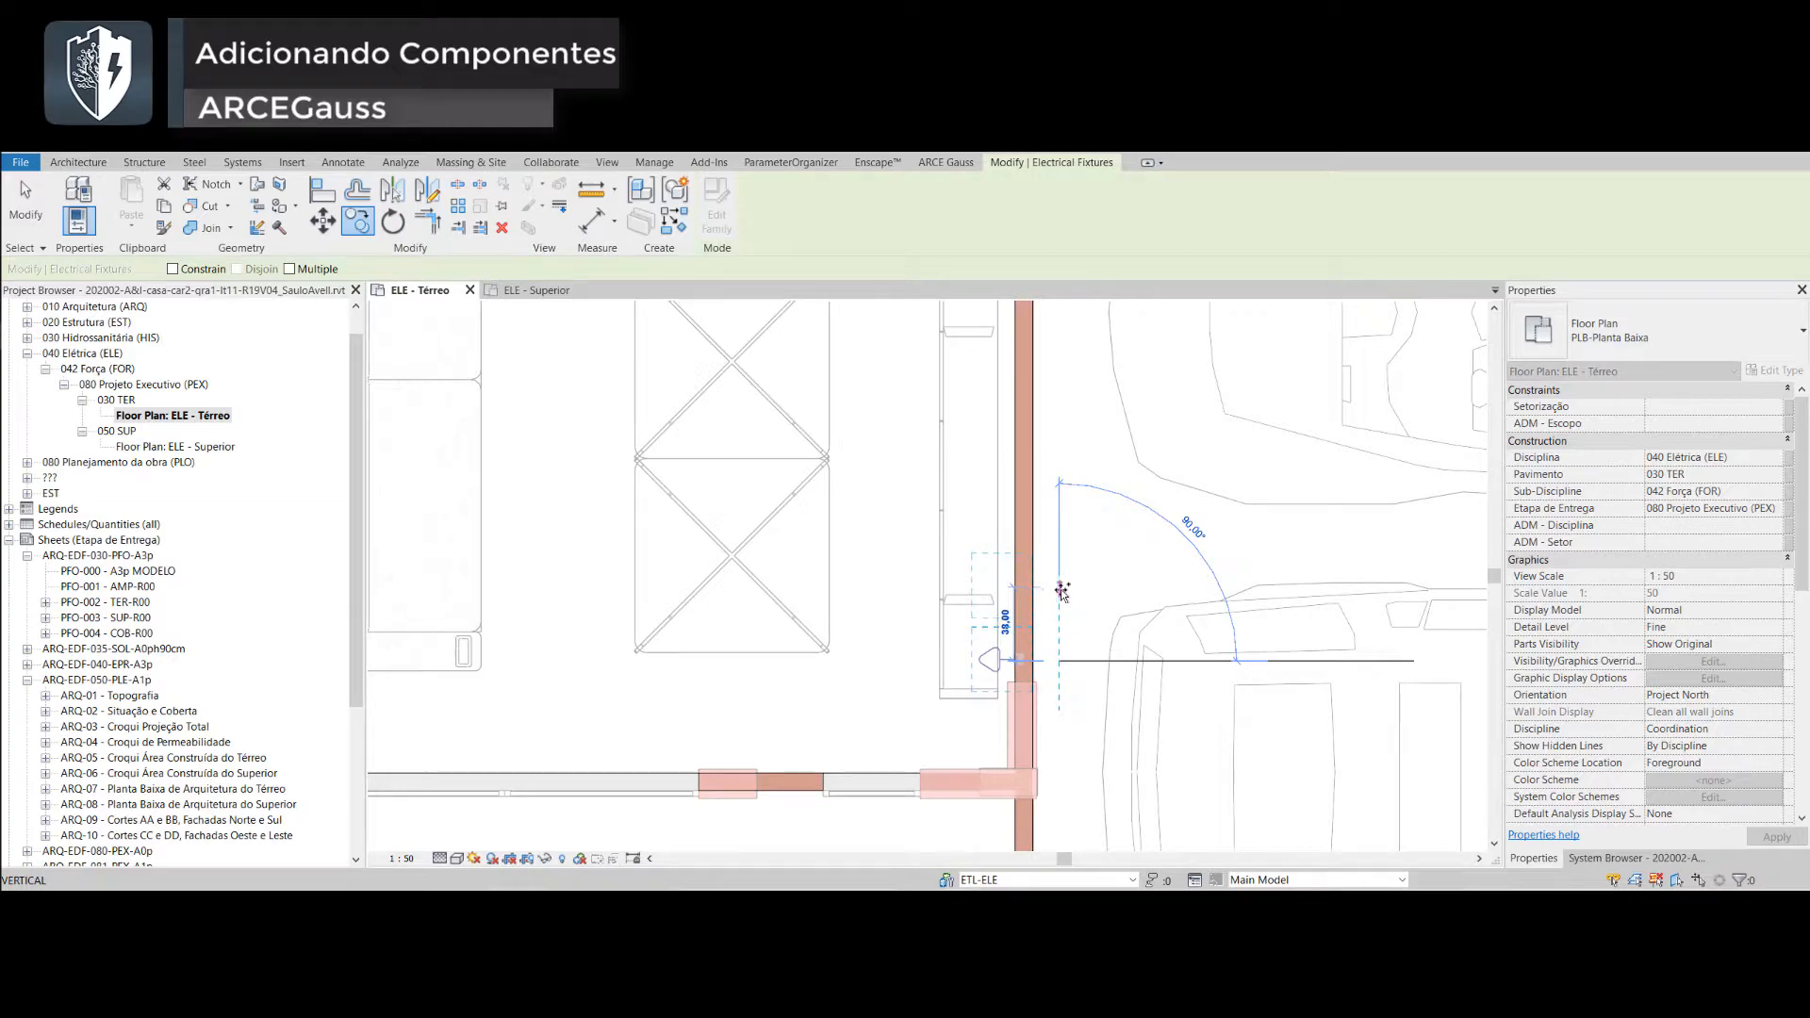
pyautogui.click(1059, 595)
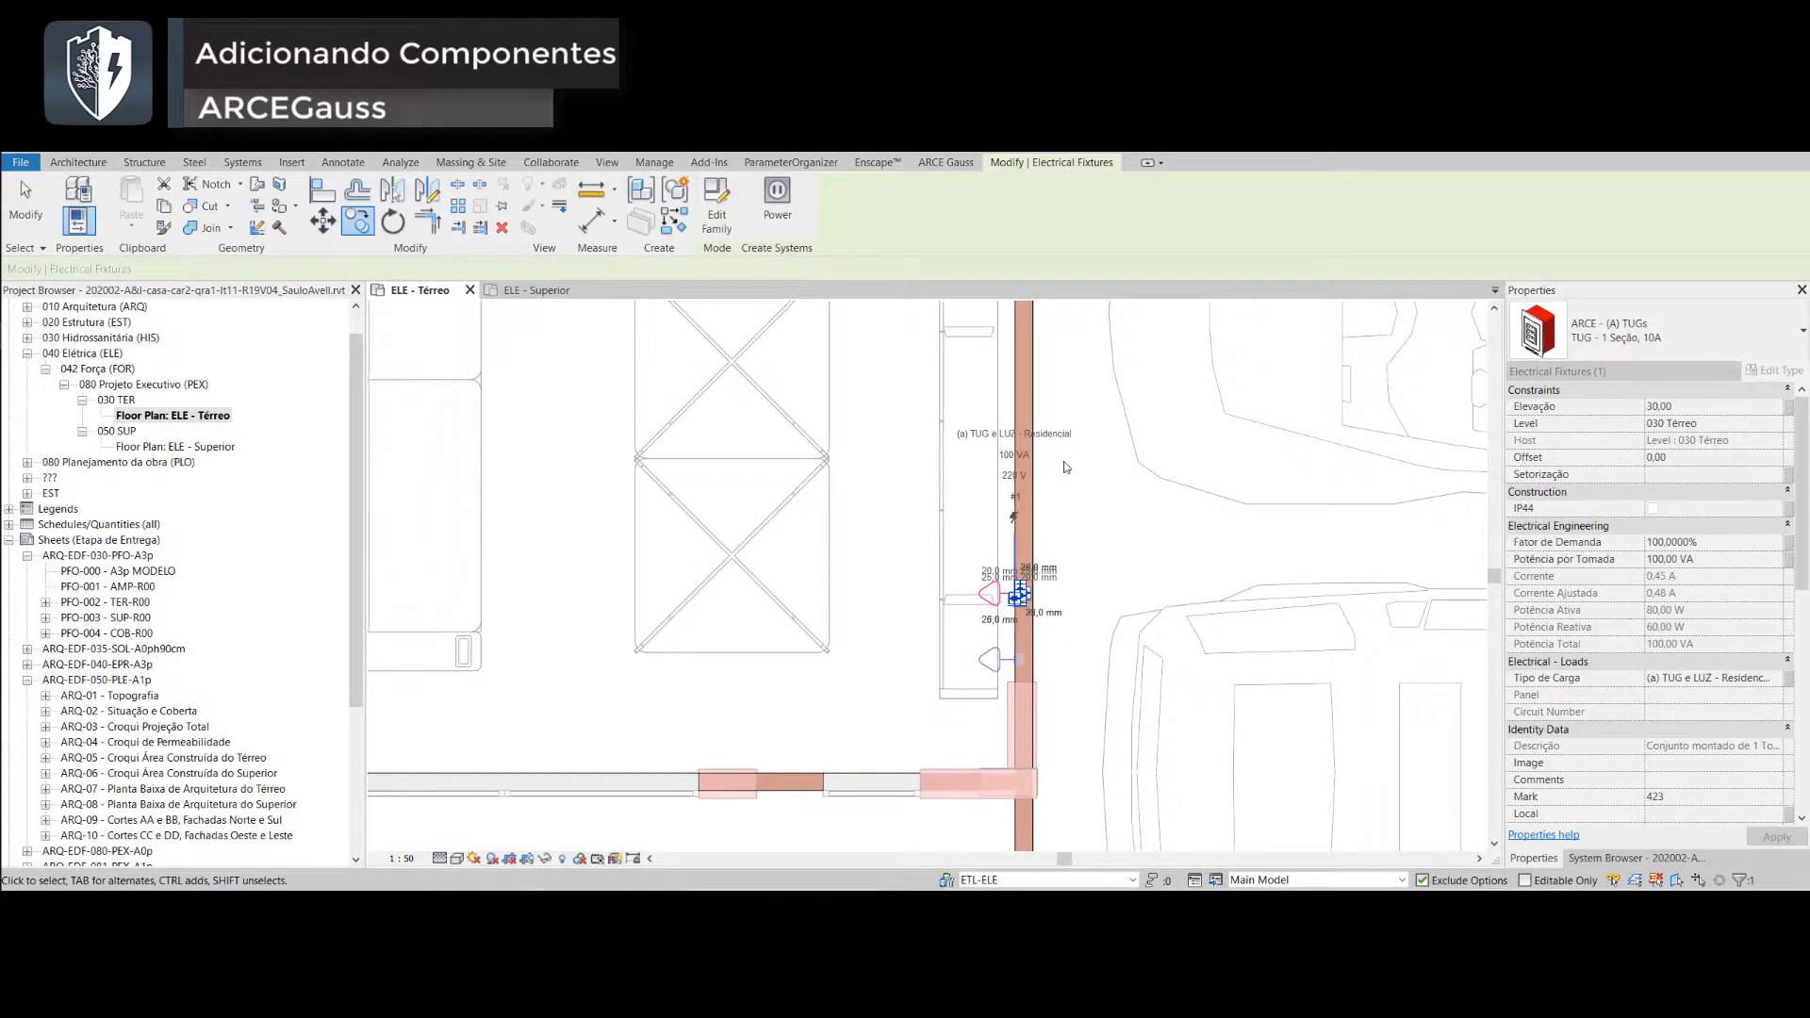
# - Copy the upper outlet three more times along the wall behind the buffet, using the Multiple copy option
pyautogui.scroll(-1, 1084, 469)
pyautogui.moveTo(1084, 469); pyautogui.dragTo(1048, 614, button='middle')
pyautogui.click(357, 220)
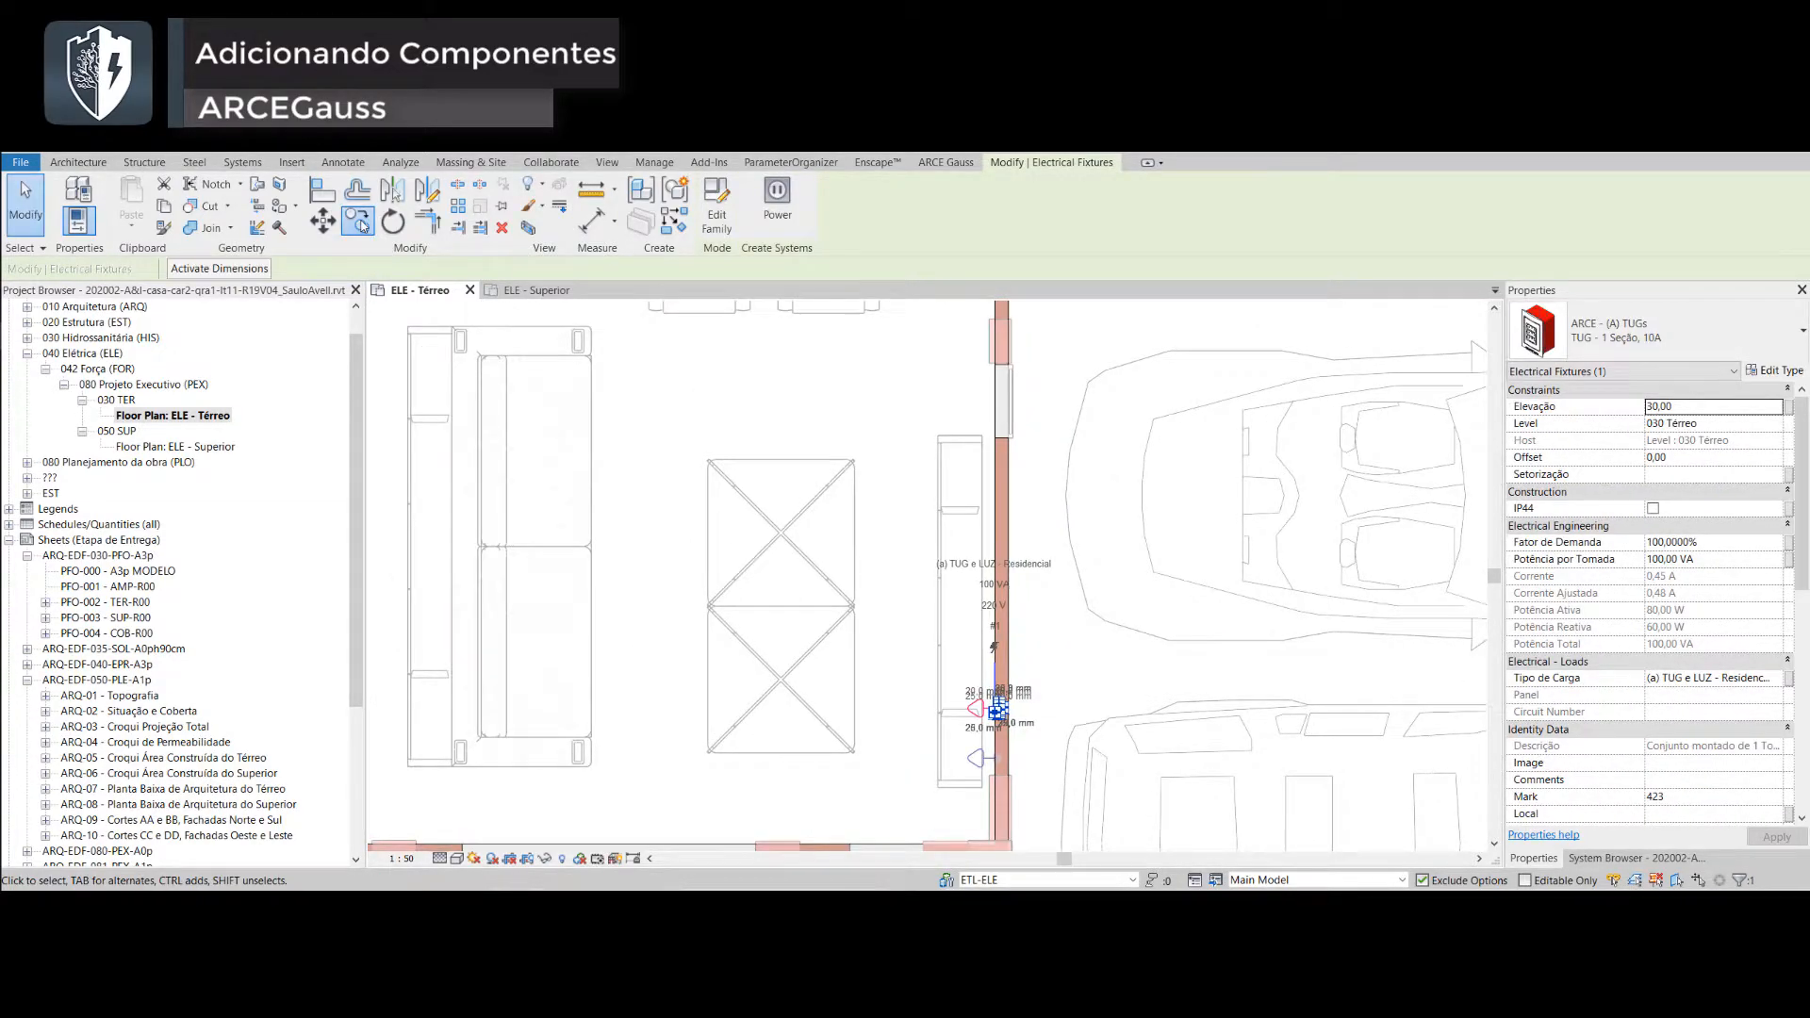
pyautogui.click(289, 269)
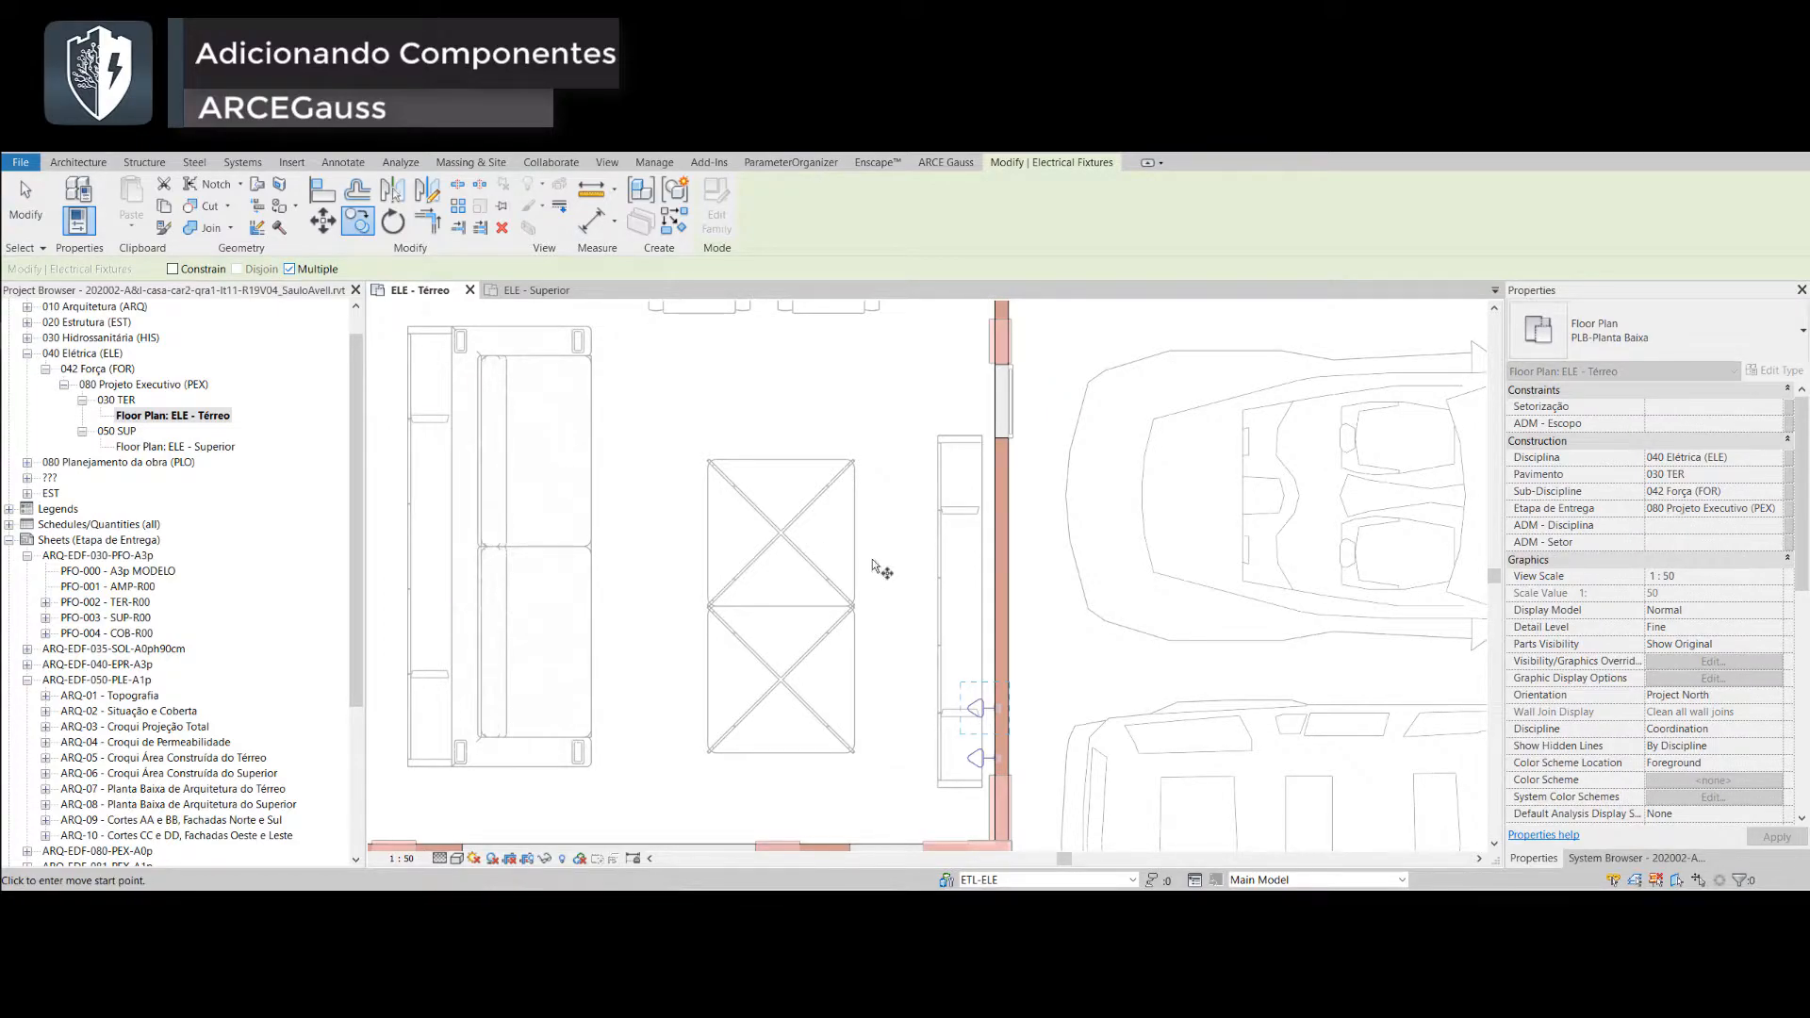
pyautogui.click(1033, 709)
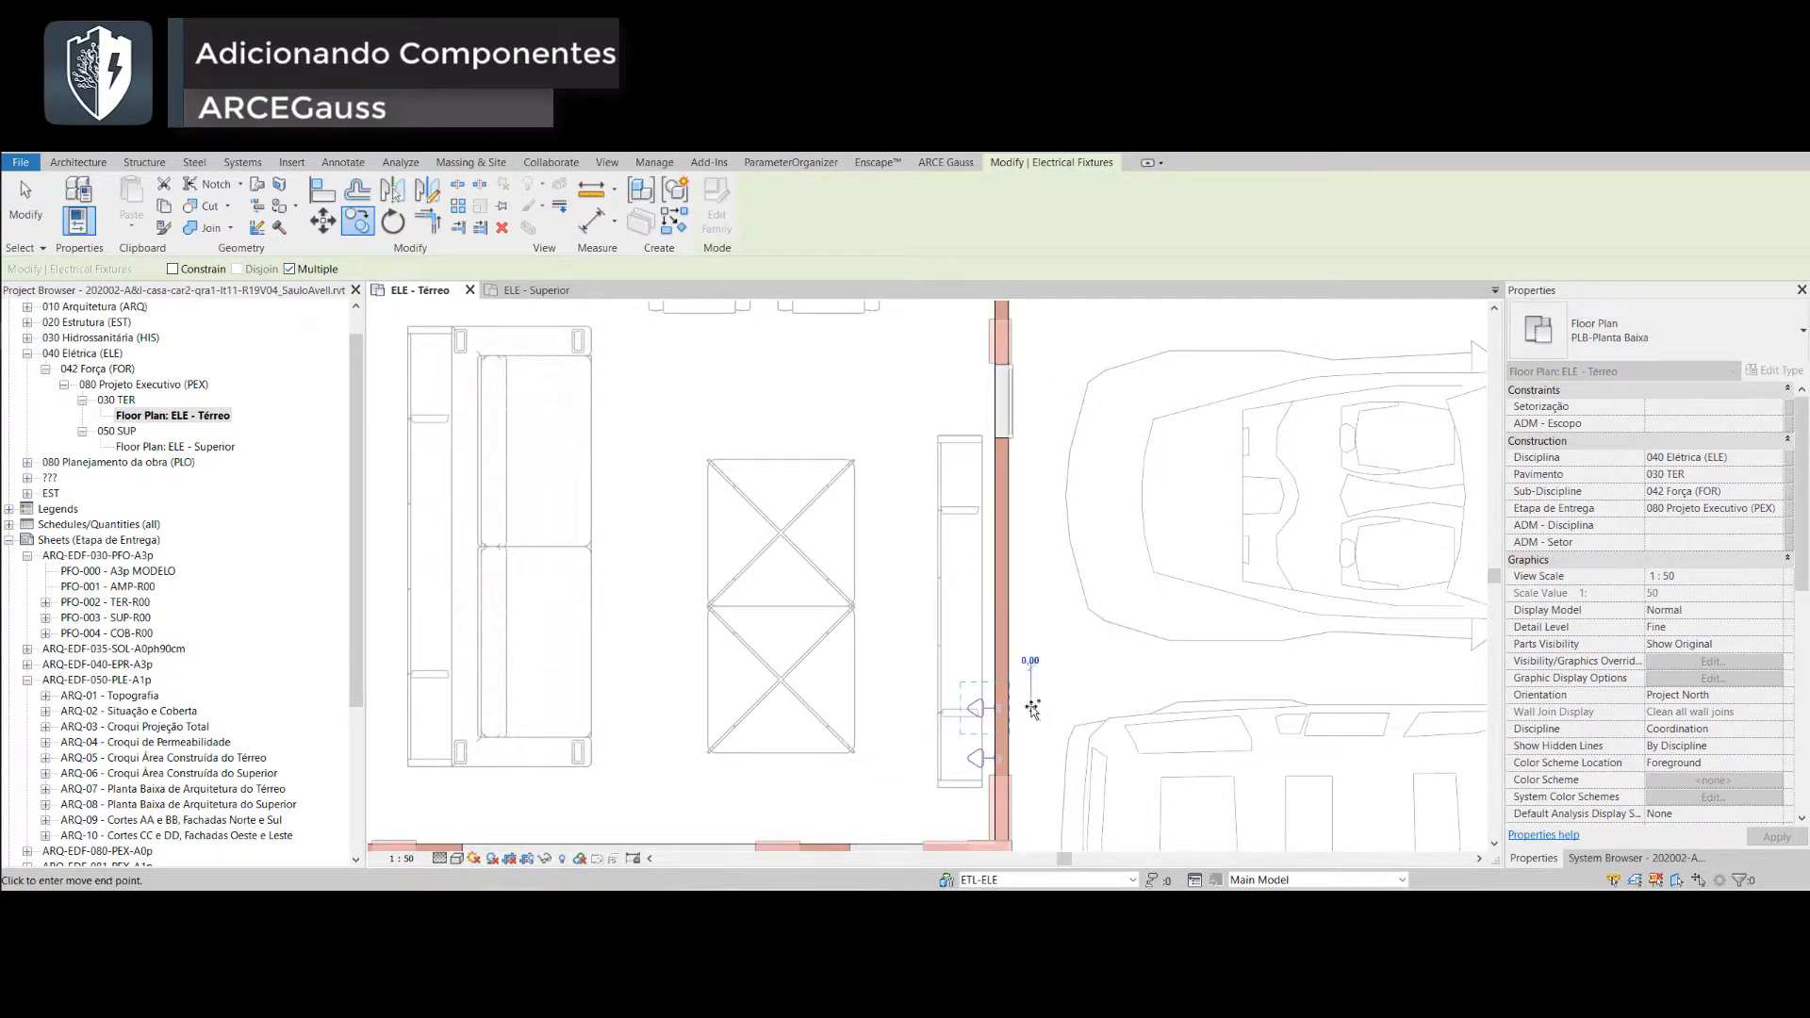
pyautogui.click(1033, 546)
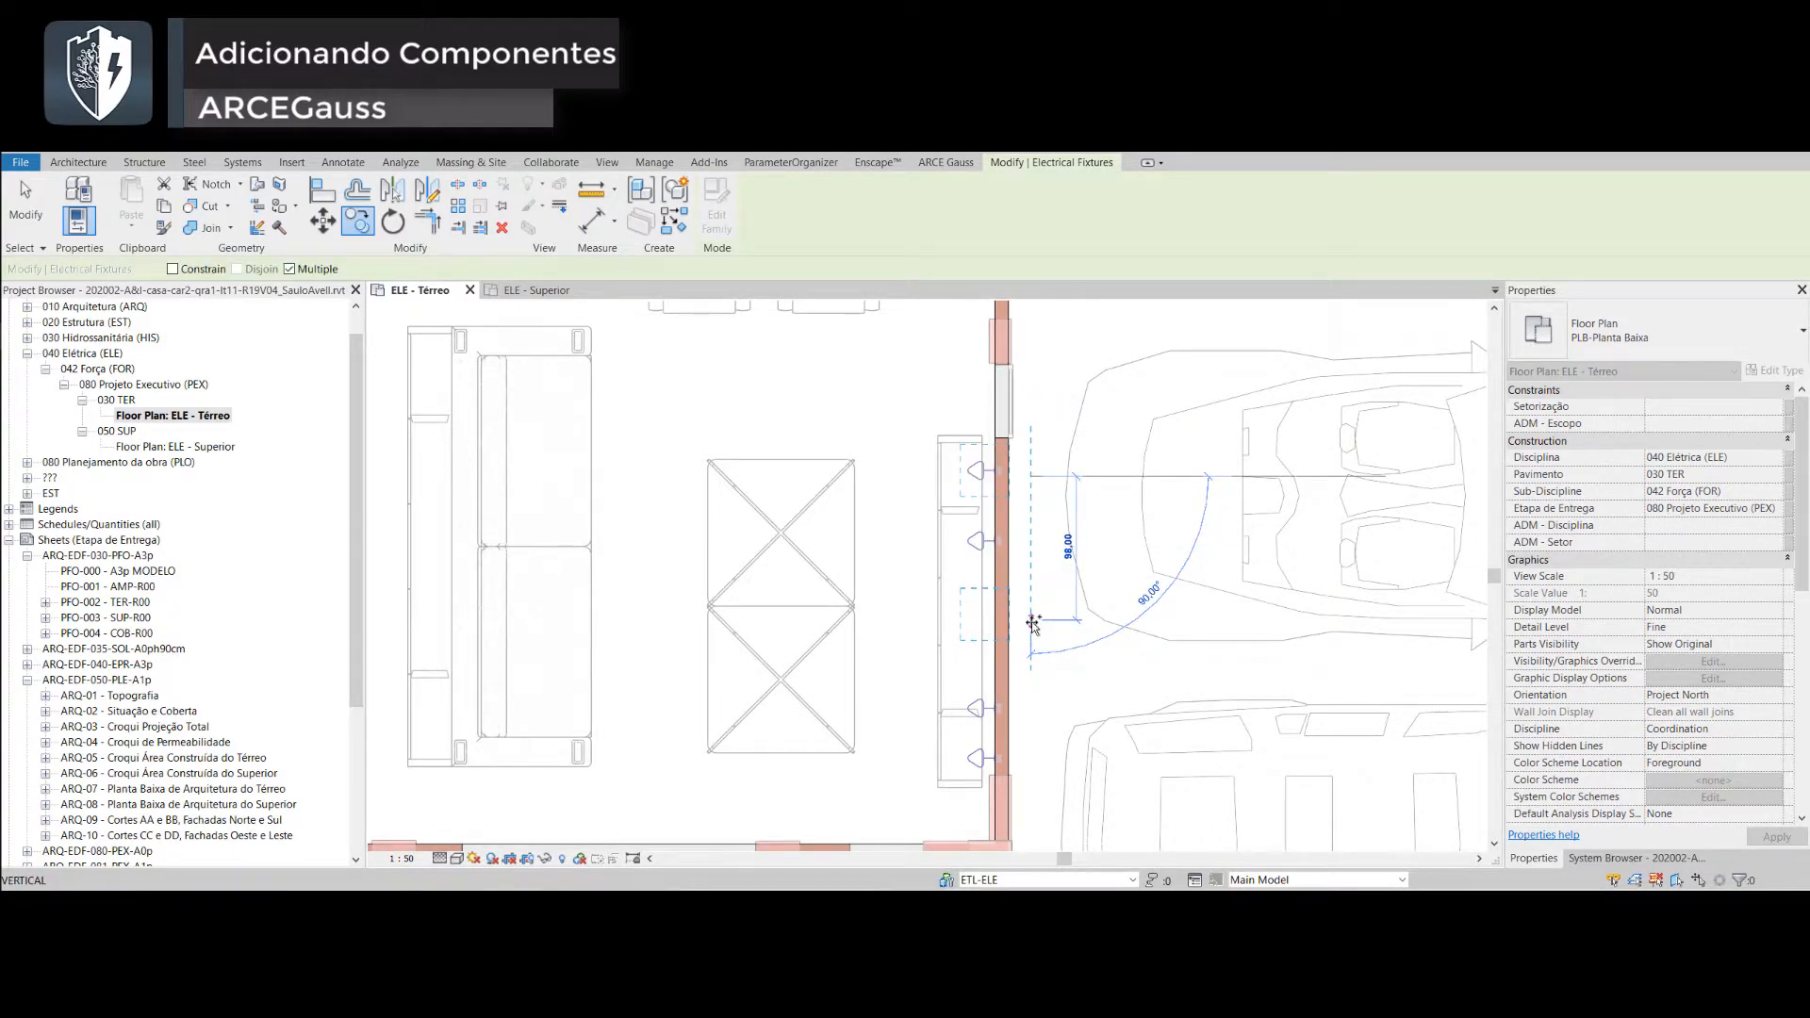
pyautogui.press('Escape')
pyautogui.press('Escape')
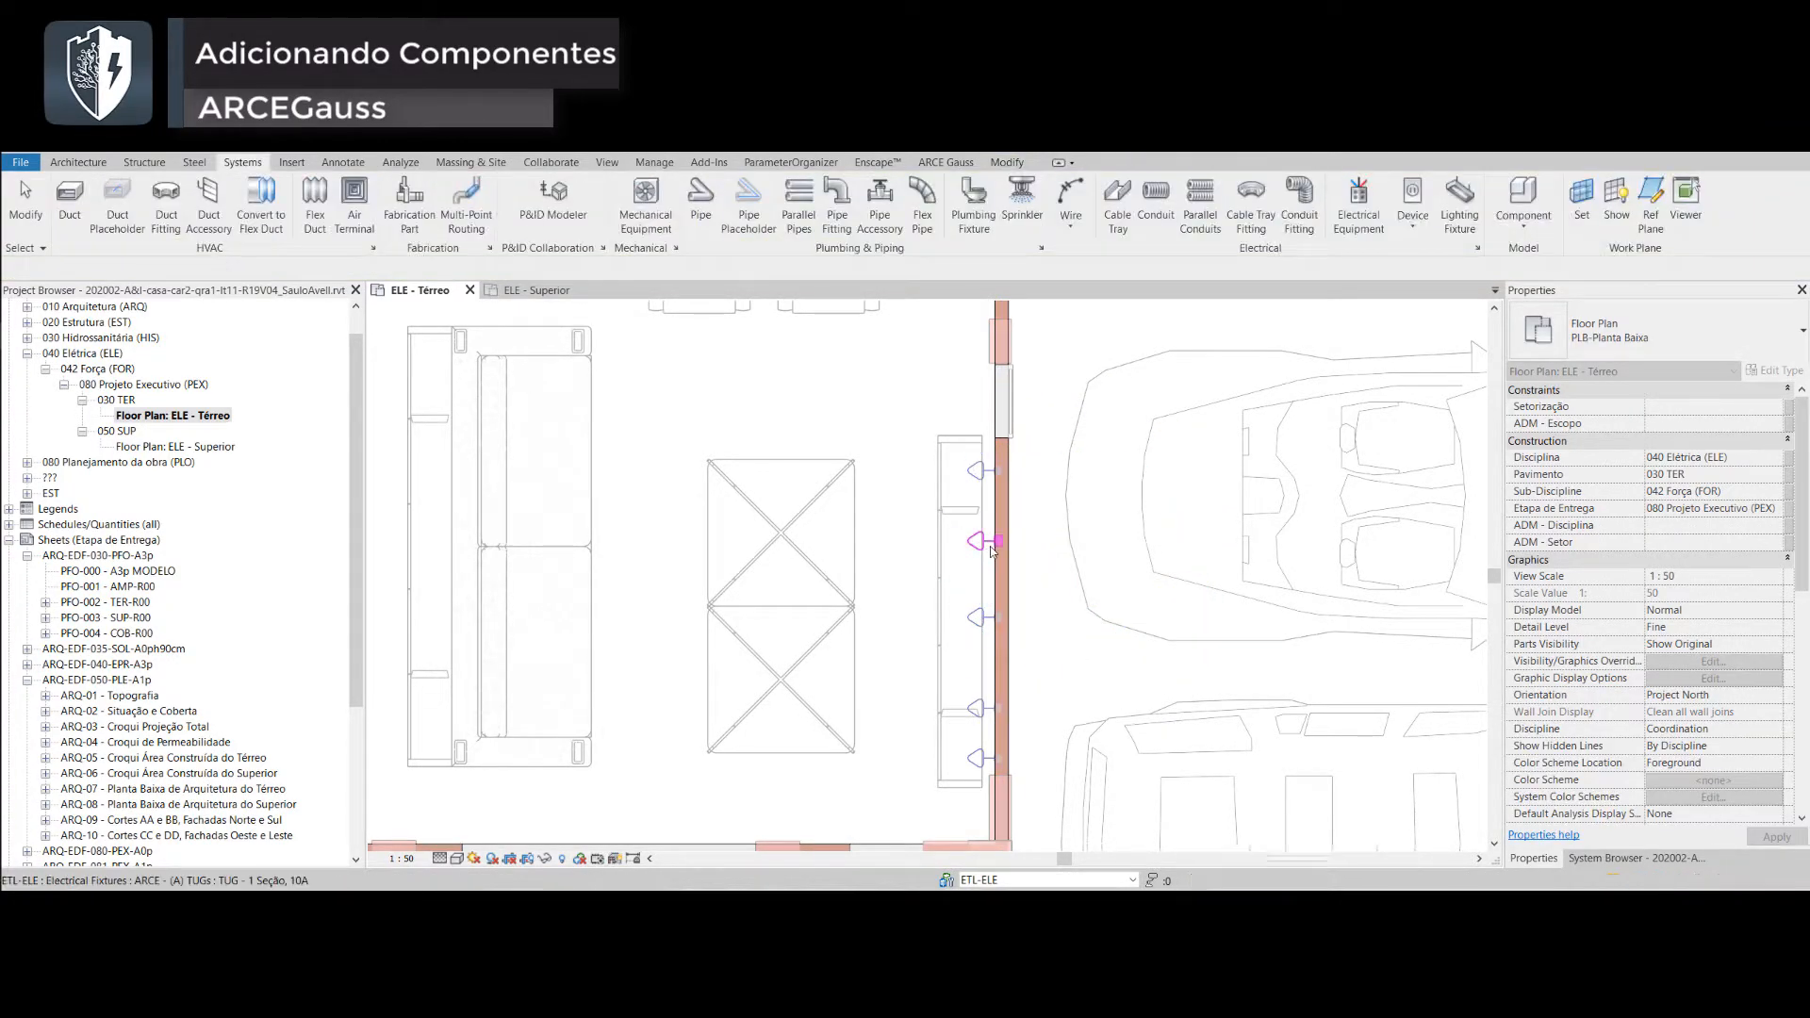
# - Nudge the second, fourth and lowest outlets slightly upward along the wall behind the buffet
pyautogui.click(977, 541)
pyautogui.press('Up')
pyautogui.press('Up')
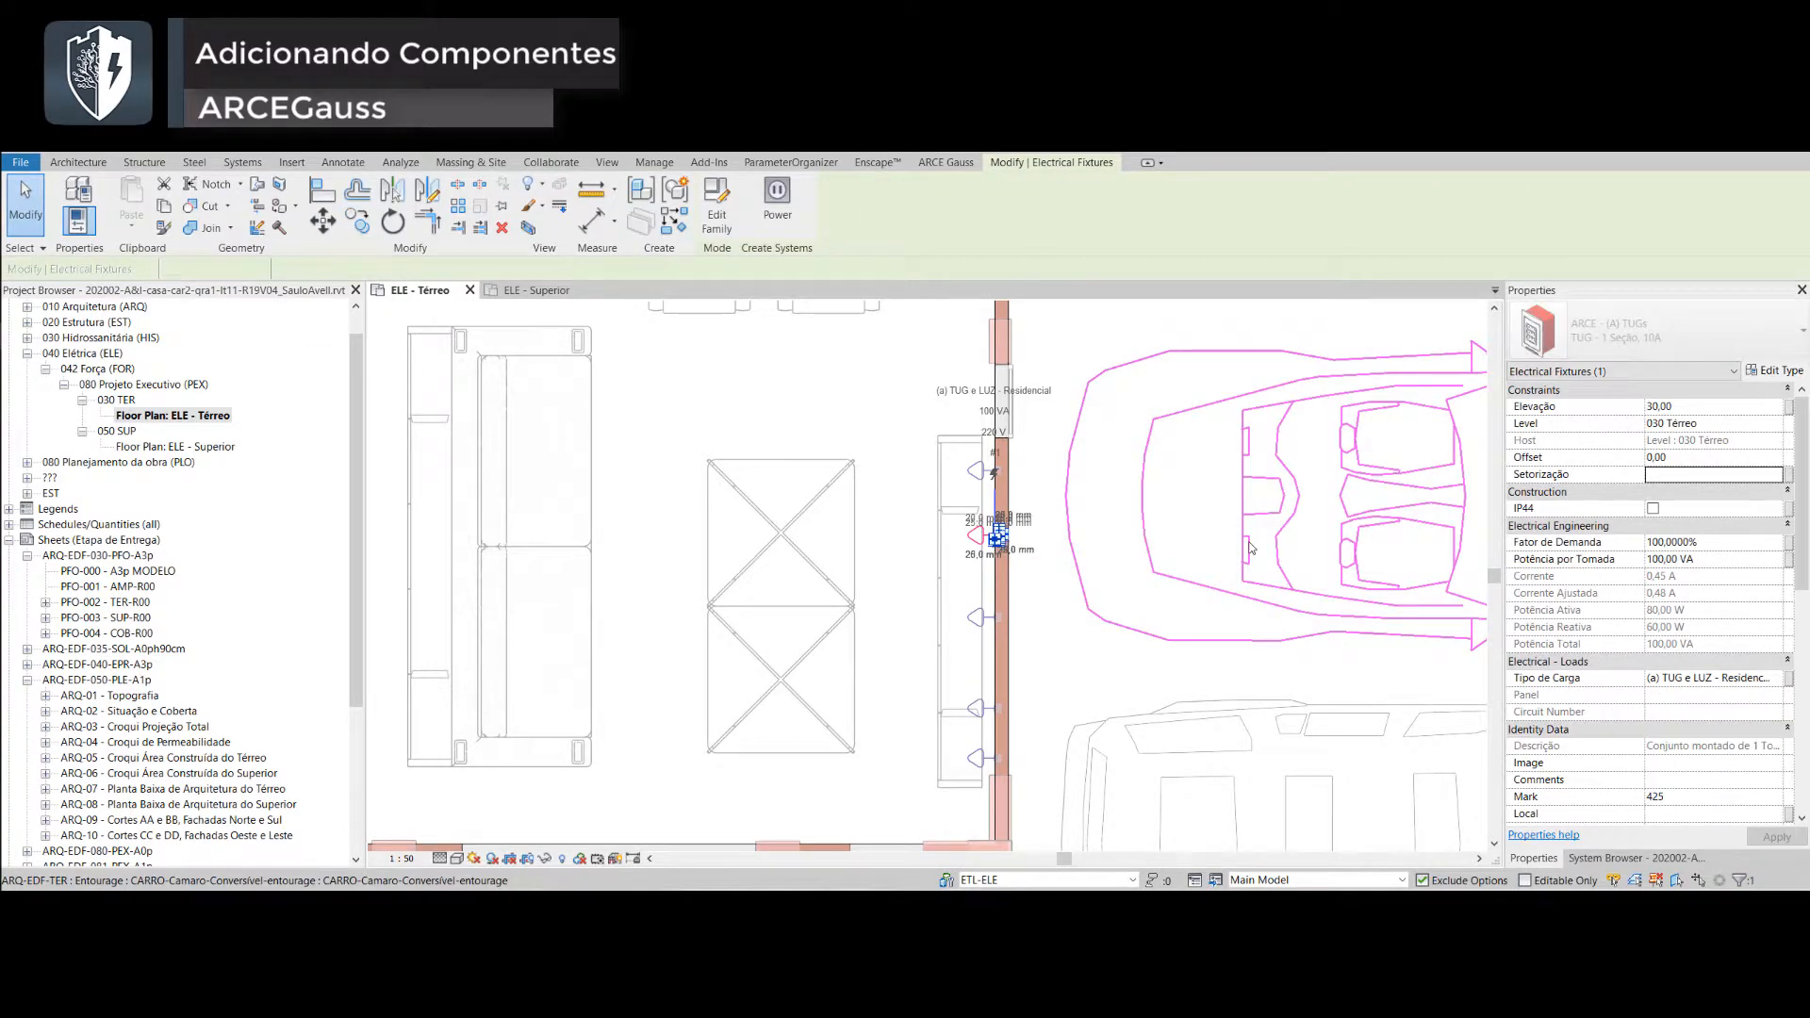
pyautogui.click(978, 709)
pyautogui.press('Up')
pyautogui.press('Up')
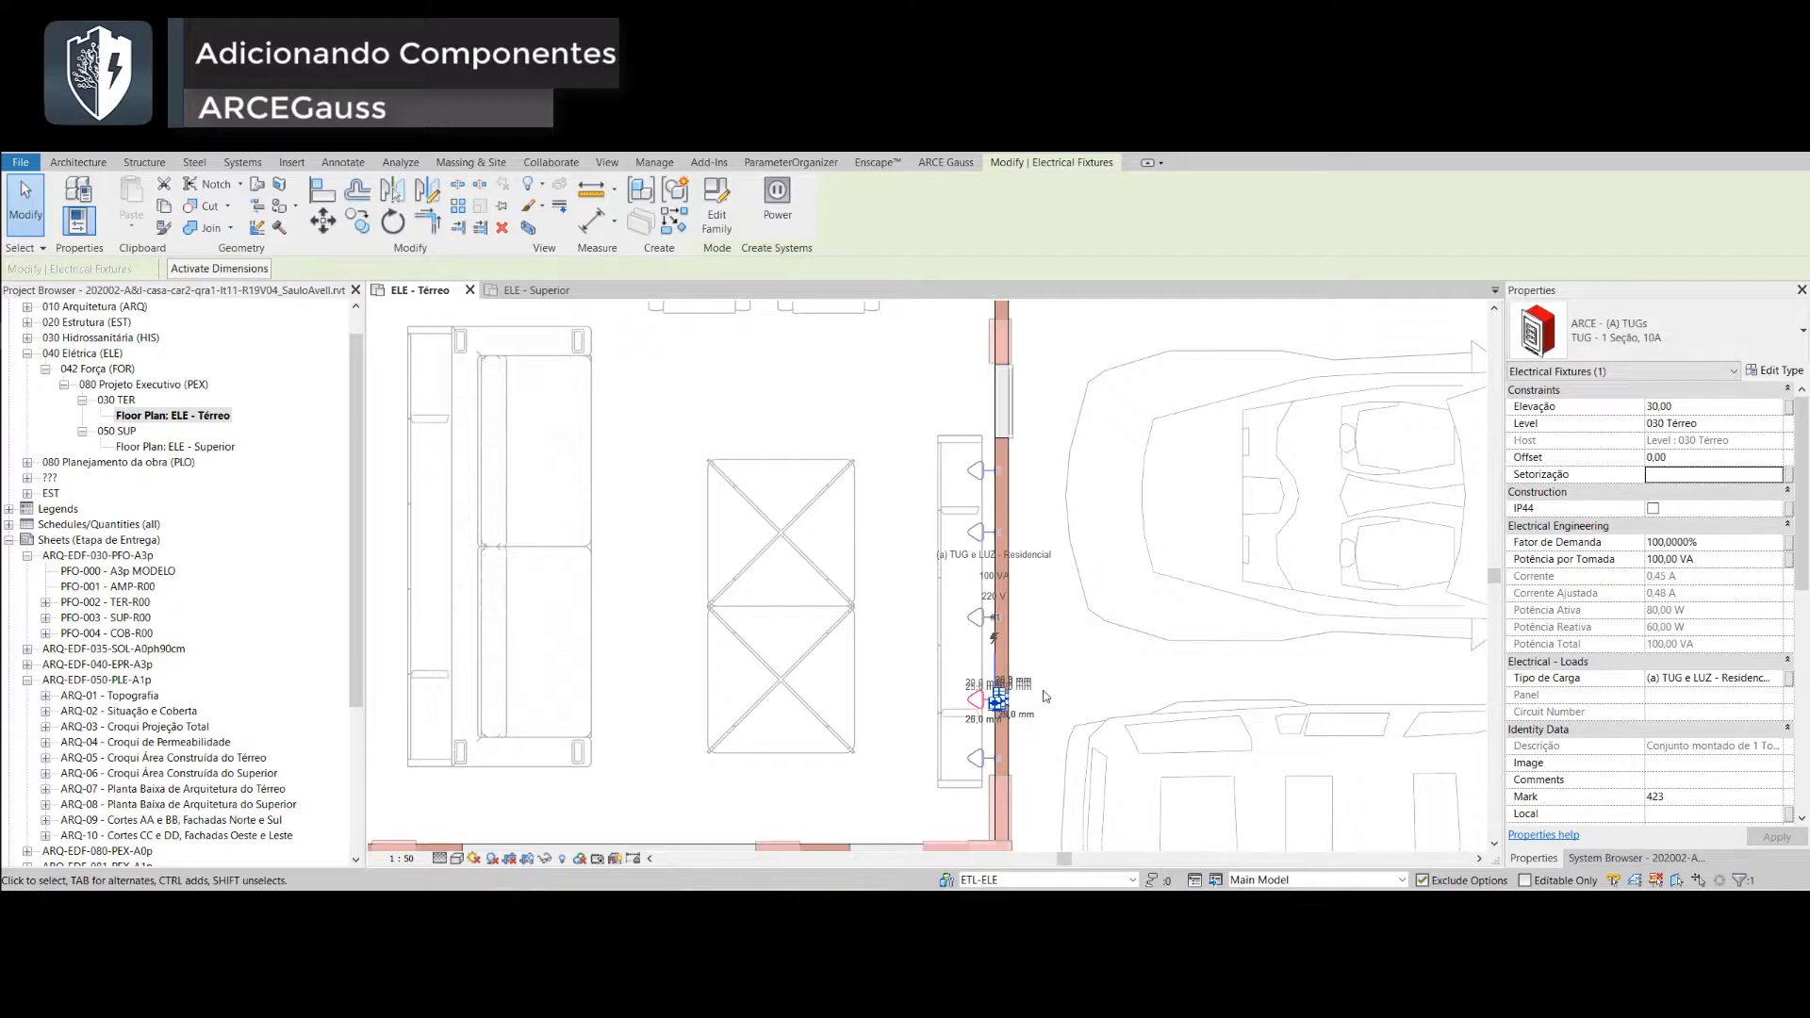
pyautogui.press('Escape')
pyautogui.click(997, 759)
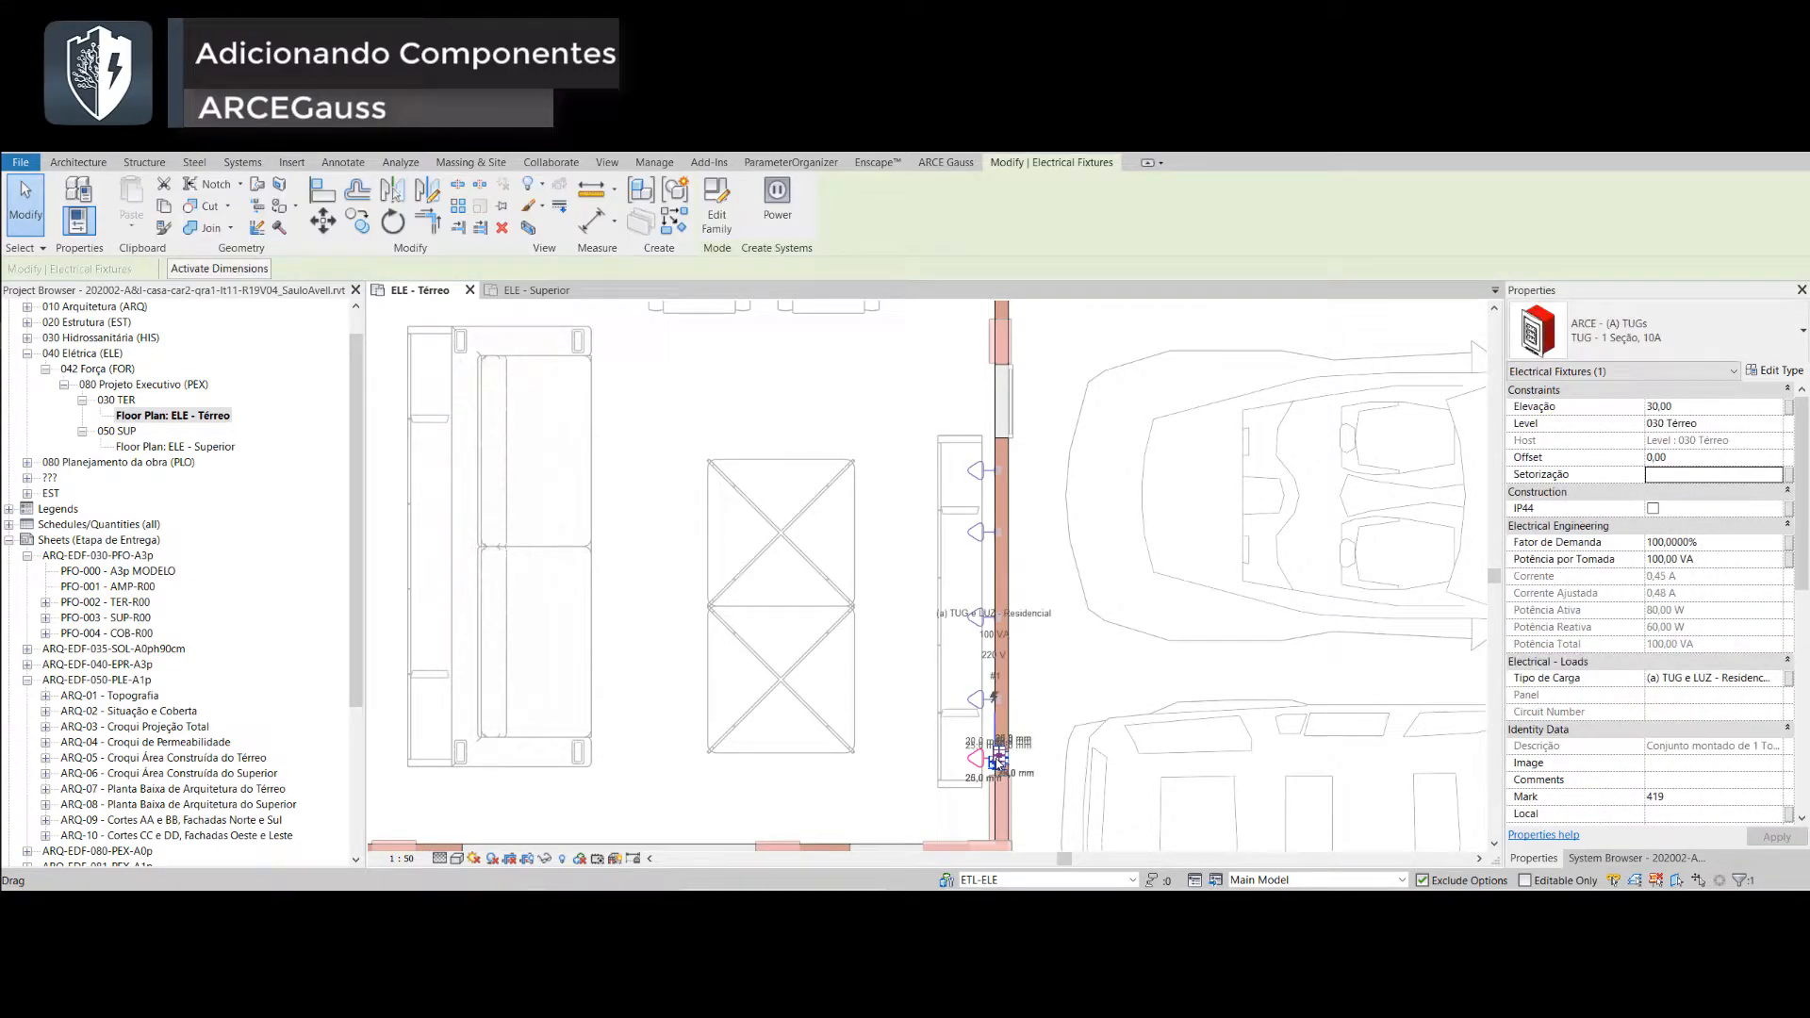
pyautogui.press('Escape')
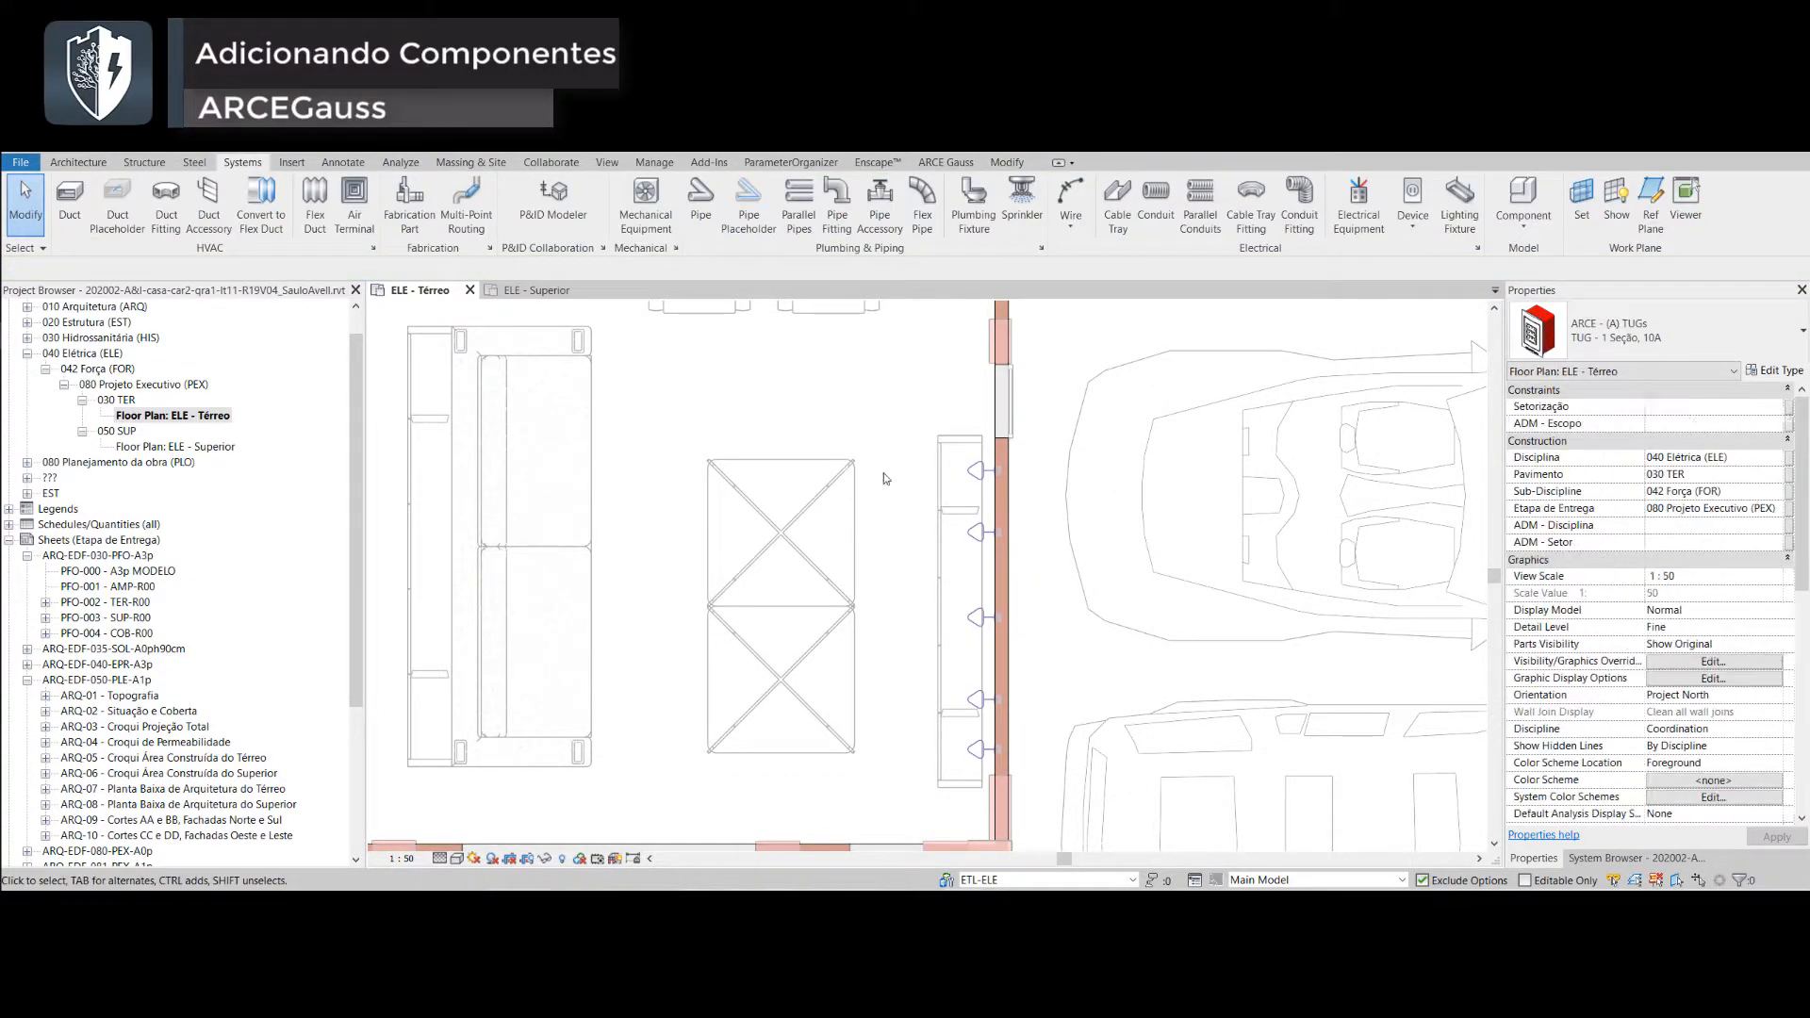
# - Change the three middle outlets behind the buffet to the type TUG - 2 Seções, 10A
pyautogui.click(982, 539)
pyautogui.click(982, 624)
pyautogui.keyDown('ctrl'); pyautogui.click(980, 532); pyautogui.keyUp('ctrl')
pyautogui.keyDown('ctrl'); pyautogui.click(982, 699); pyautogui.keyUp('ctrl')
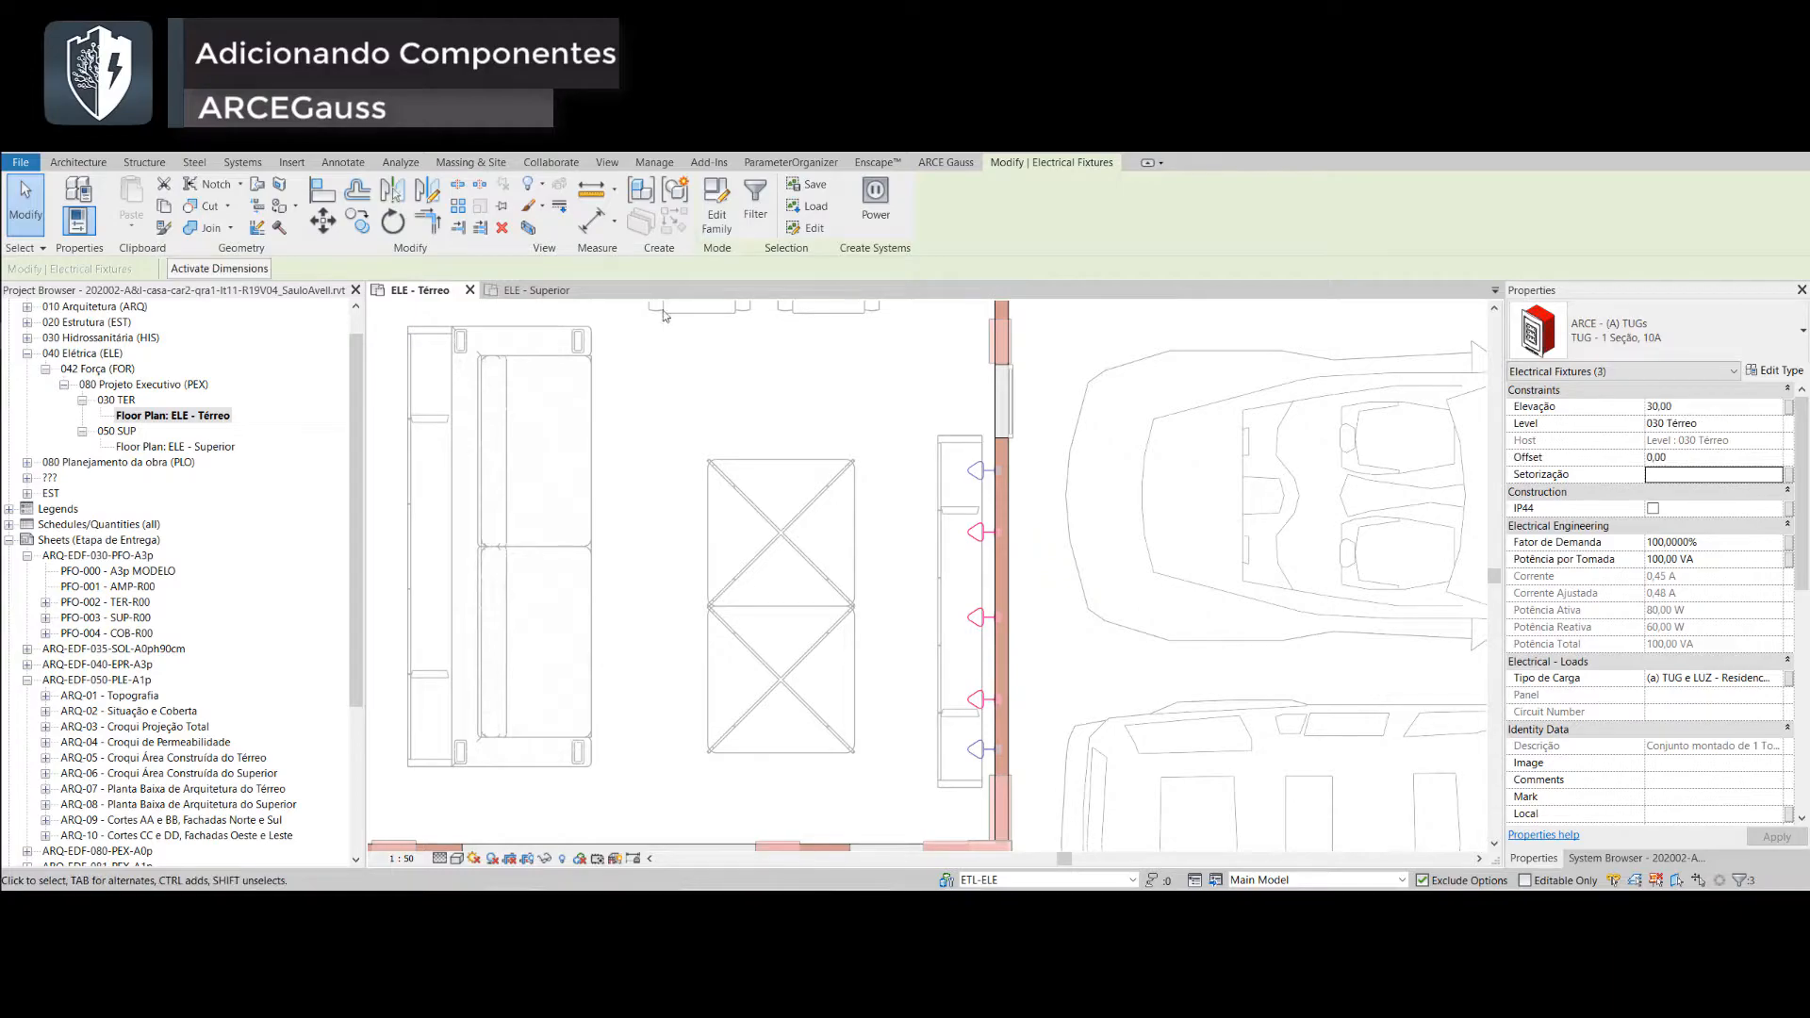
pyautogui.click(1699, 338)
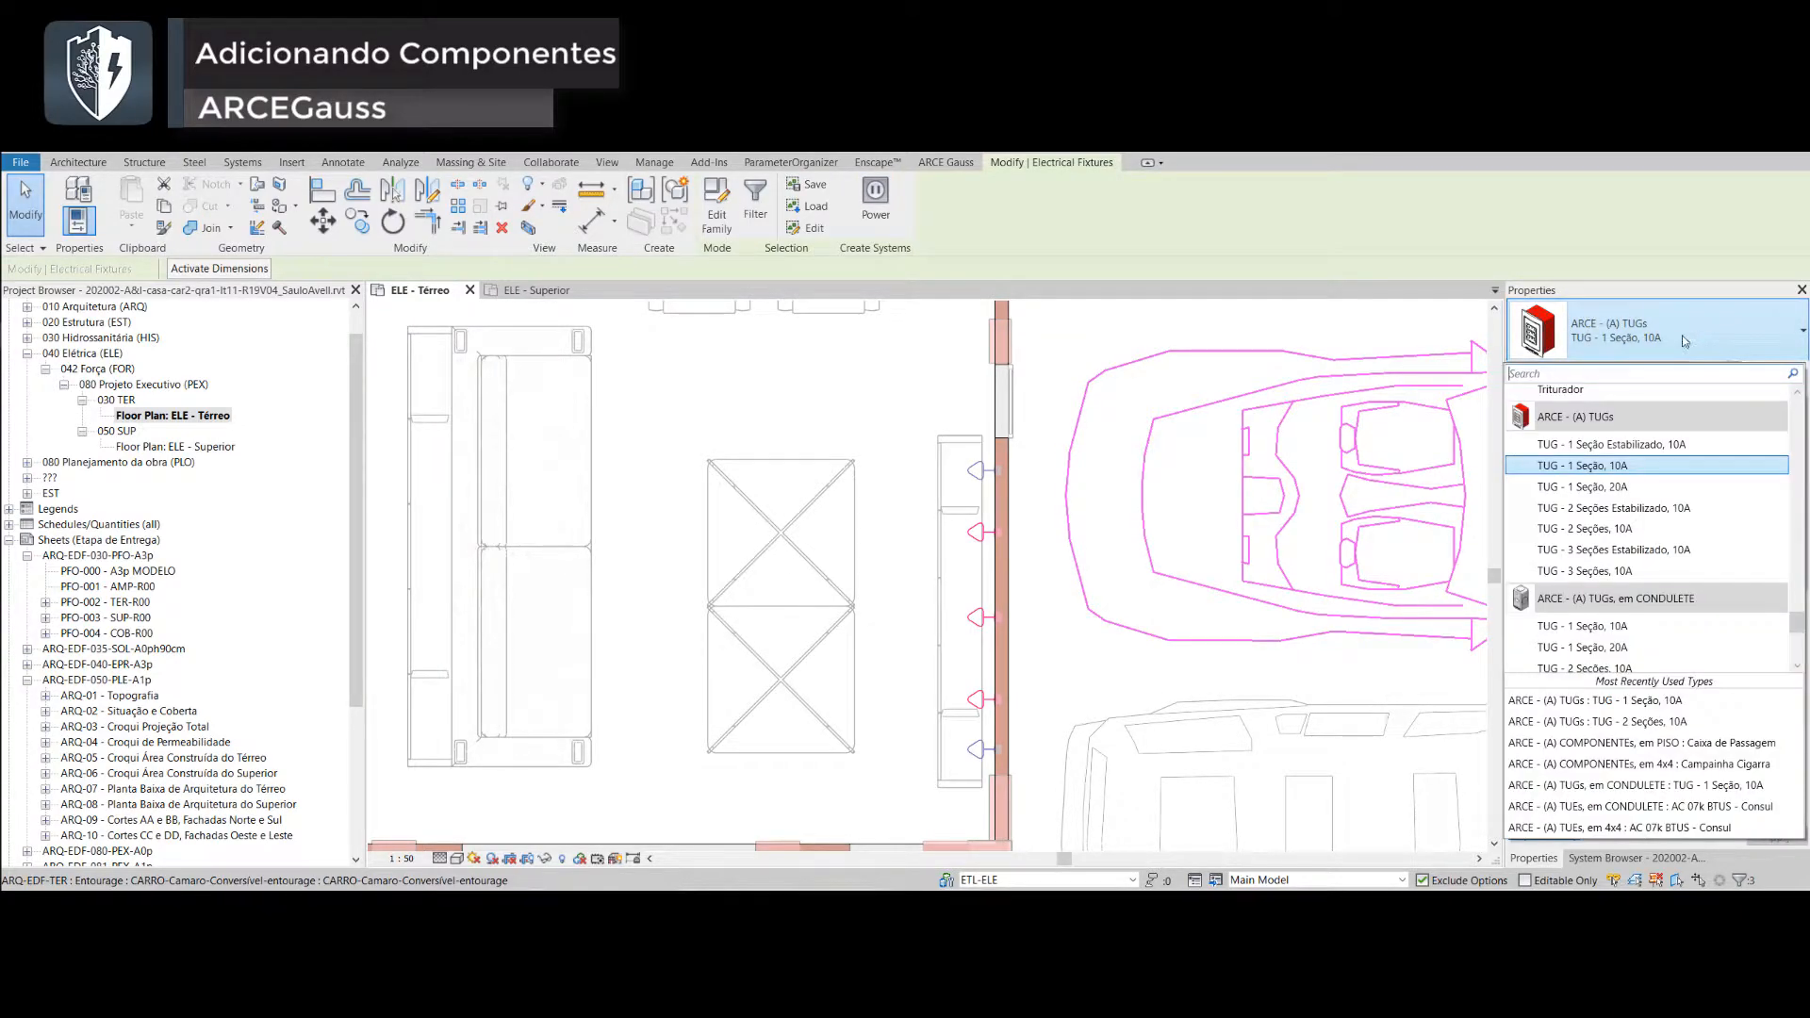
pyautogui.click(1640, 524)
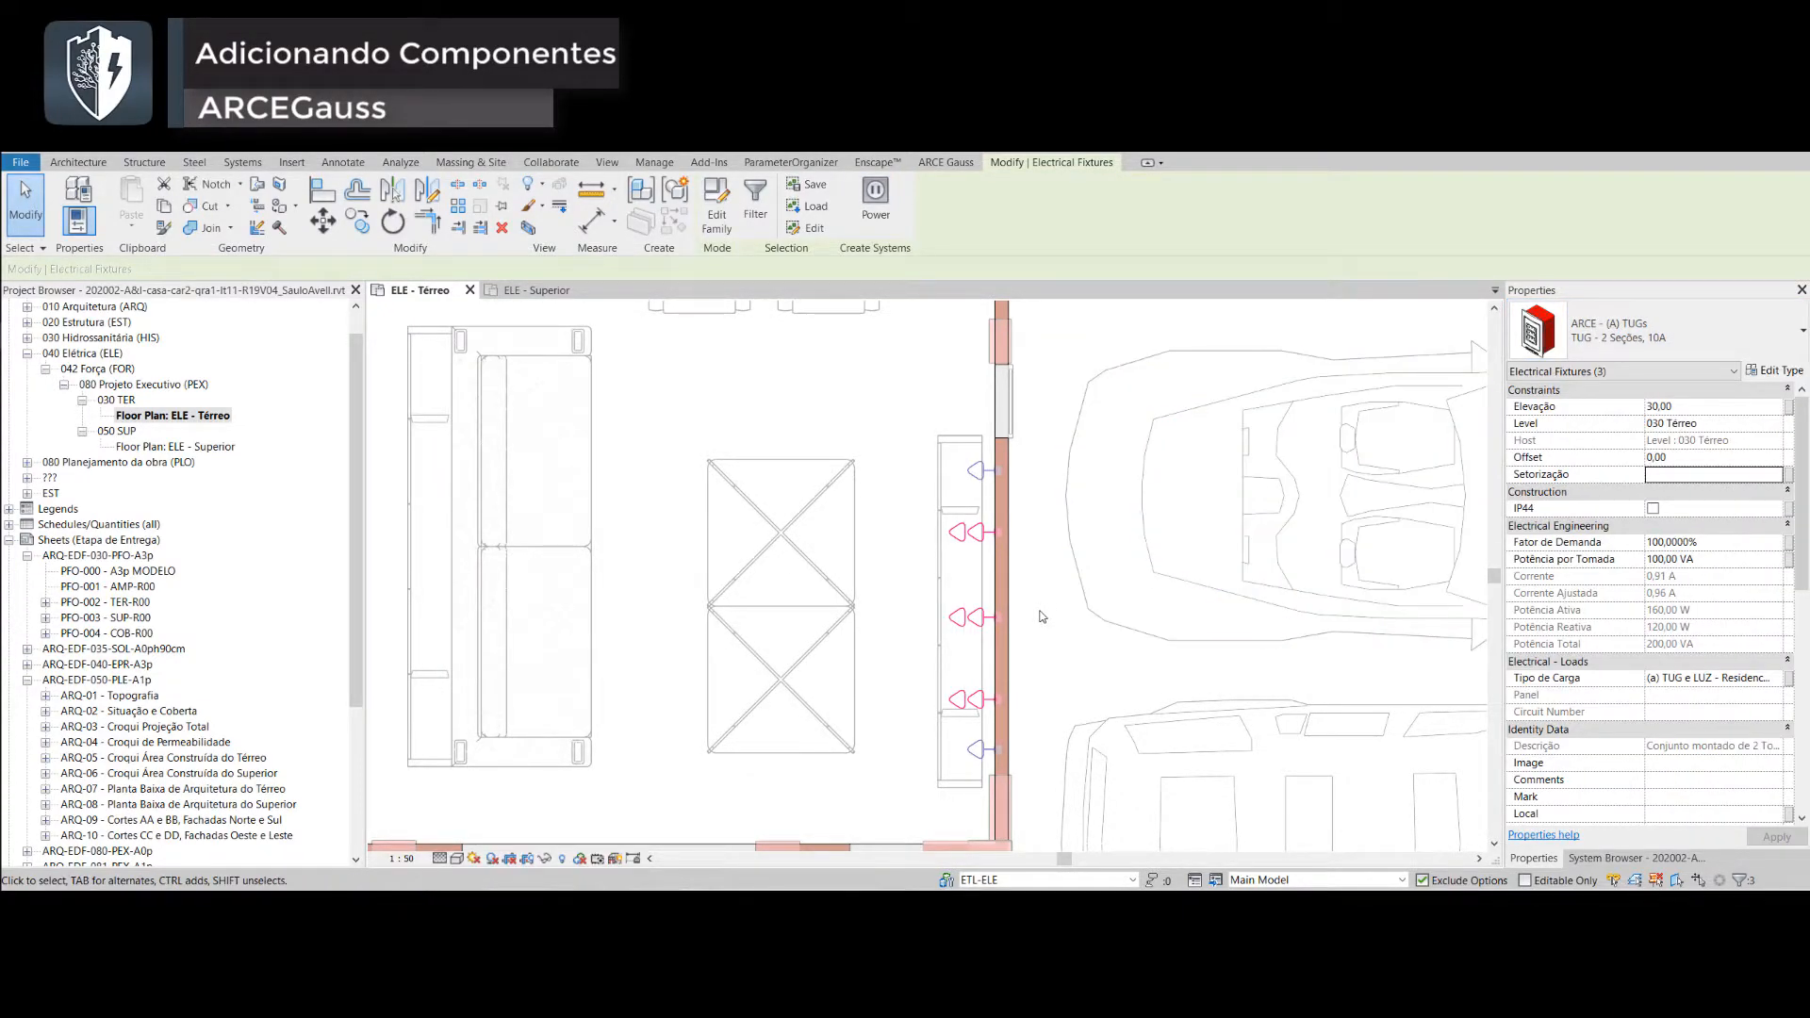
pyautogui.press('Escape')
# - Try elevations of 100 and 180 on all five outlets behind the buffet
pyautogui.moveTo(1034, 455); pyautogui.dragTo(940, 773)
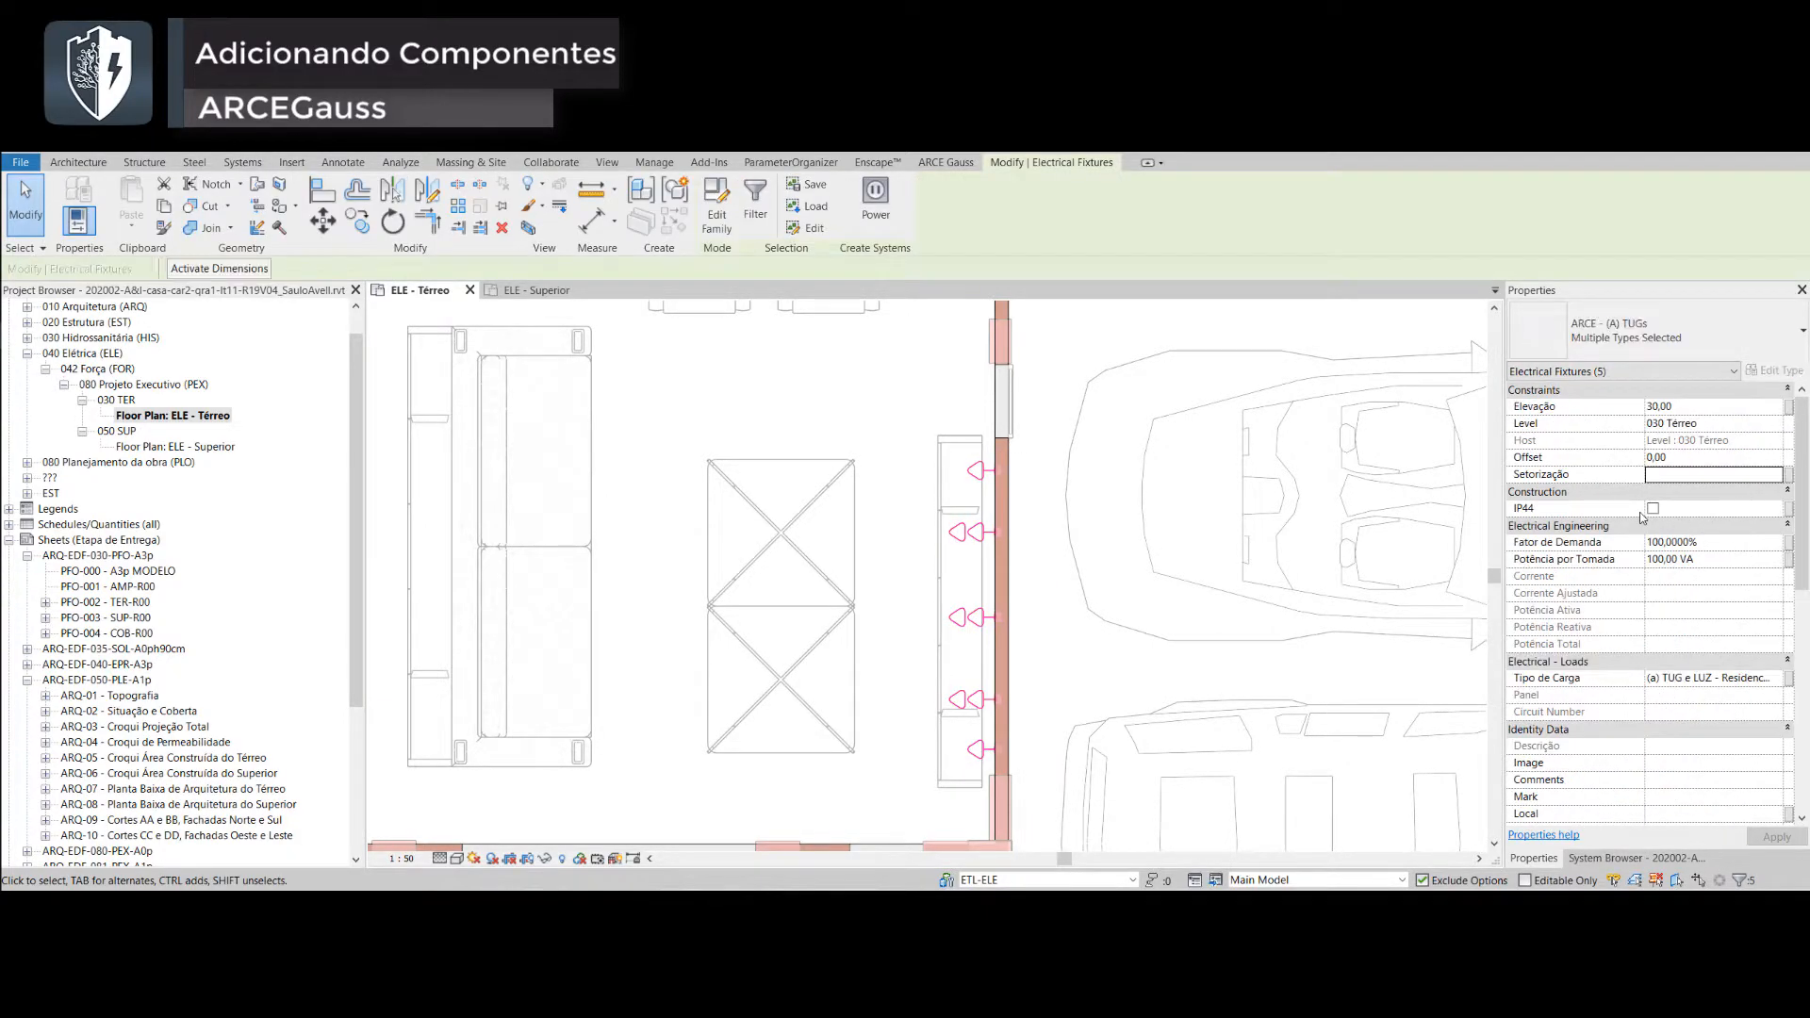
pyautogui.click(1697, 410)
pyautogui.write('100')
pyautogui.press('Return')
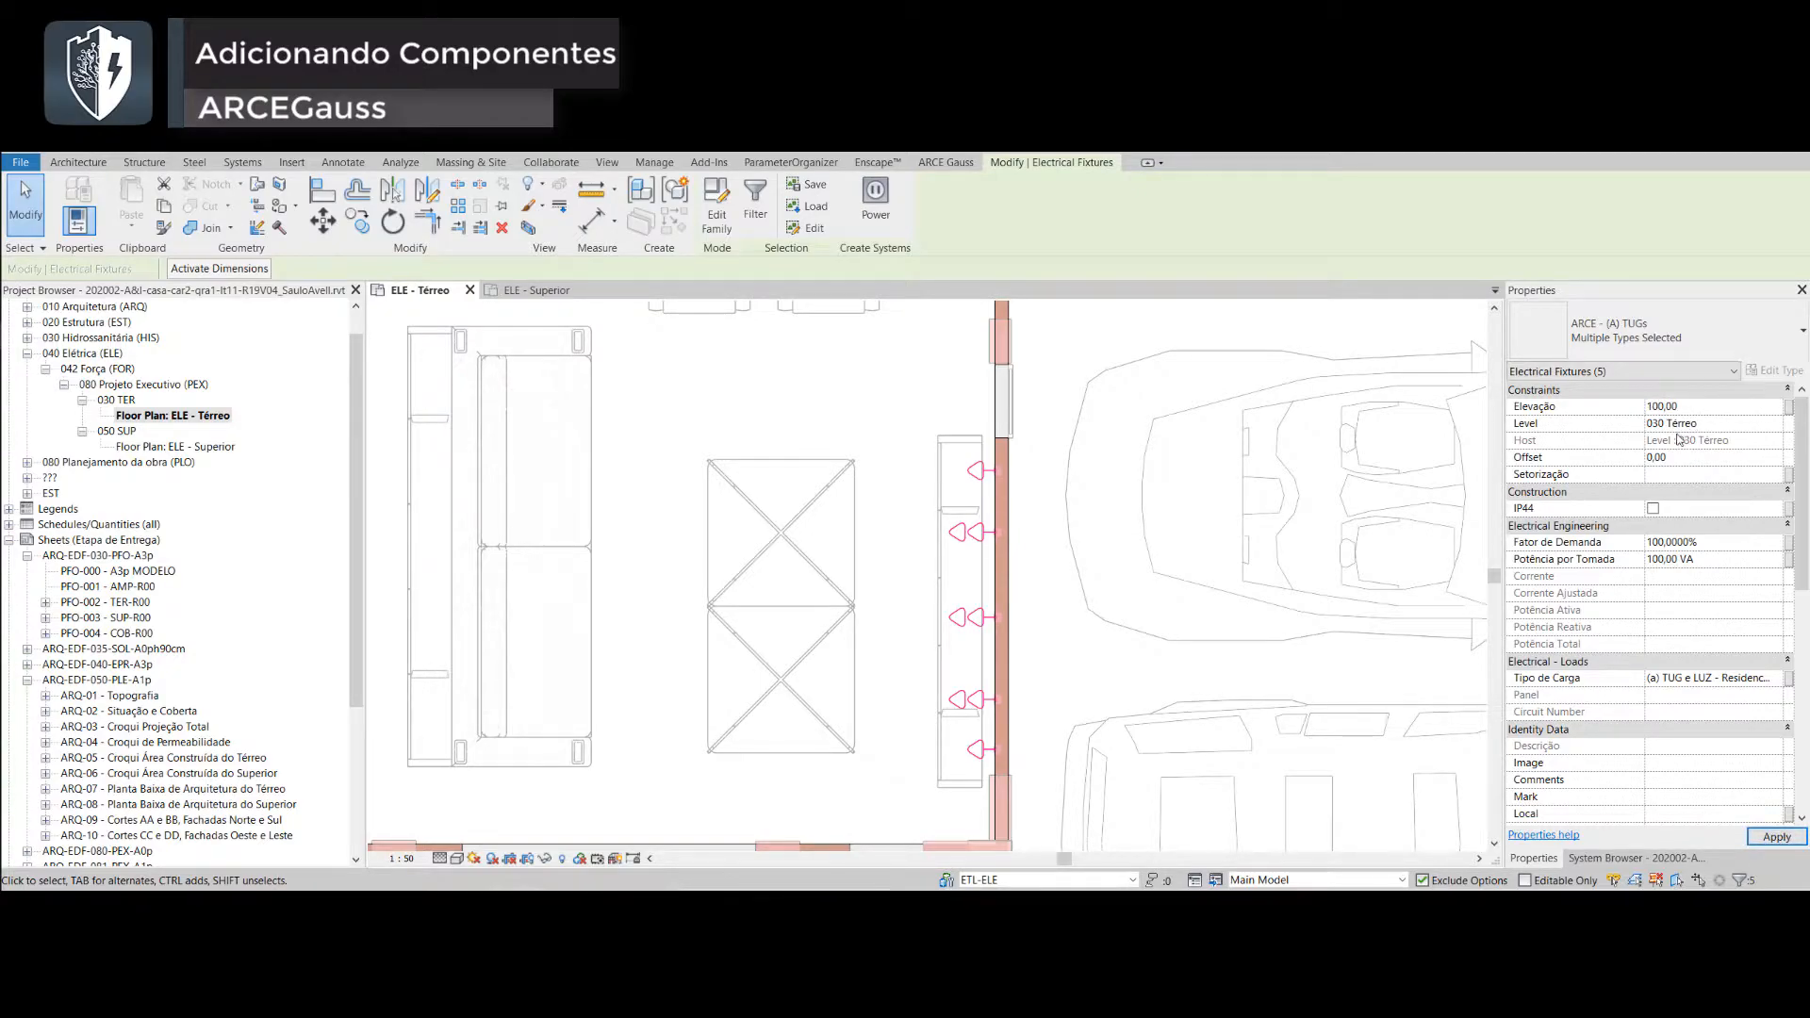
pyautogui.click(1056, 575)
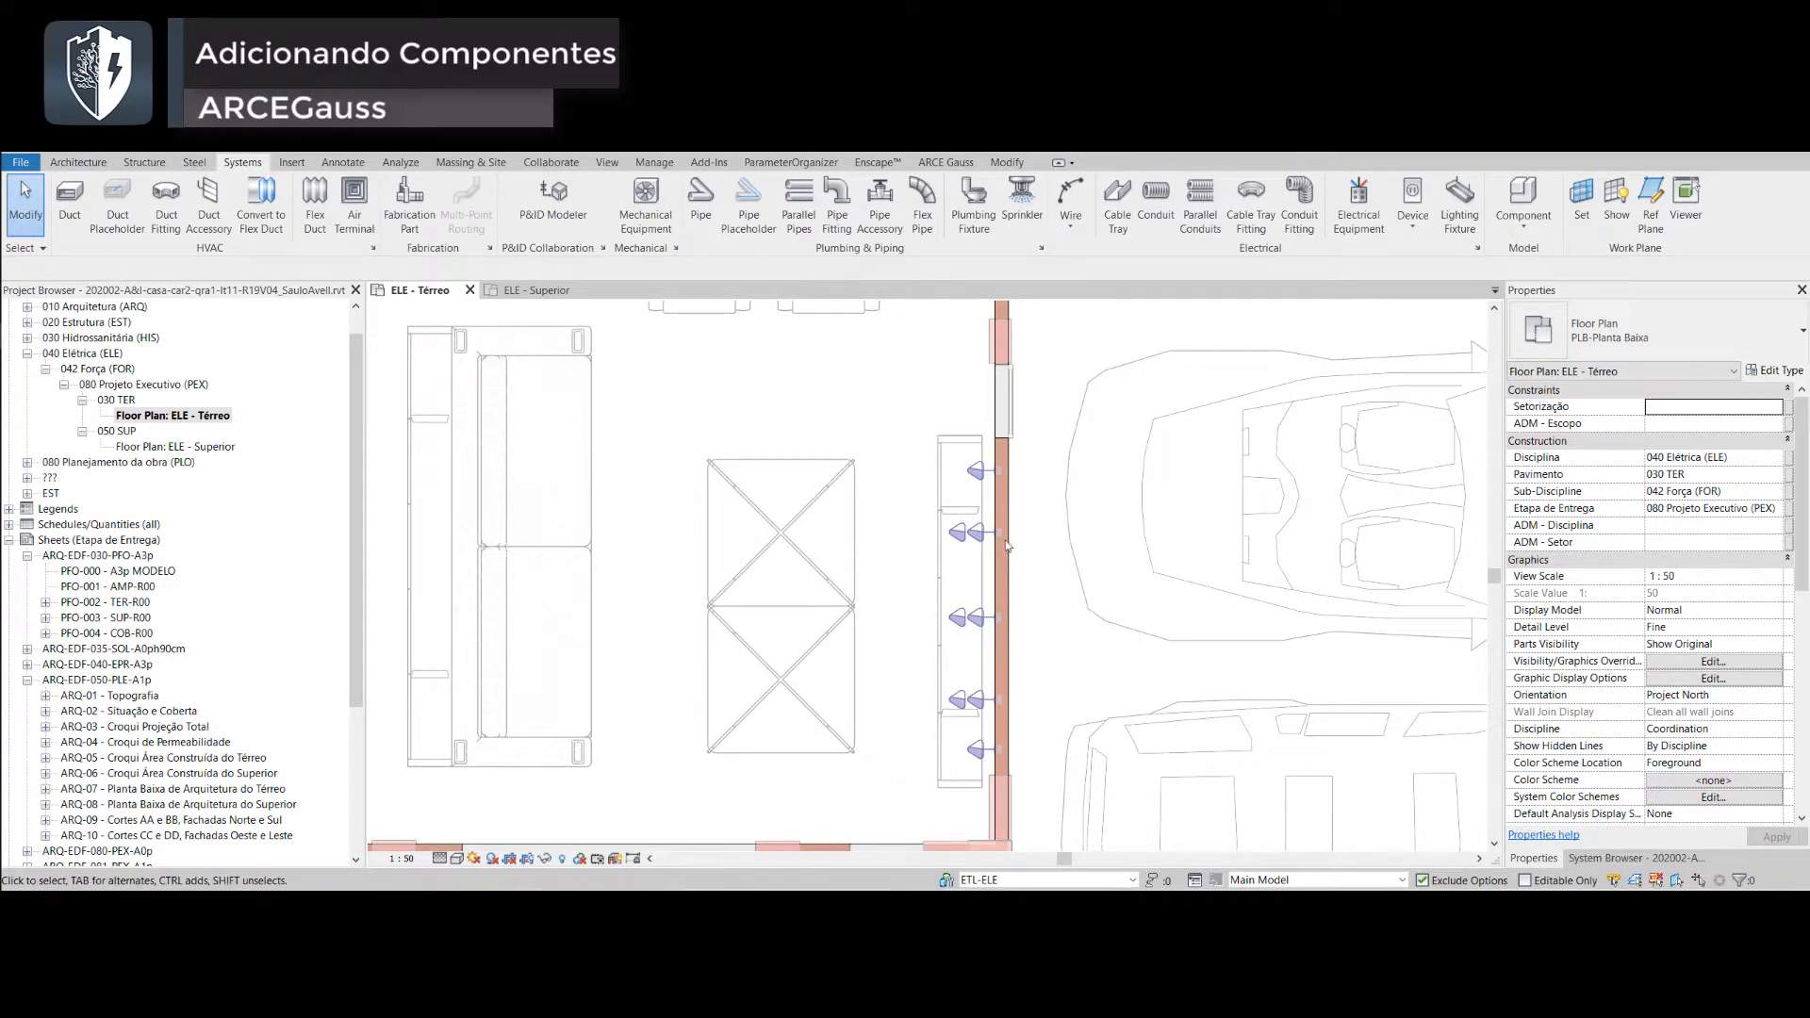
pyautogui.moveTo(1042, 453); pyautogui.dragTo(931, 773)
pyautogui.click(1725, 406)
pyautogui.write('180')
# - Give all five outlets behind the buffet a symbol angle (Ângulo do Símbolo) of 90 and an elevation of 40
pyautogui.moveTo(1032, 762); pyautogui.dragTo(935, 442)
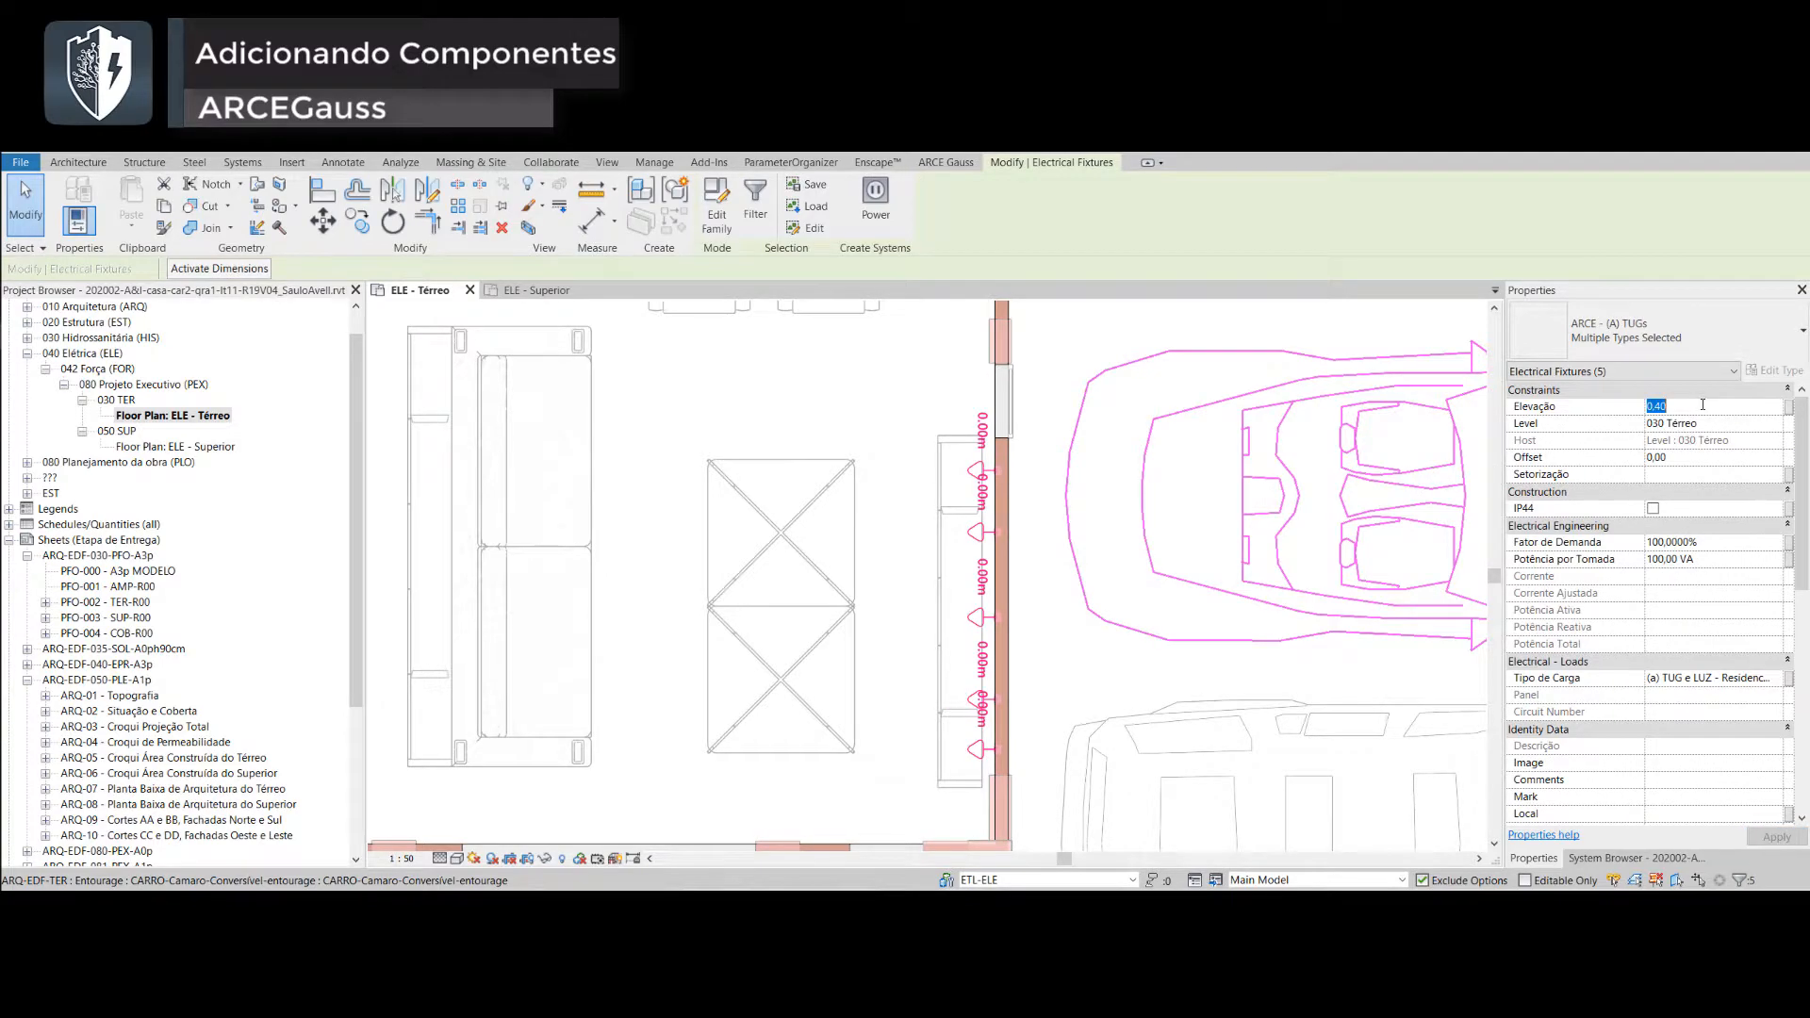
pyautogui.press('Return')
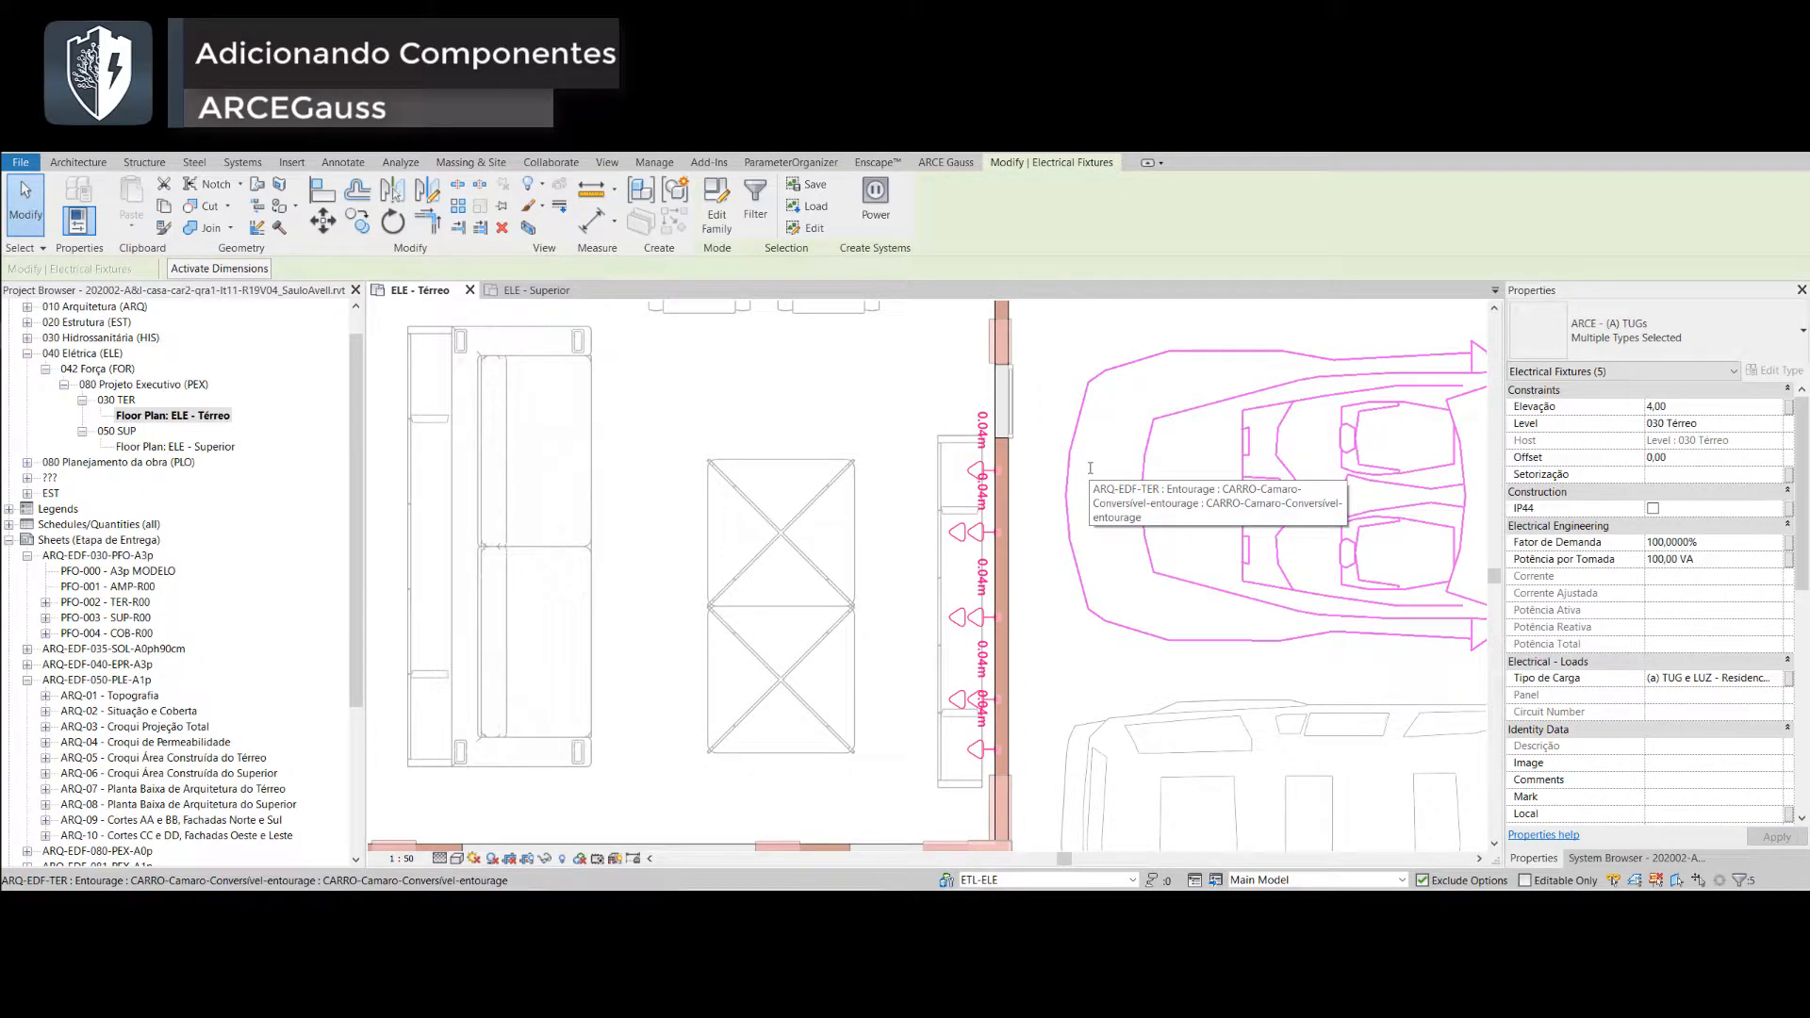
pyautogui.scroll(-5, 1661, 710)
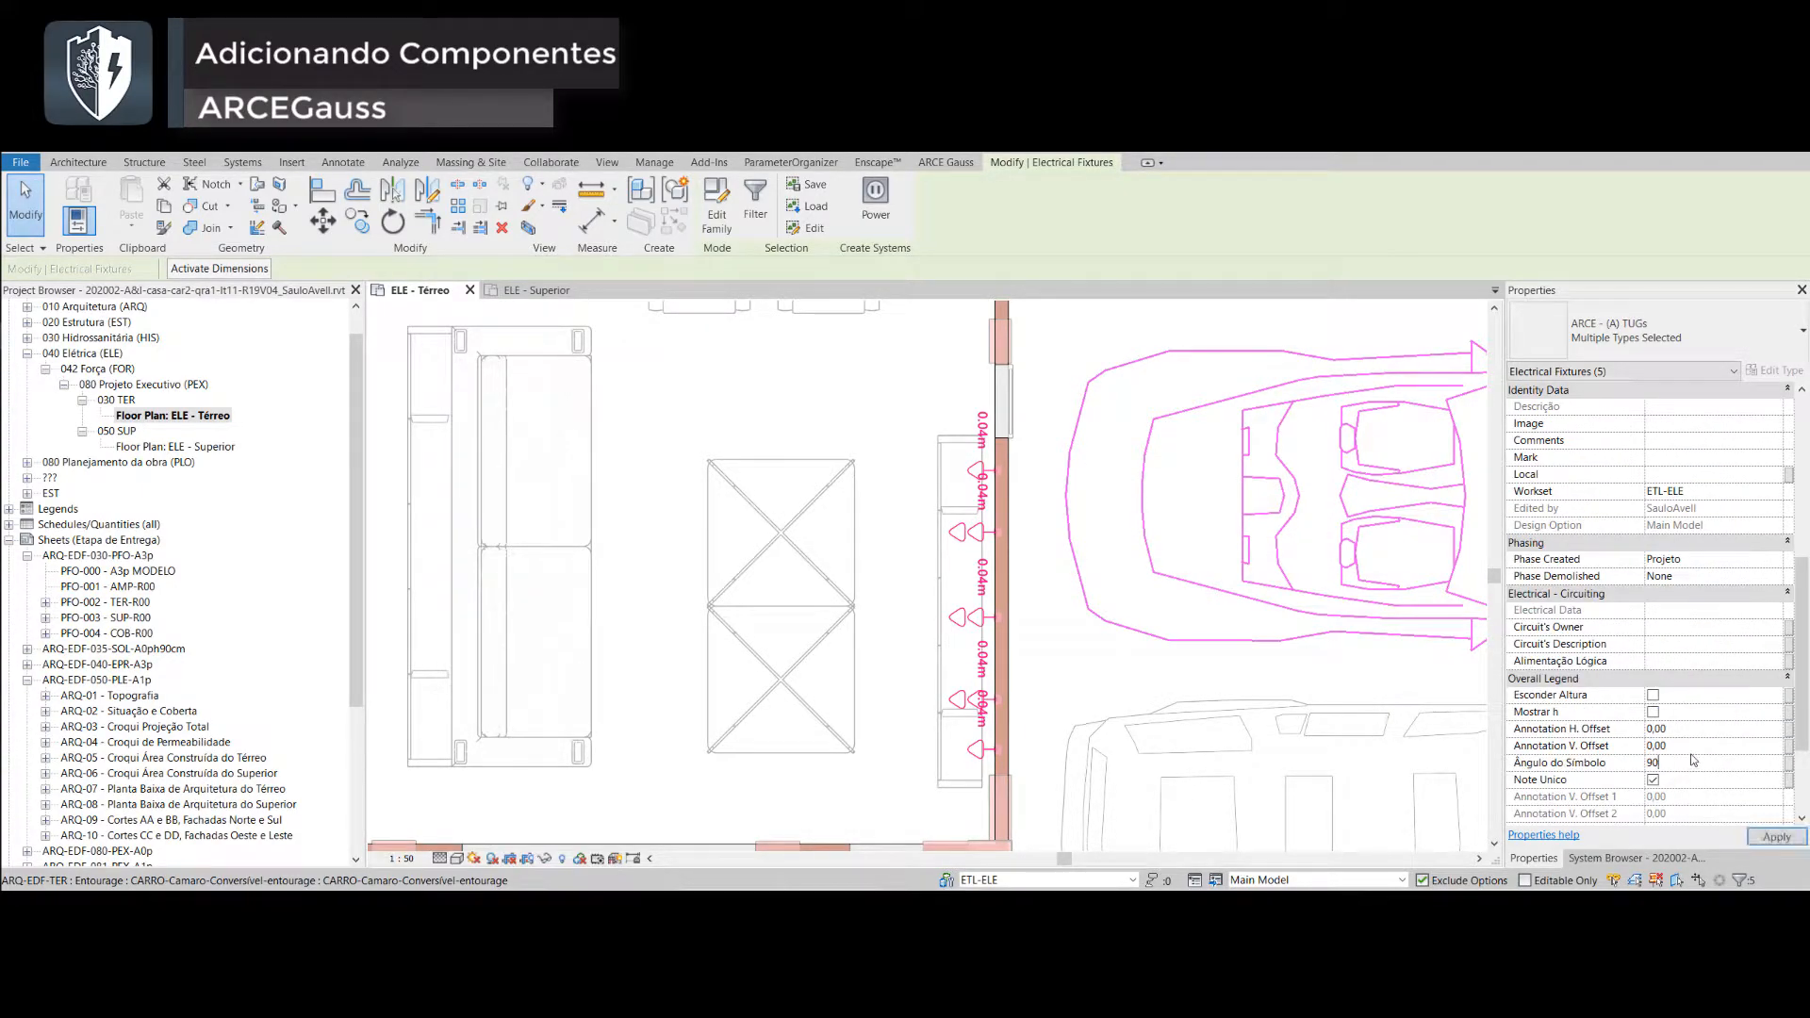
pyautogui.moveTo(1080, 510); pyautogui.dragTo(1085, 543, button='middle')
pyautogui.scroll(6, 1700, 413)
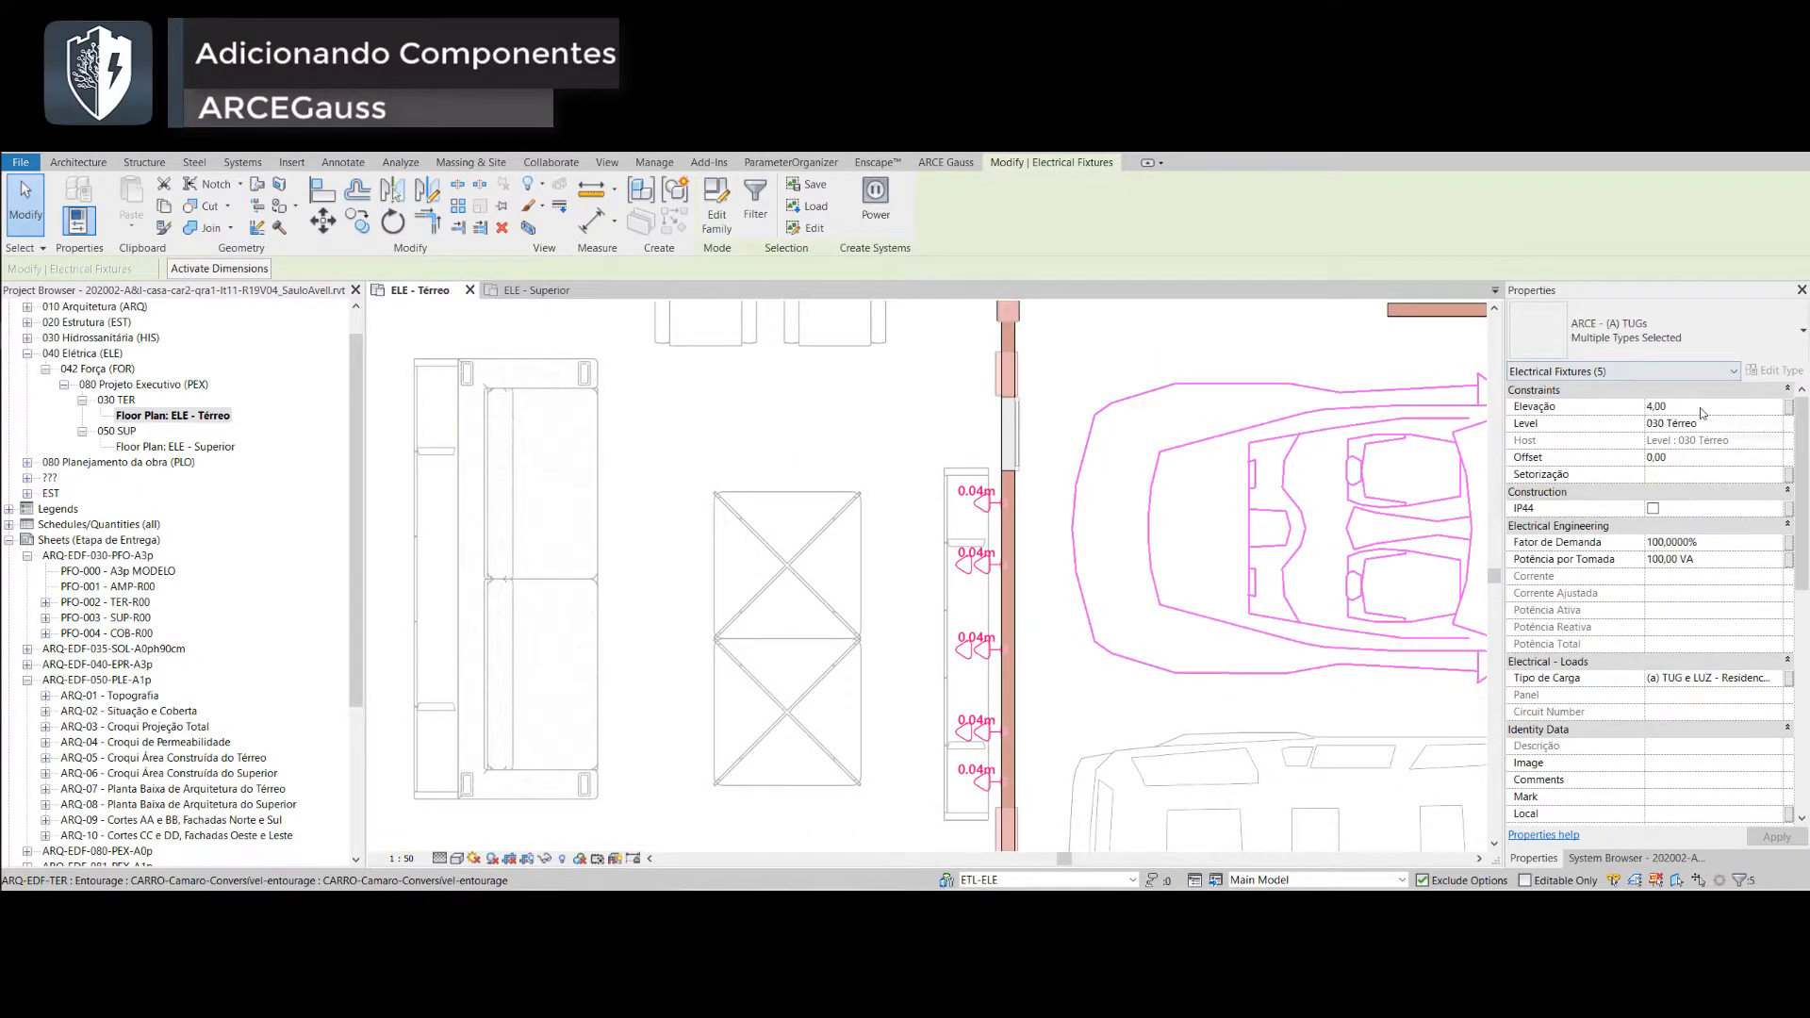
pyautogui.click(1041, 665)
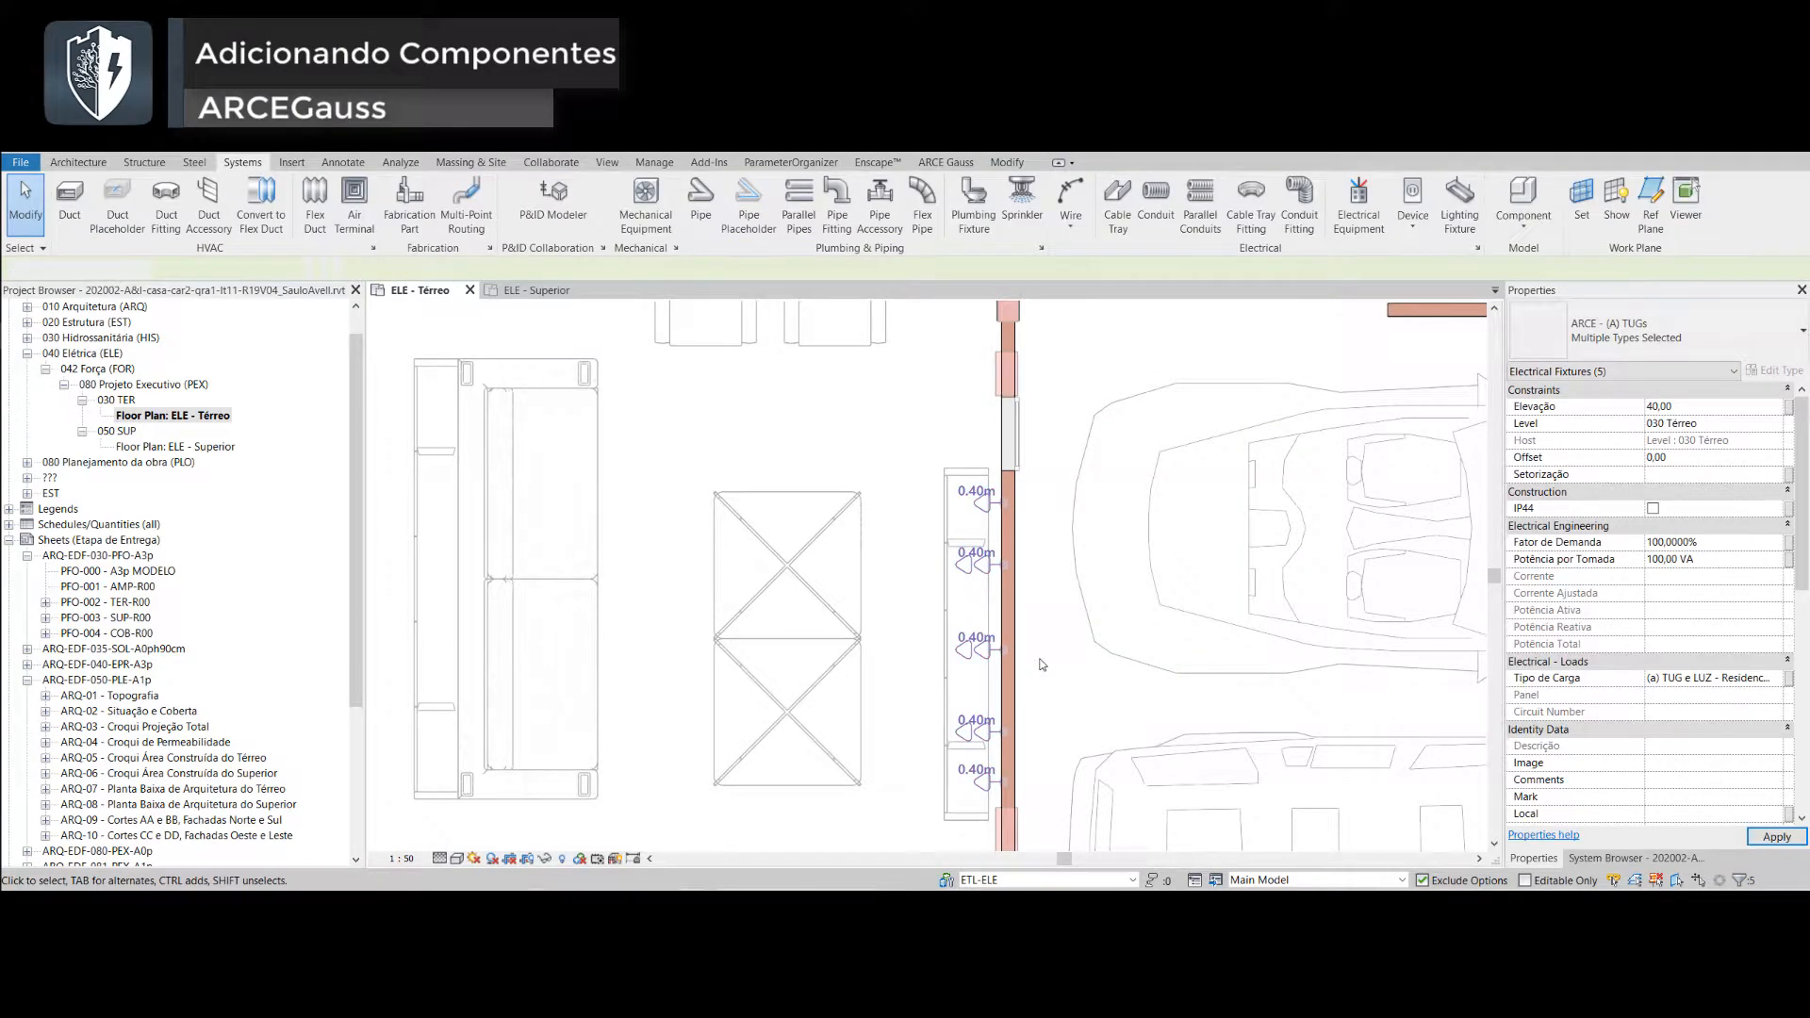
# - Place an outlet on the dining area's lower wall, next to the piano
pyautogui.scroll(-1, 1041, 665)
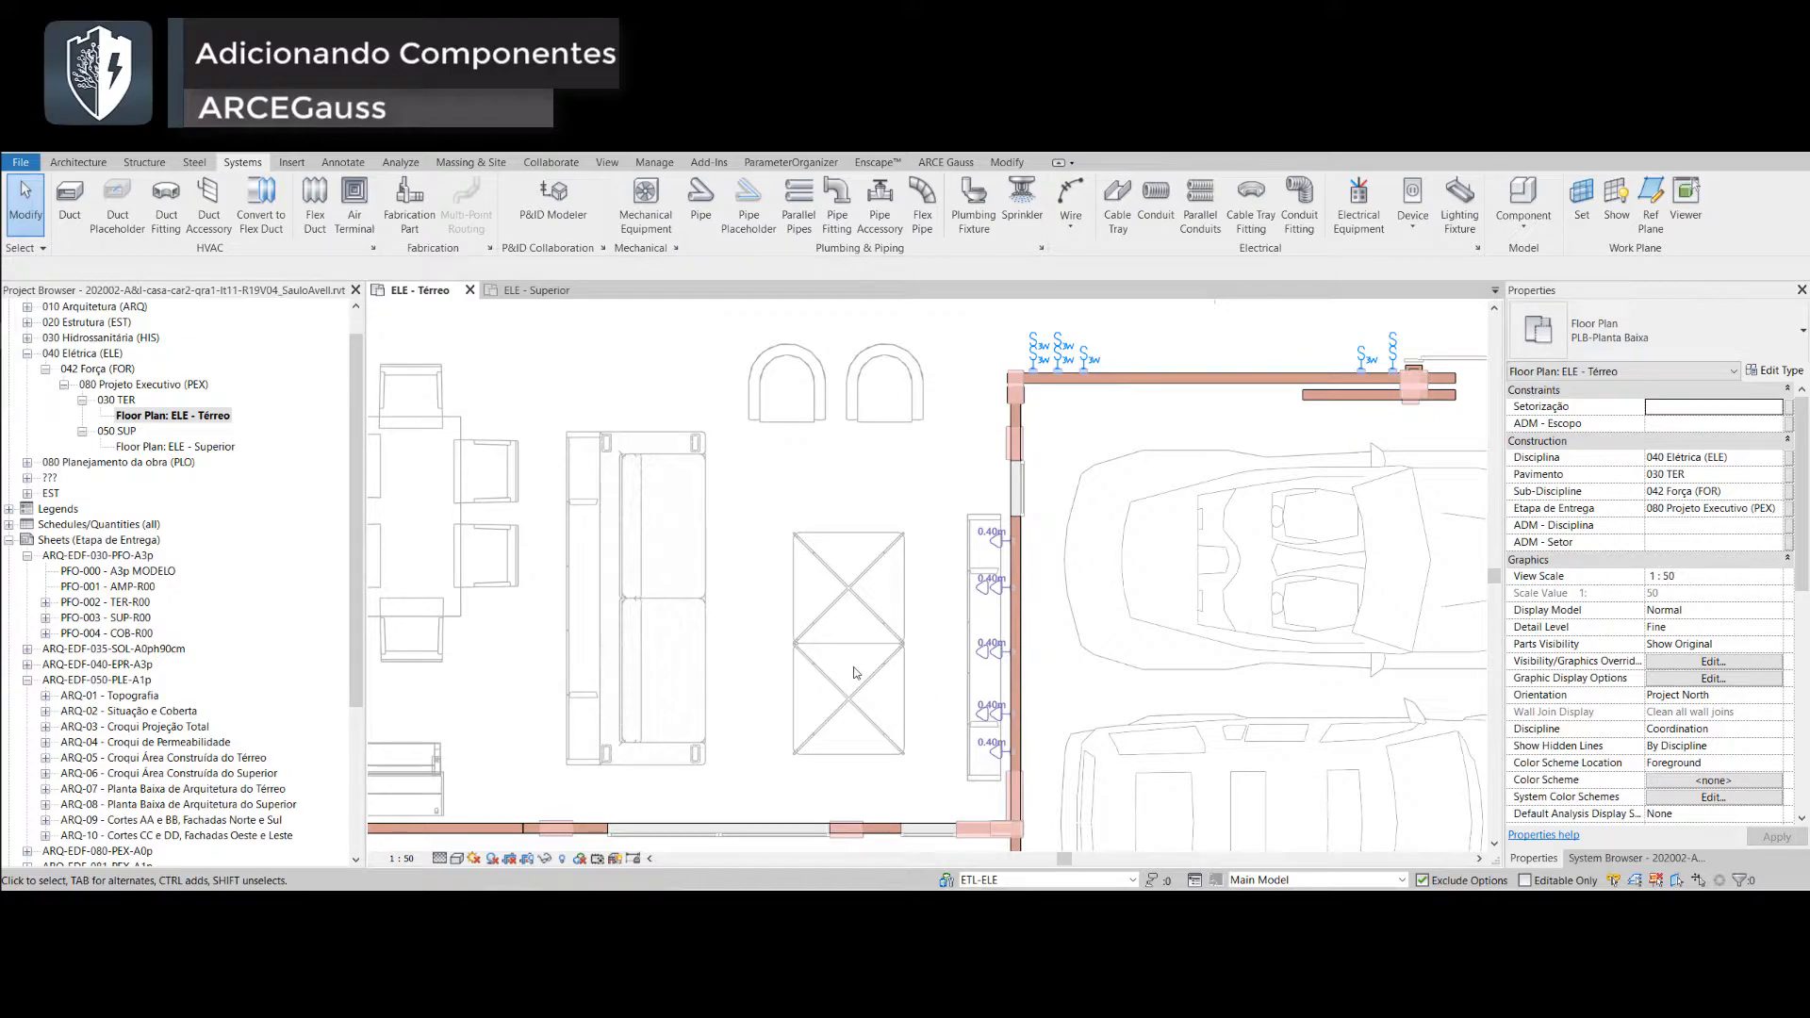
pyautogui.moveTo(805, 566); pyautogui.dragTo(877, 565, button='middle')
pyautogui.scroll(-1, 877, 566)
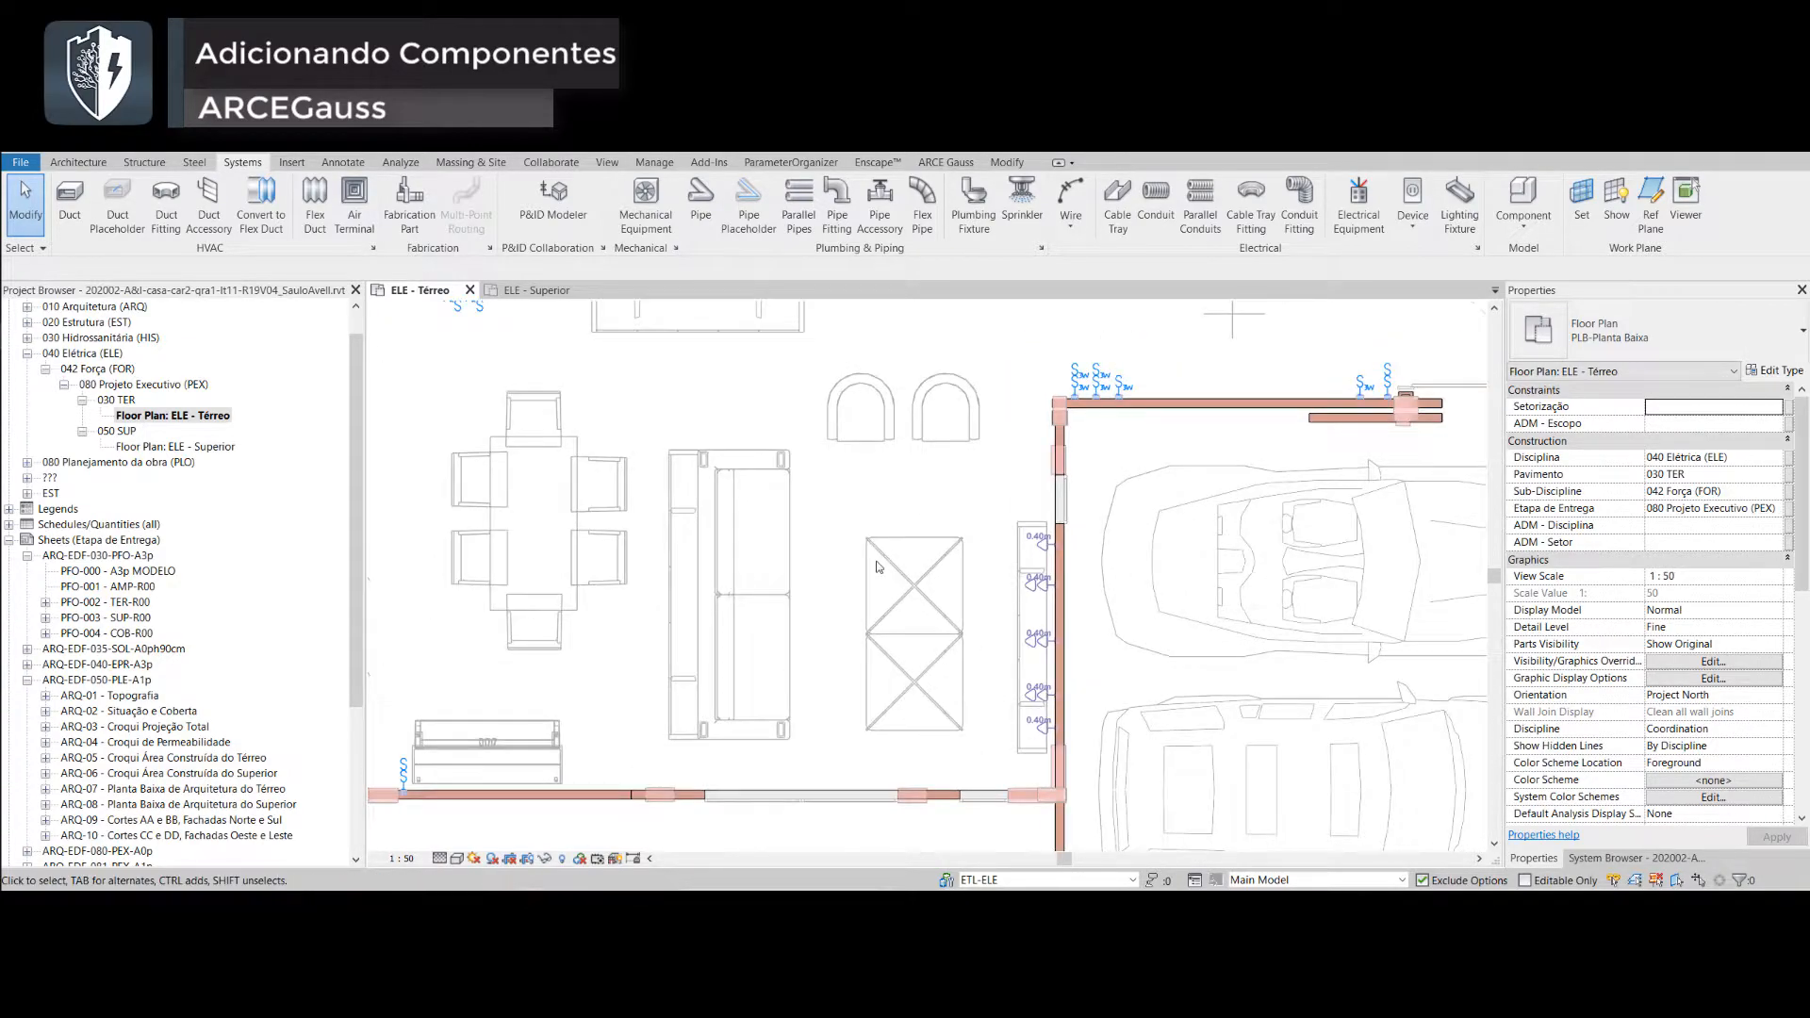
pyautogui.scroll(-1, 876, 565)
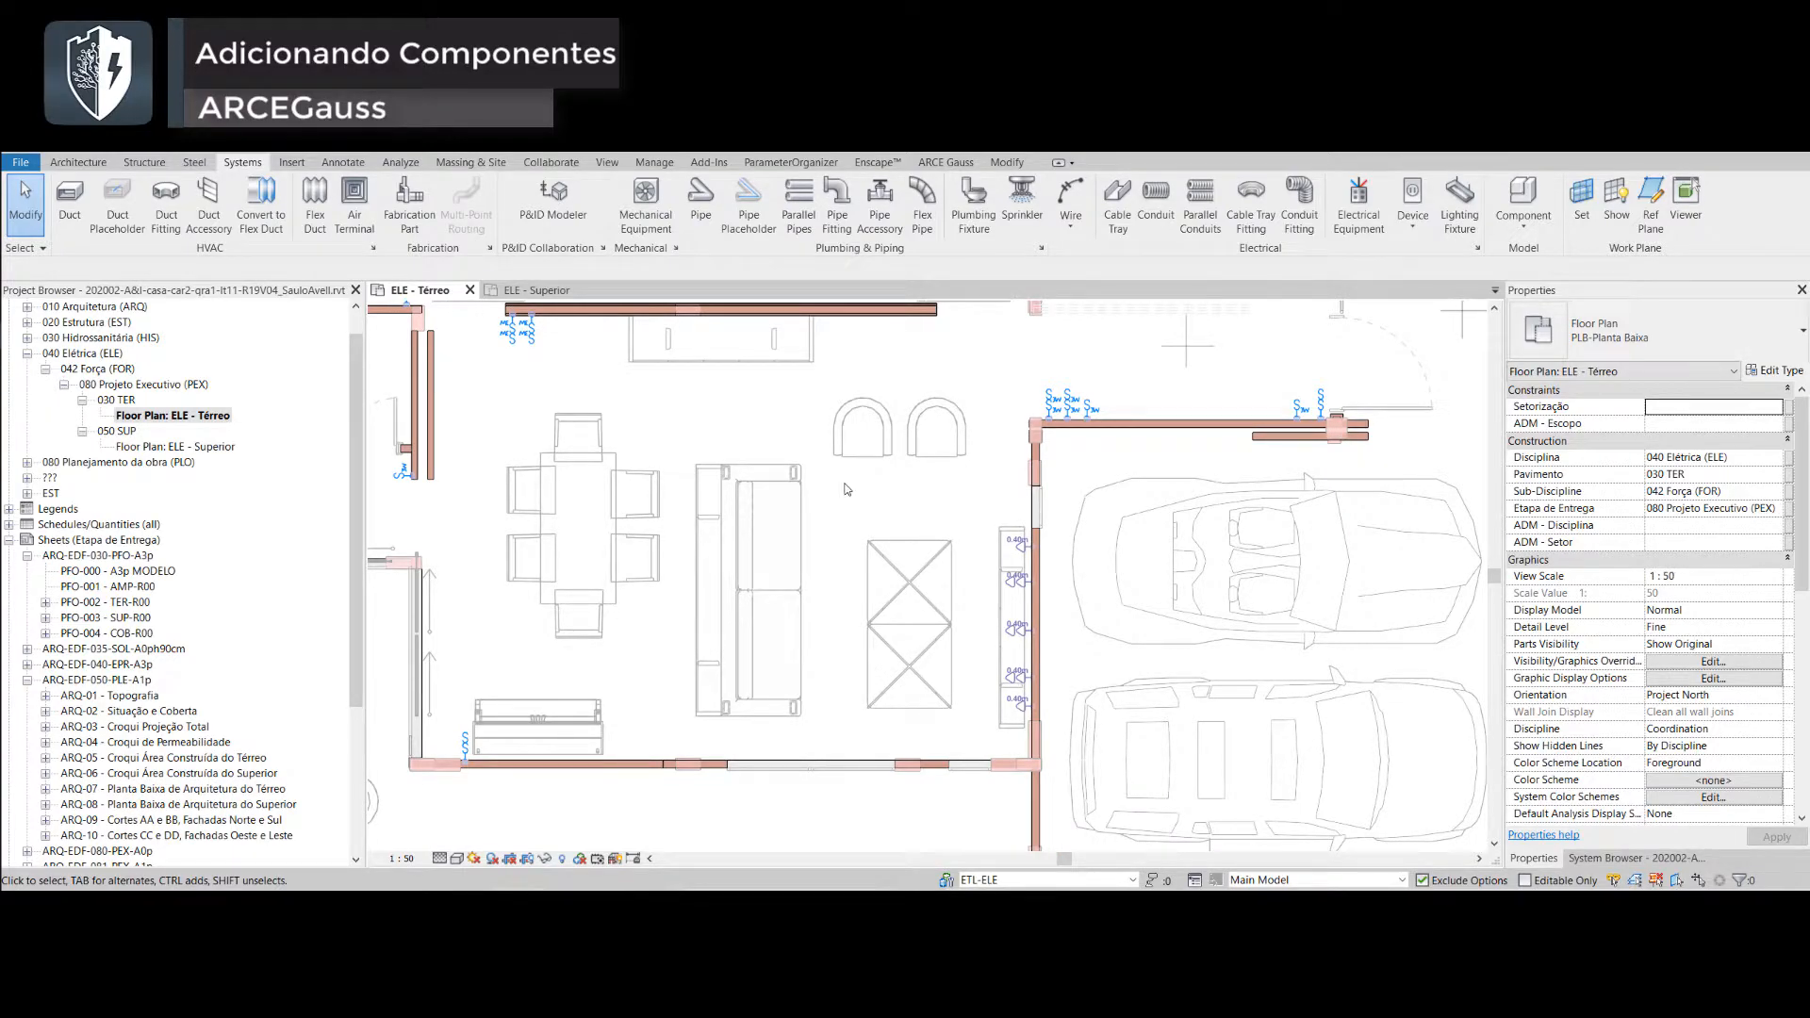
pyautogui.moveTo(962, 461); pyautogui.dragTo(1054, 428, button='middle')
pyautogui.press('Return')
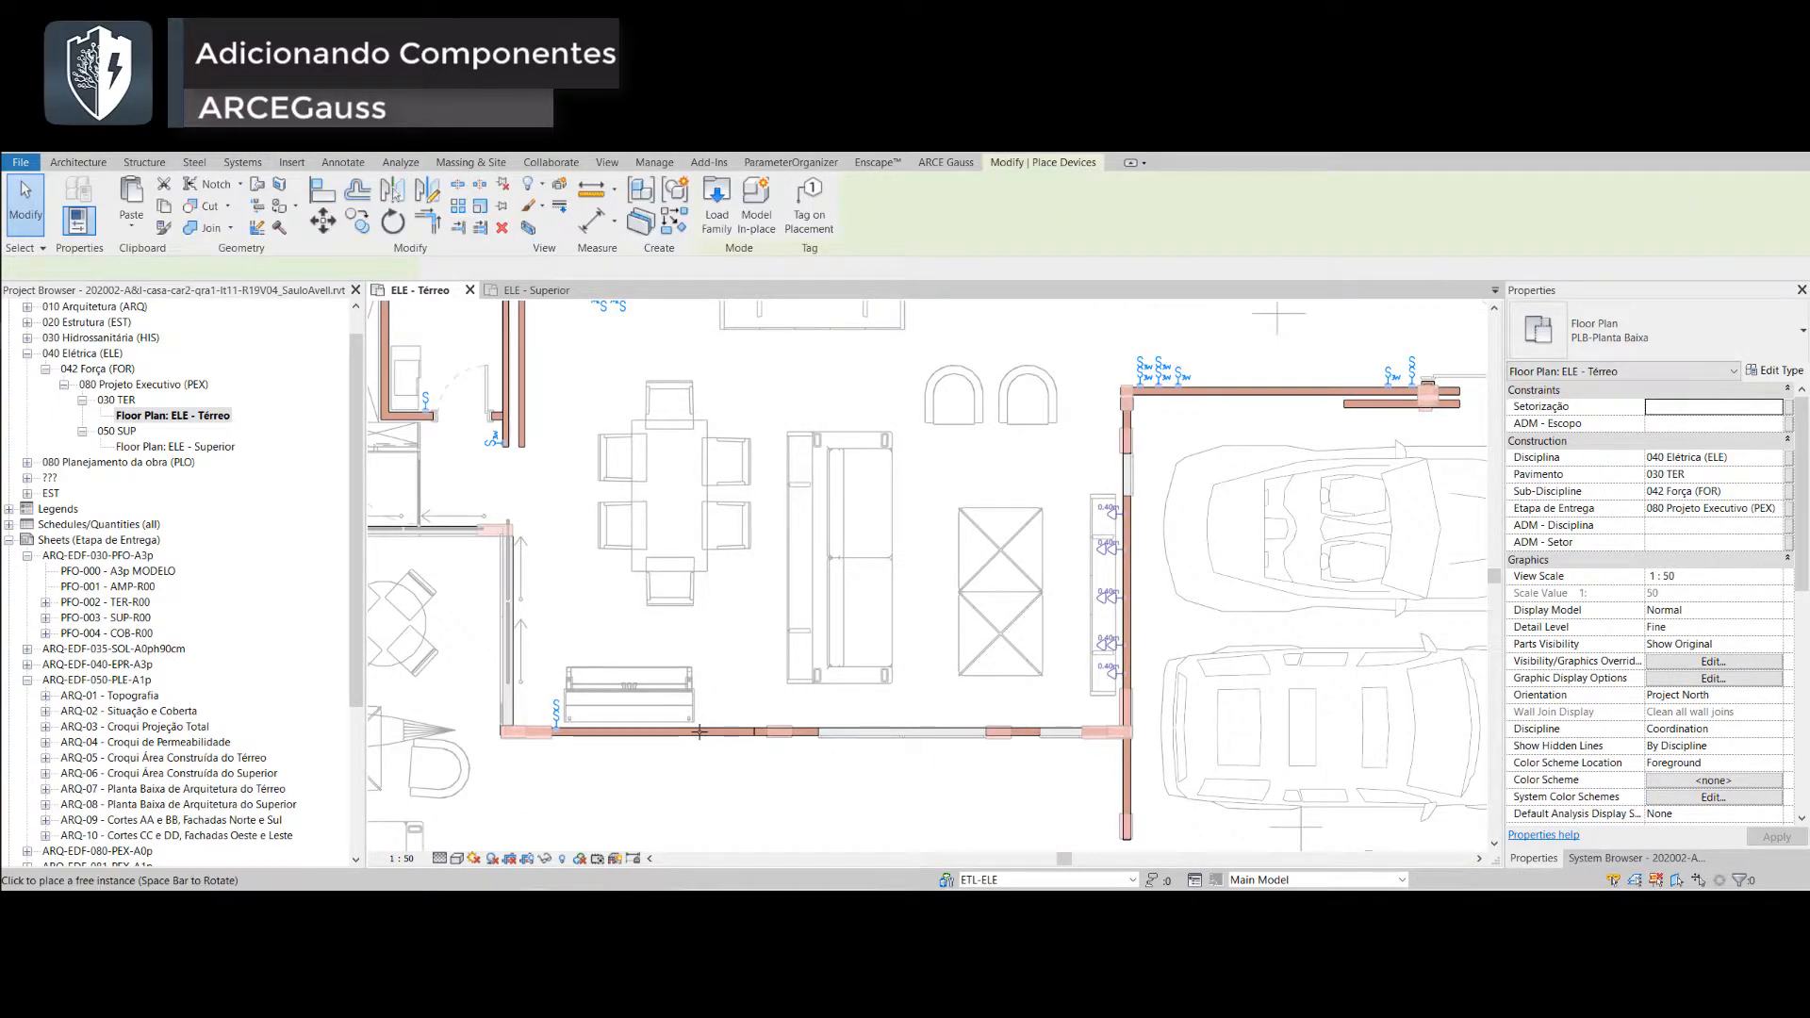
pyautogui.scroll(6, 701, 725)
pyautogui.click(715, 743)
# - Place two rotated outlets along the upper wall of the dining and living area, behind the sideboard
pyautogui.scroll(-4, 715, 735)
pyautogui.moveTo(671, 351); pyautogui.dragTo(848, 801, button='middle')
pyautogui.scroll(5, 911, 568)
pyautogui.press('space')
pyautogui.press('space')
pyautogui.click(910, 569)
pyautogui.moveTo(911, 569); pyautogui.dragTo(574, 562, button='middle')
pyautogui.click(1264, 562)
pyautogui.press('Escape')
pyautogui.press('Escape')
pyautogui.click(573, 564)
pyautogui.press('Escape')
pyautogui.scroll(-6, 1070, 541)
pyautogui.moveTo(1070, 540); pyautogui.dragTo(660, 558, button='middle')
pyautogui.rightClick(814, 461)
pyautogui.click(864, 574)
pyautogui.scroll(6, 1130, 527)
pyautogui.scroll(-6, 1135, 476)
pyautogui.press('v')
pyautogui.press('g')
pyautogui.click(320, 341)
pyautogui.press('s')
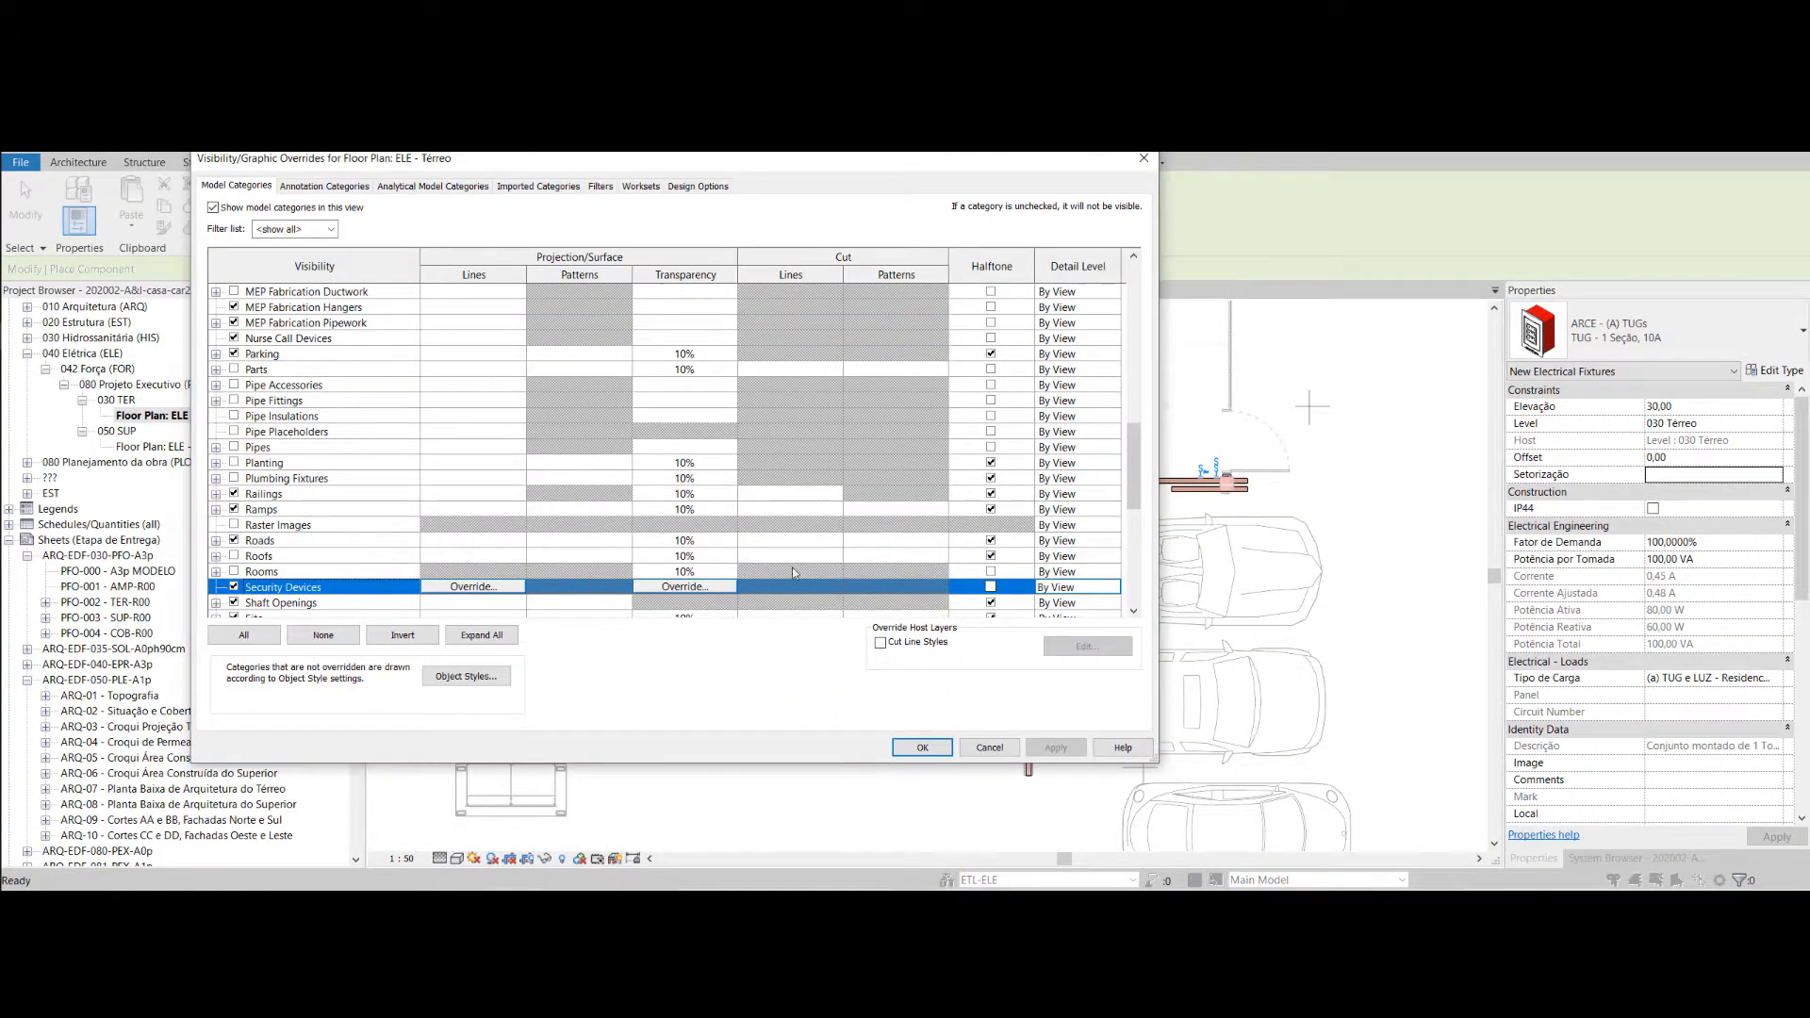
pyautogui.scroll(-5, 343, 427)
pyautogui.scroll(2, 343, 428)
pyautogui.press('Escape')
pyautogui.press('Escape')
pyautogui.press('Escape')
pyautogui.click(1065, 369)
pyautogui.press('Escape')
# - Turn on the plumbing fixtures category in the ground-floor plan's Visibility/Graphic Overrides
pyautogui.moveTo(770, 473); pyautogui.dragTo(1078, 538, button='middle')
pyautogui.scroll(2, 750, 569)
pyautogui.press('v')
pyautogui.press('g')
pyautogui.click(321, 342)
pyautogui.press('p')
pyautogui.click(223, 587)
pyautogui.click(932, 745)
pyautogui.scroll(-2, 983, 671)
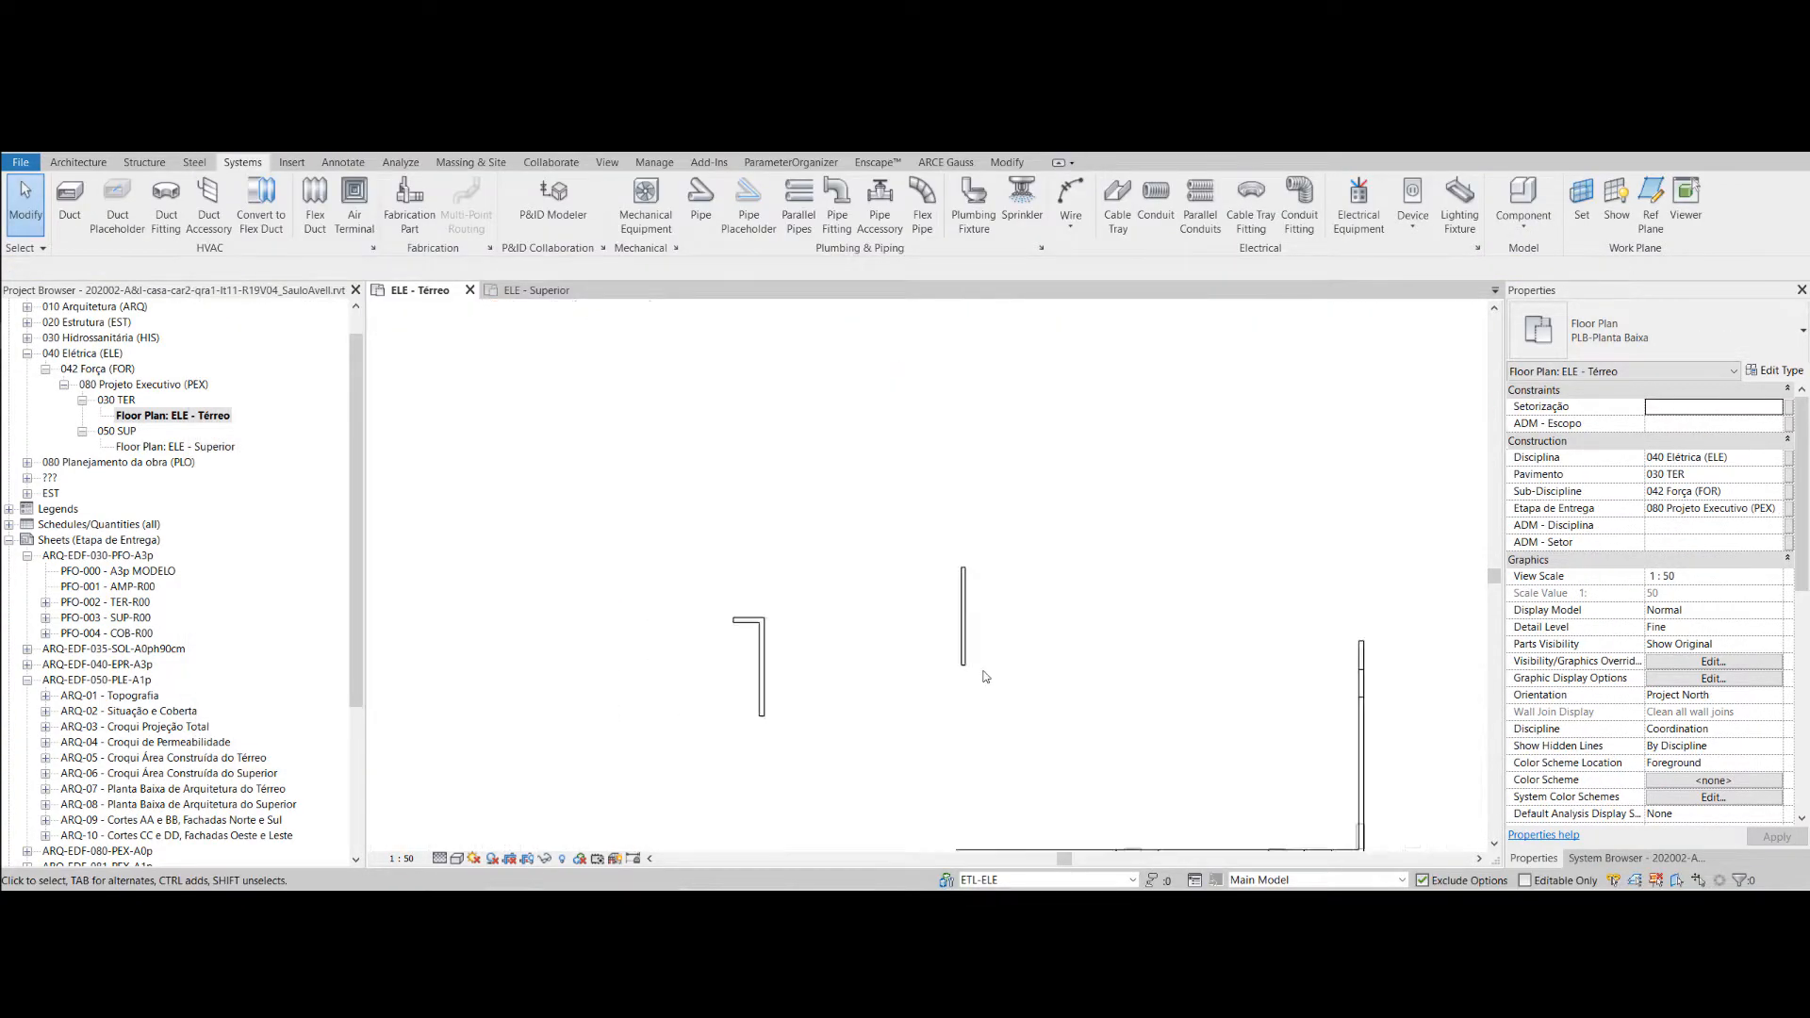
pyautogui.scroll(2, 983, 677)
pyautogui.click(1018, 558)
pyautogui.click(712, 673)
pyautogui.click(1659, 331)
pyautogui.press('Escape')
pyautogui.press('Escape')
# - Place a TUG - 1 Seção, 10A outlet at elevation 100 on the washroom wall, beside the basin and the light switch
pyautogui.scroll(3, 695, 677)
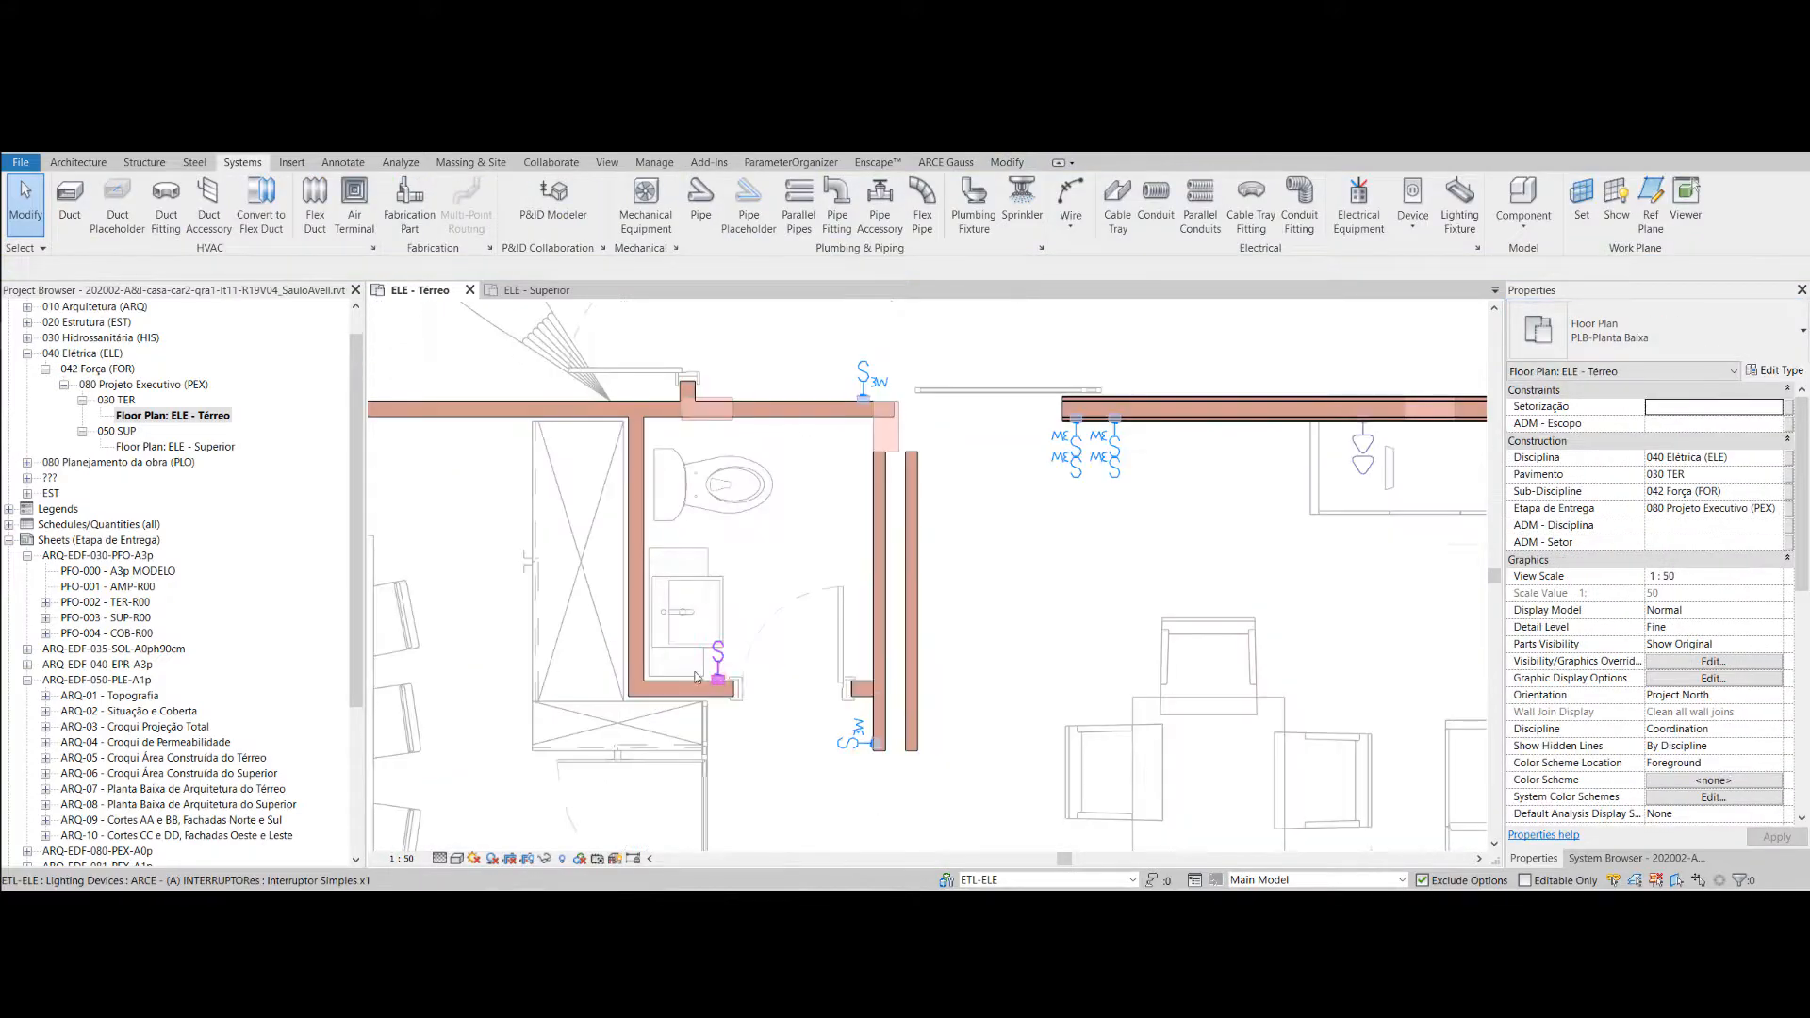
pyautogui.press('e')
pyautogui.press('f')
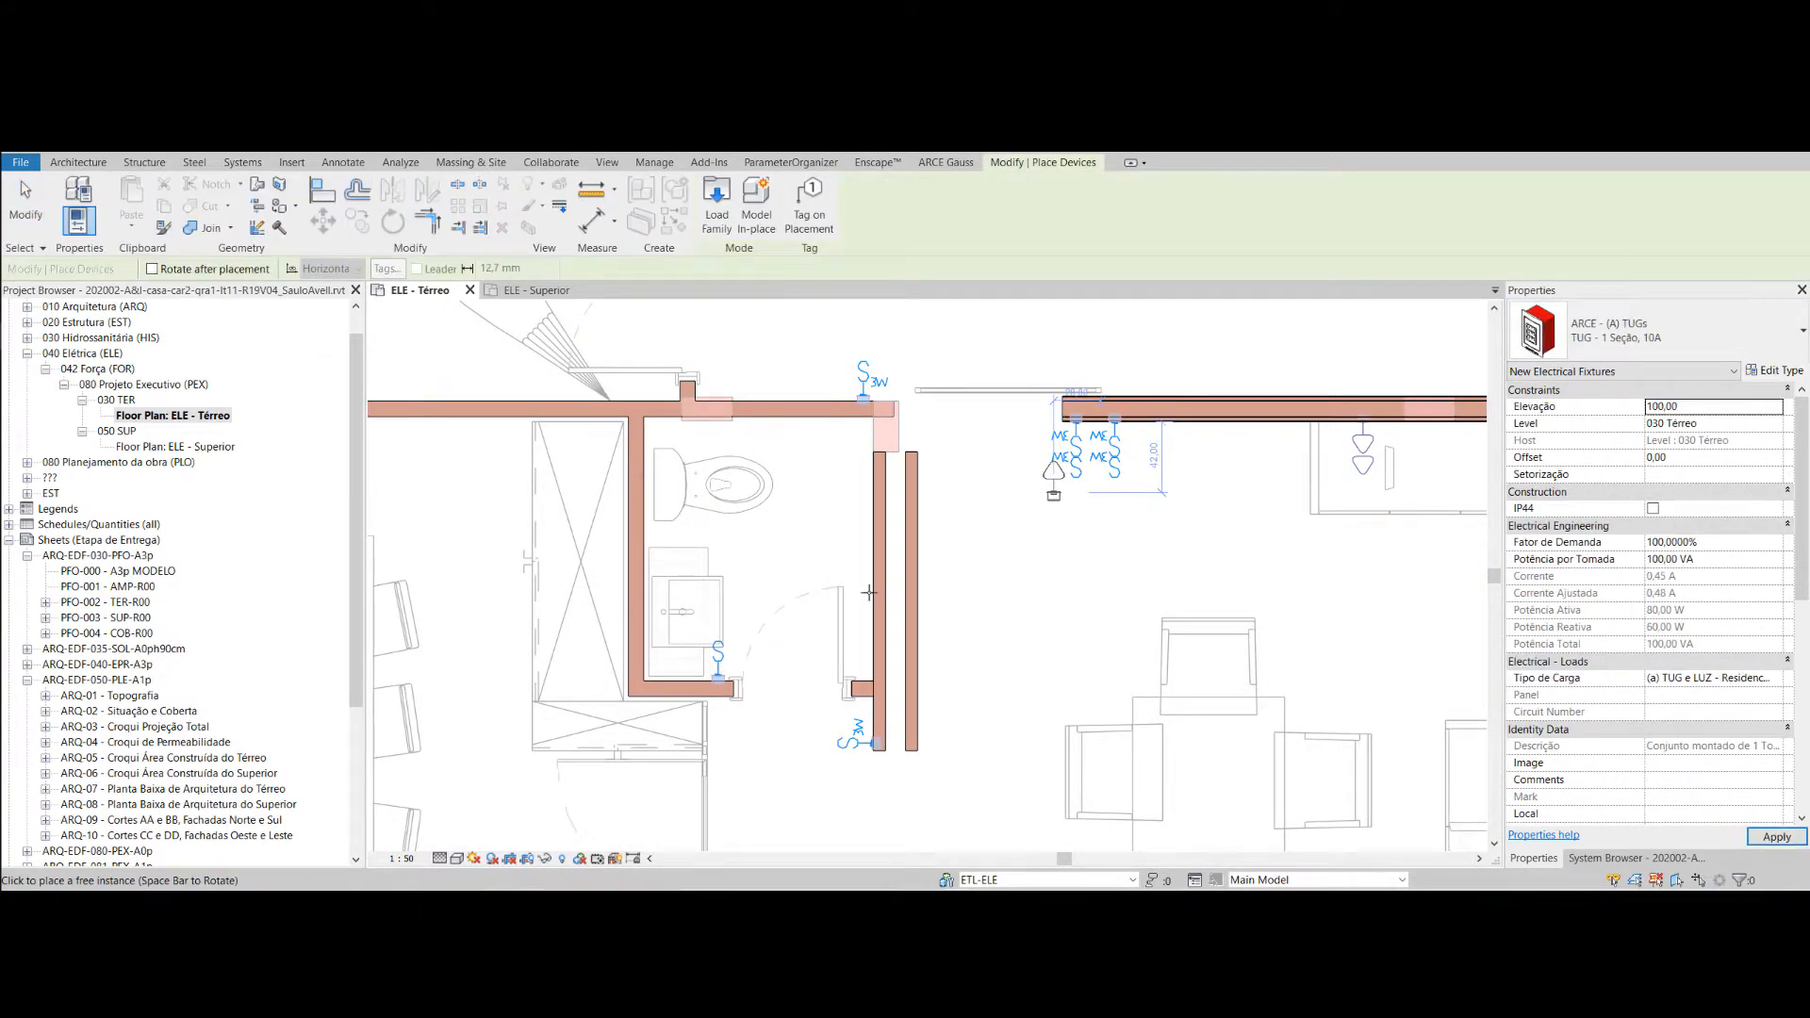
pyautogui.scroll(3, 692, 682)
pyautogui.click(695, 670)
pyautogui.press('Escape')
pyautogui.press('Escape')
# - Place an outlet on the bedroom wall opposite the bed, near one end of the low cabinet
pyautogui.scroll(-4, 698, 654)
pyautogui.moveTo(697, 654); pyautogui.dragTo(647, 587, button='middle')
pyautogui.scroll(-2, 1093, 541)
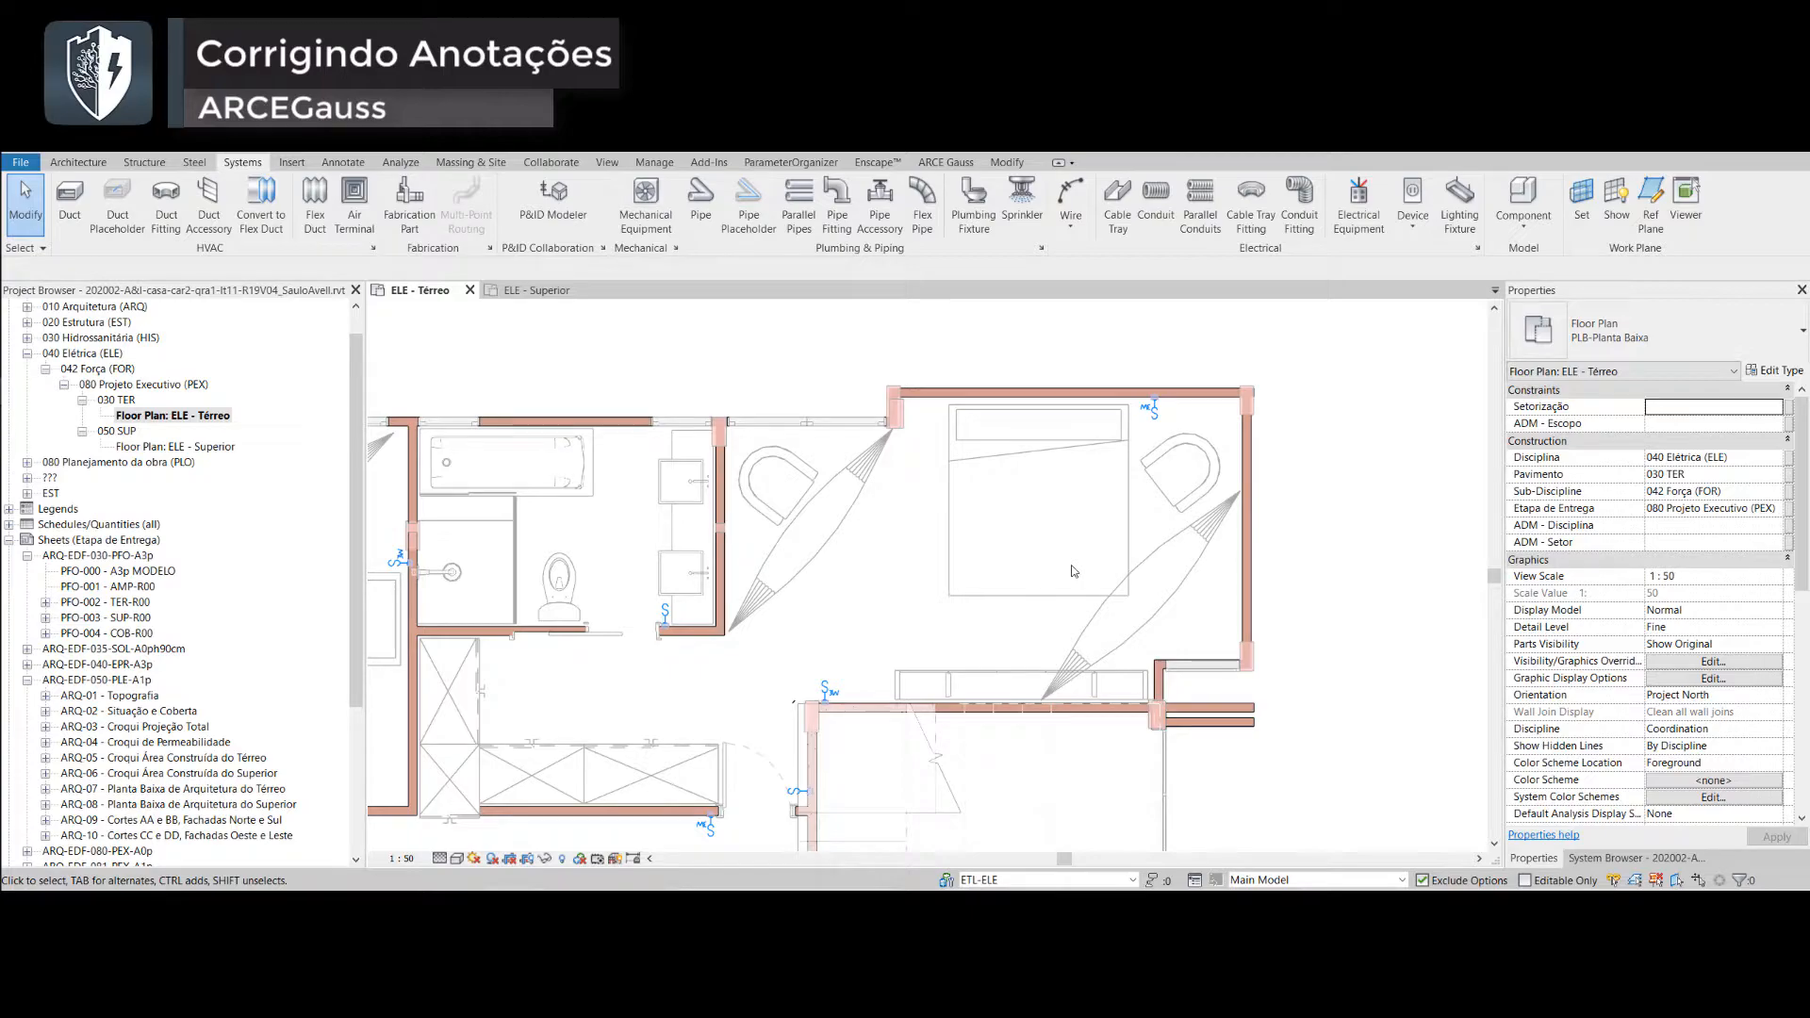
pyautogui.click(1412, 200)
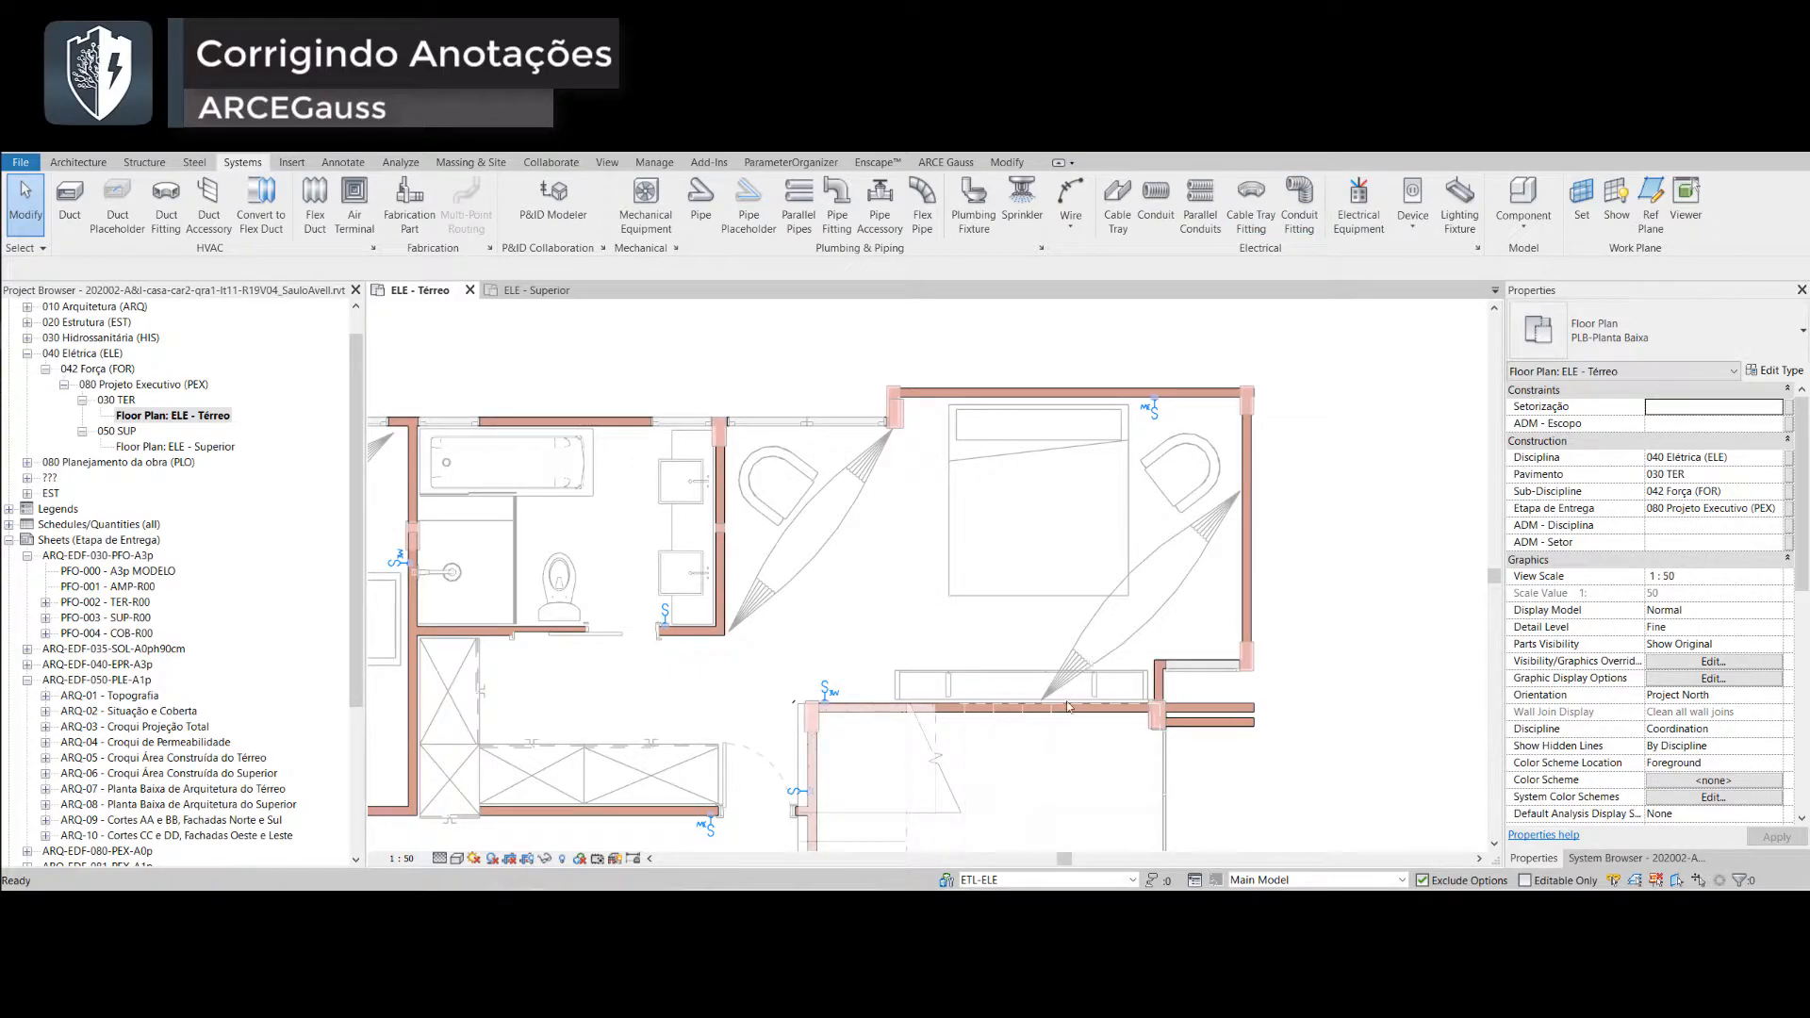
pyautogui.scroll(6, 1017, 705)
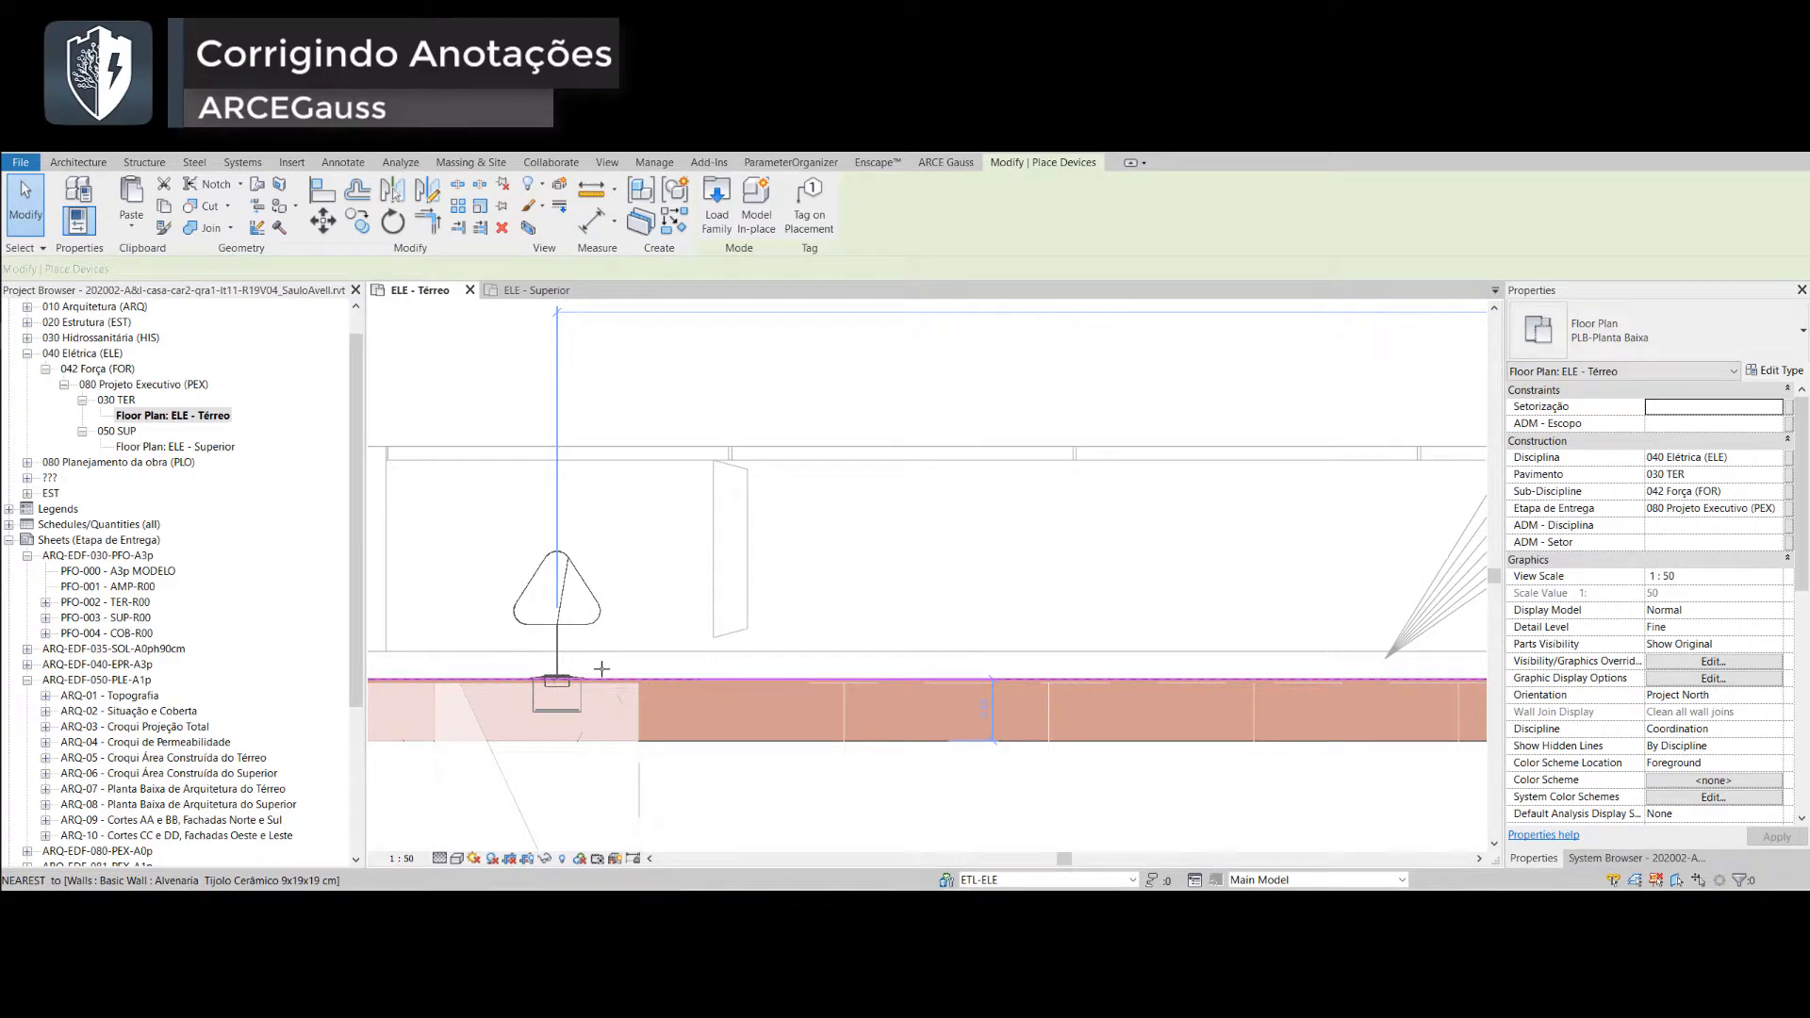
pyautogui.scroll(-4, 599, 667)
pyautogui.press('Escape')
pyautogui.press('Escape')
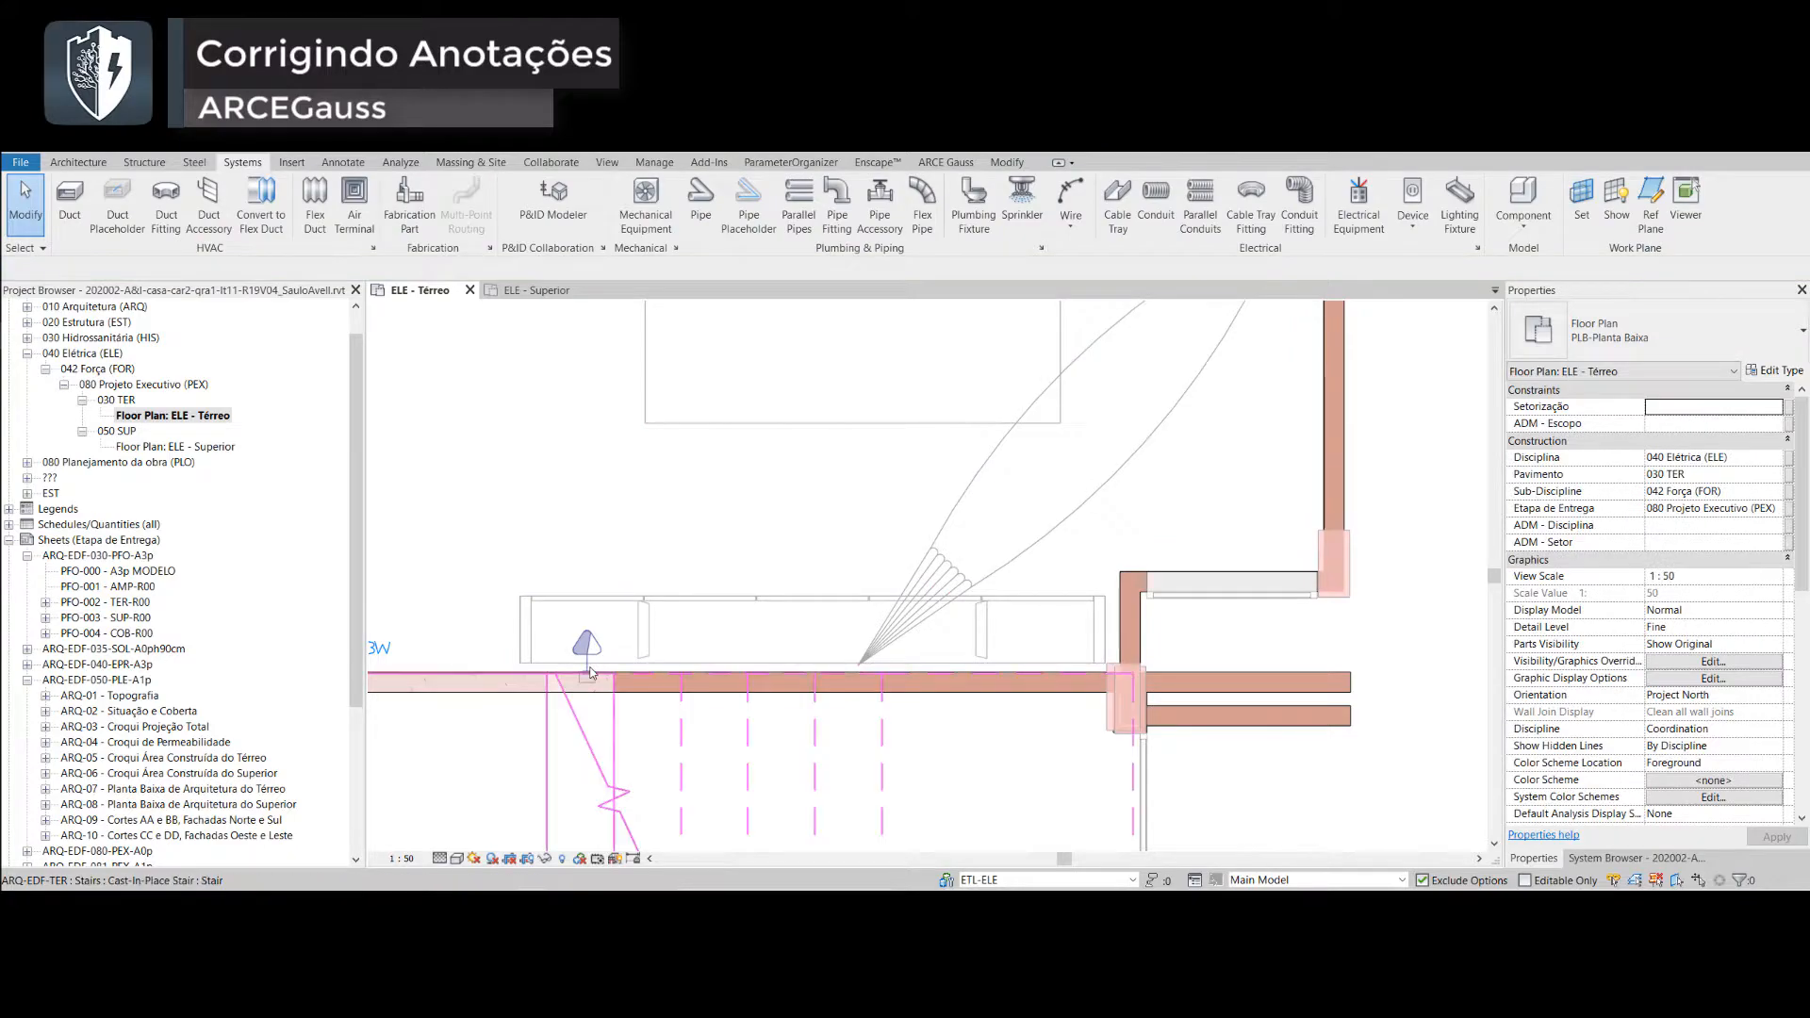
# - Limit selection to editable elements and set the elevation of the outlet behind the bedroom cabinet to 40
pyautogui.click(1553, 878)
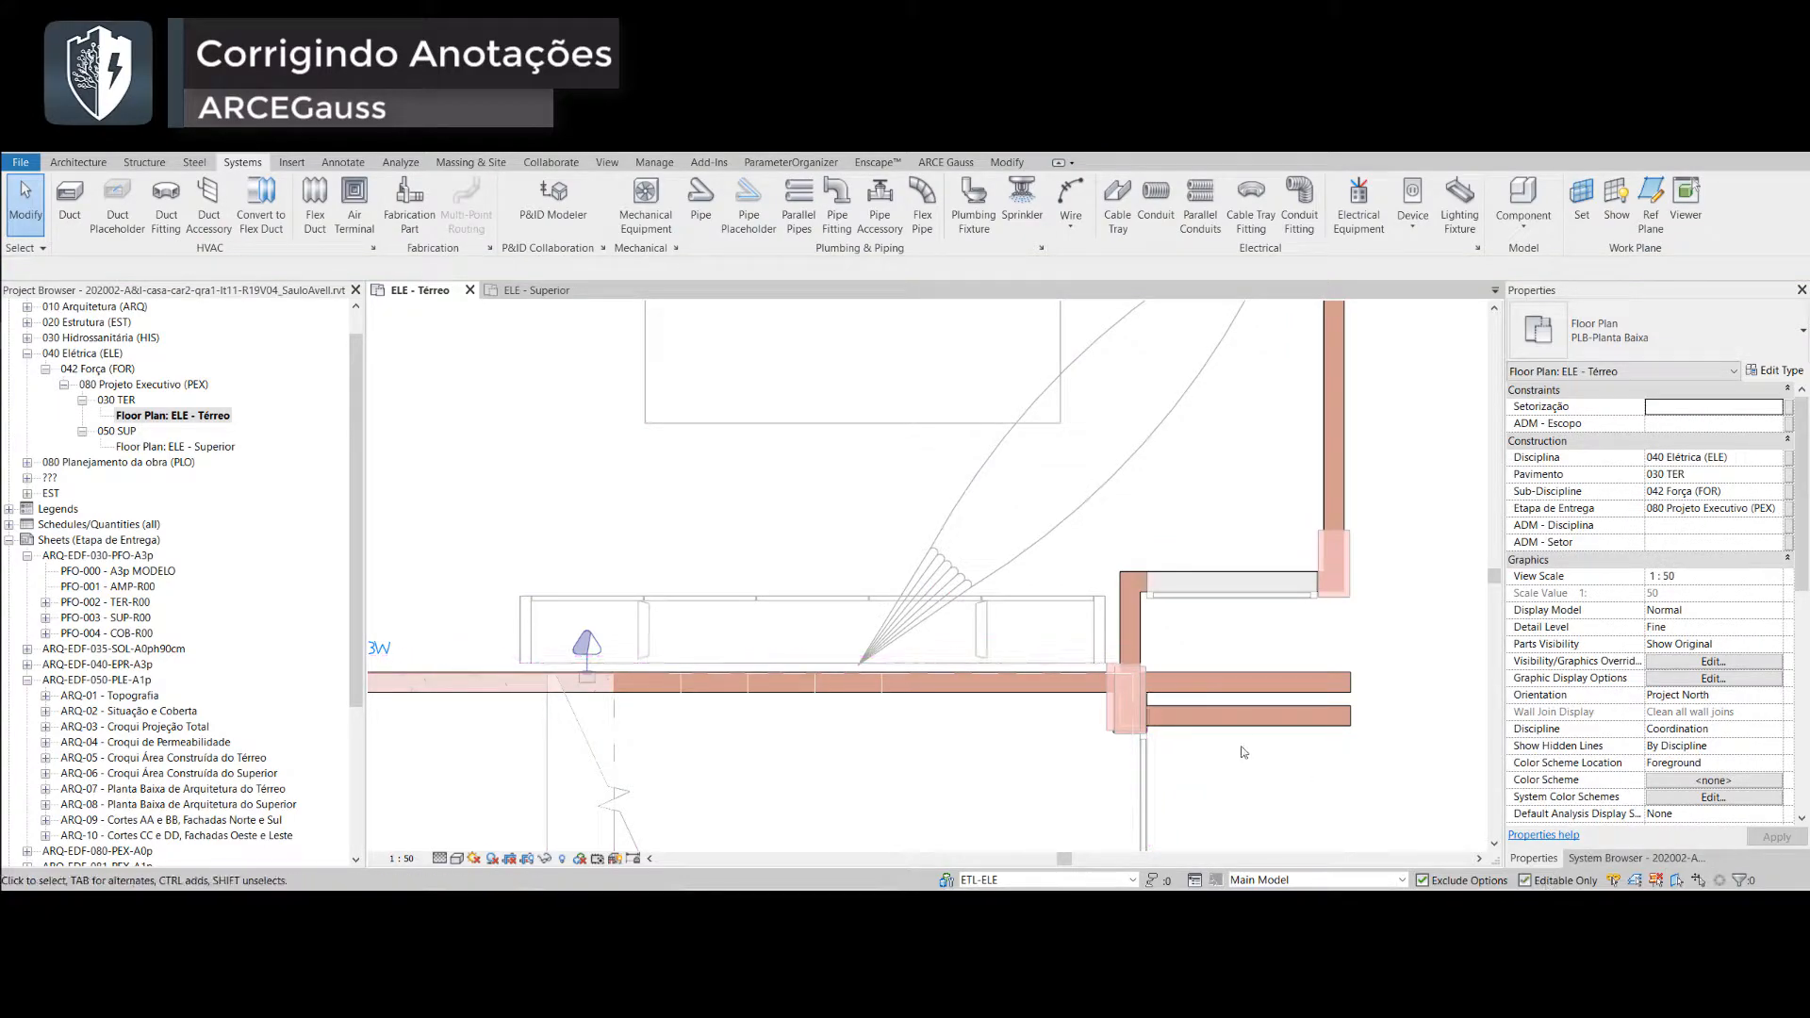
pyautogui.click(585, 648)
pyautogui.click(1704, 407)
pyautogui.write('40')
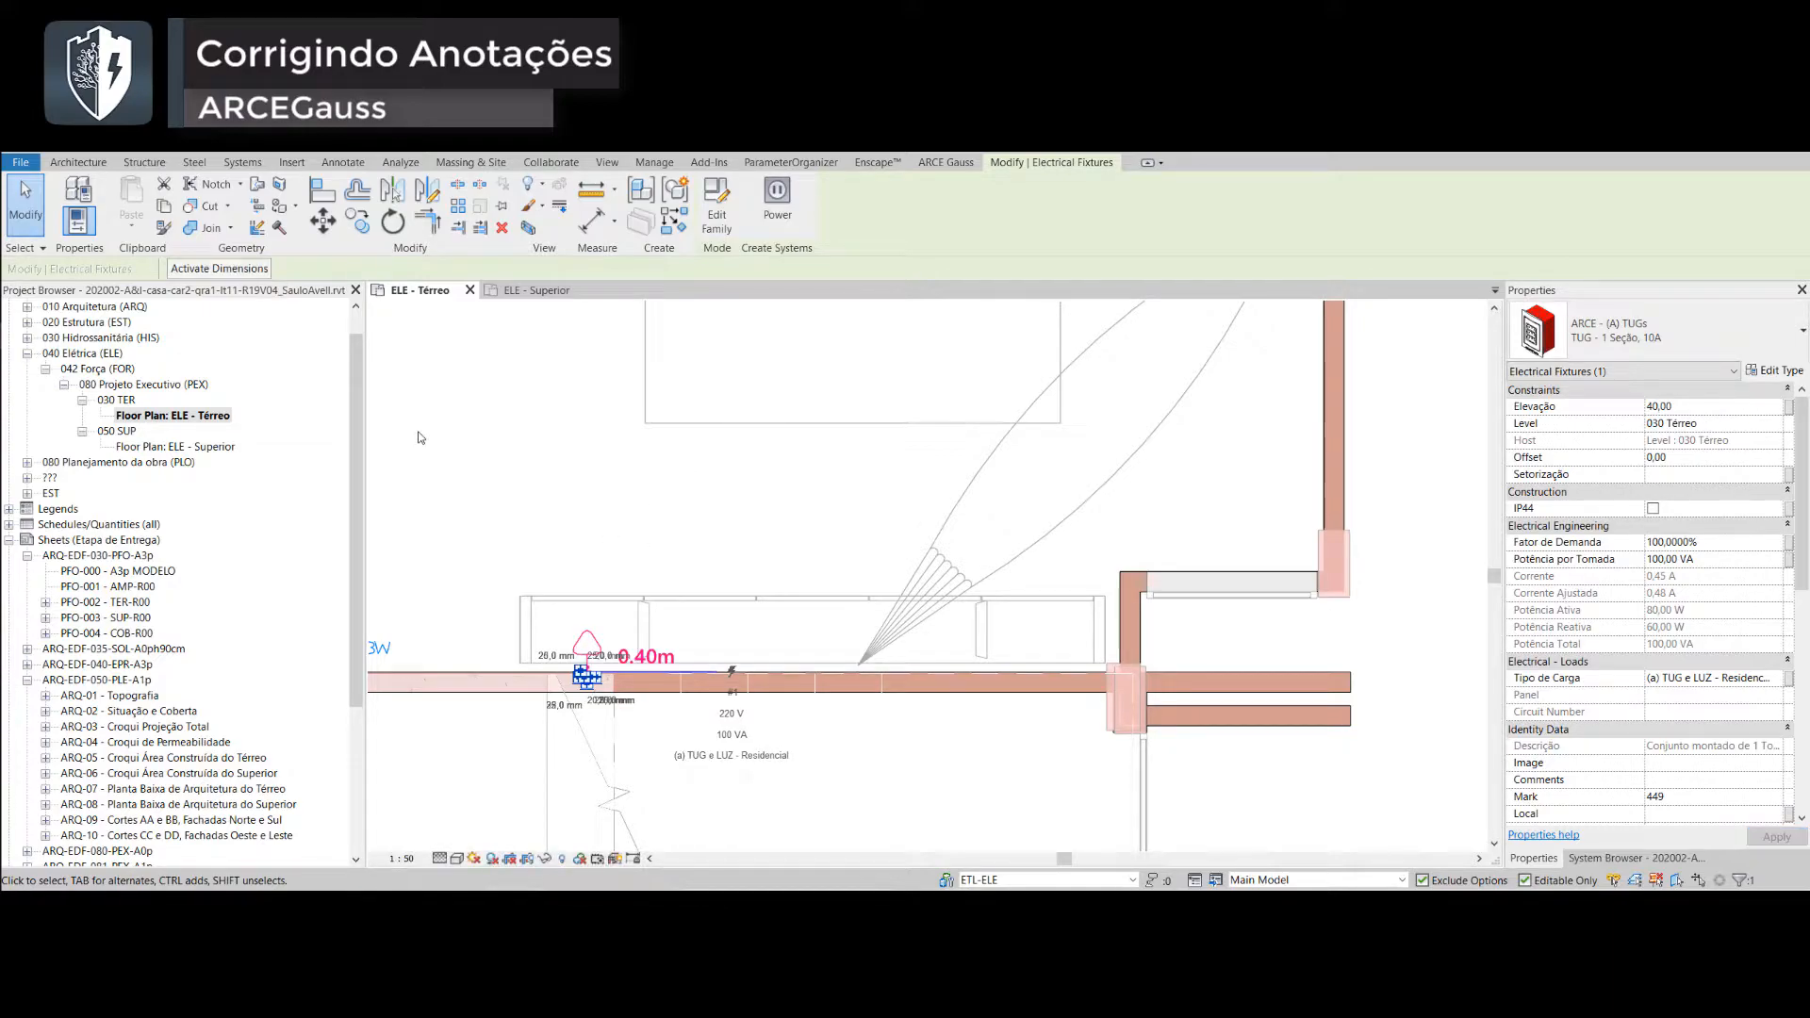
# - Copy the outlet behind the bedroom cabinet twice along the wall, to the cabinet's other end and to the midpoint about 100 away
pyautogui.click(357, 221)
pyautogui.click(586, 540)
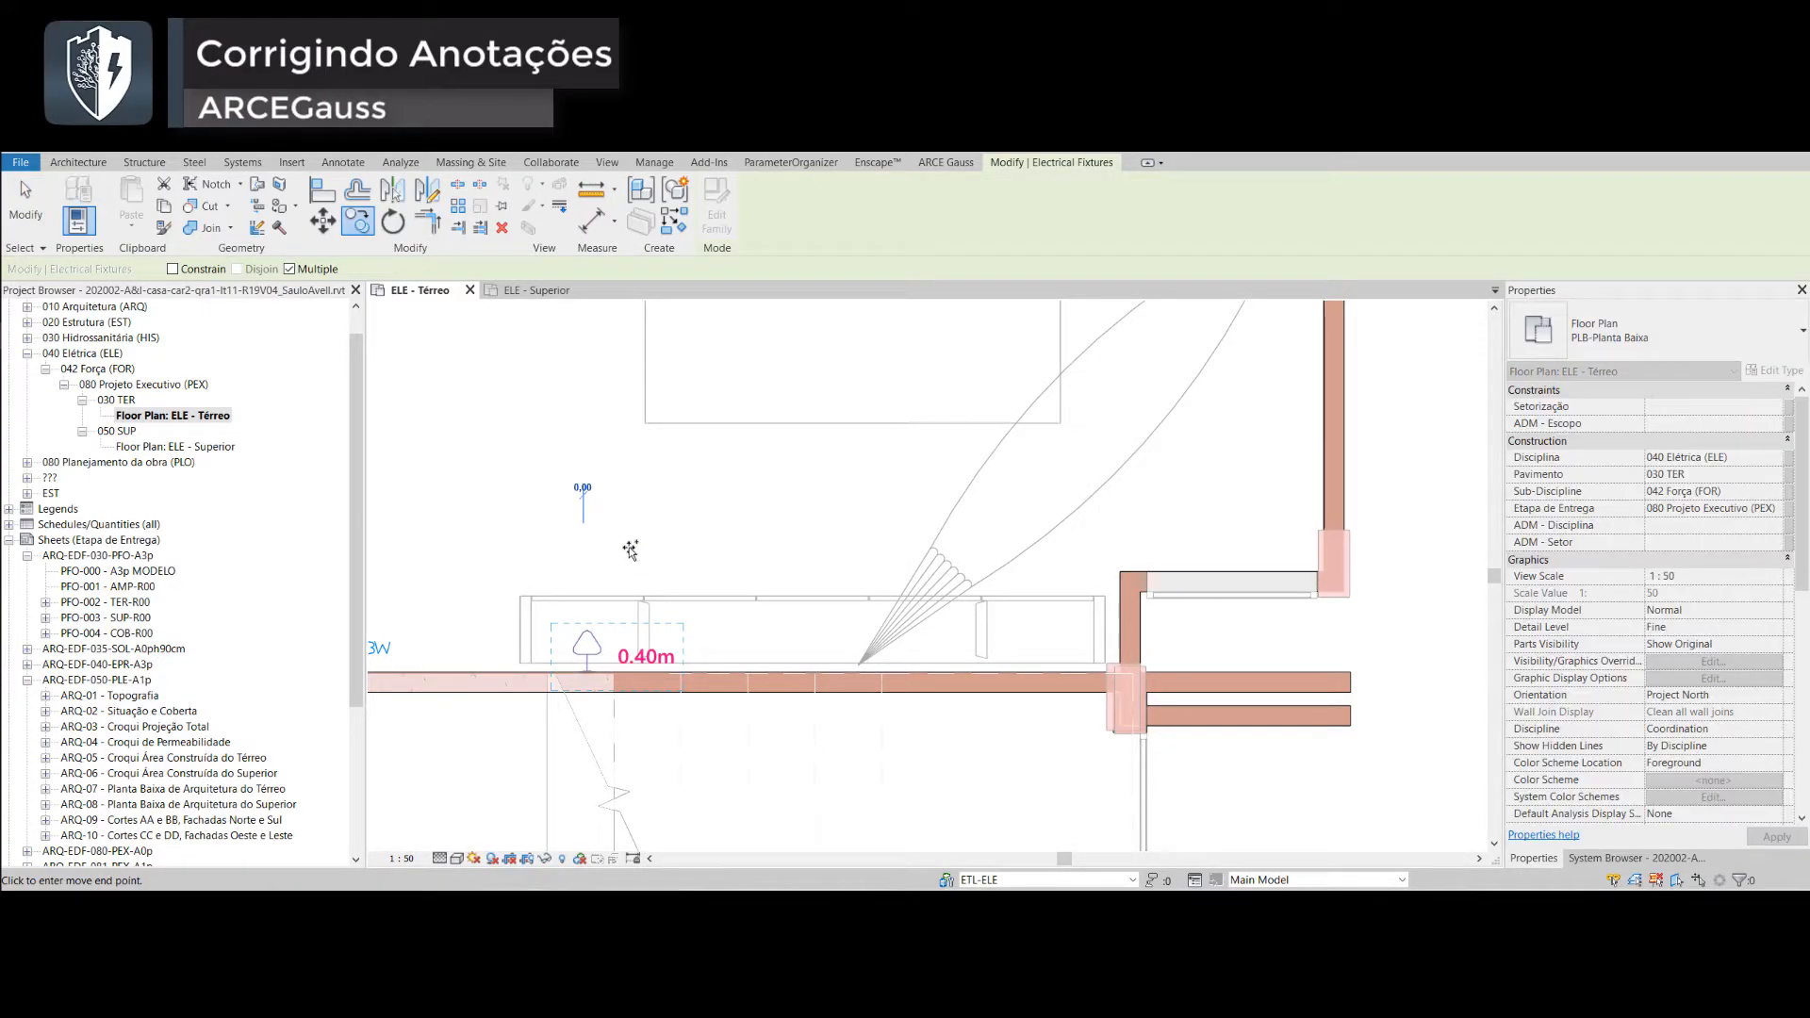
pyautogui.click(1030, 540)
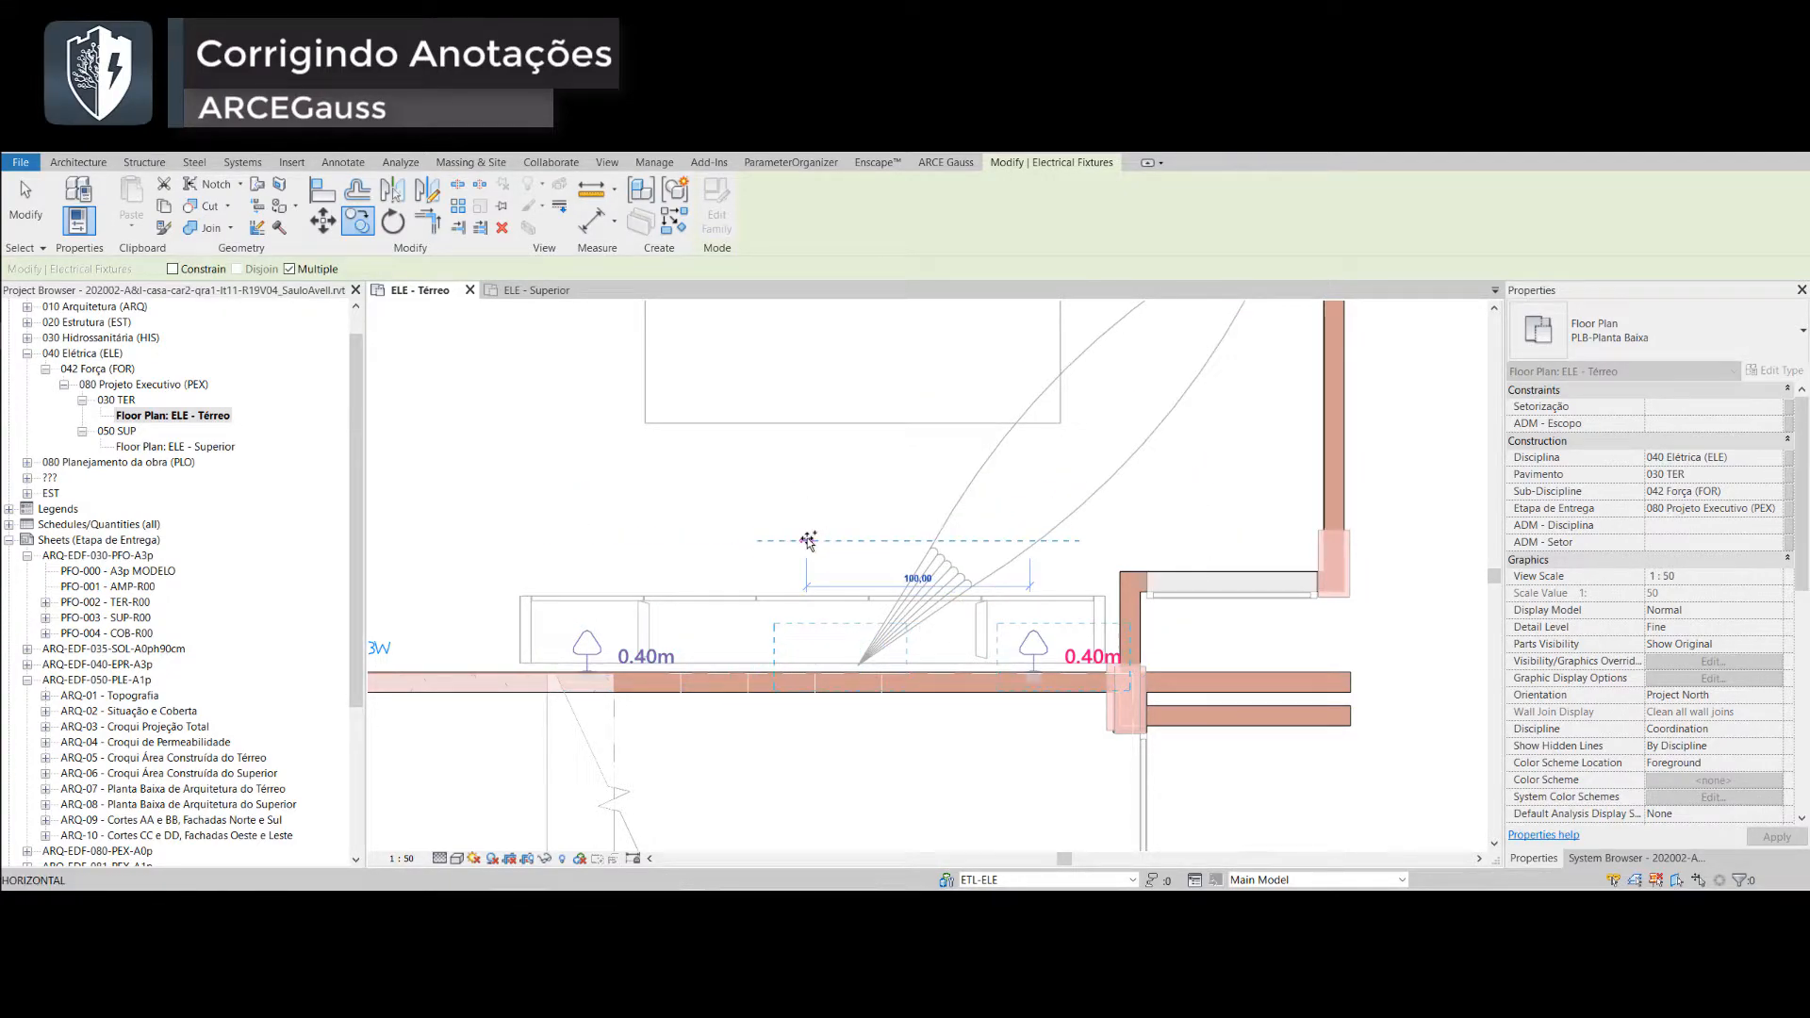
pyautogui.click(808, 540)
pyautogui.press('Escape')
pyautogui.press('Escape')
# - Change the middle outlet behind the bedroom cabinet to the type TUG - 2 Seções, 10A
pyautogui.click(818, 651)
pyautogui.click(1654, 330)
pyautogui.click(1623, 533)
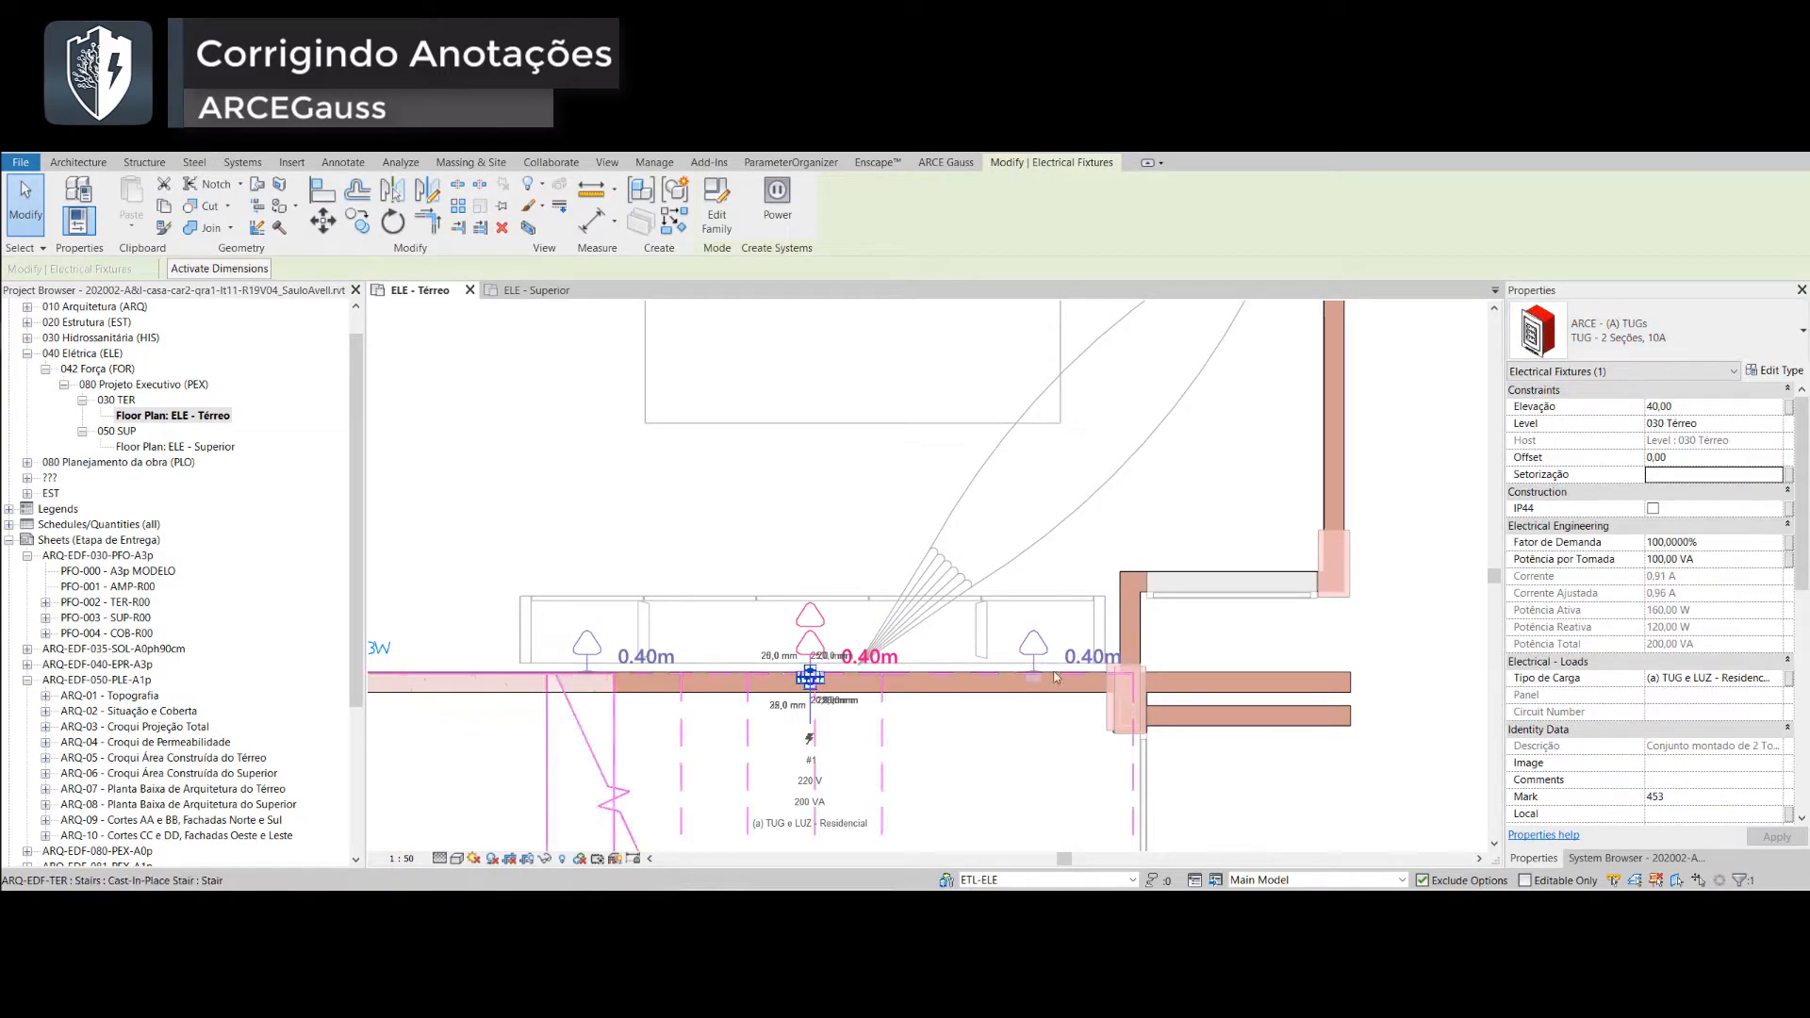
pyautogui.press('Escape')
# - Set the symbol angle to 90 for the three outlets behind the bedroom cabinet
pyautogui.click(1525, 880)
pyautogui.moveTo(1173, 565); pyautogui.dragTo(618, 650)
pyautogui.scroll(-5, 1708, 679)
pyautogui.click(1708, 731)
pyautogui.write('90')
pyautogui.click(1191, 652)
# - Place a similar outlet on each side of the bed along the bedroom's headboard wall
pyautogui.moveTo(1084, 405); pyautogui.dragTo(1112, 791, button='middle')
pyautogui.press('c')
pyautogui.press('s')
pyautogui.scroll(3, 827, 456)
pyautogui.click(827, 448)
pyautogui.scroll(-2, 828, 450)
pyautogui.moveTo(1328, 453); pyautogui.dragTo(933, 487, button='middle')
pyautogui.scroll(3, 933, 487)
pyautogui.click(950, 486)
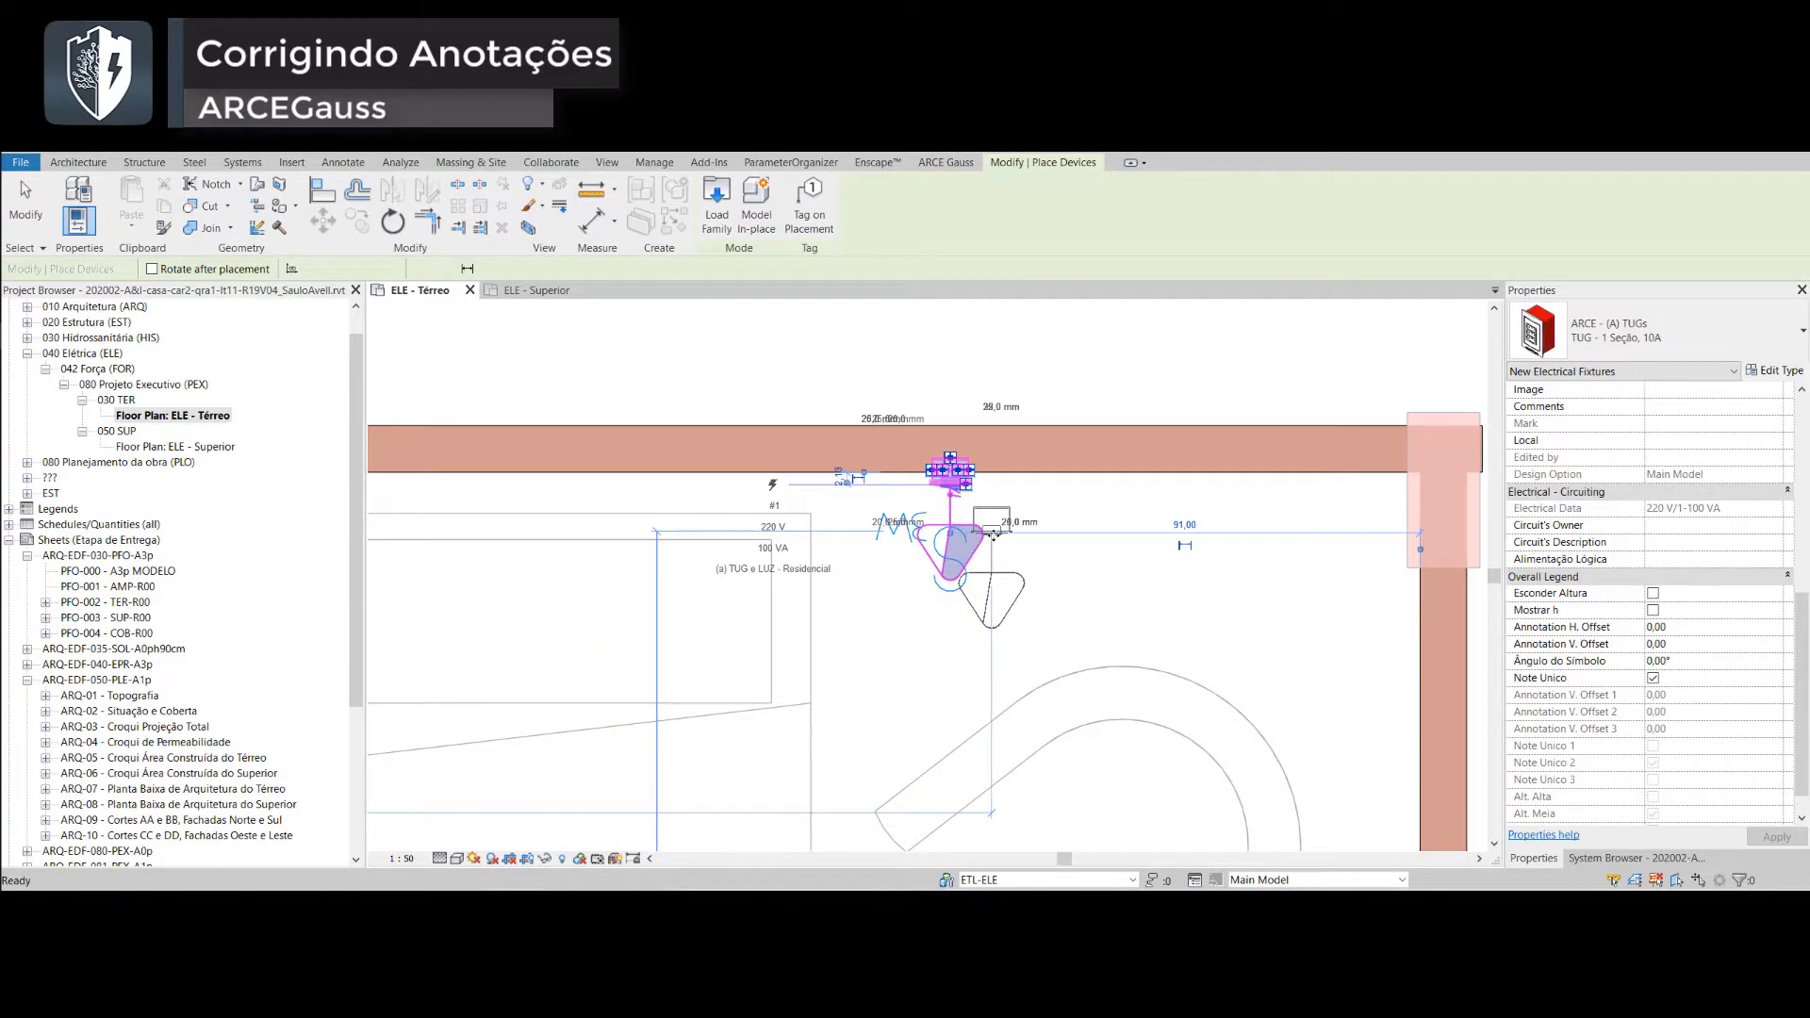
pyautogui.press('Escape')
pyautogui.press('Escape')
# - Try an Annotation H. Offset of 0,25 on the bedside outlet that overlaps the switch symbol
pyautogui.click(976, 537)
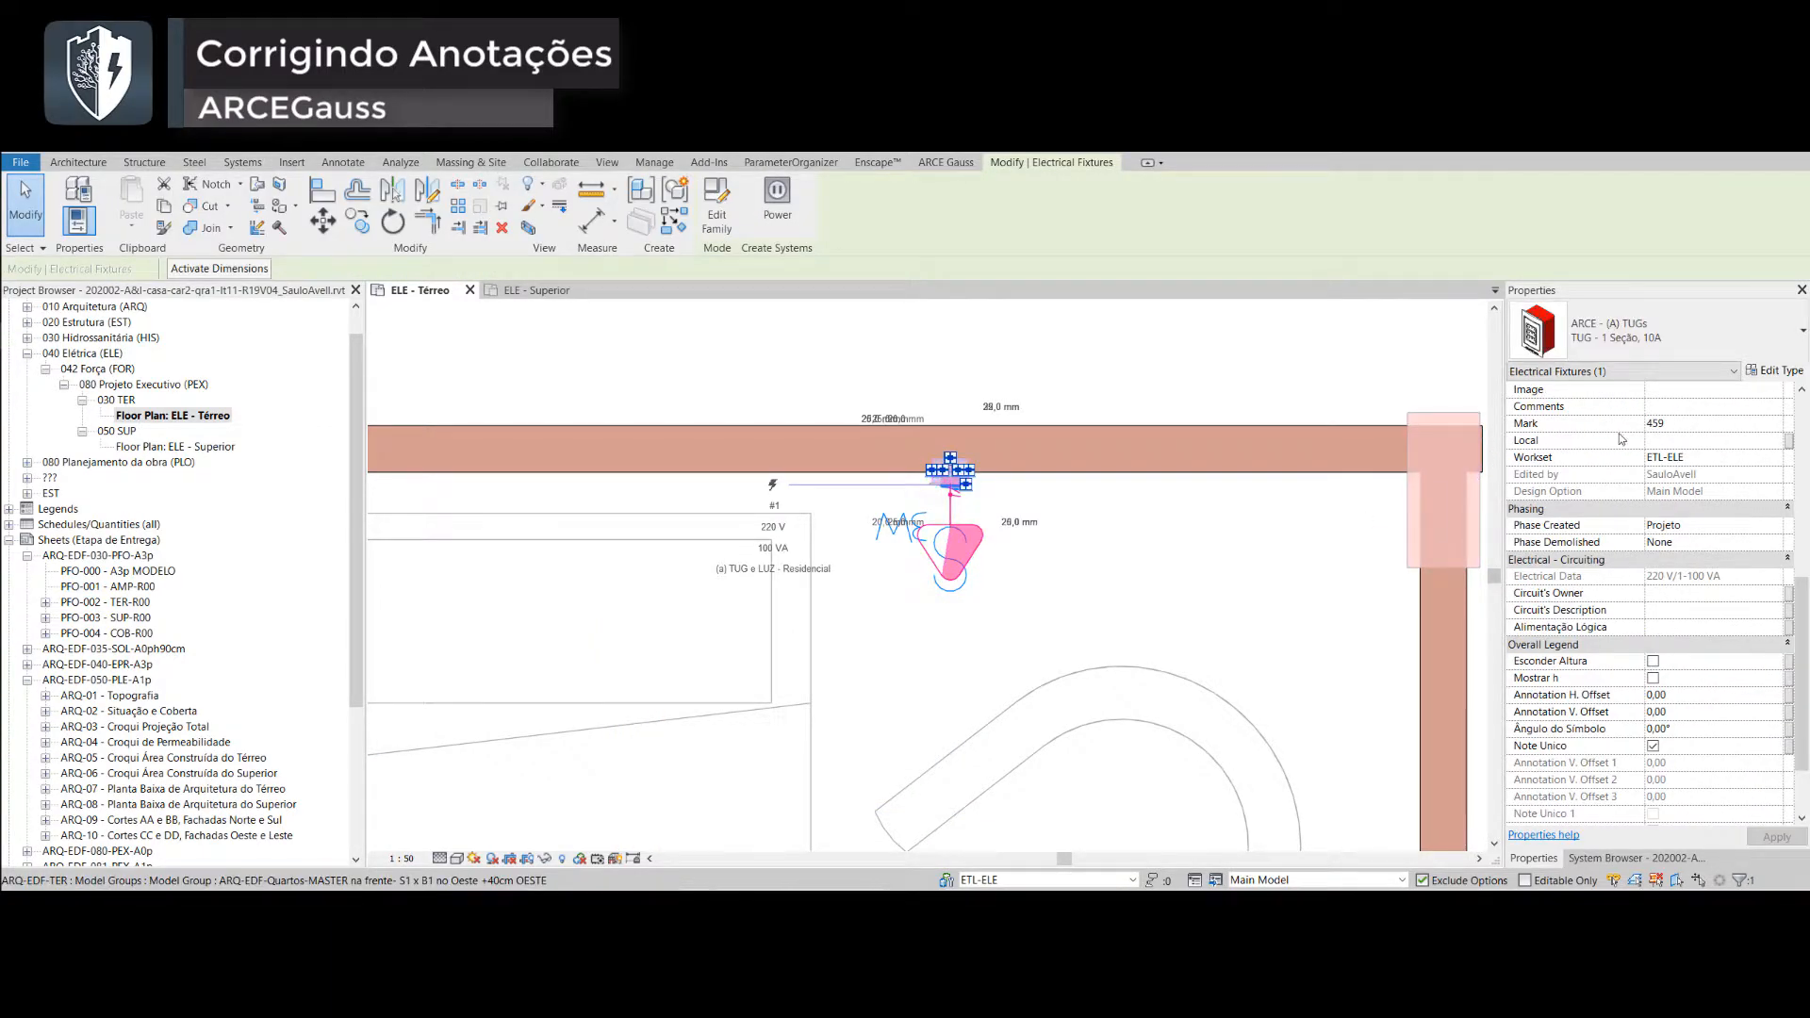
pyautogui.scroll(2, 1717, 418)
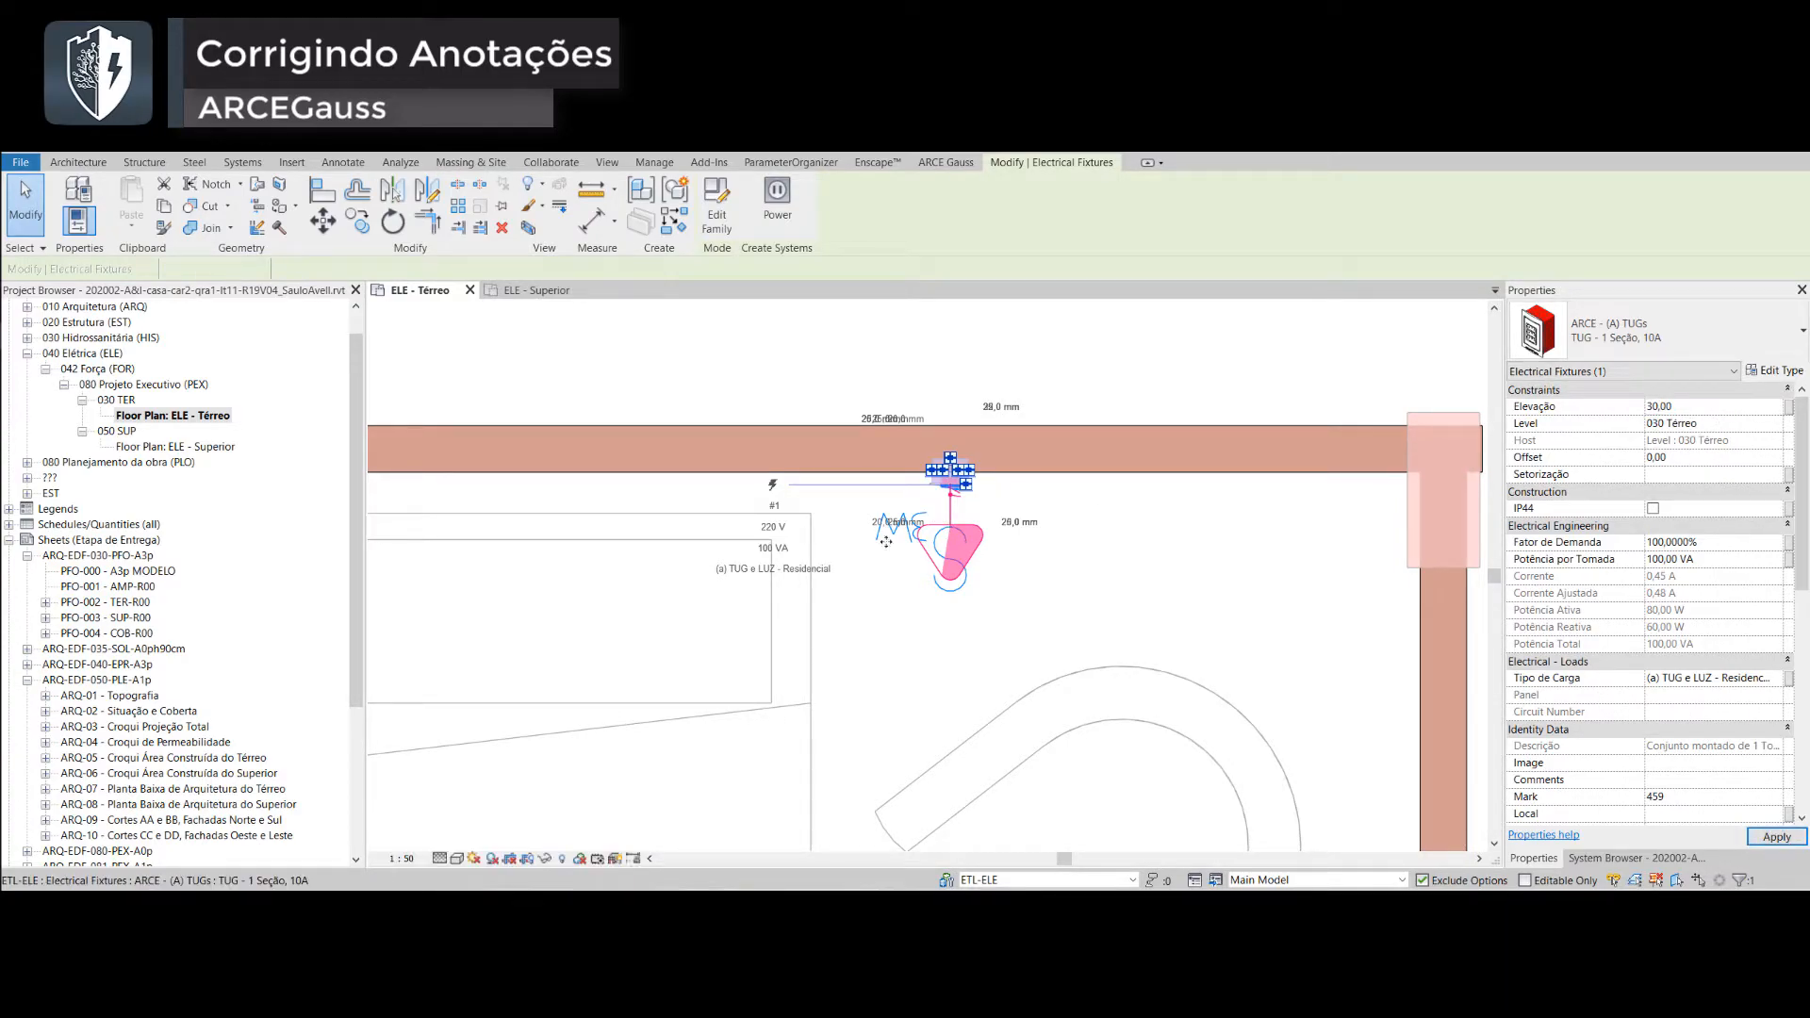
pyautogui.scroll(-2, 969, 530)
pyautogui.scroll(-1, 969, 530)
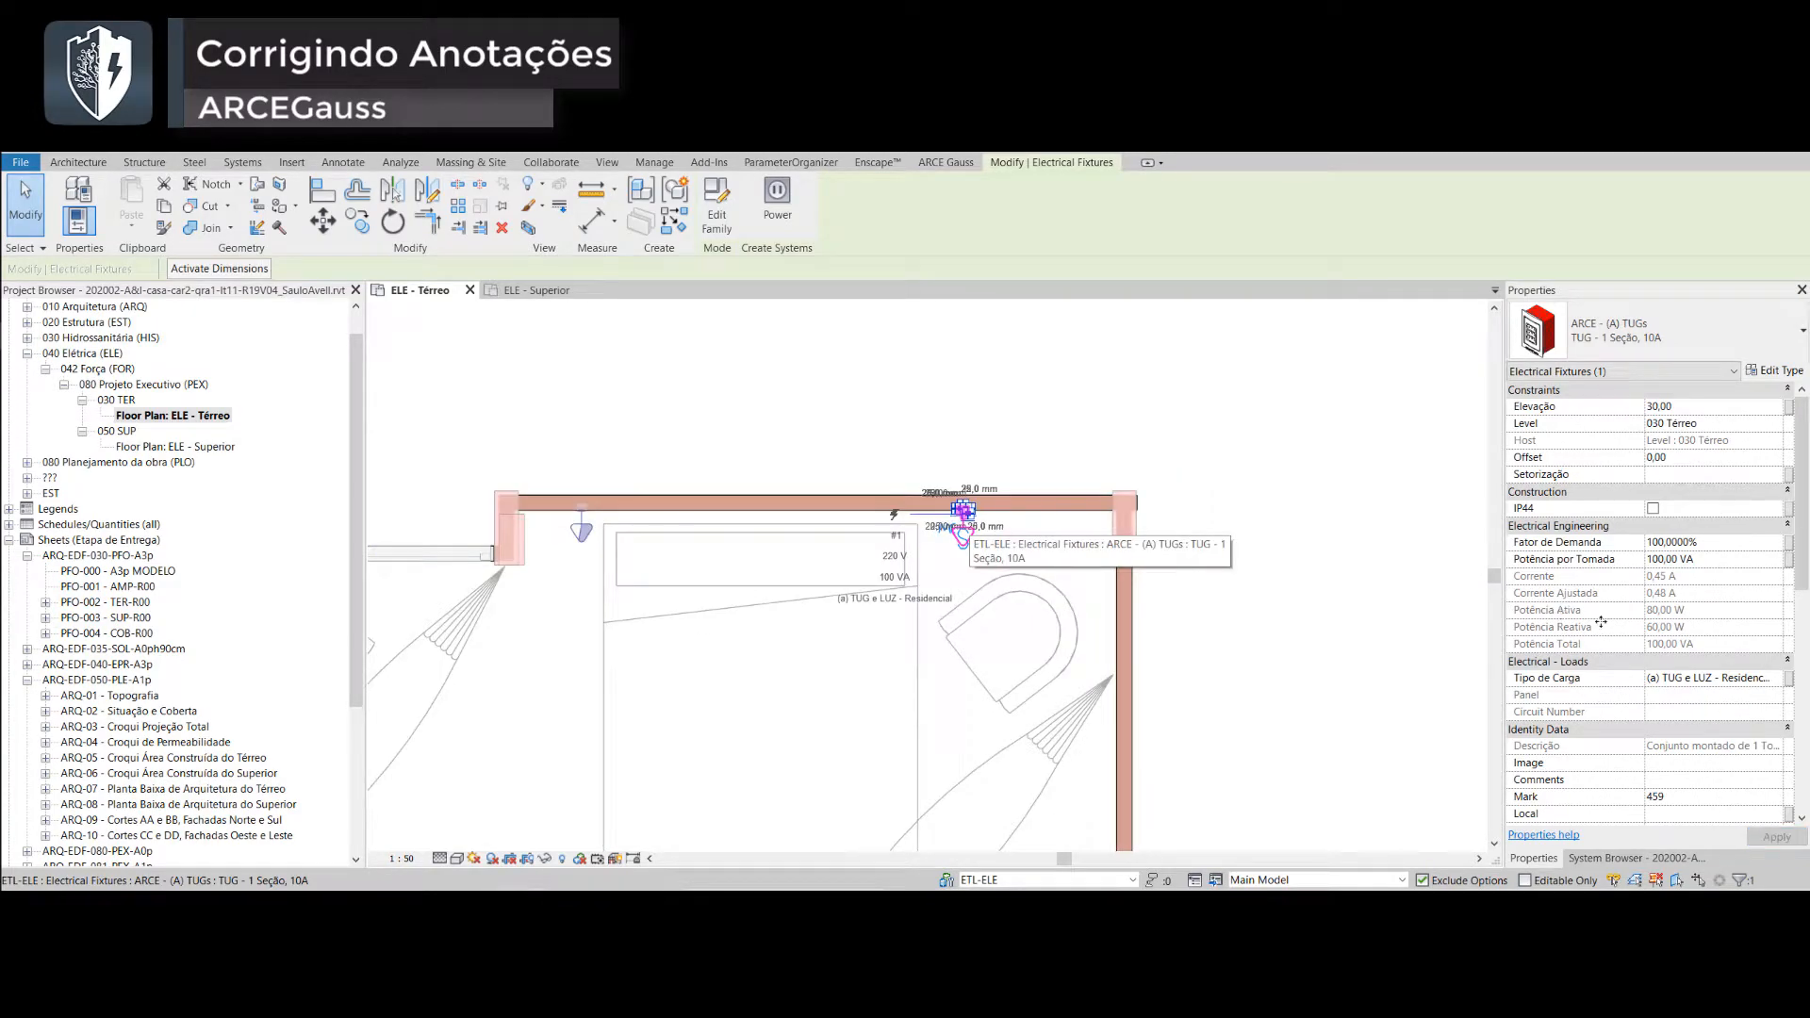
pyautogui.scroll(-10, 1693, 584)
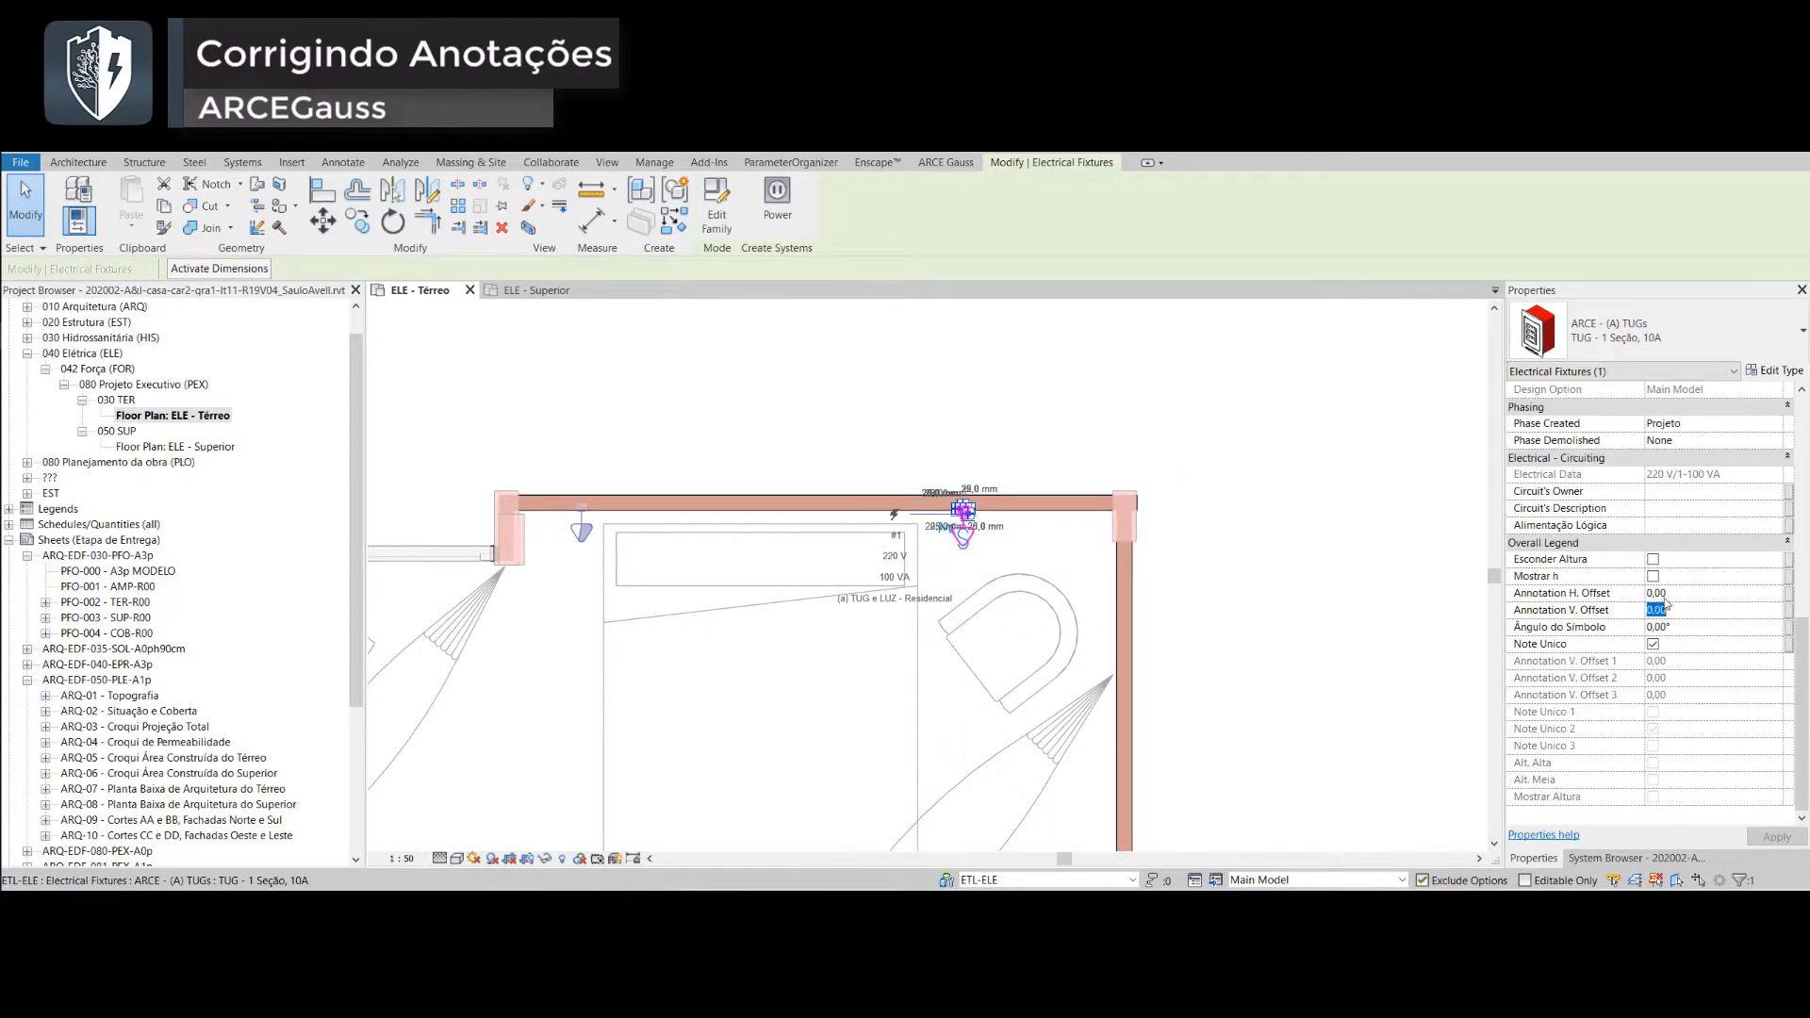
pyautogui.write('0,25')
pyautogui.moveTo(1310, 563)
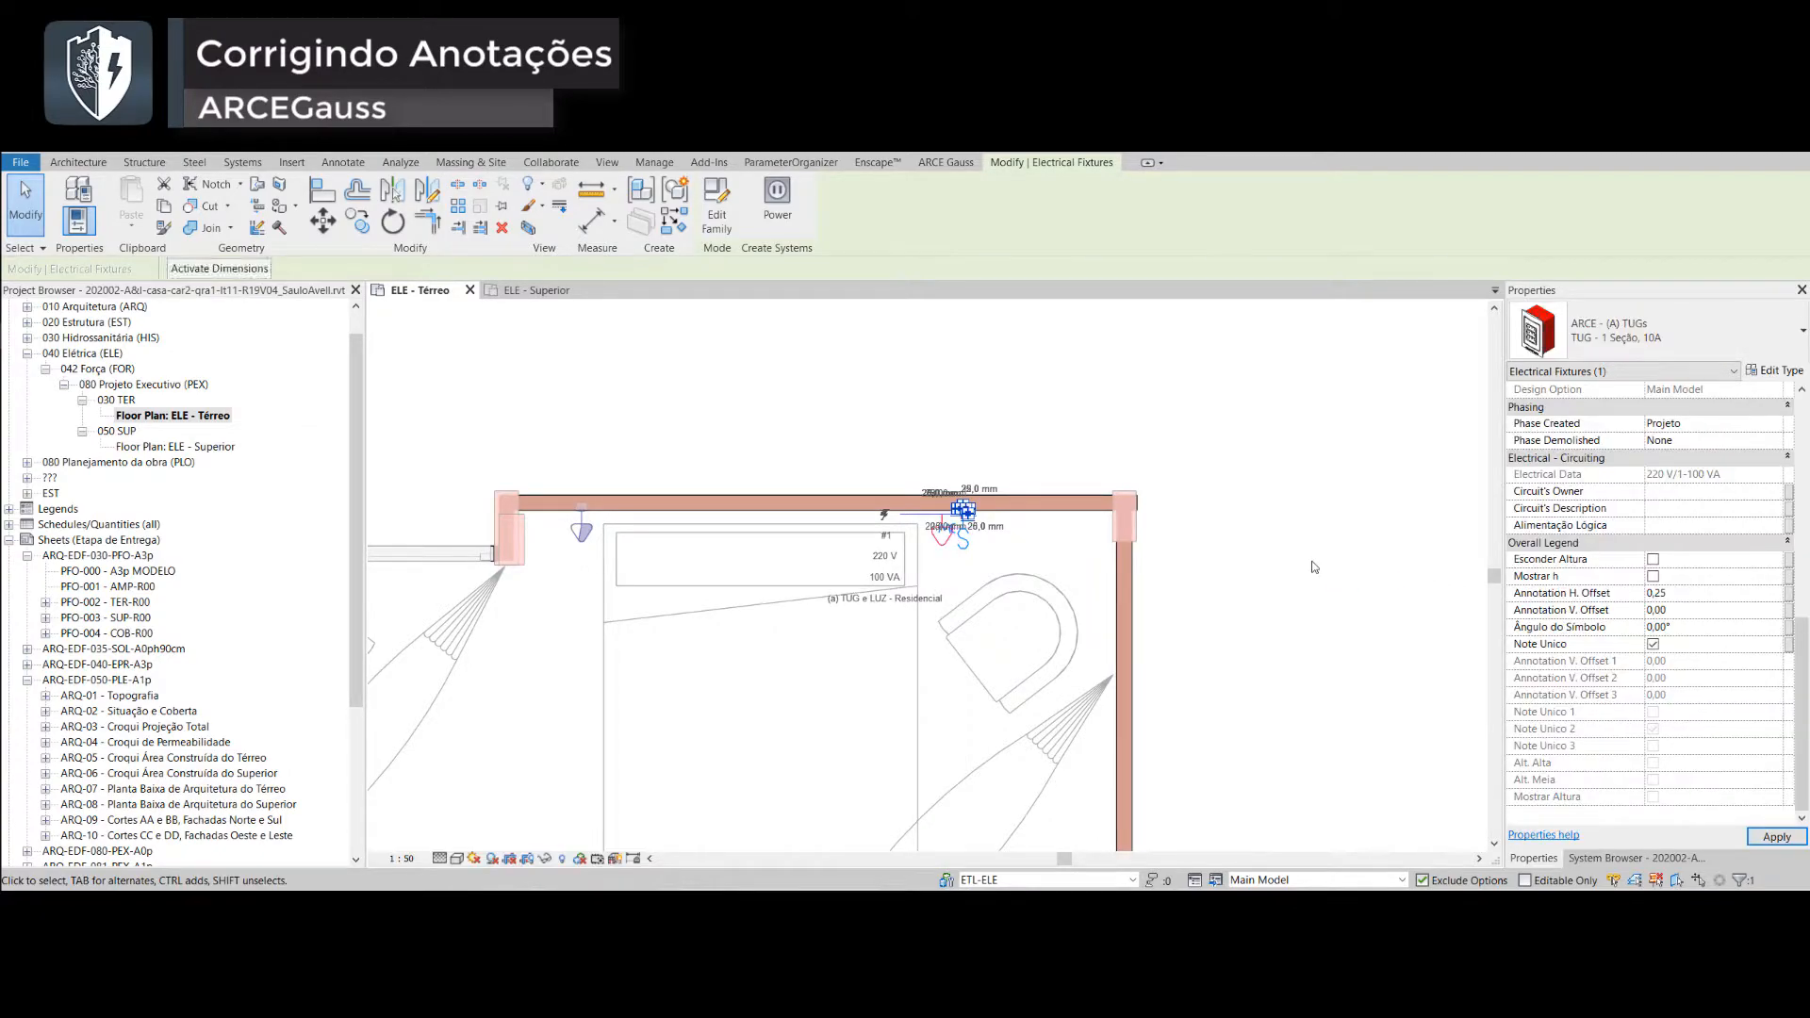
pyautogui.press('Return')
# - Shift the bedside outlet's symbol away from the wall with the vertical annotation offset so it clears the switch symbol
pyautogui.moveTo(876, 382)
pyautogui.click(1653, 645)
pyautogui.click(1665, 613)
pyautogui.click(653, 392)
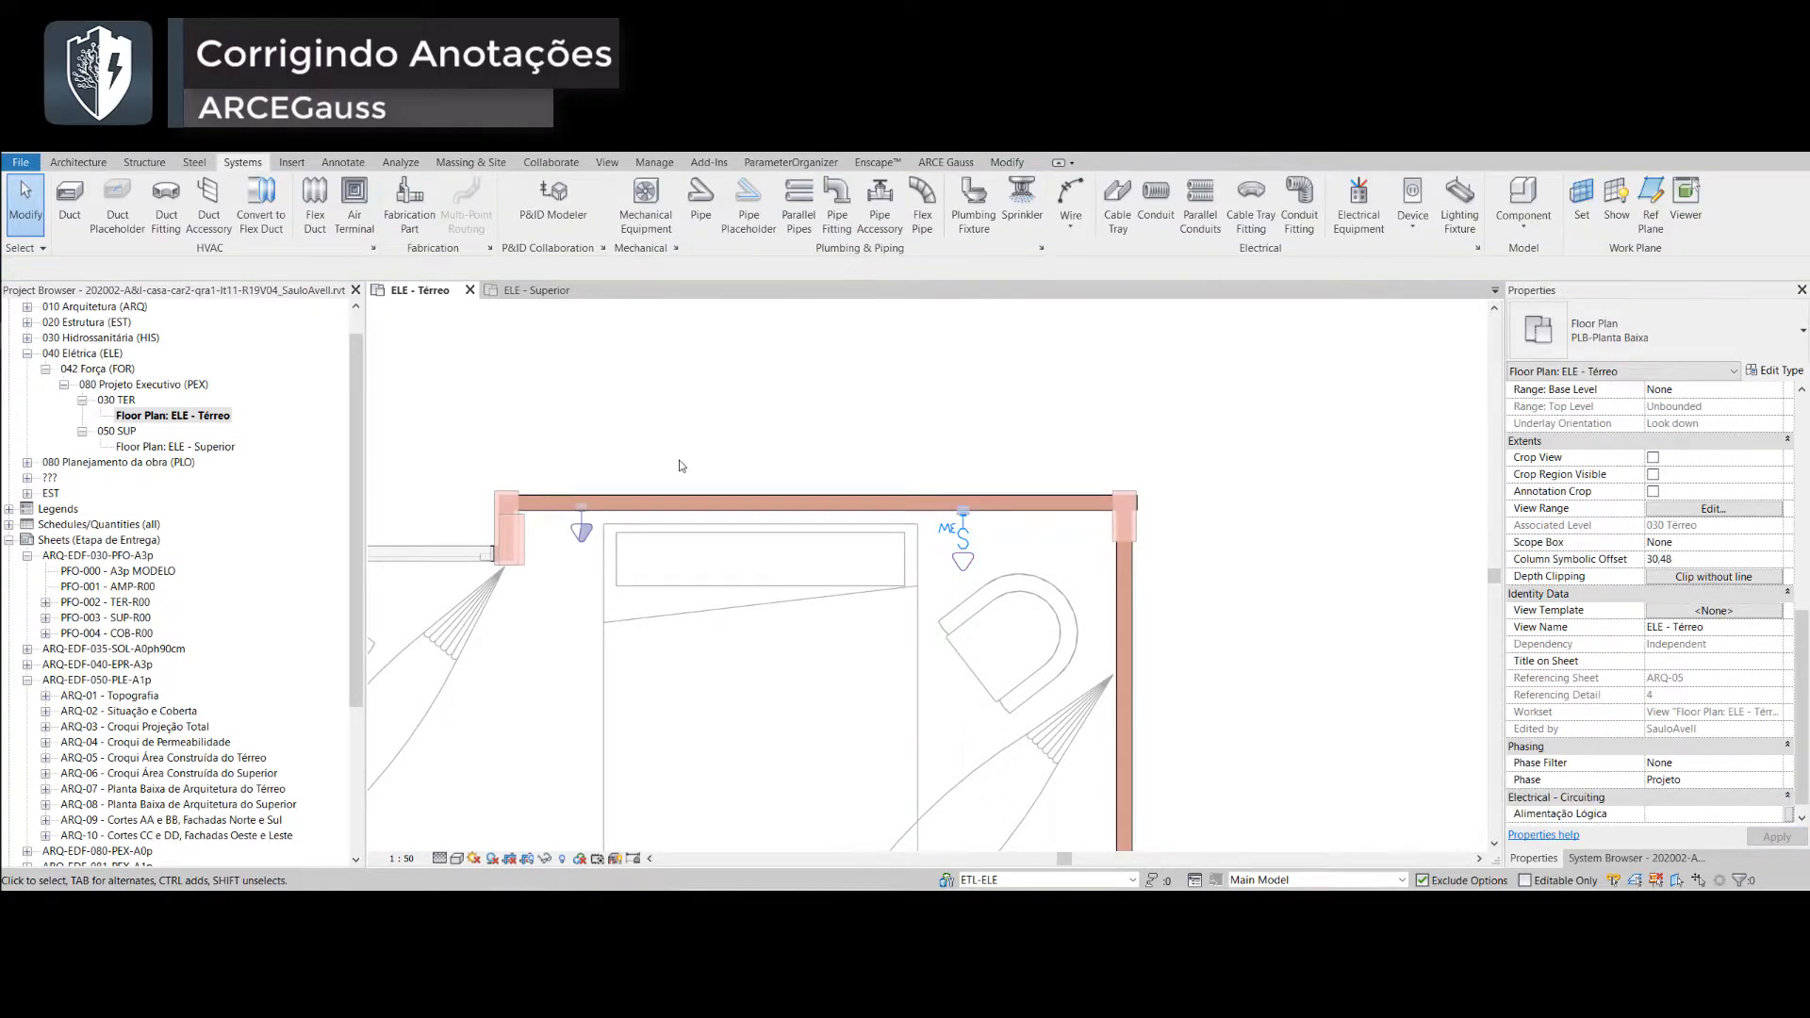
# - Change the outlet on the other side of the bed to the type TUG - 2 Seções, 10A
pyautogui.scroll(-2, 676, 468)
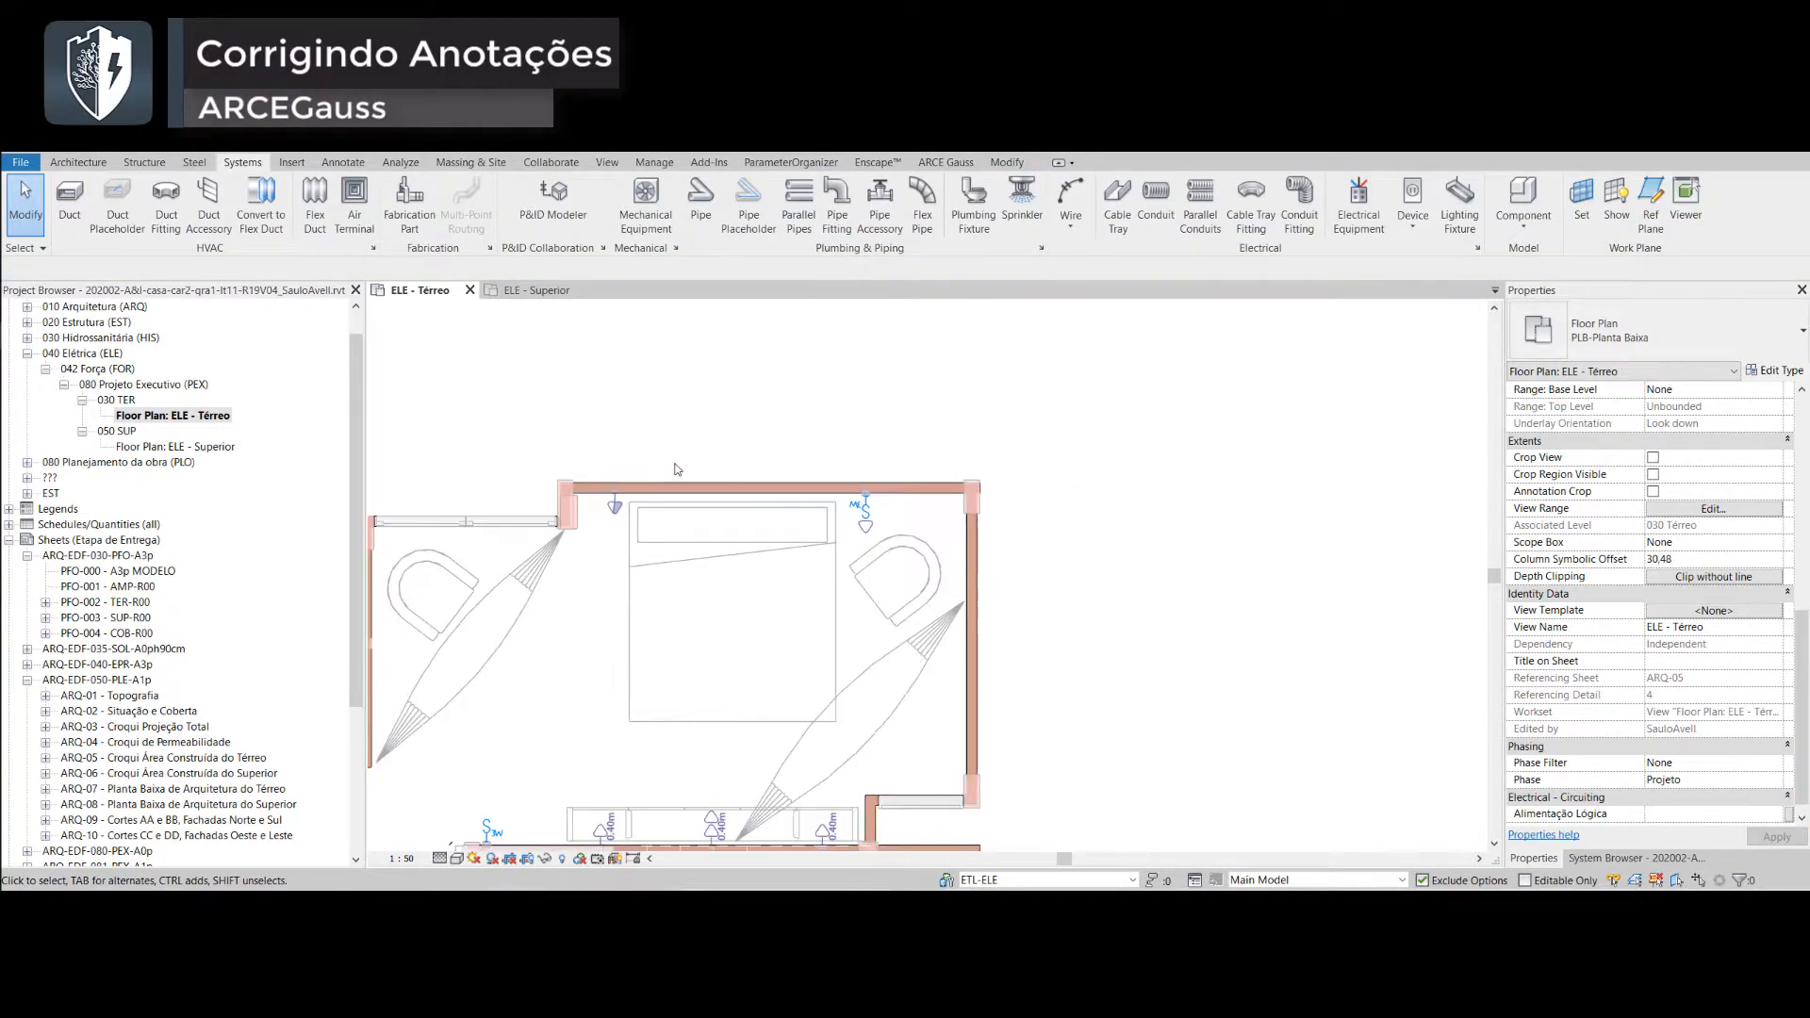
pyautogui.click(614, 506)
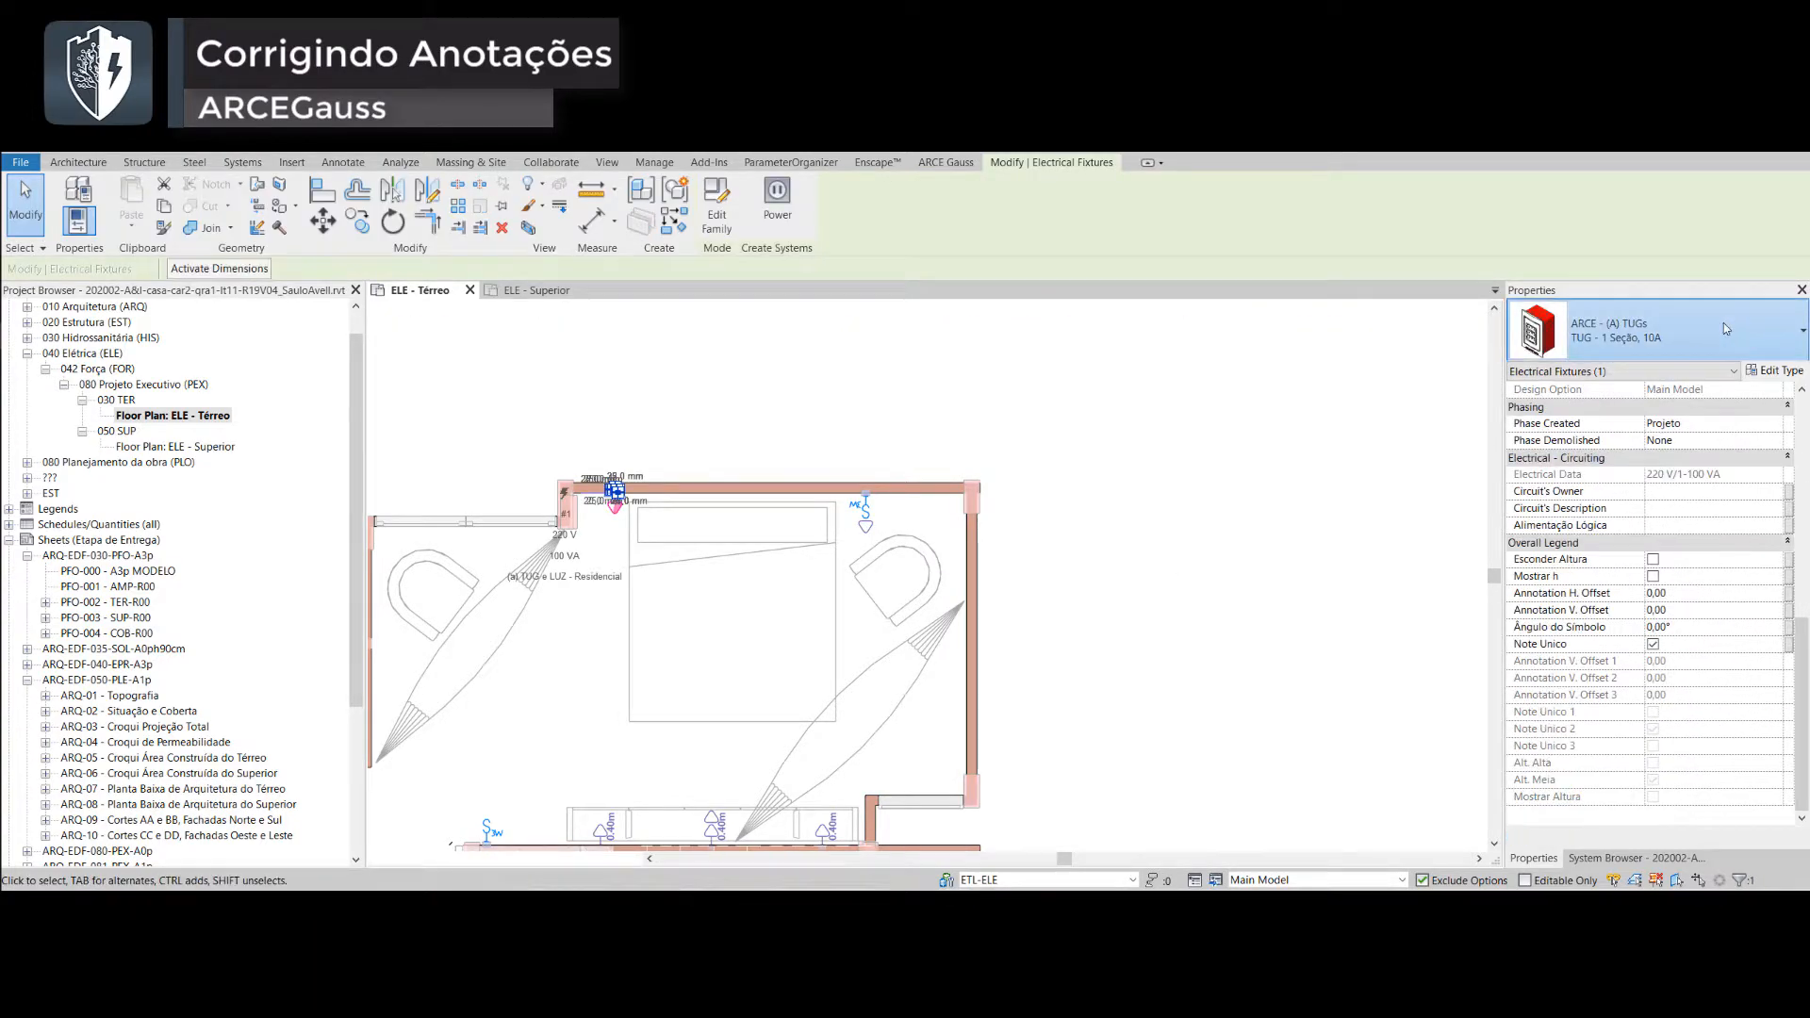
pyautogui.click(1626, 335)
pyautogui.click(1623, 519)
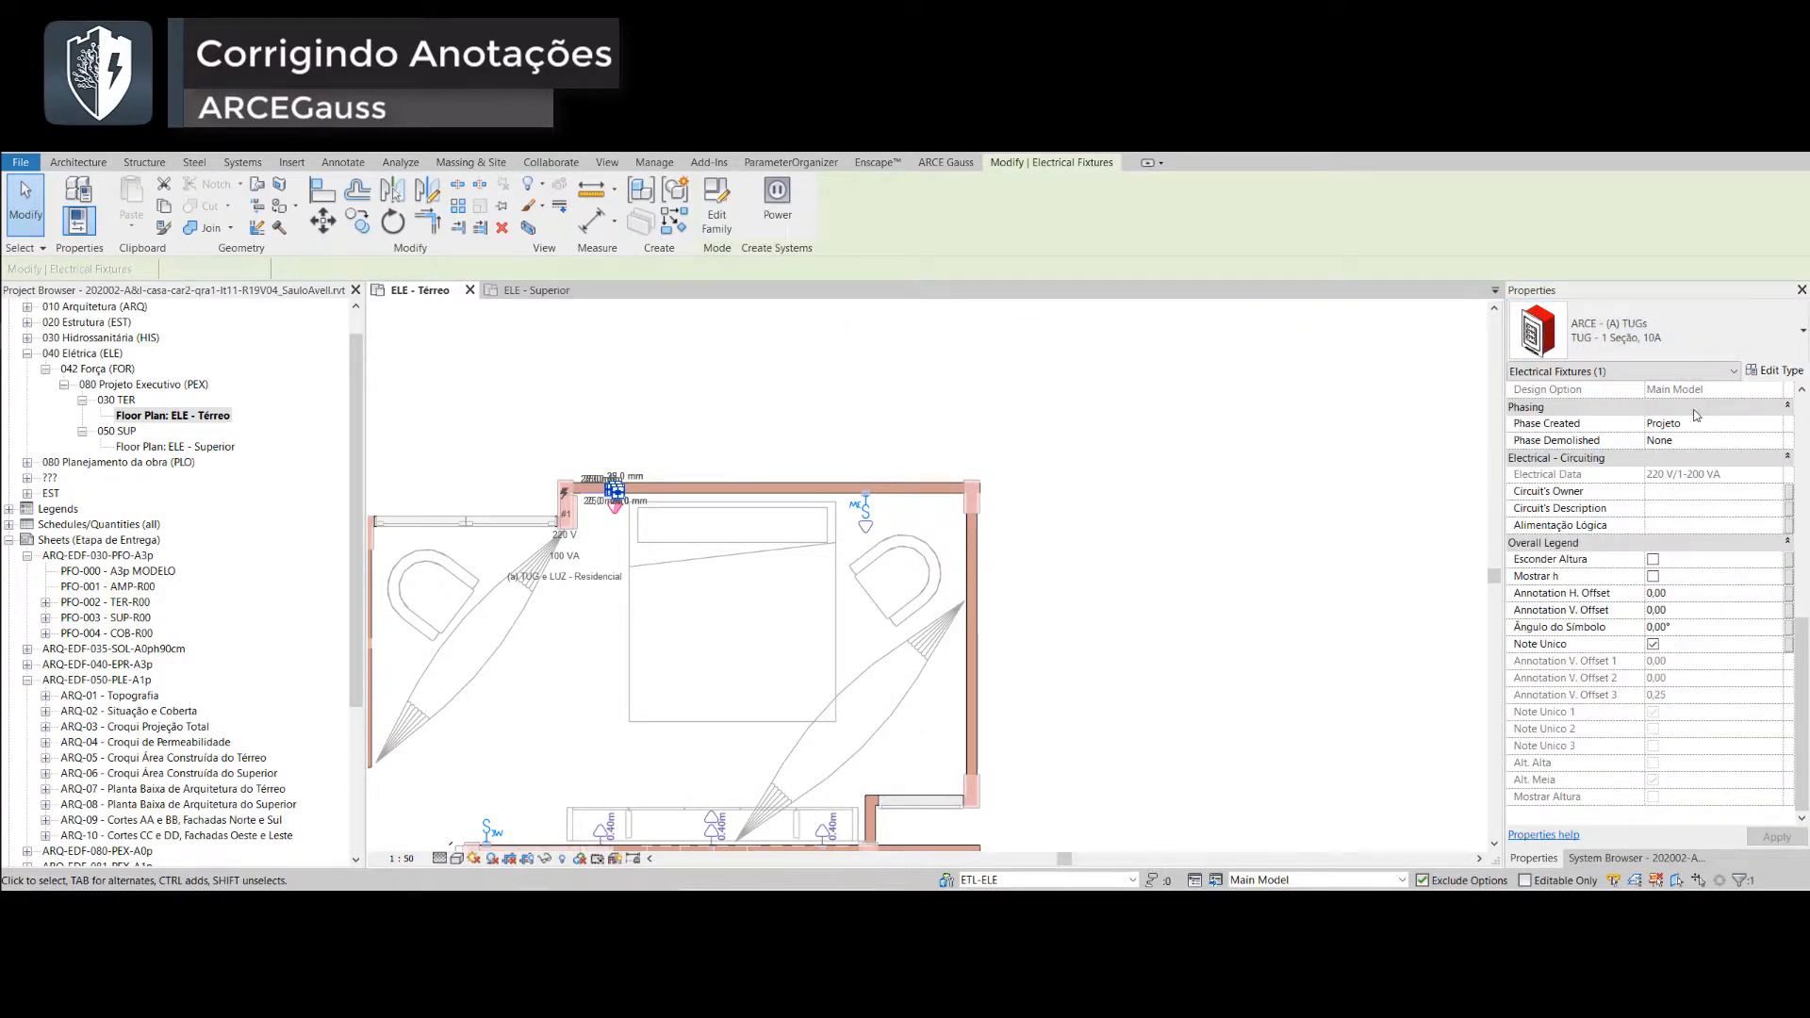
pyautogui.click(1626, 335)
pyautogui.click(1600, 529)
pyautogui.click(1197, 525)
# - Place a similar two-section outlet on the bedroom wall beside the chair, shared with the bathroom
pyautogui.moveTo(1197, 525); pyautogui.dragTo(1507, 449, button='middle')
pyautogui.click(925, 423)
pyautogui.press('c')
pyautogui.press('s')
pyautogui.click(691, 585)
pyautogui.press('Escape')
pyautogui.press('Escape')
pyautogui.scroll(-1, 725, 579)
pyautogui.moveTo(562, 739); pyautogui.dragTo(694, 654, button='middle')
pyautogui.scroll(1, 811, 608)
pyautogui.rightClick(855, 483)
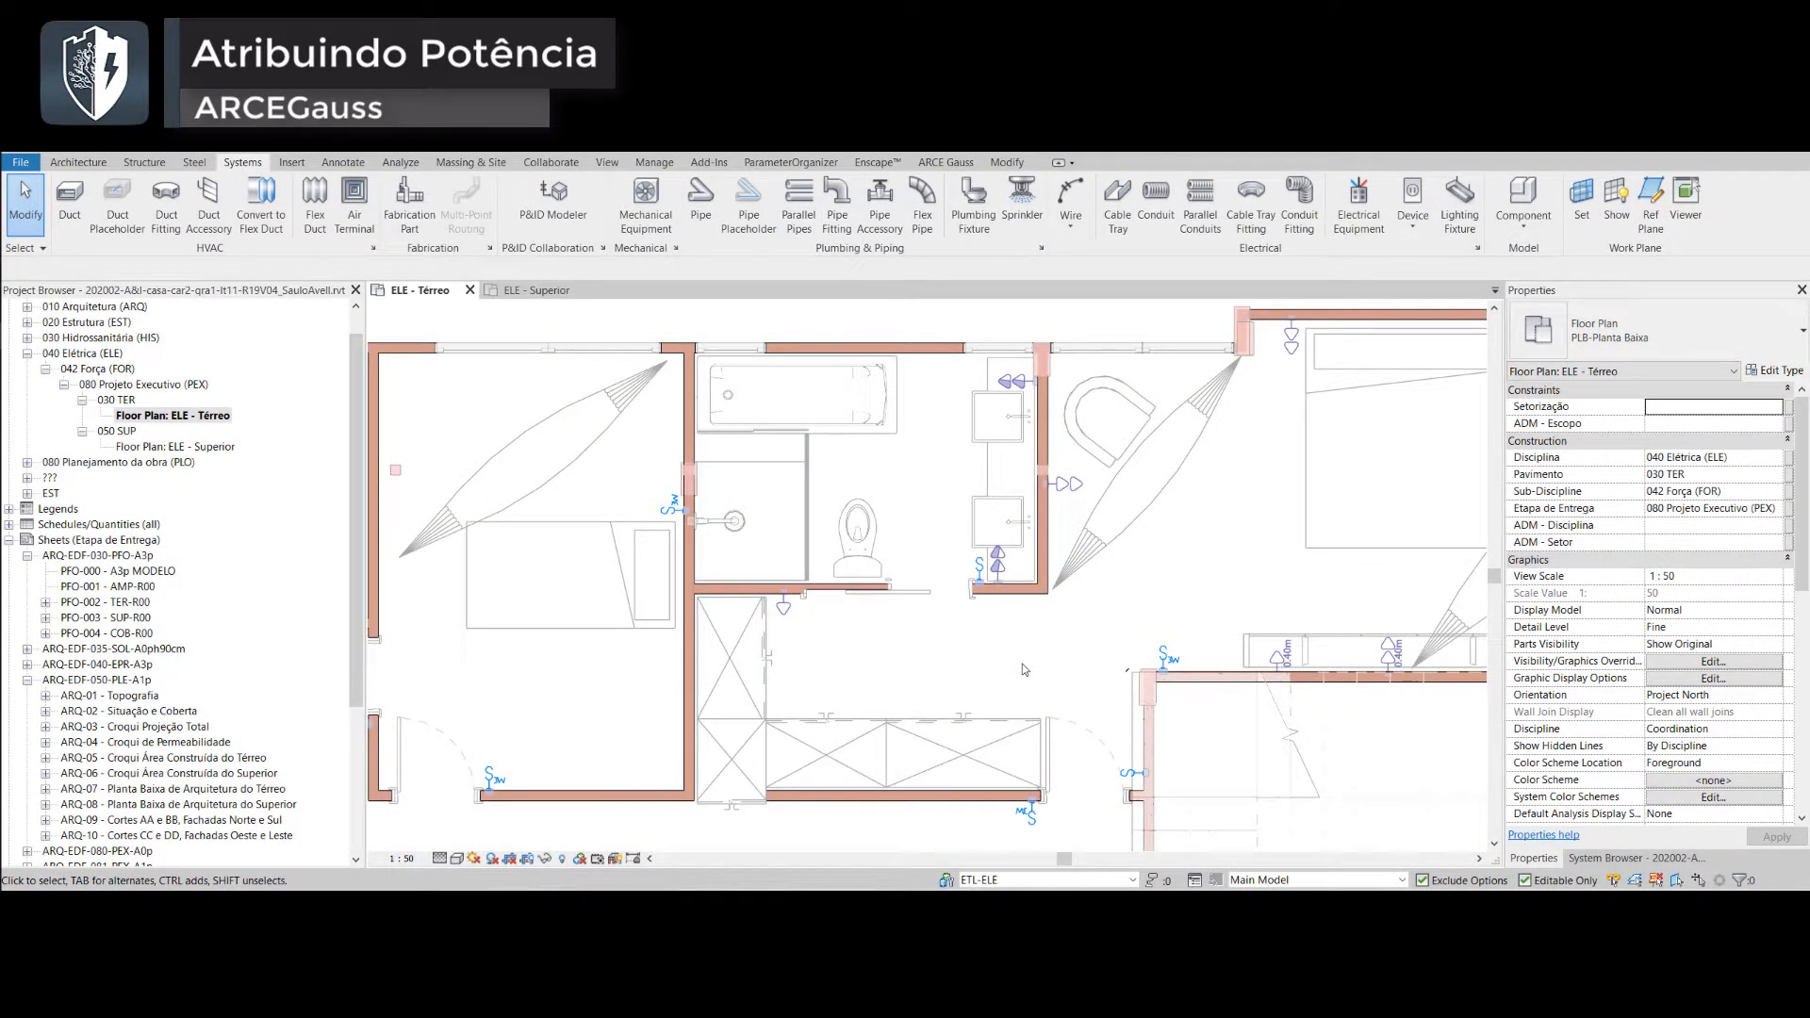
# - Set Potência por Tomada to 600 VA for the two double outlets at the bathroom sinks
pyautogui.click(1004, 570)
pyautogui.keyDown('ctrl'); pyautogui.click(1019, 384); pyautogui.keyUp('ctrl')
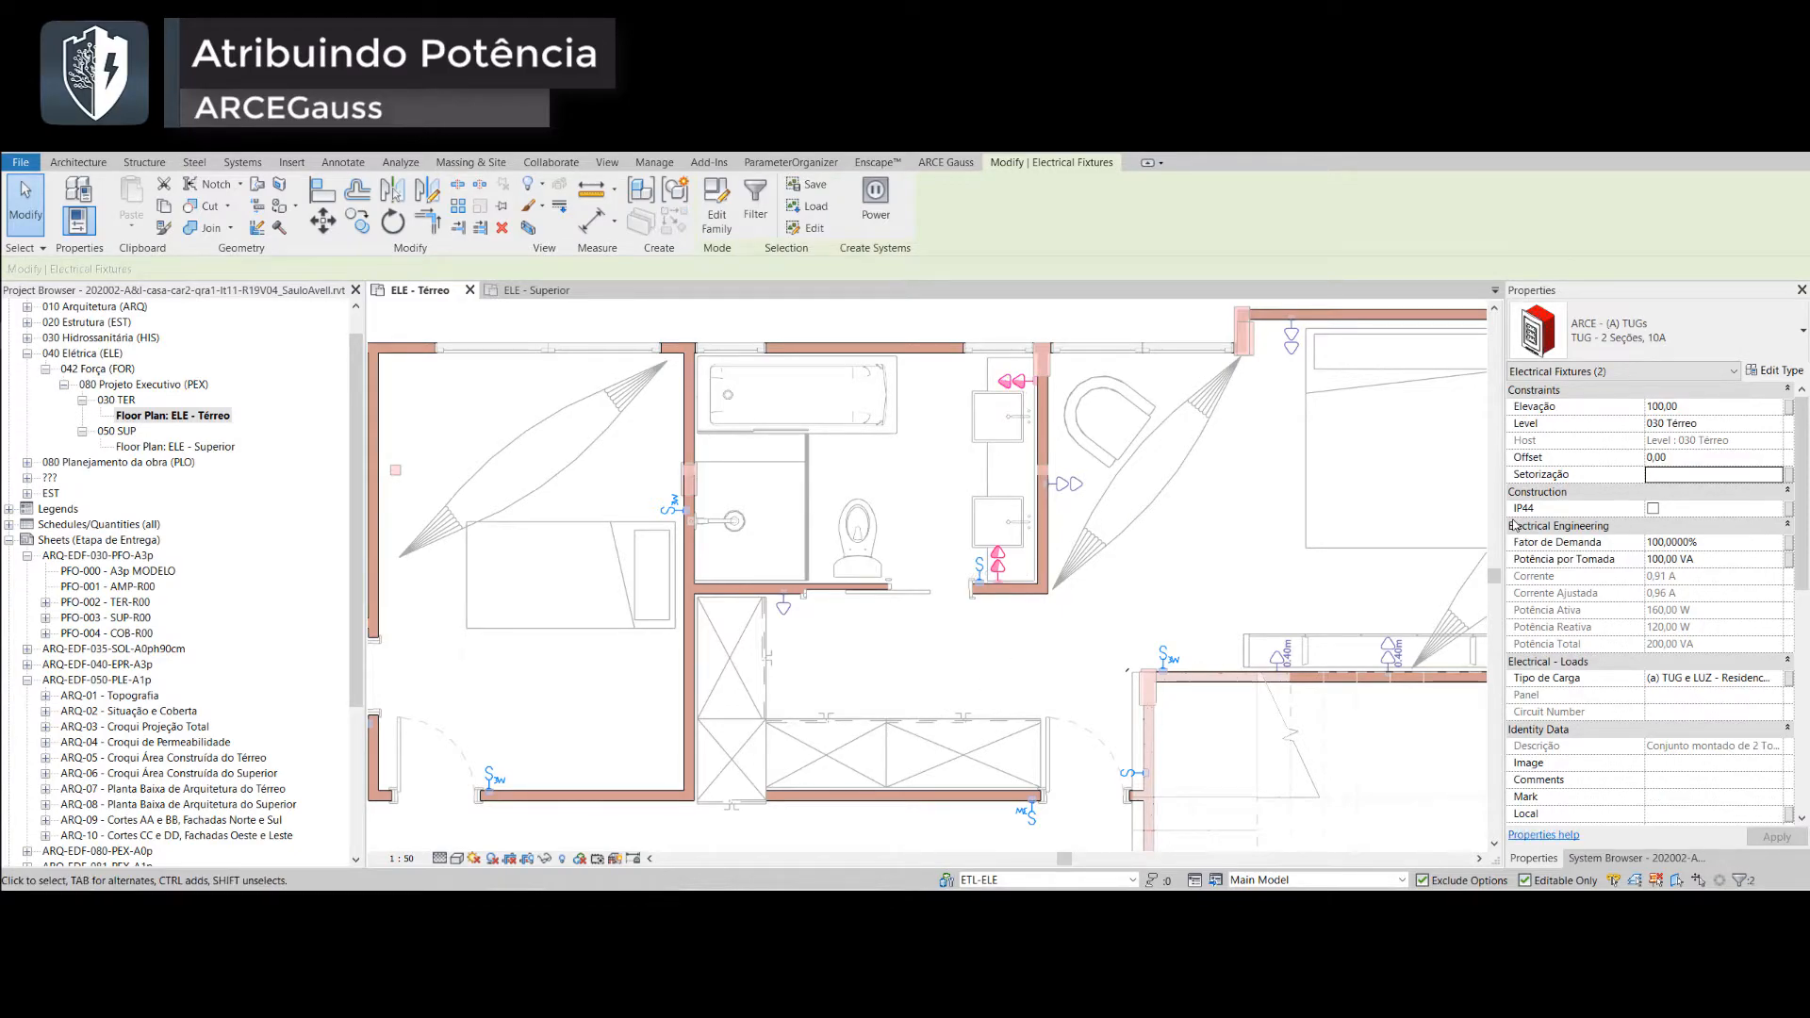
pyautogui.click(1744, 559)
pyautogui.write('600')
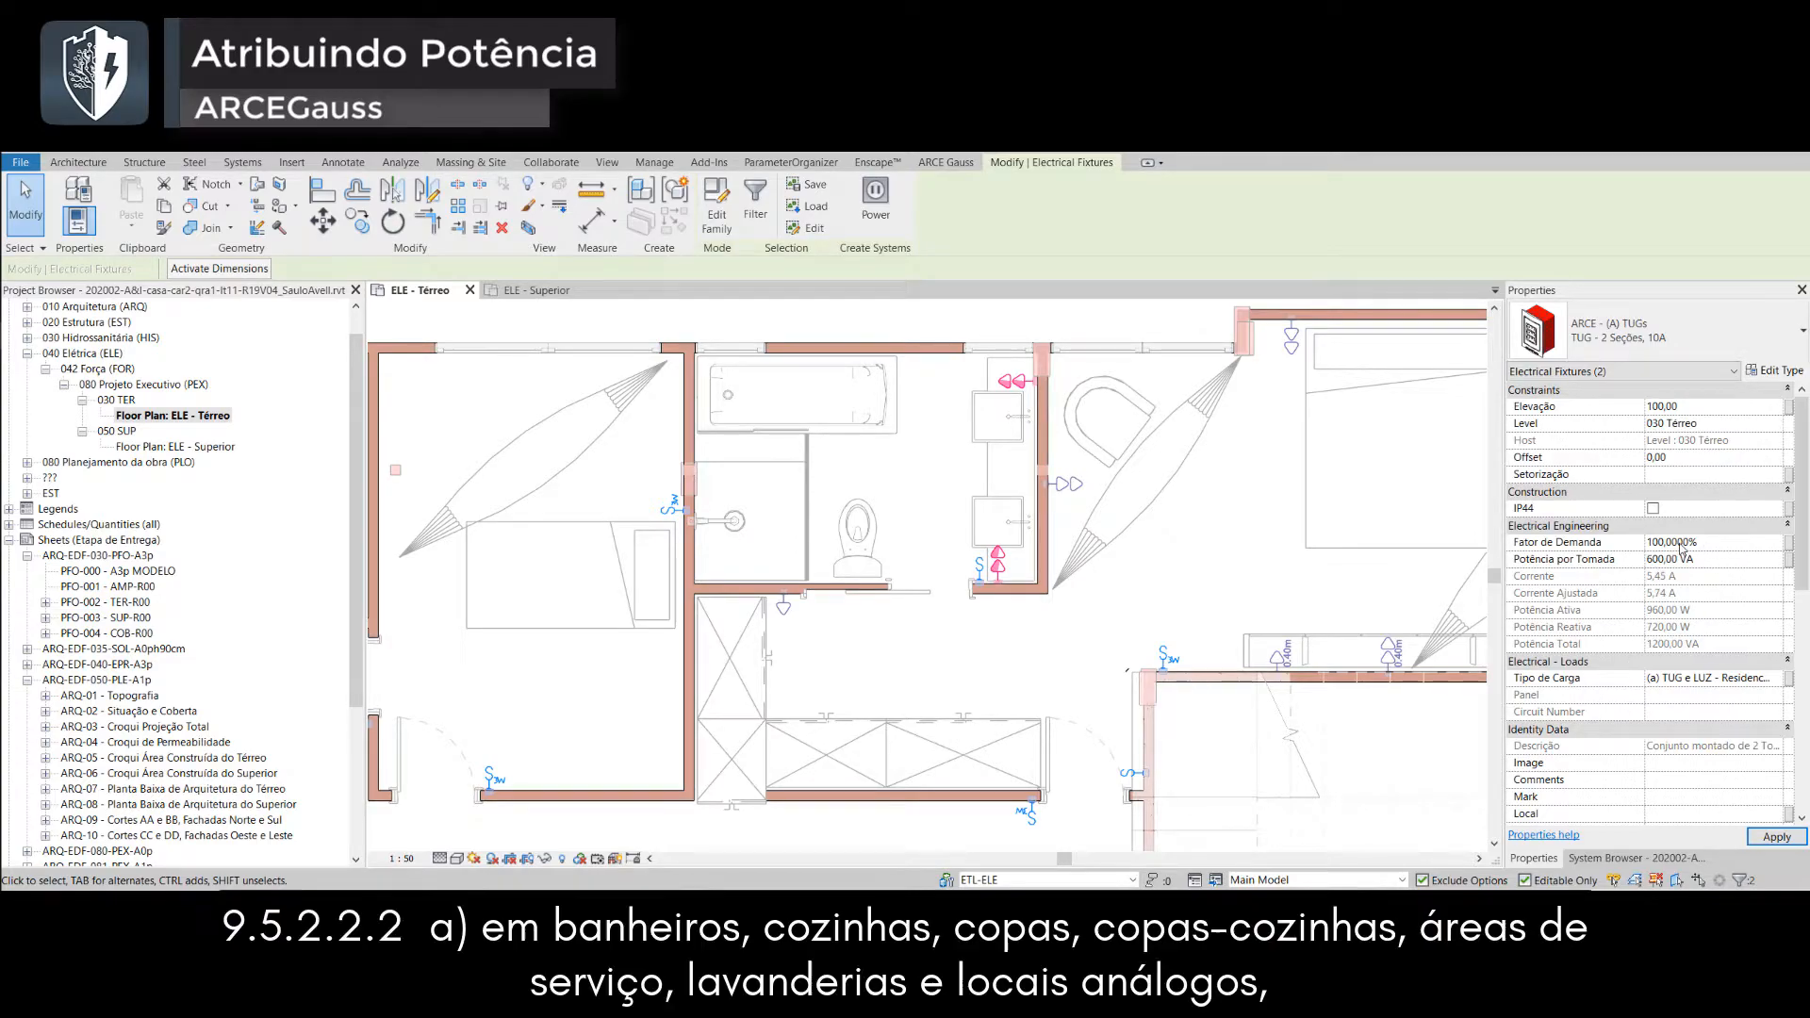
pyautogui.click(921, 486)
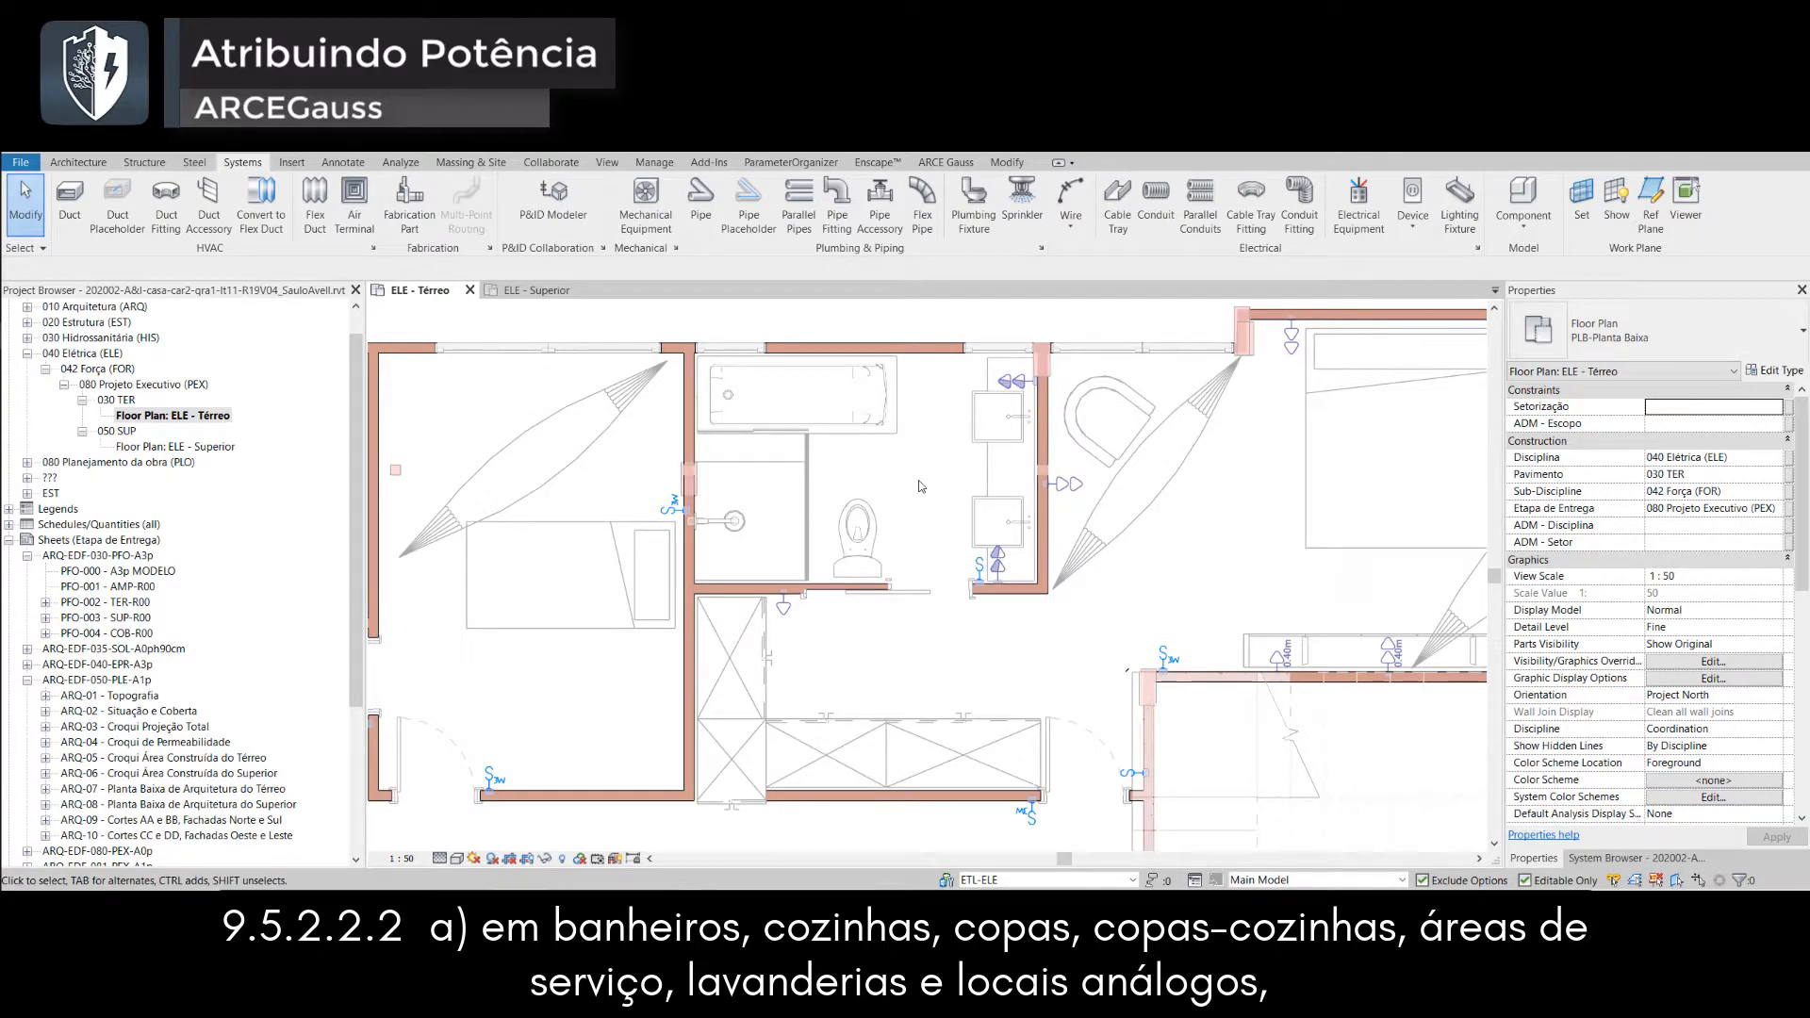
# - Place an ARCE - (A) TUEs outlet of type Máquina de Lavar Louça, em 220V on the wall behind the laundry washing machine
pyautogui.scroll(-2, 929, 592)
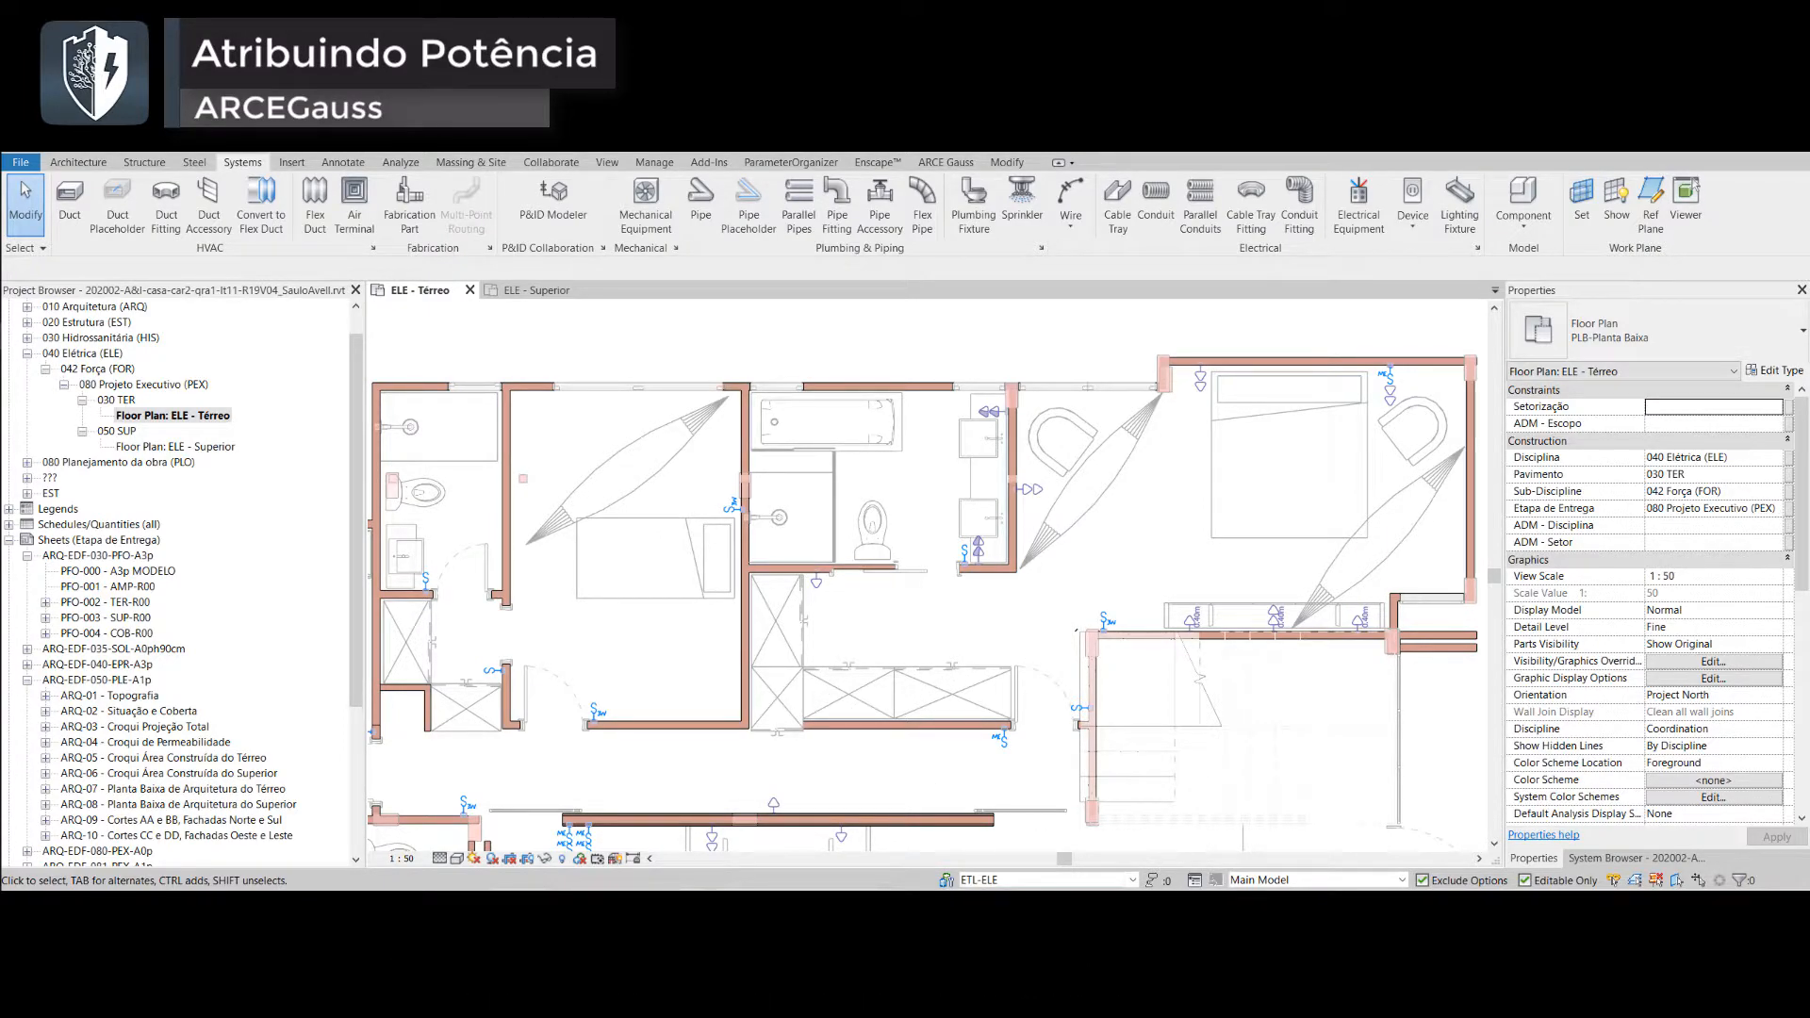
pyautogui.scroll(-3, 1164, 692)
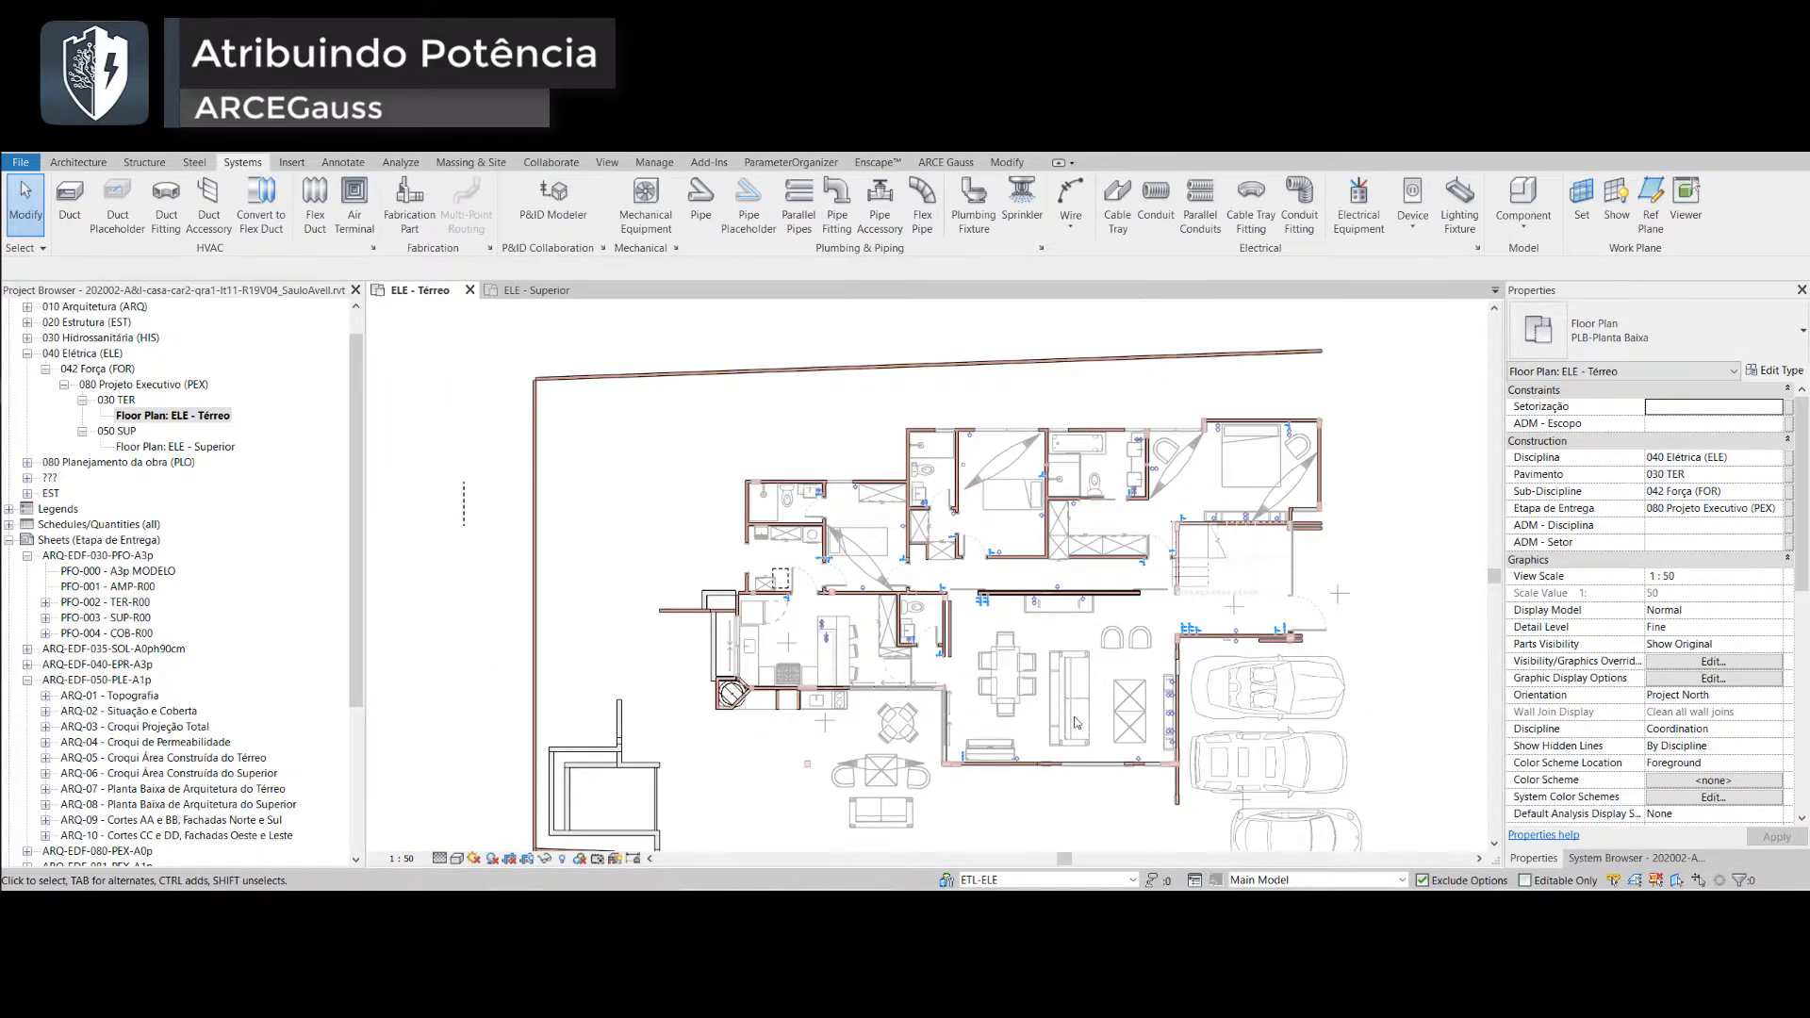
pyautogui.scroll(2, 1076, 723)
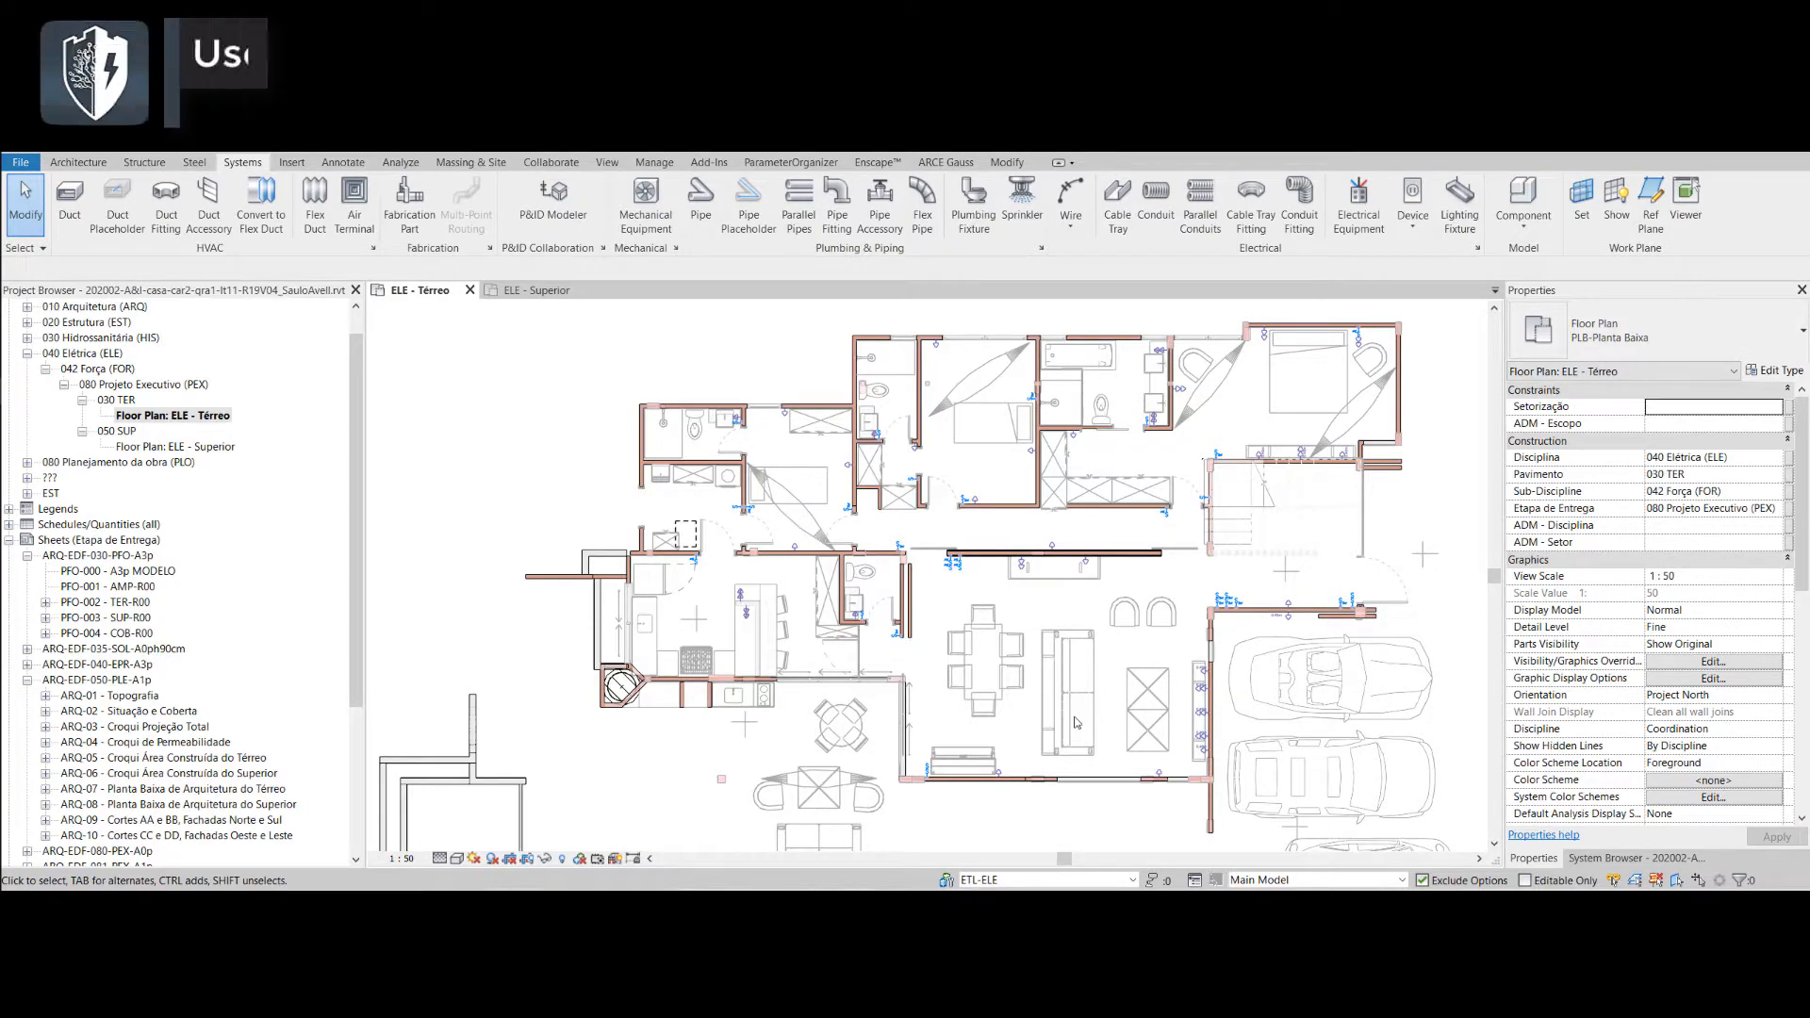
pyautogui.scroll(4, 649, 505)
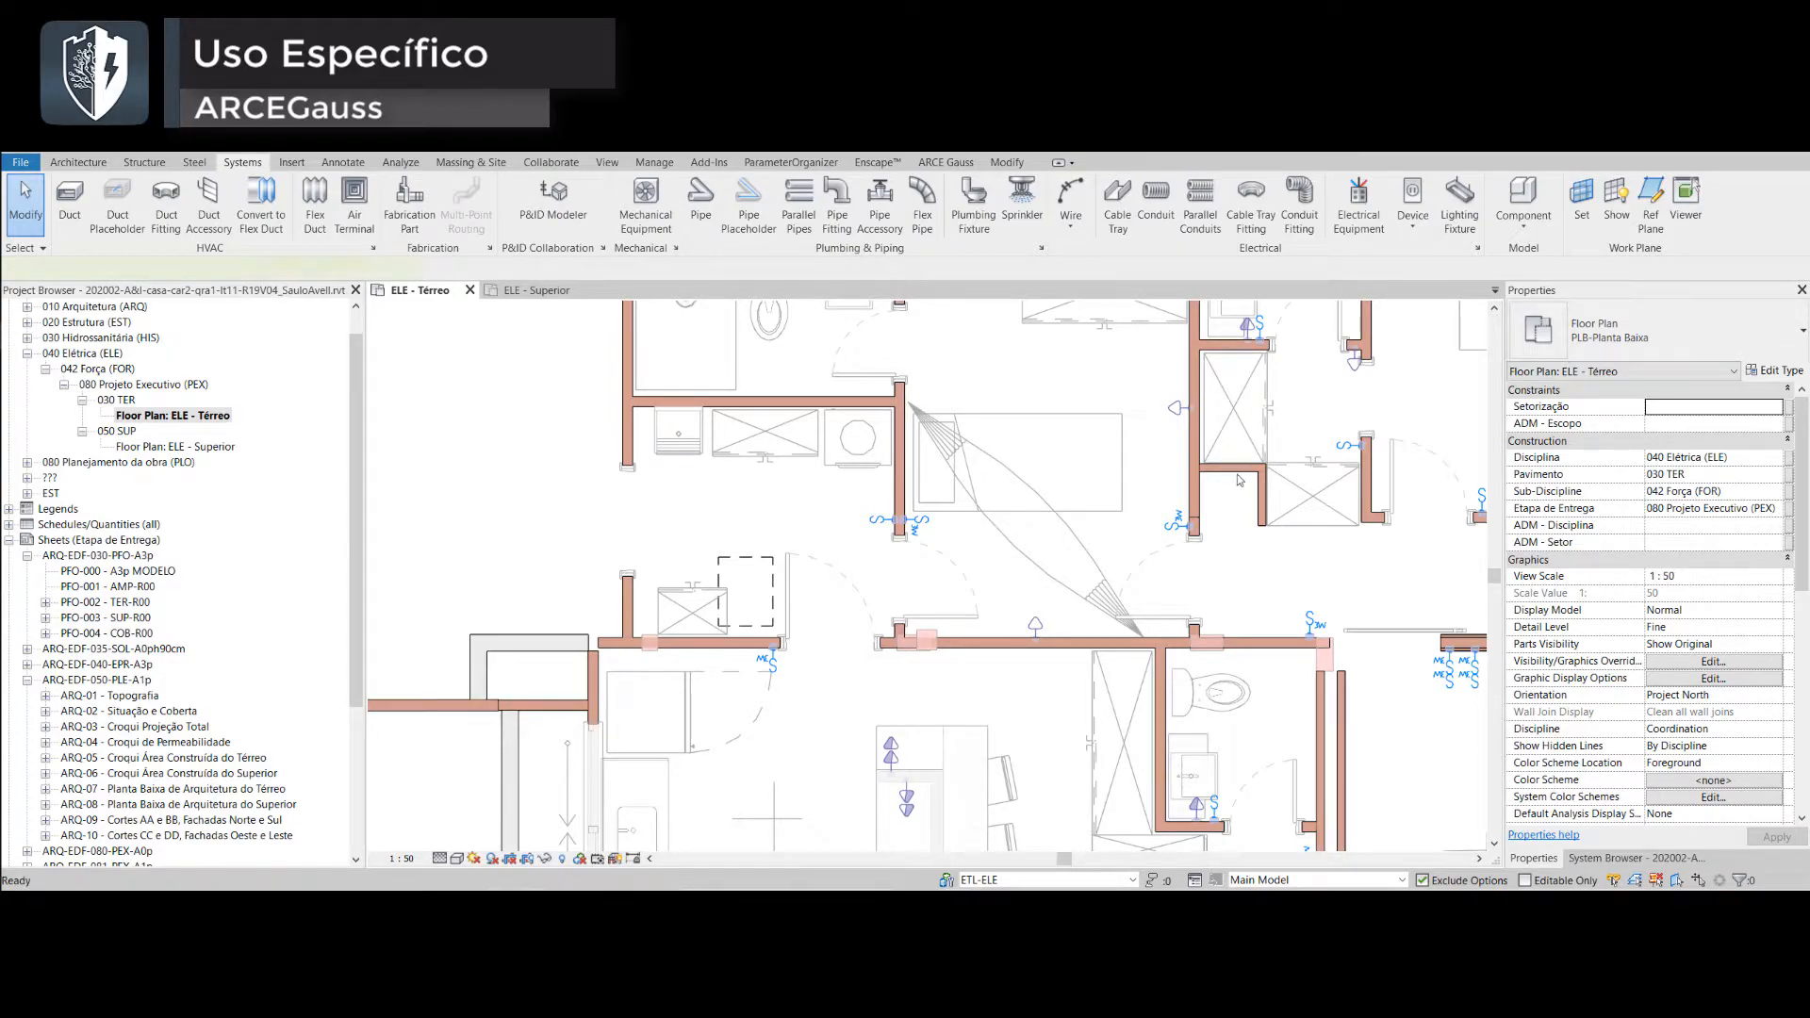
pyautogui.click(1411, 198)
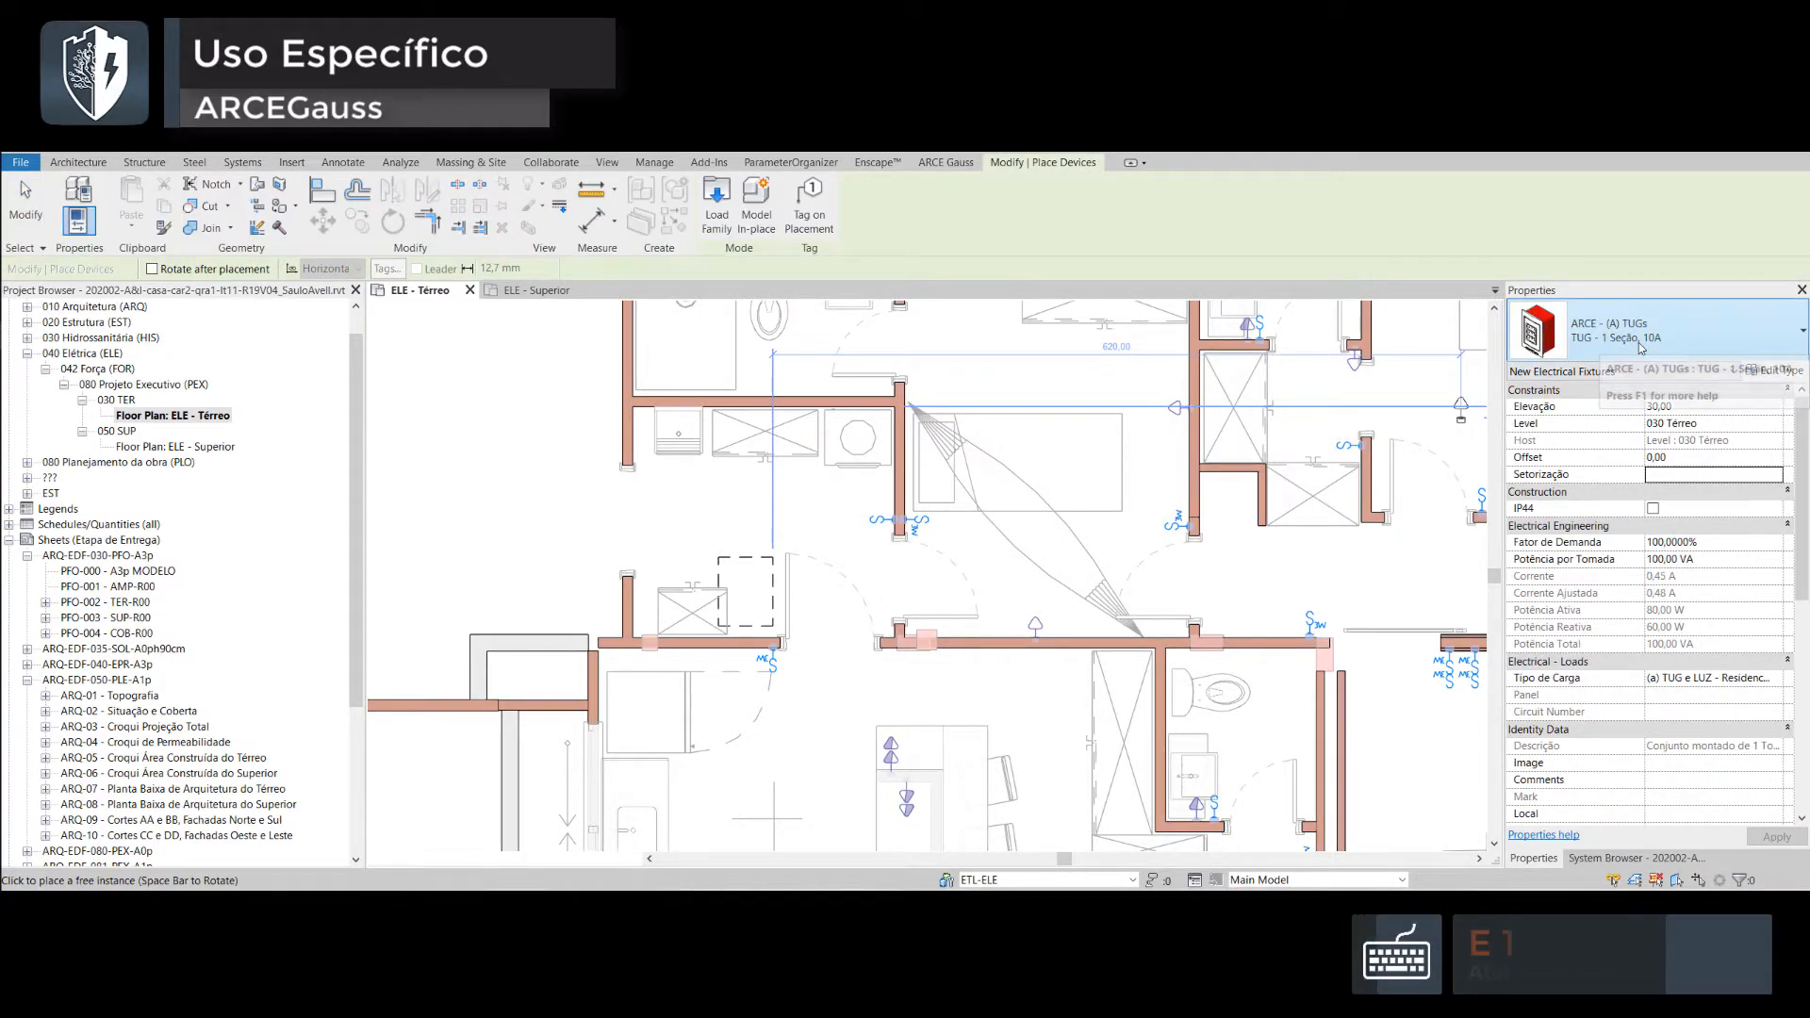
pyautogui.click(1640, 339)
pyautogui.write('TUE')
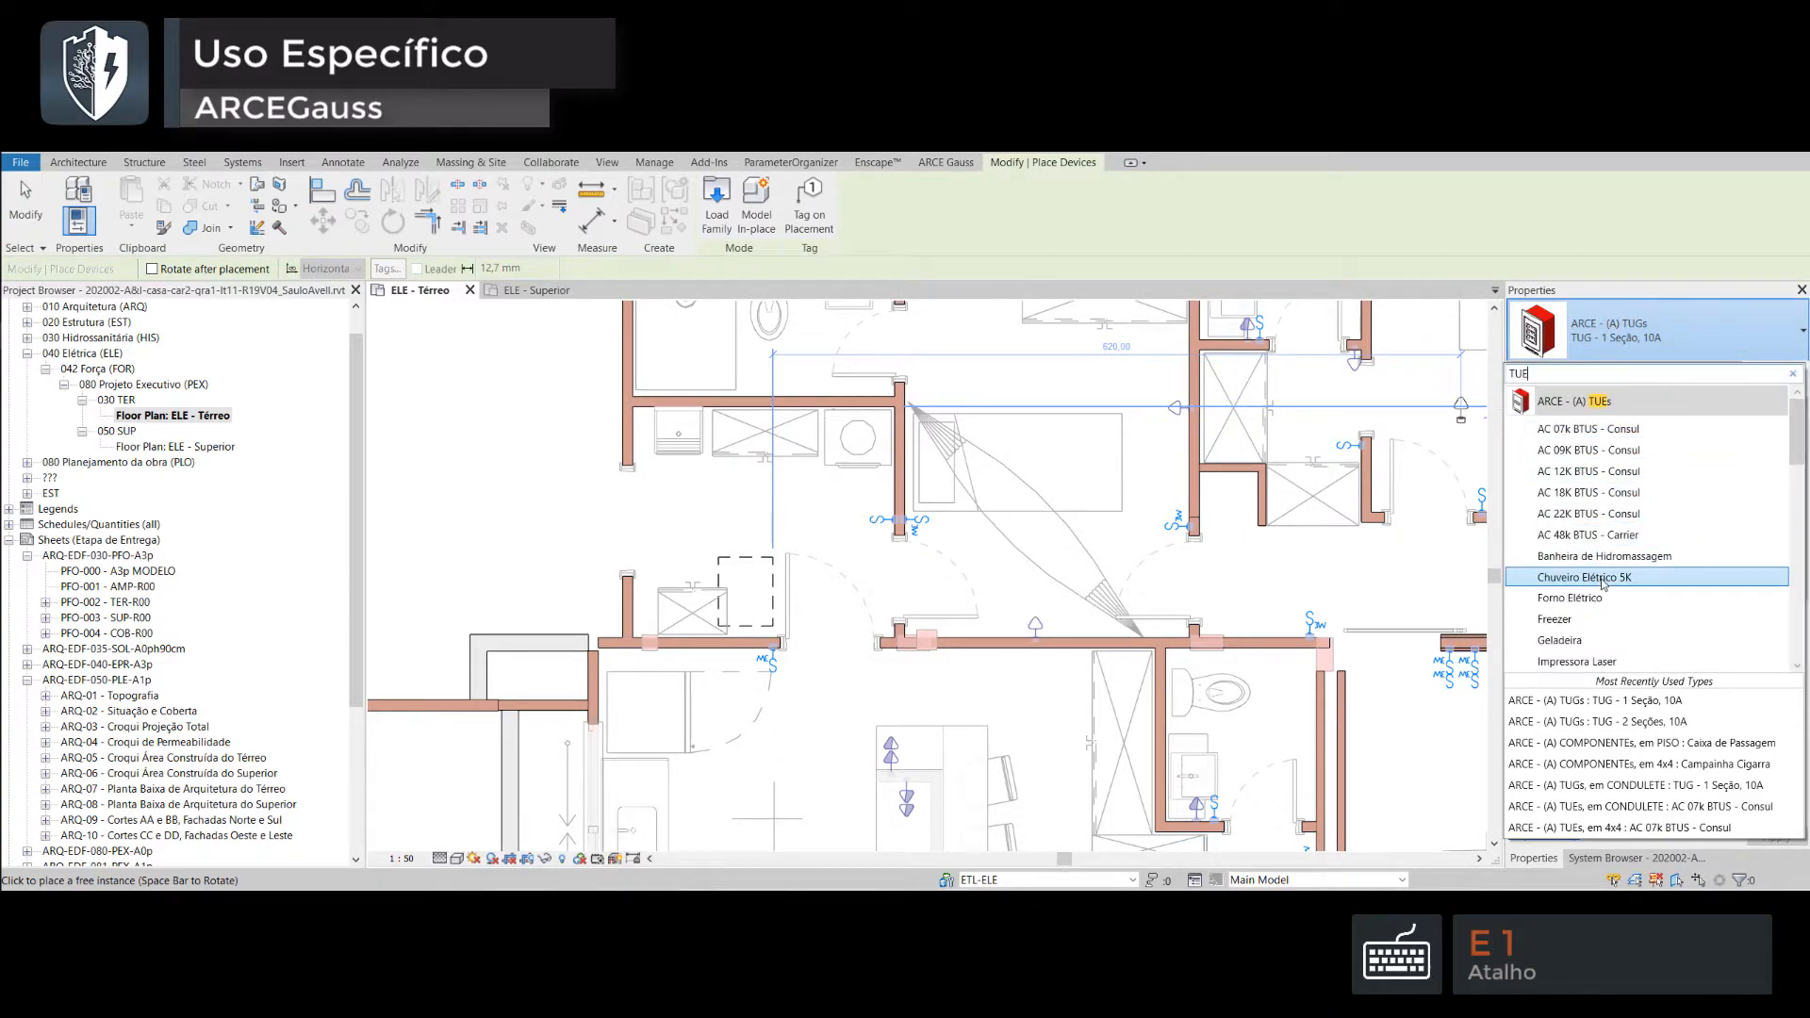
pyautogui.scroll(-1, 1602, 583)
pyautogui.scroll(-1, 1604, 580)
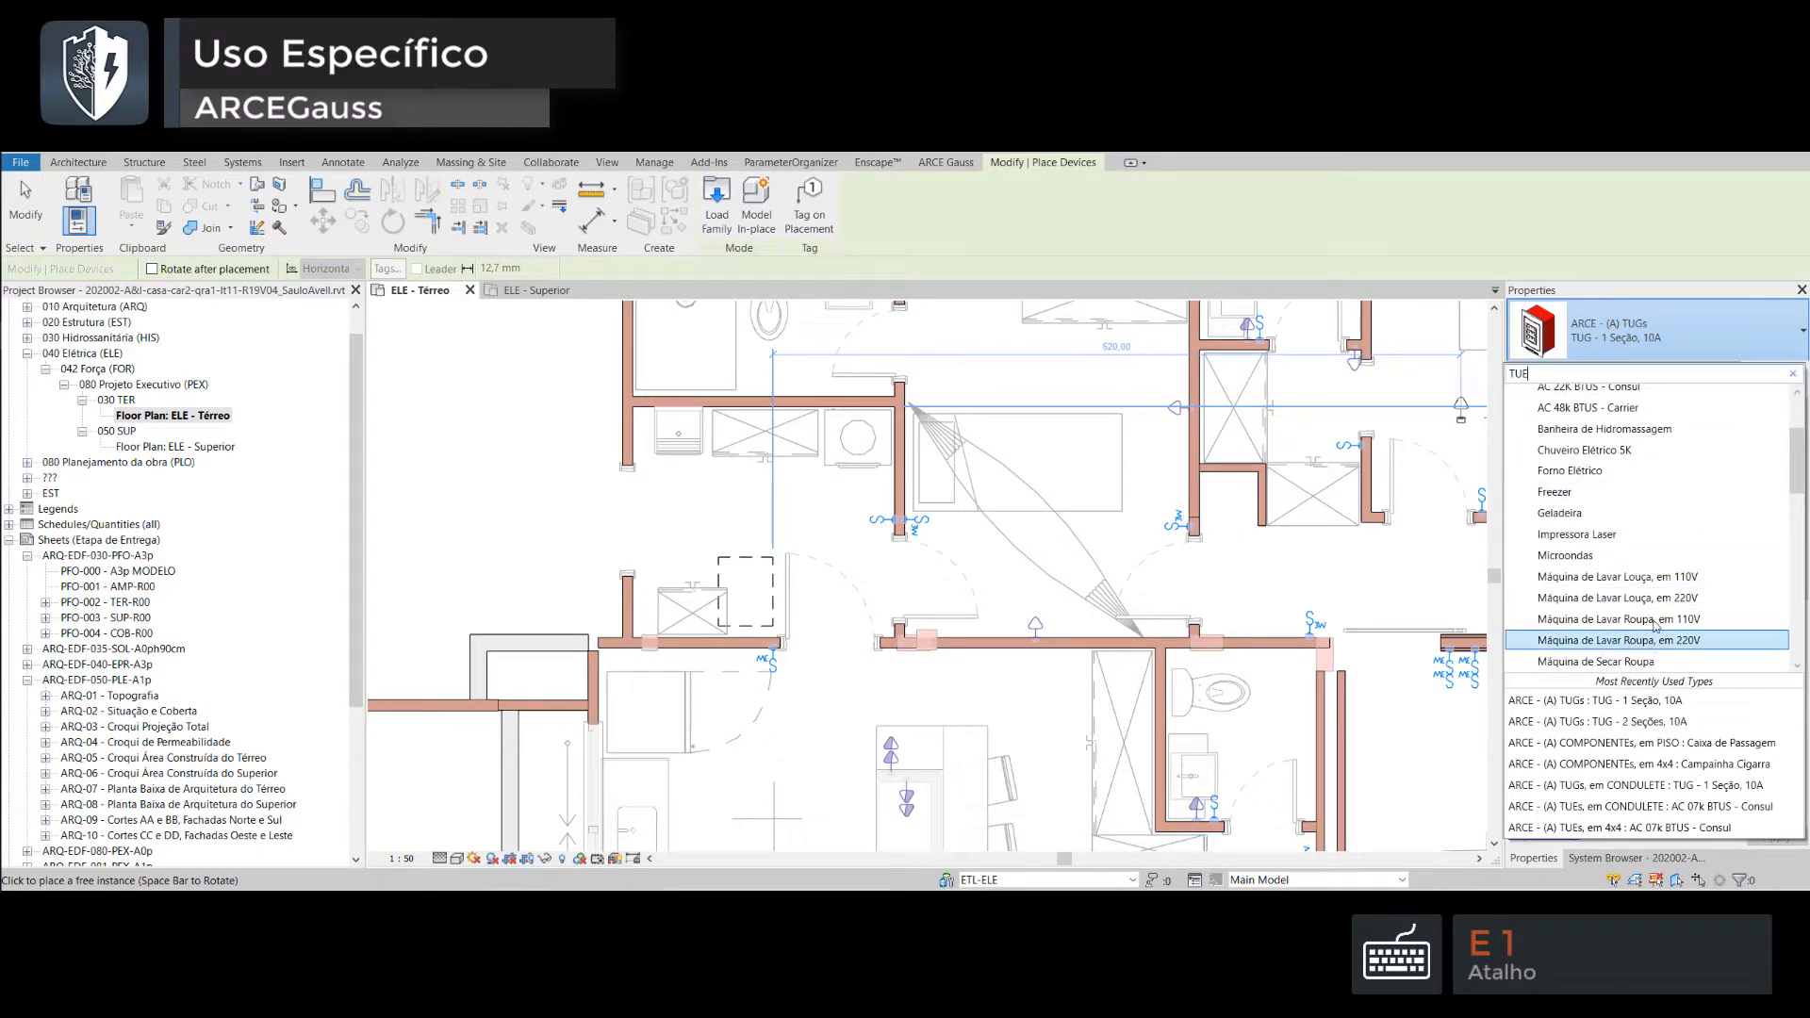
pyautogui.scroll(-1, 1625, 554)
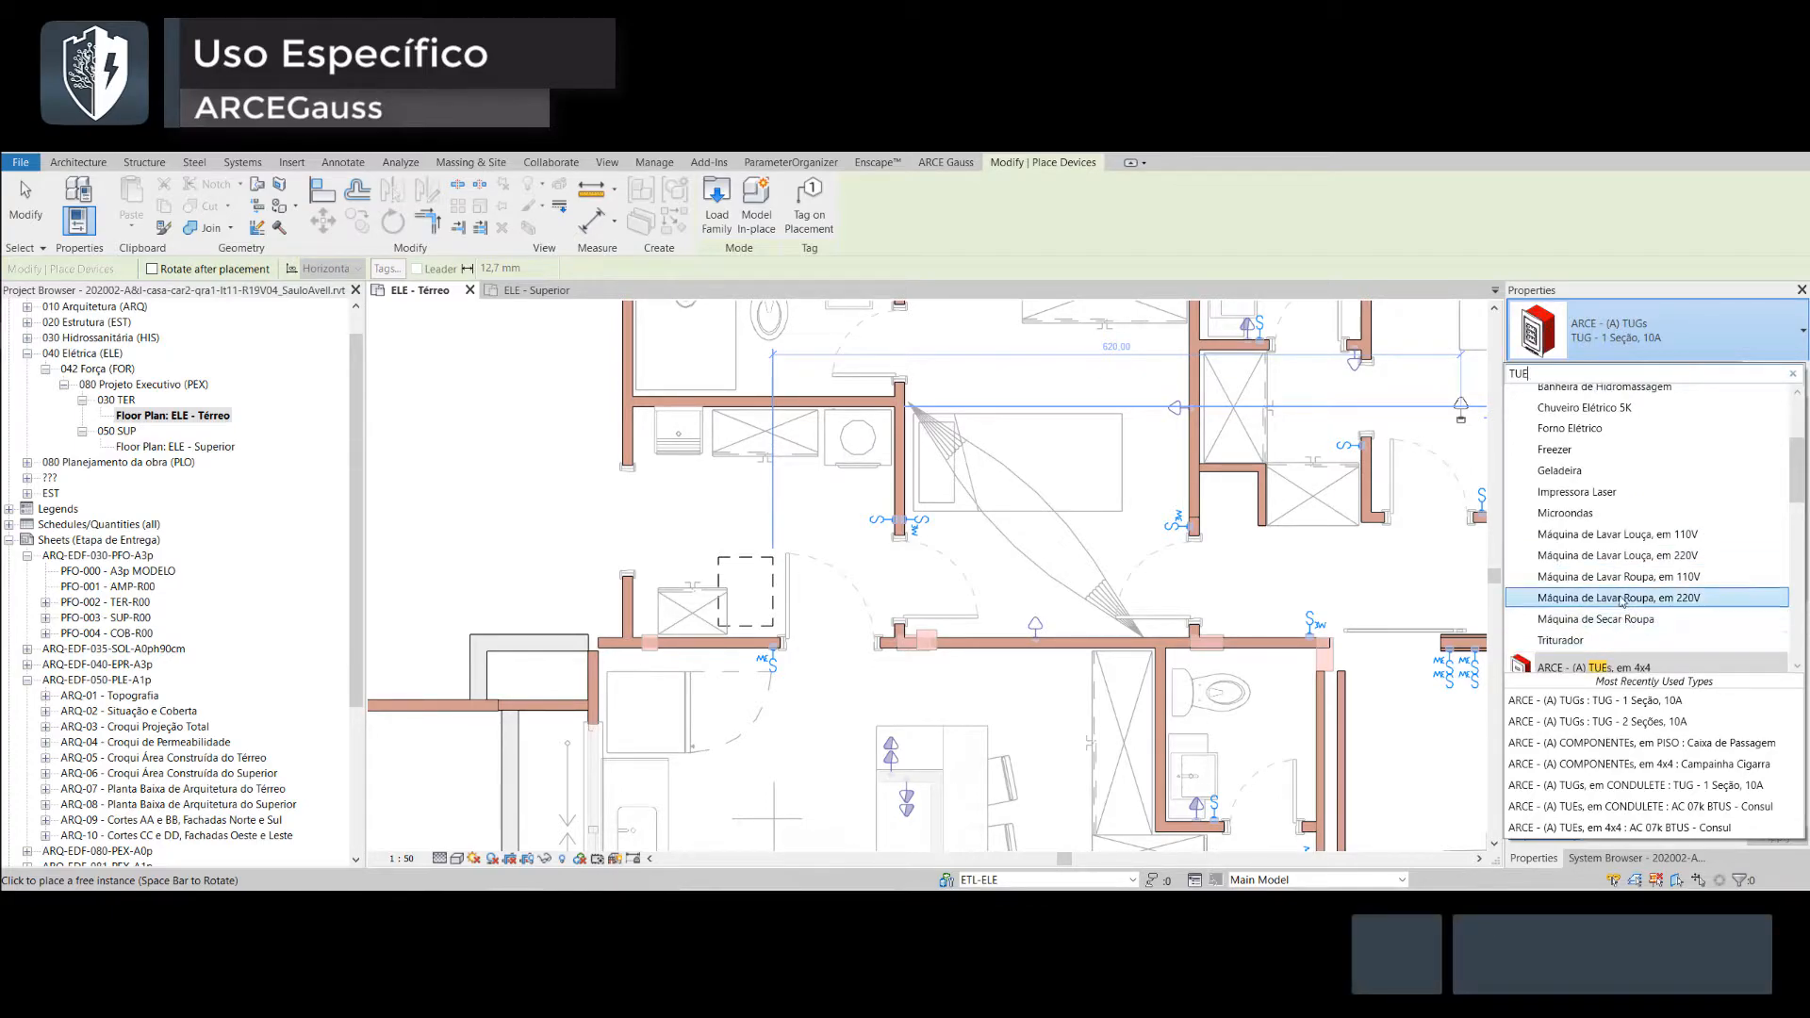
pyautogui.click(1625, 557)
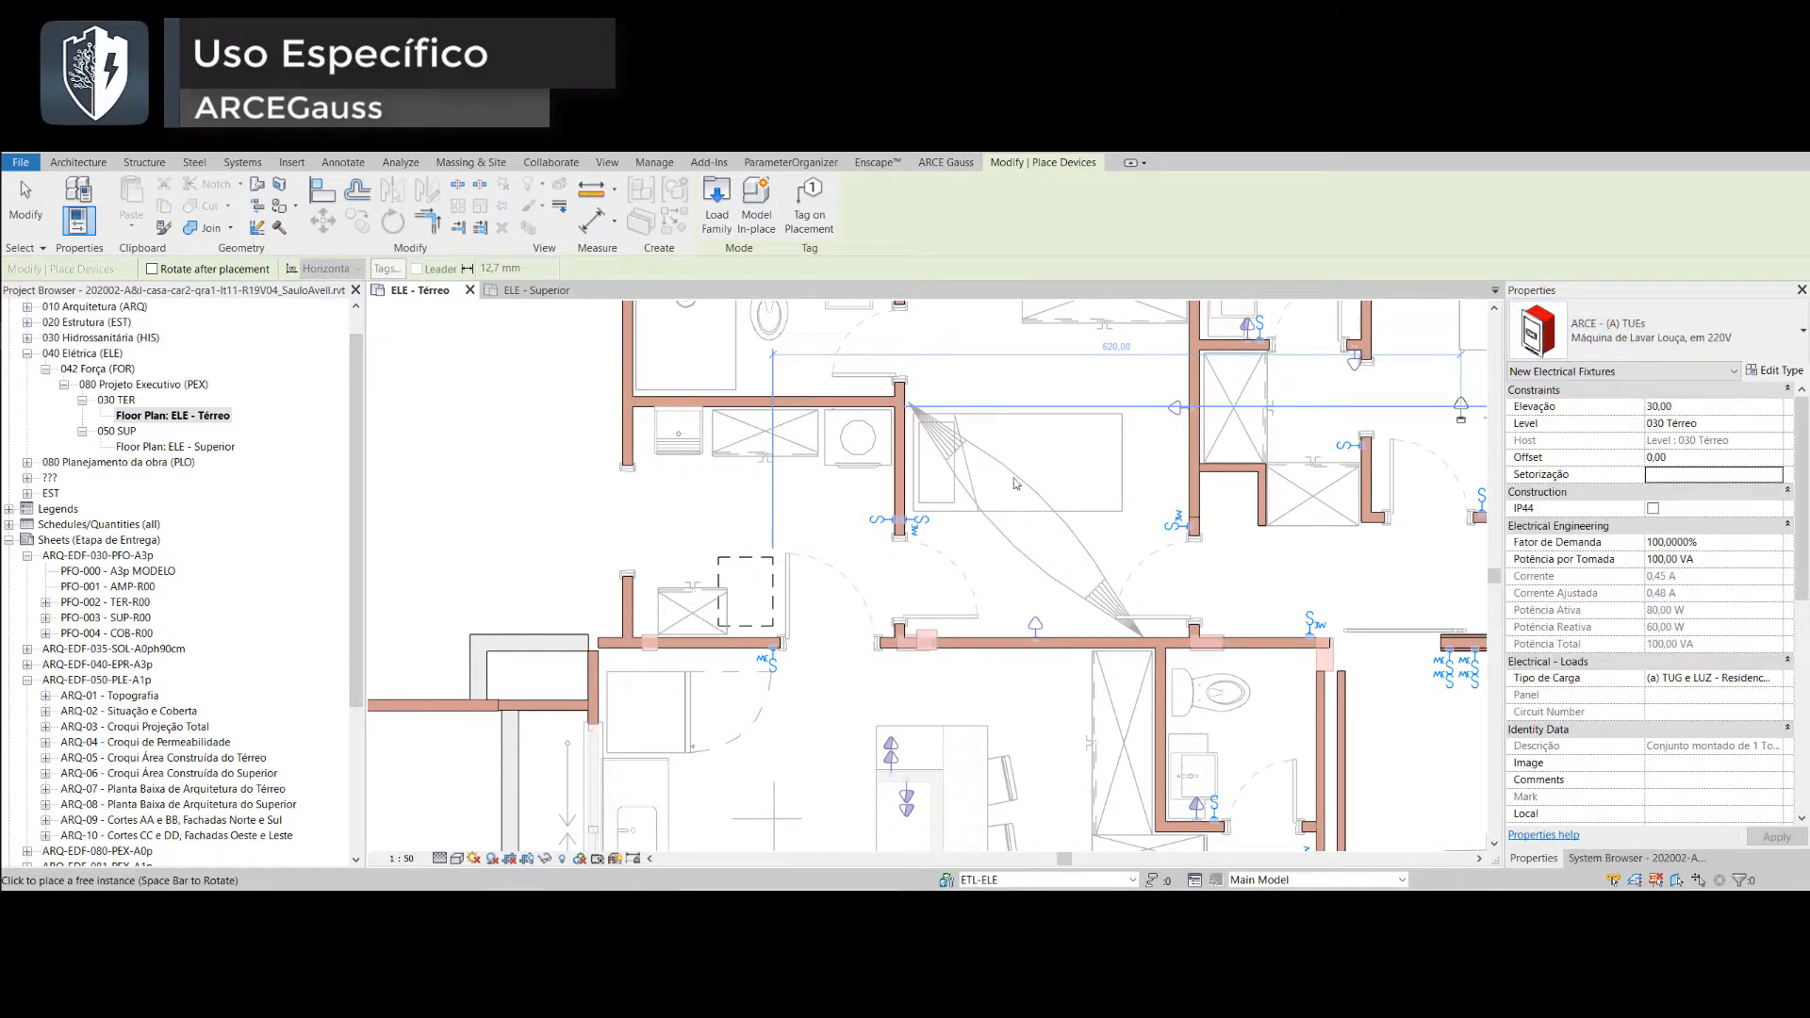
pyautogui.scroll(5, 886, 413)
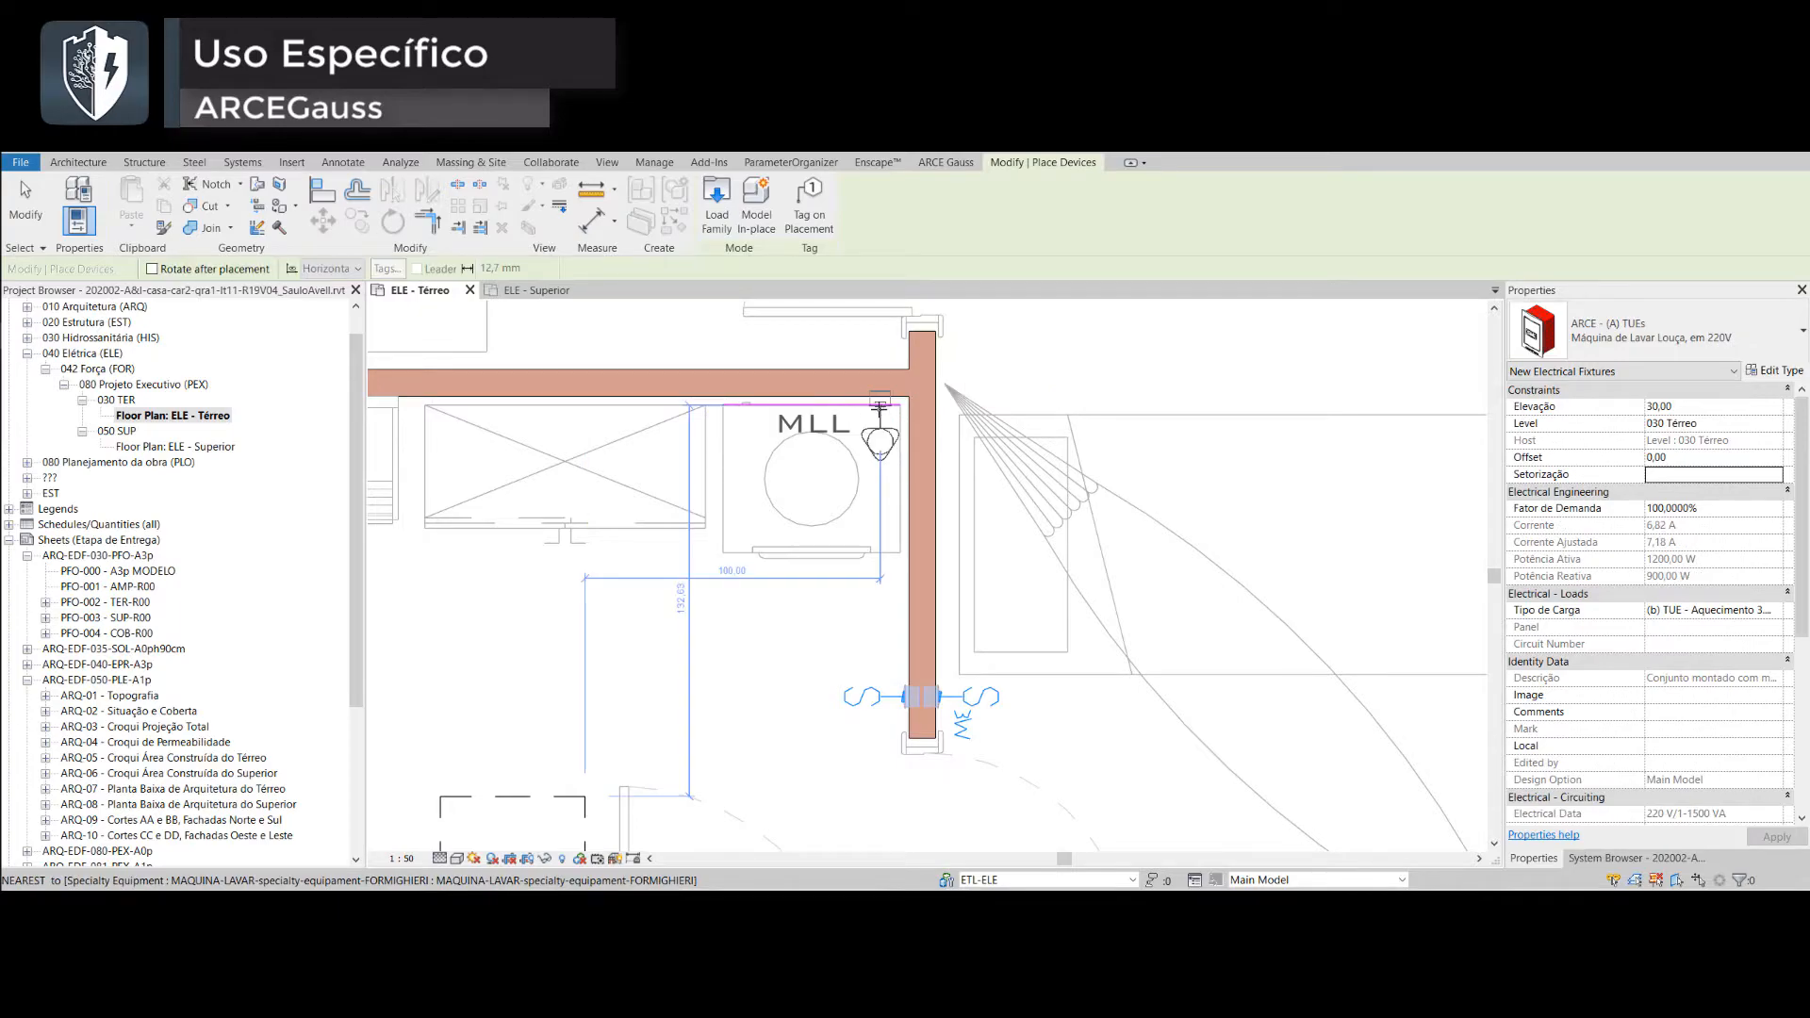
pyautogui.scroll(4, 879, 407)
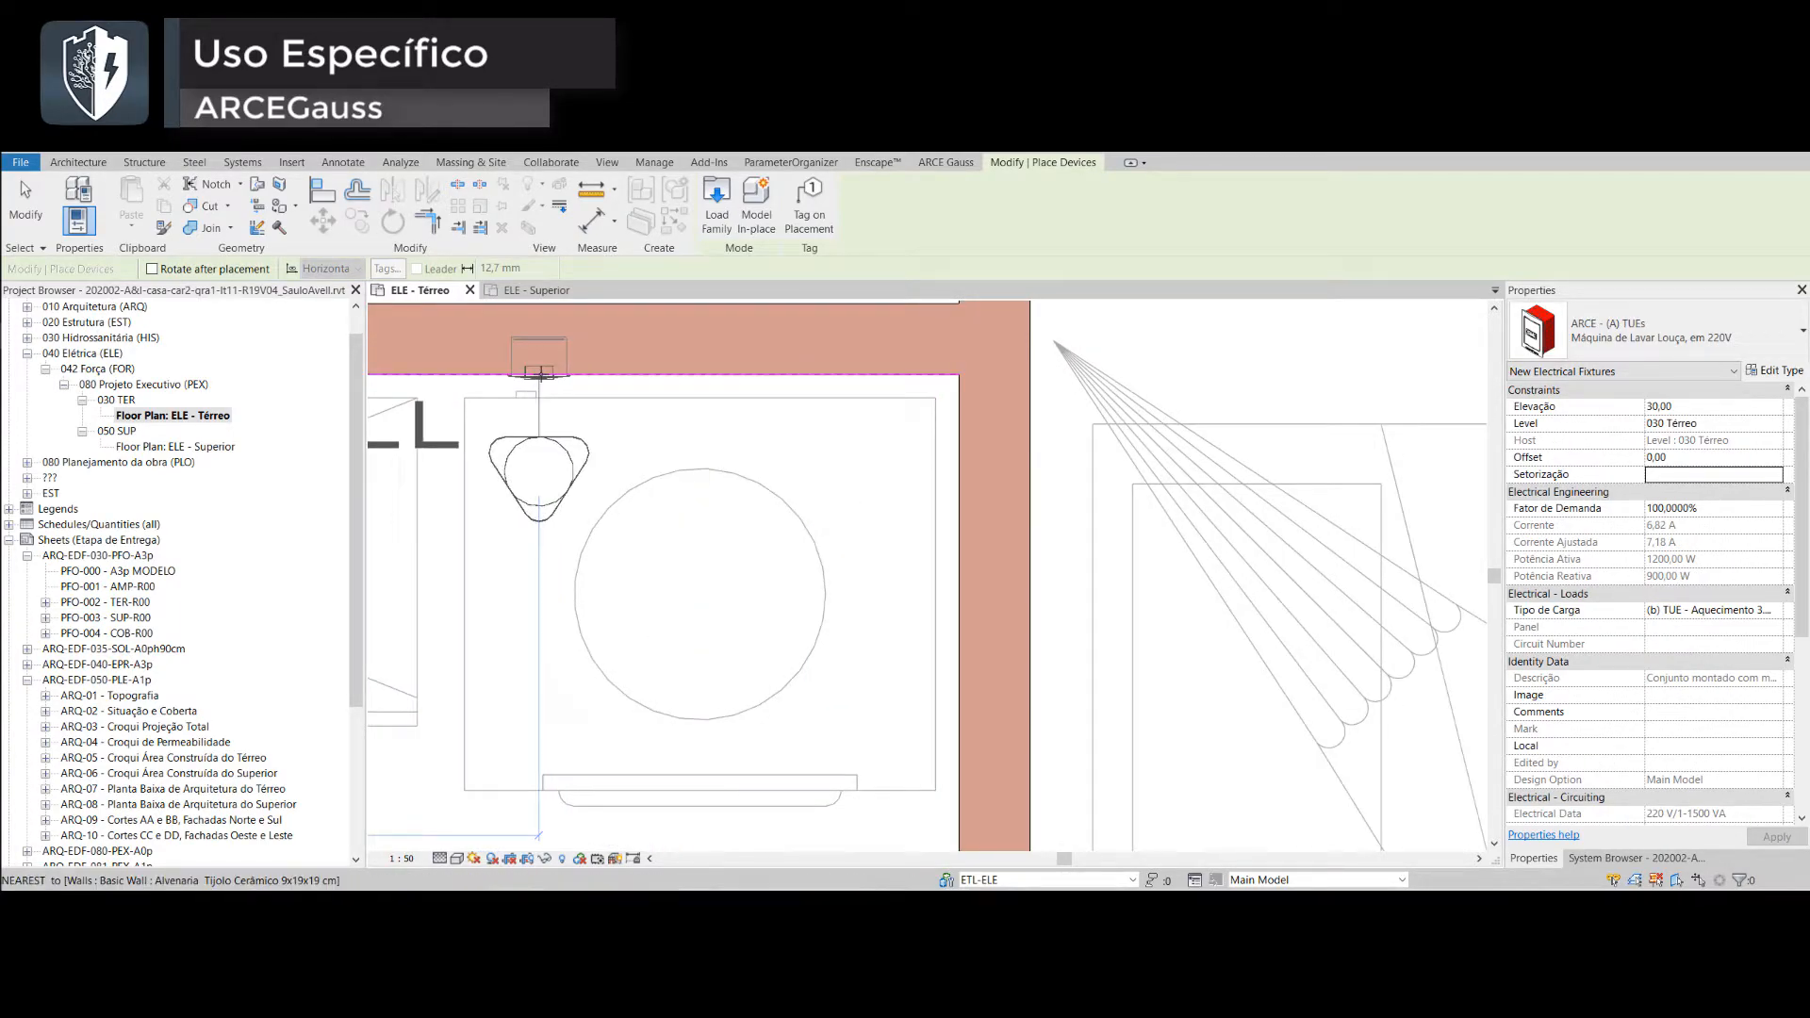
pyautogui.scroll(-3, 641, 396)
pyautogui.click(633, 415)
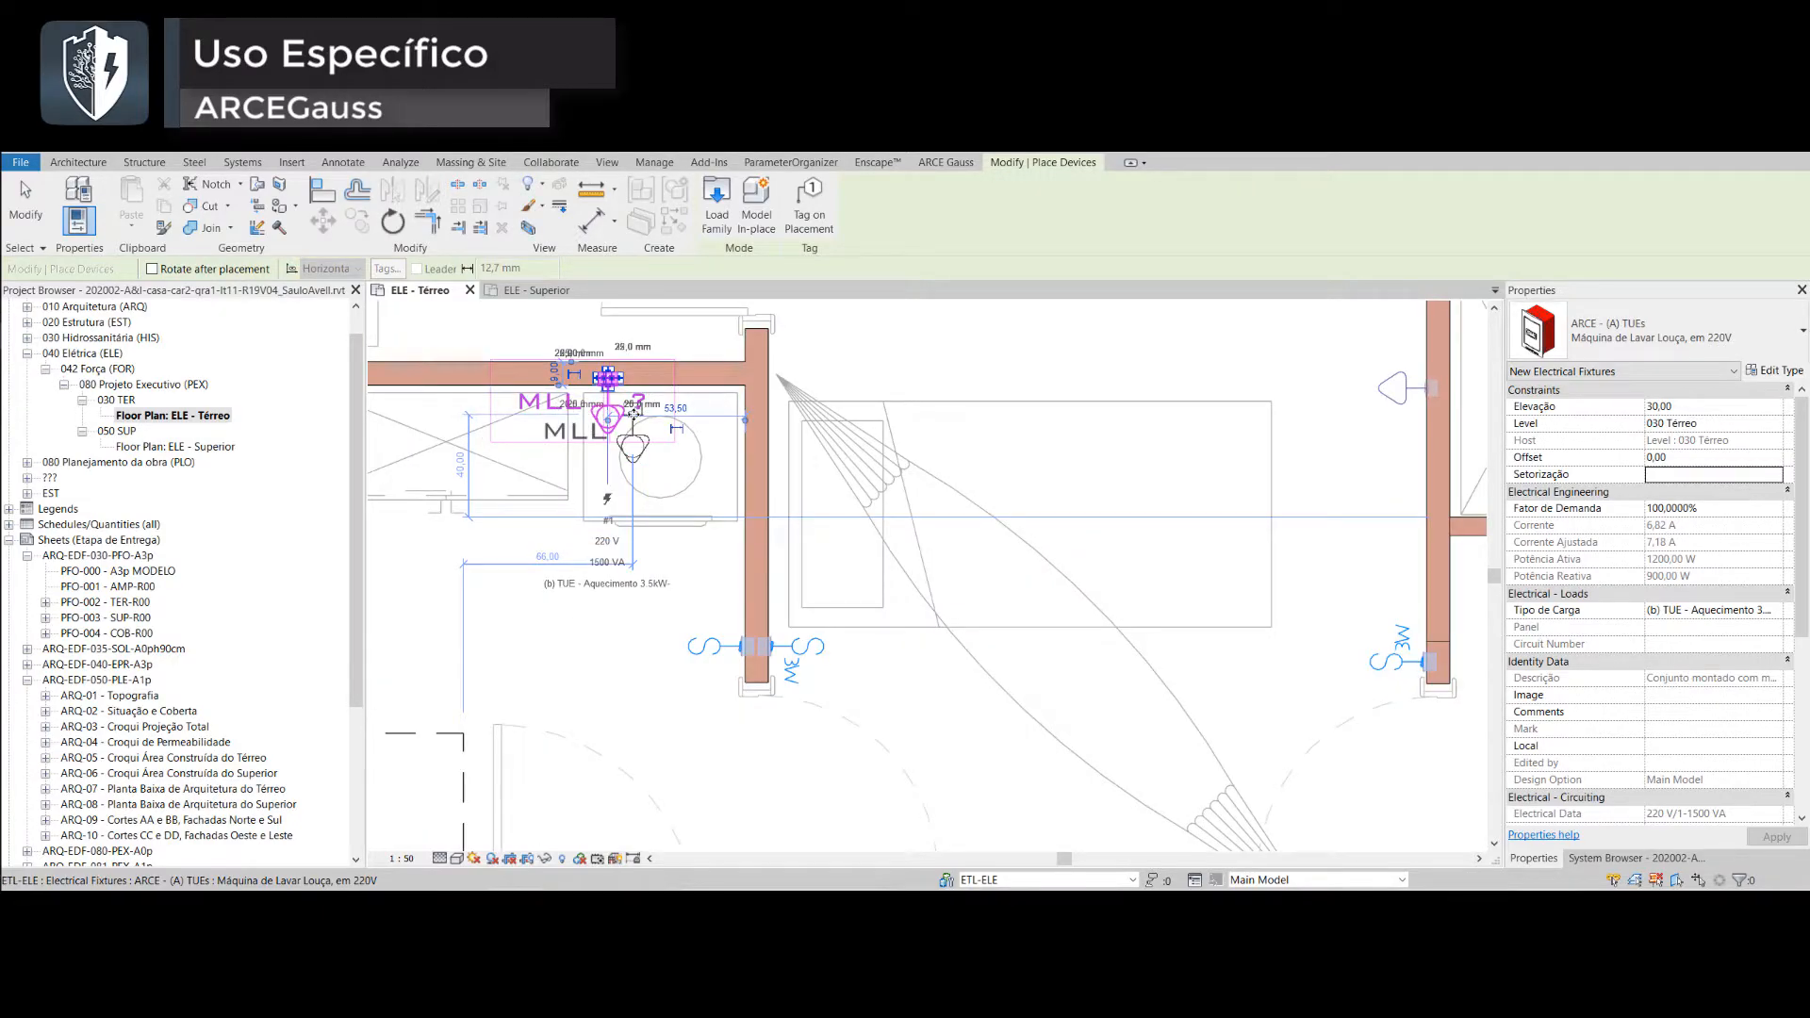
pyautogui.press('Escape')
pyautogui.press('Escape')
# - Change the laundry washing machine's outlet to the type Máquina de Secar Roupa
pyautogui.scroll(-3, 633, 415)
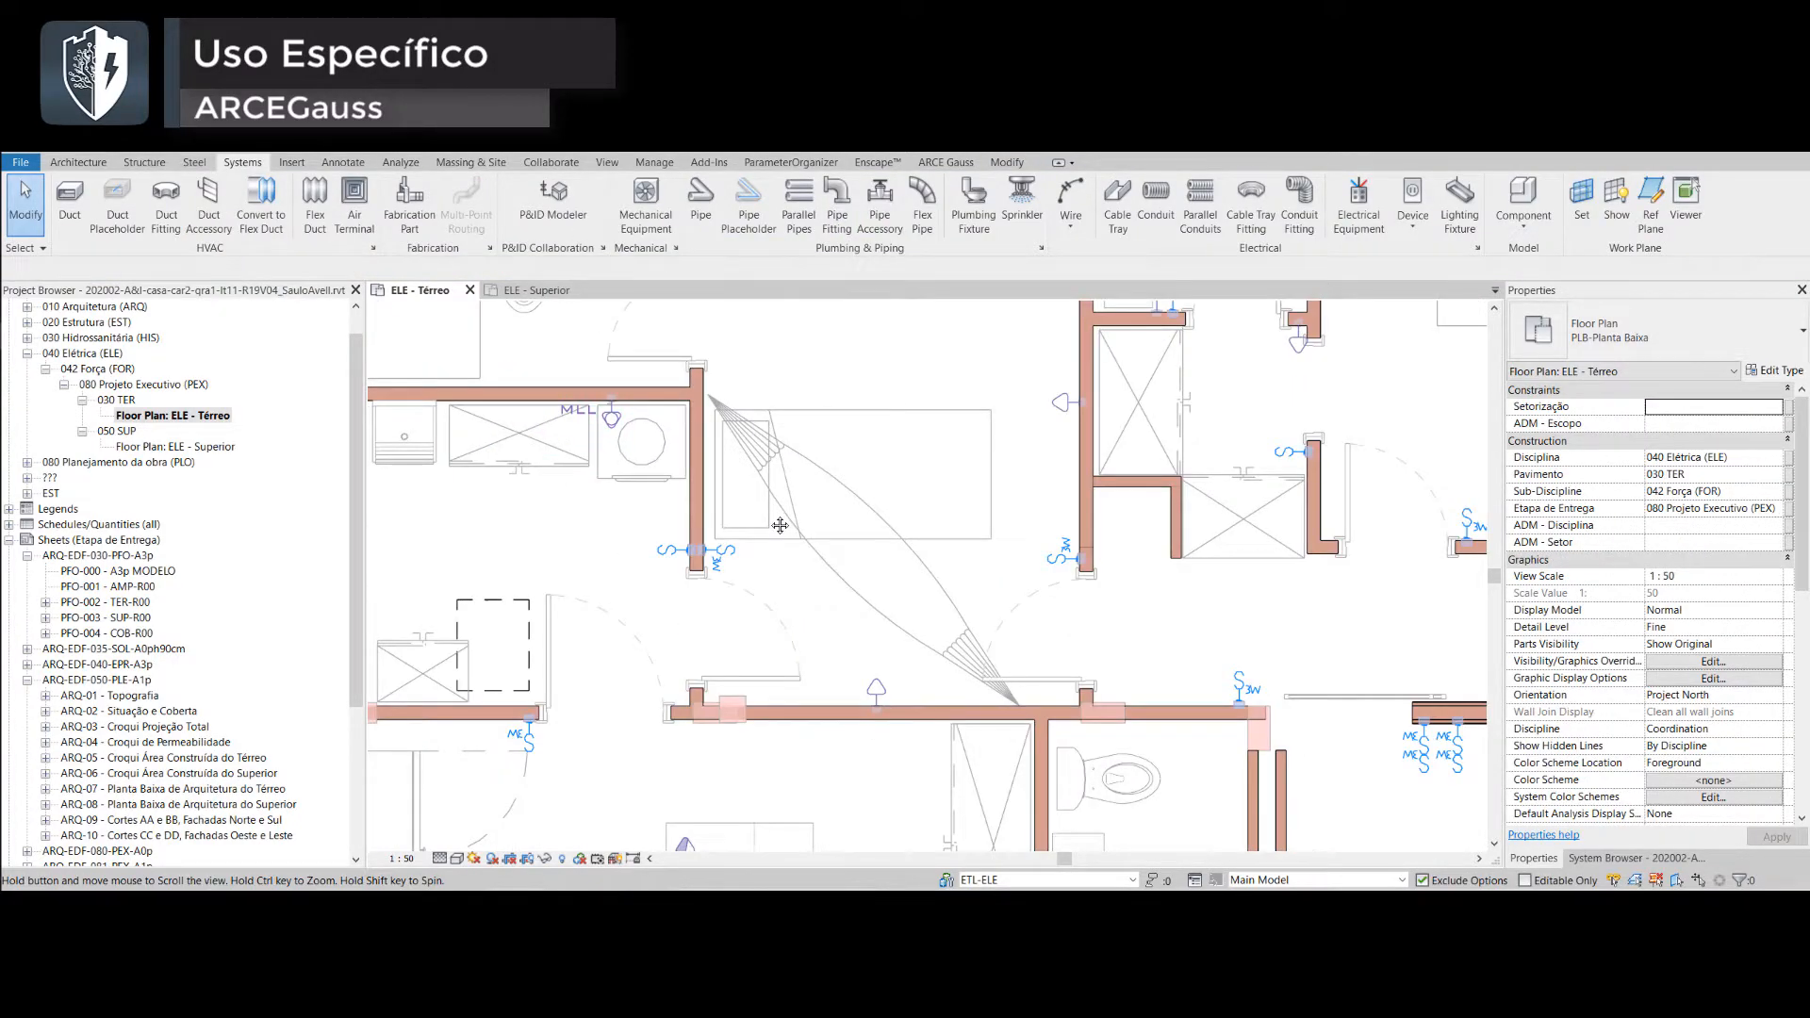
pyautogui.click(767, 379)
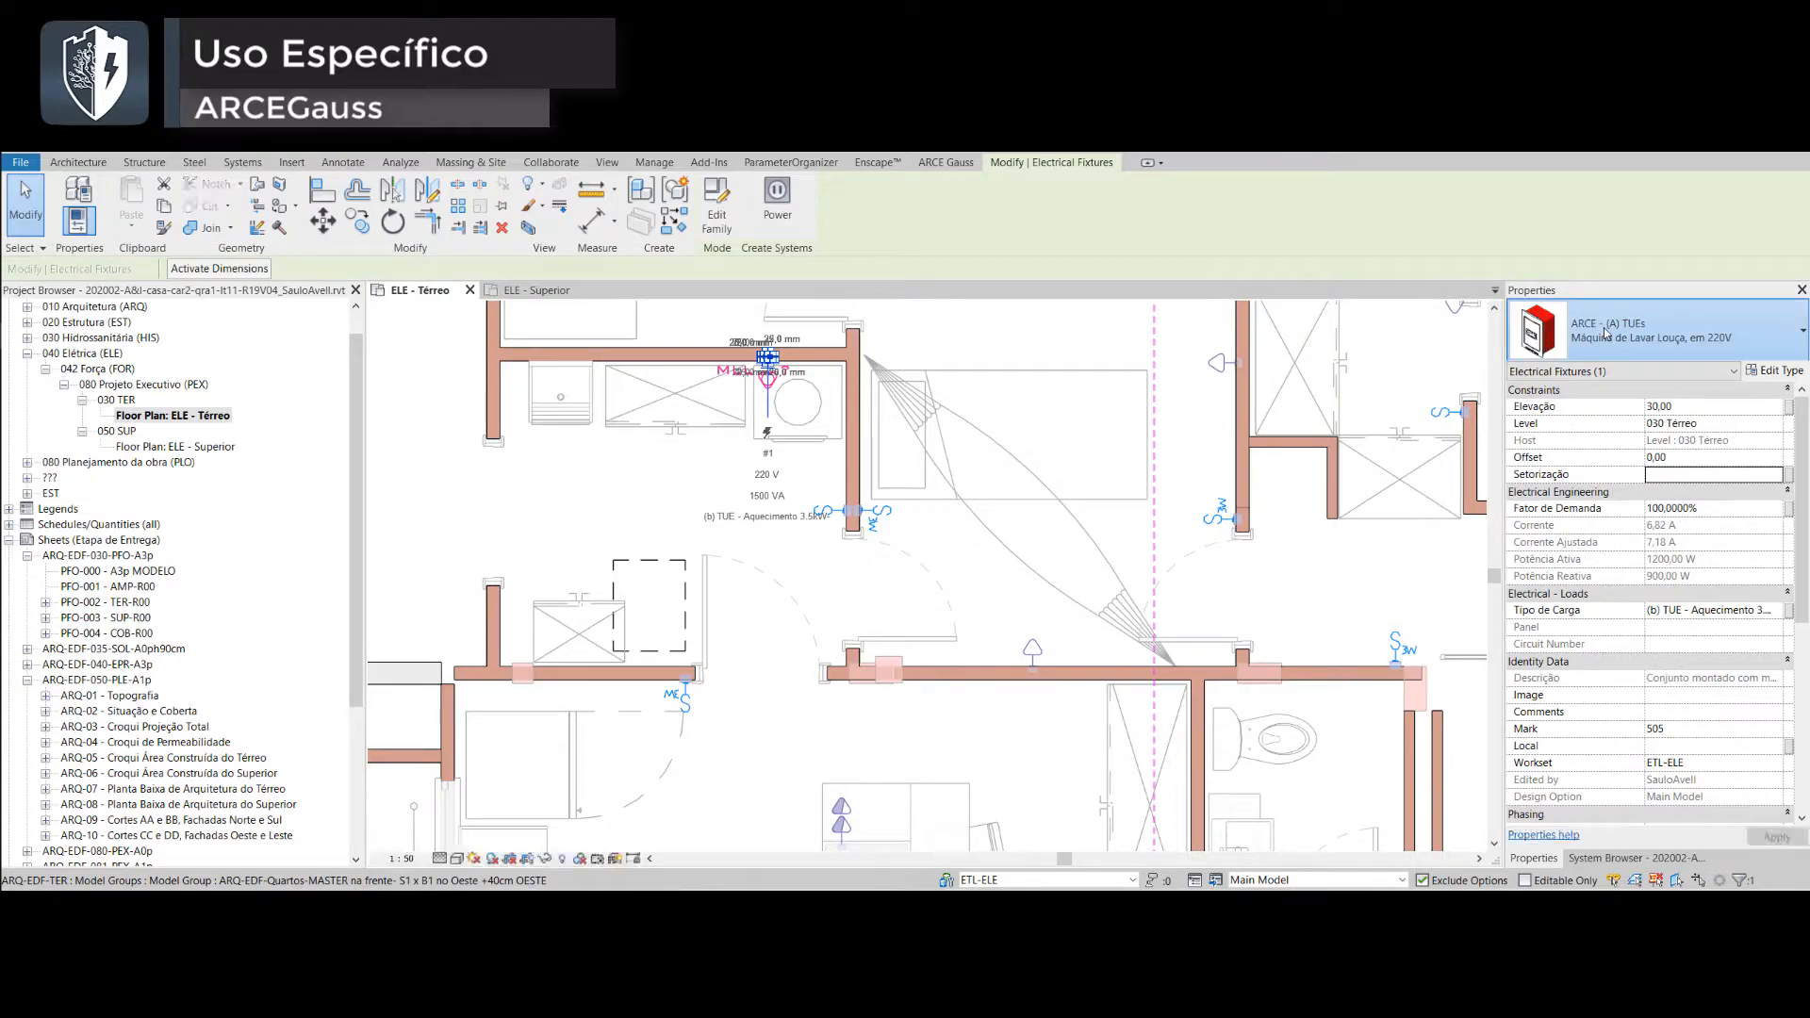
pyautogui.click(1605, 334)
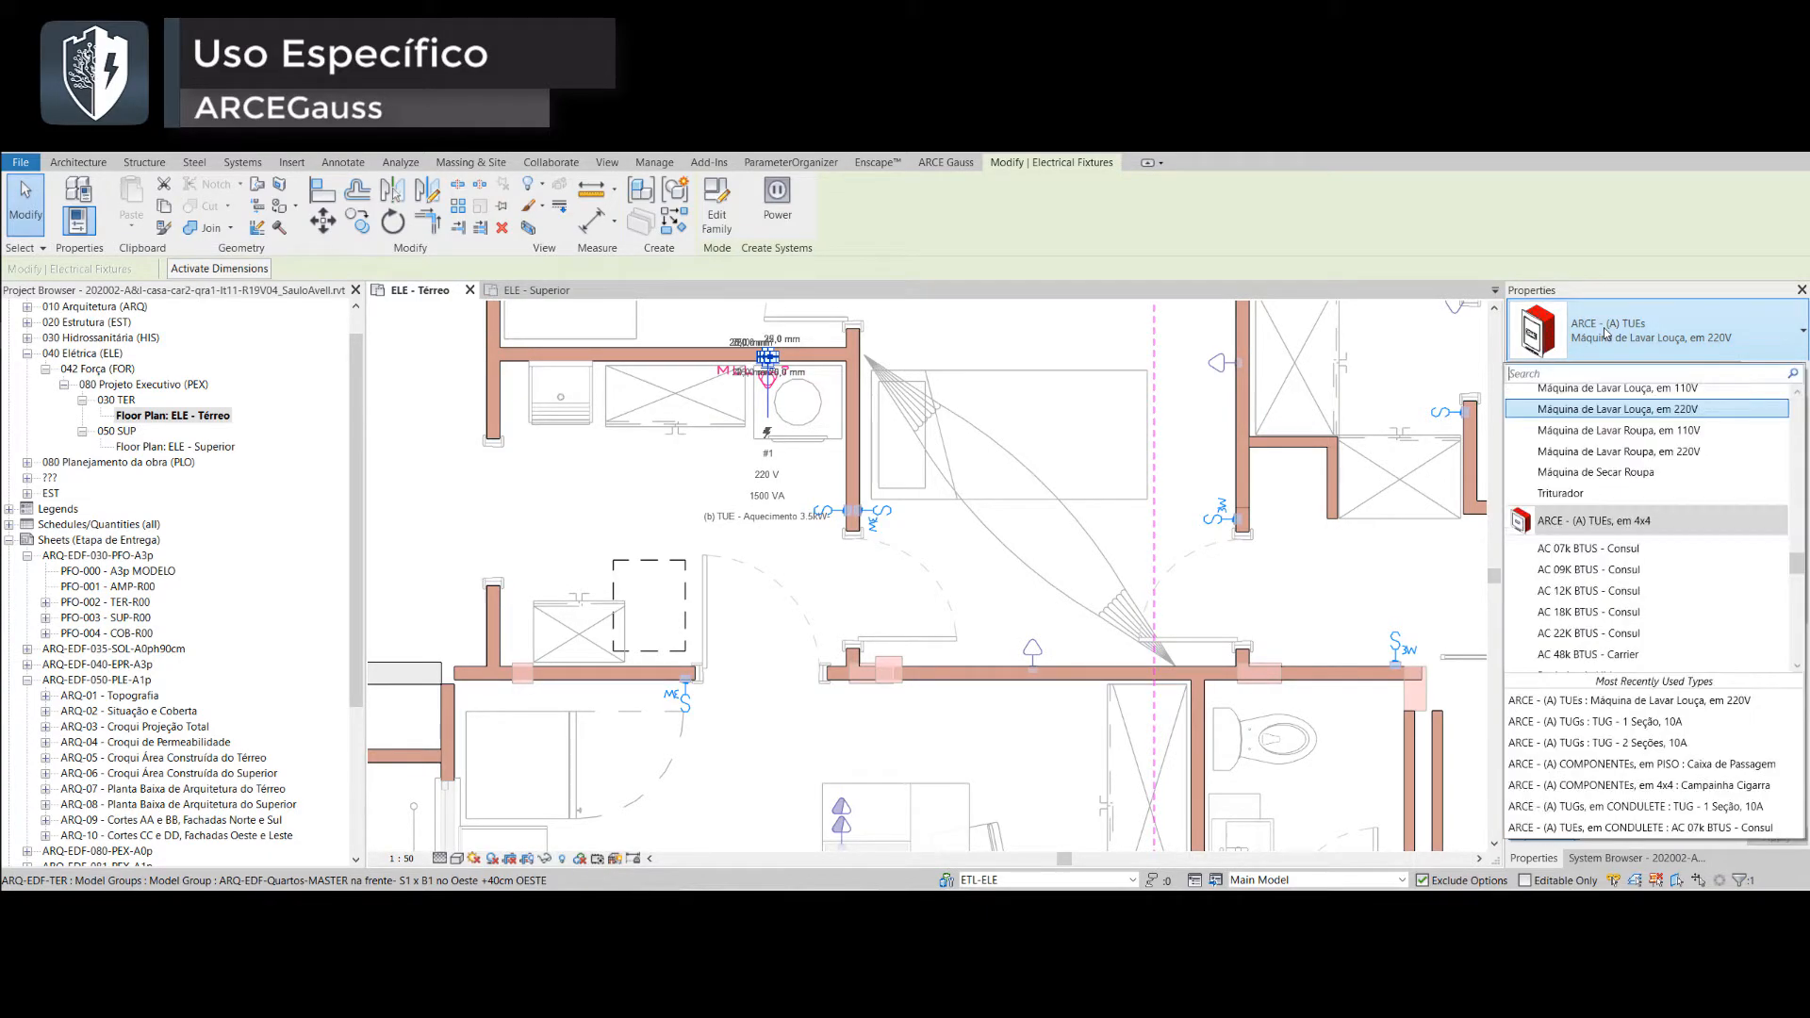
pyautogui.click(1643, 473)
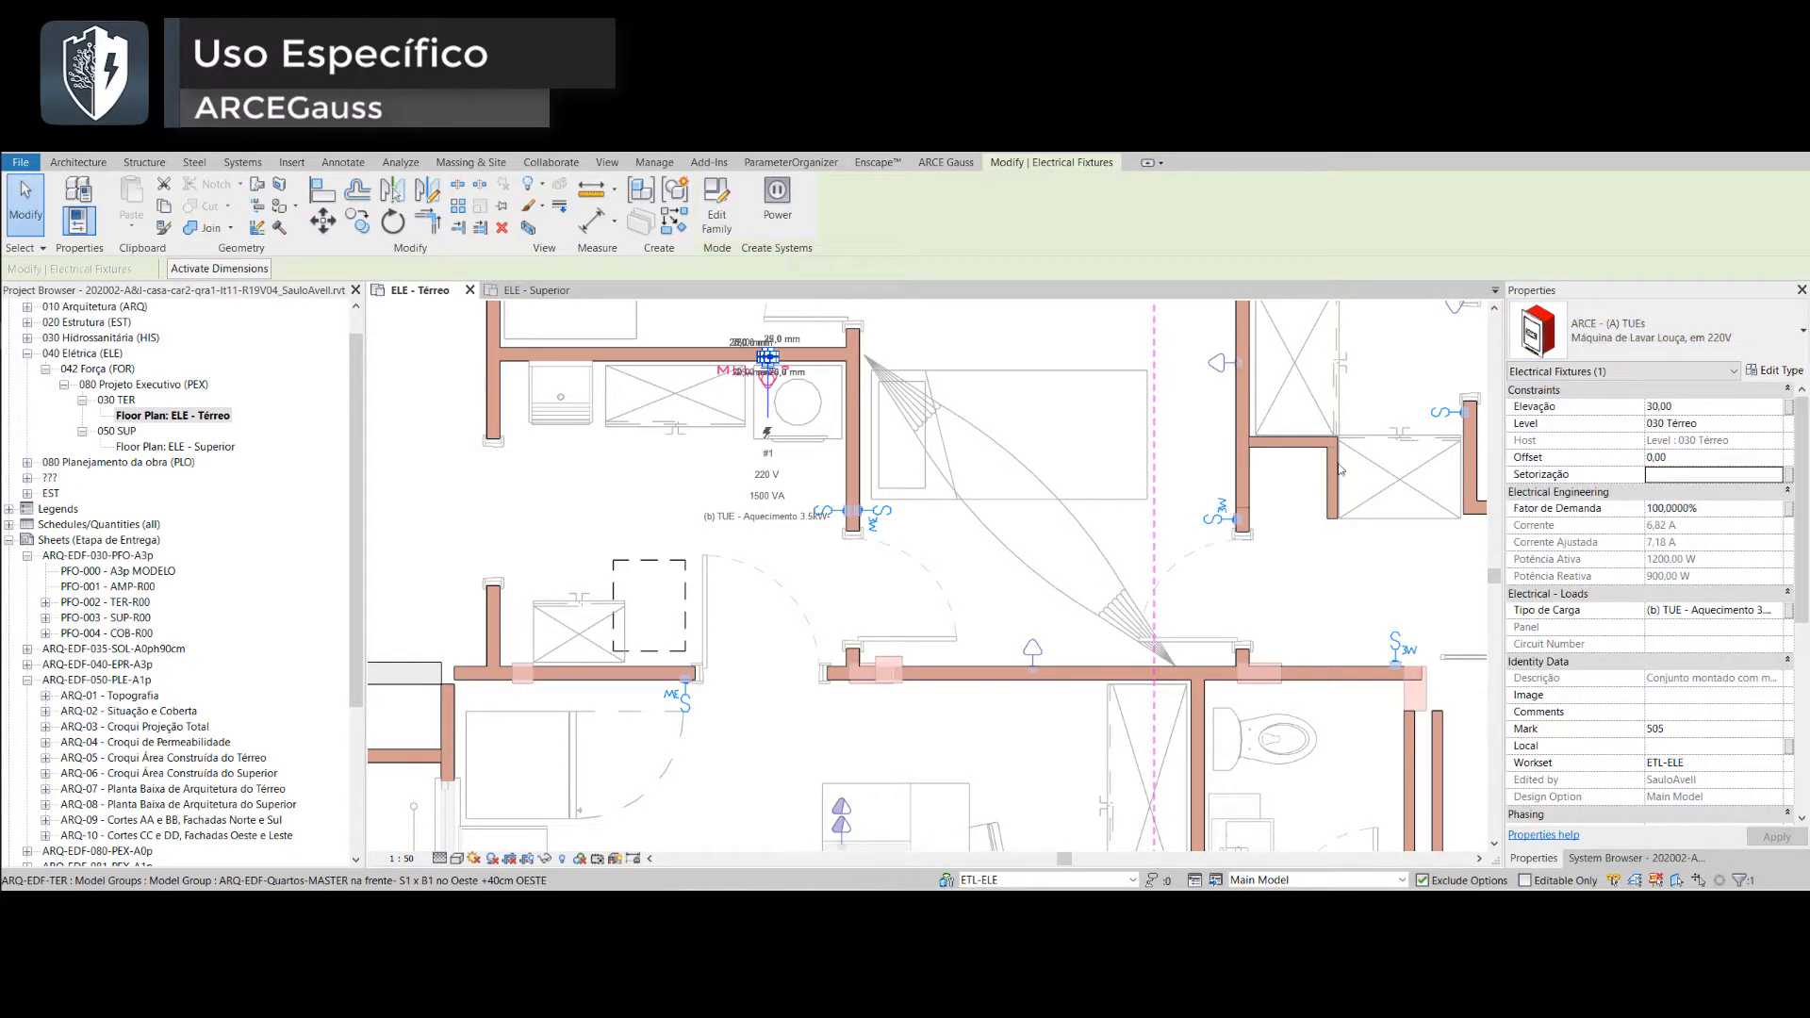
pyautogui.click(826, 612)
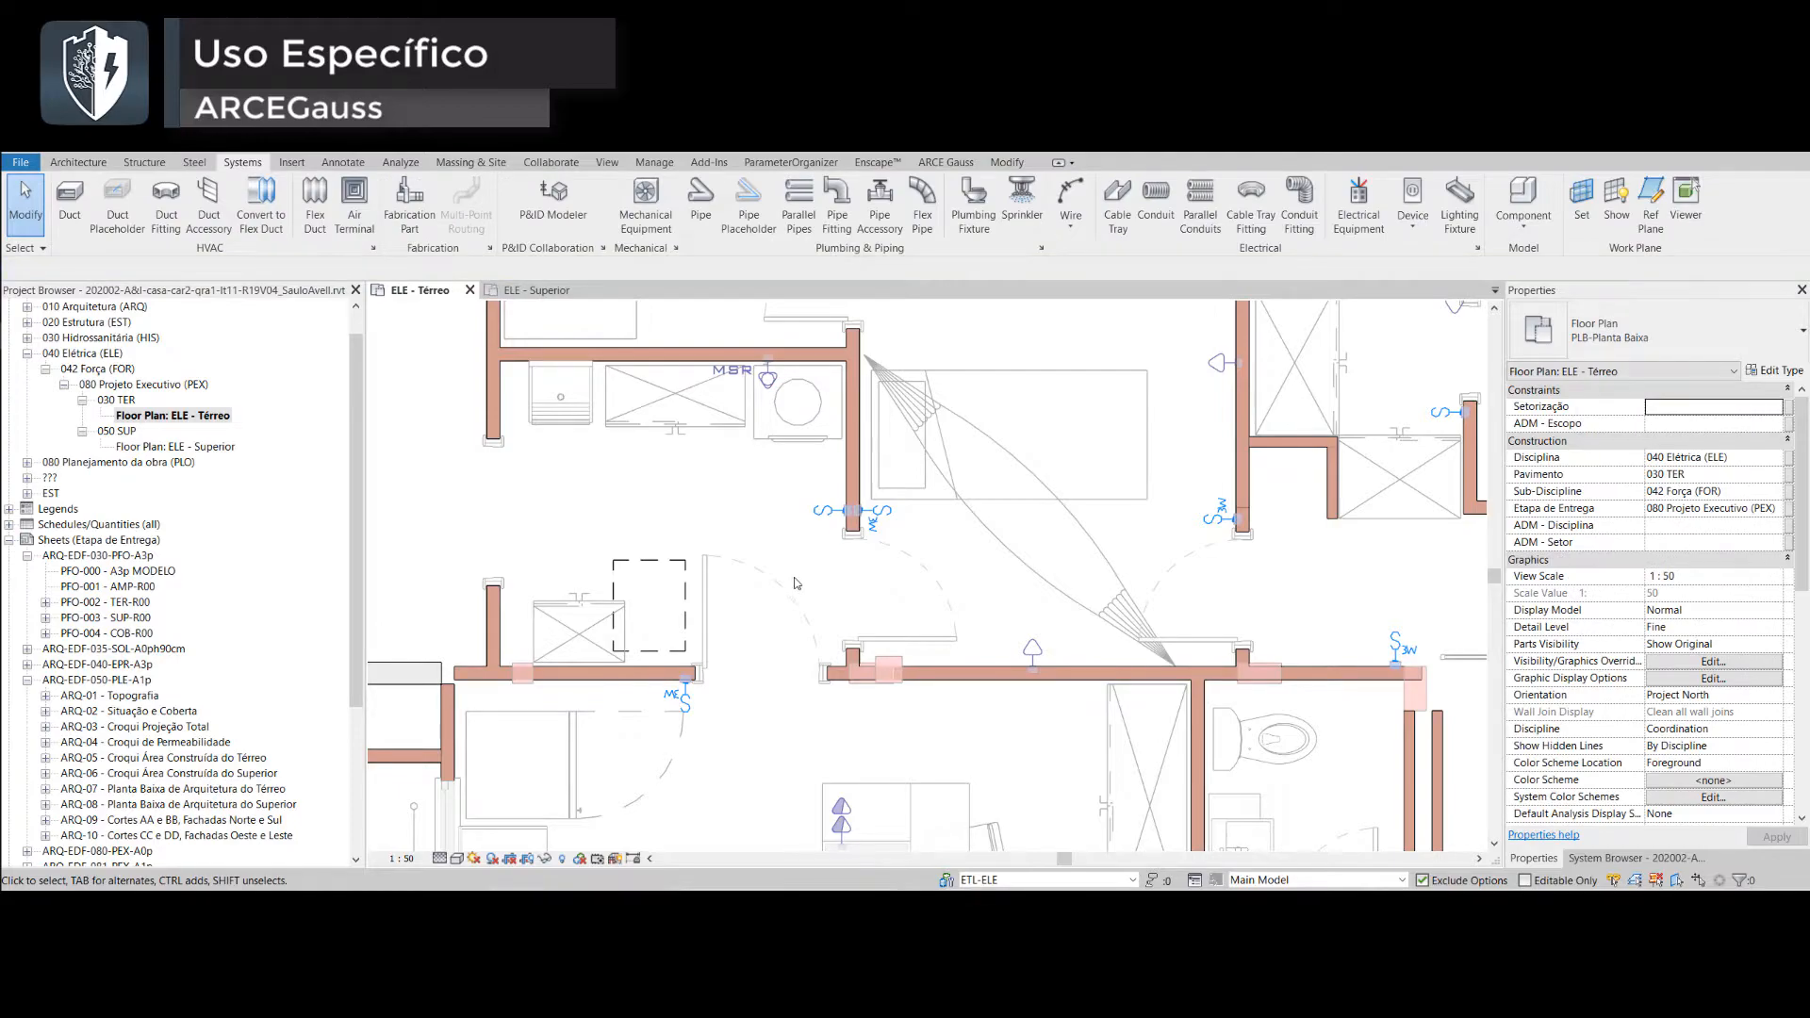
# - Review the type properties and electrical power values of the laundry's Máquina de Secar Roupa outlet
pyautogui.scroll(-3, 807, 482)
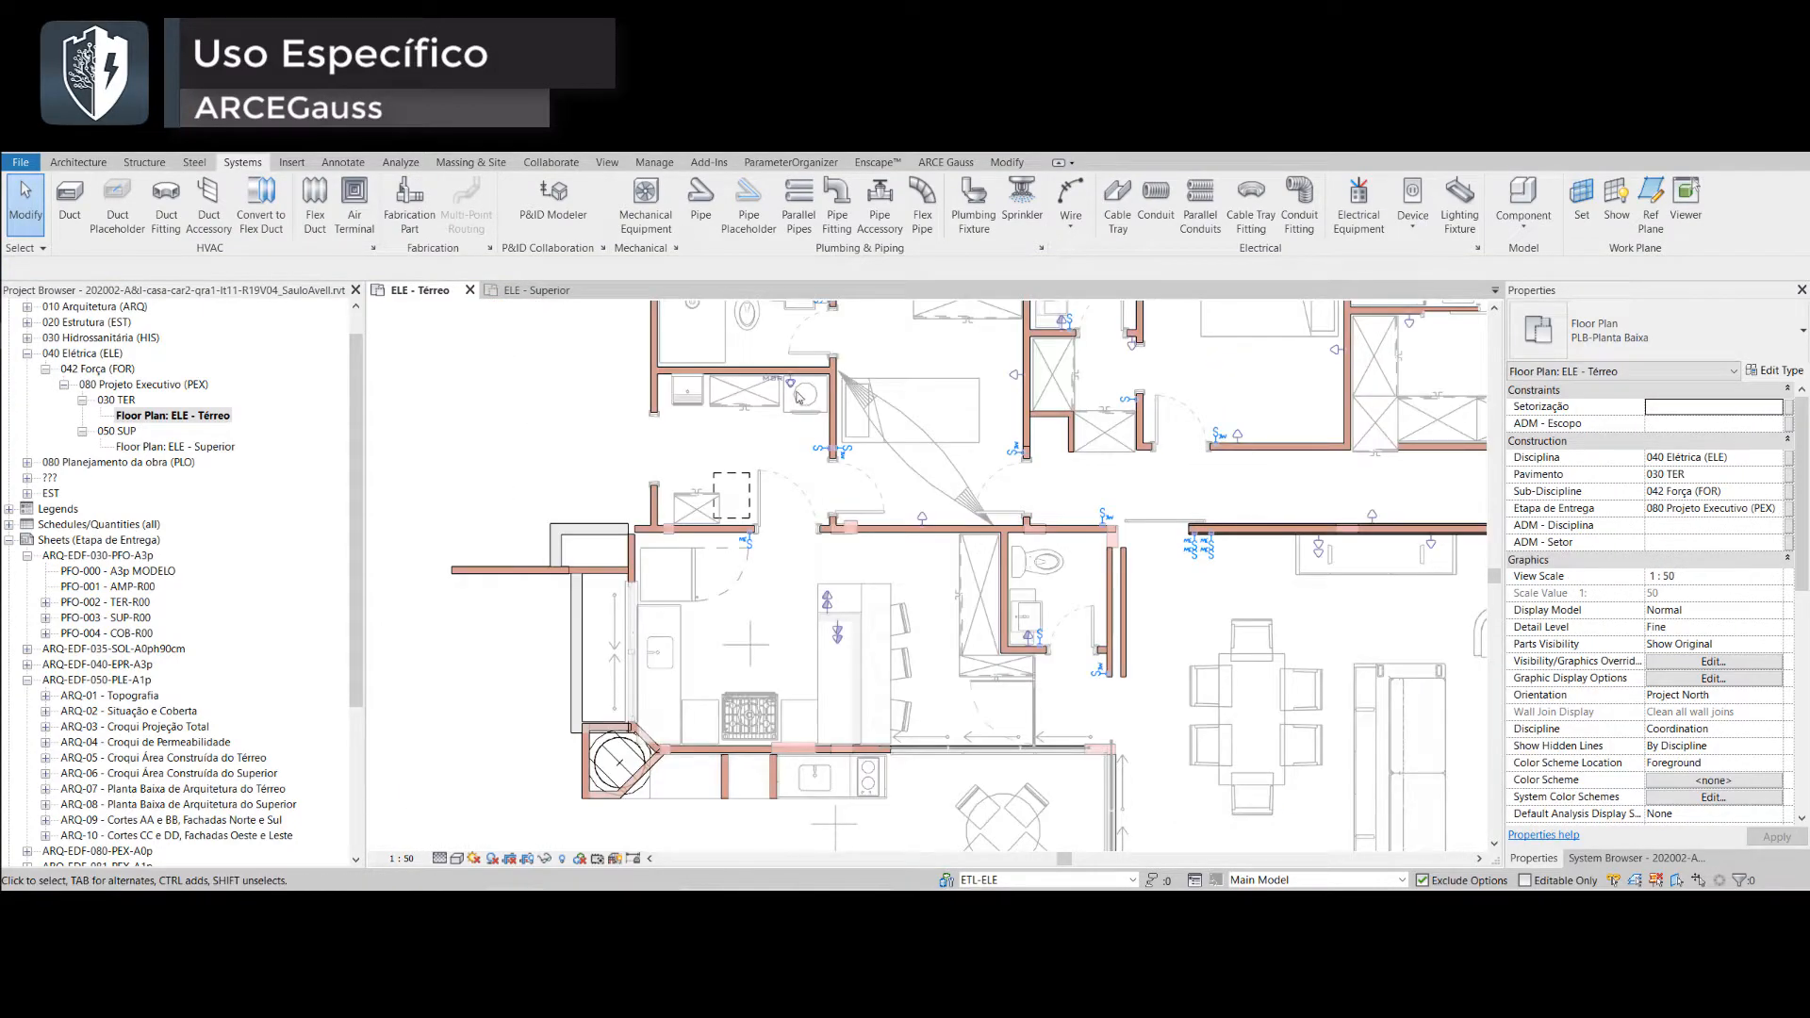
pyautogui.click(797, 394)
pyautogui.click(1800, 372)
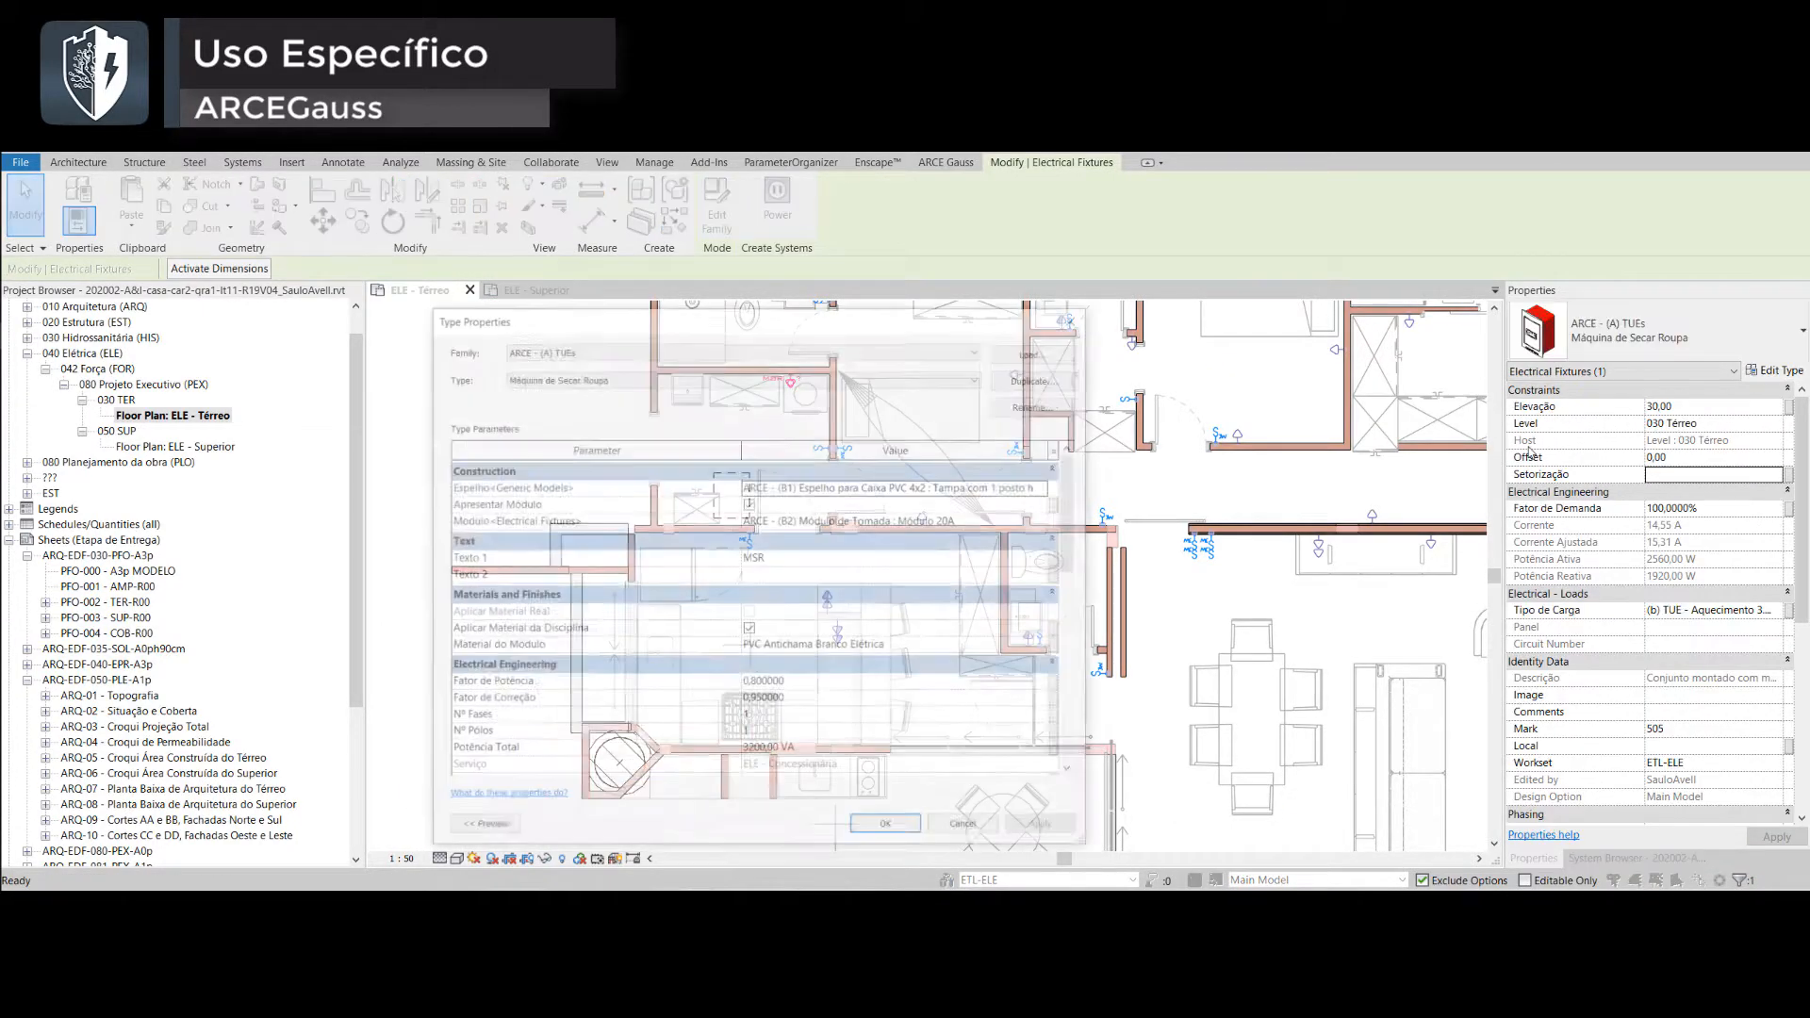
pyautogui.press('Escape')
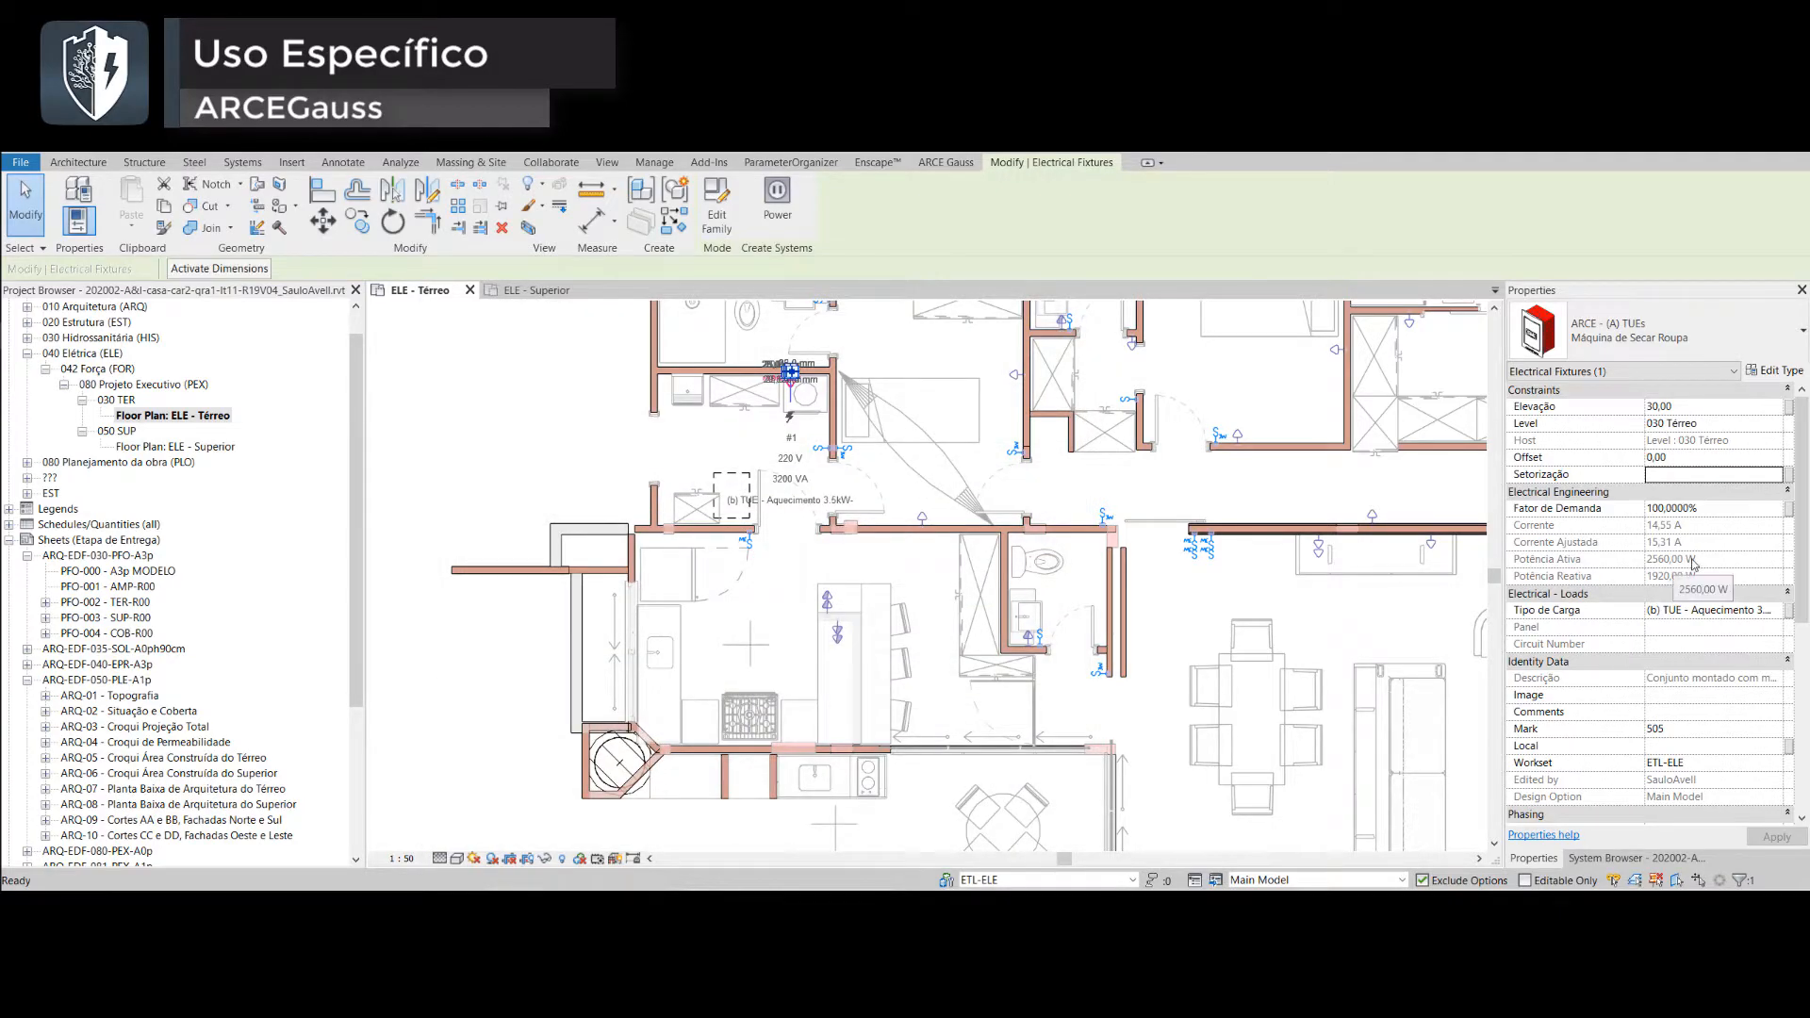
pyautogui.click(886, 495)
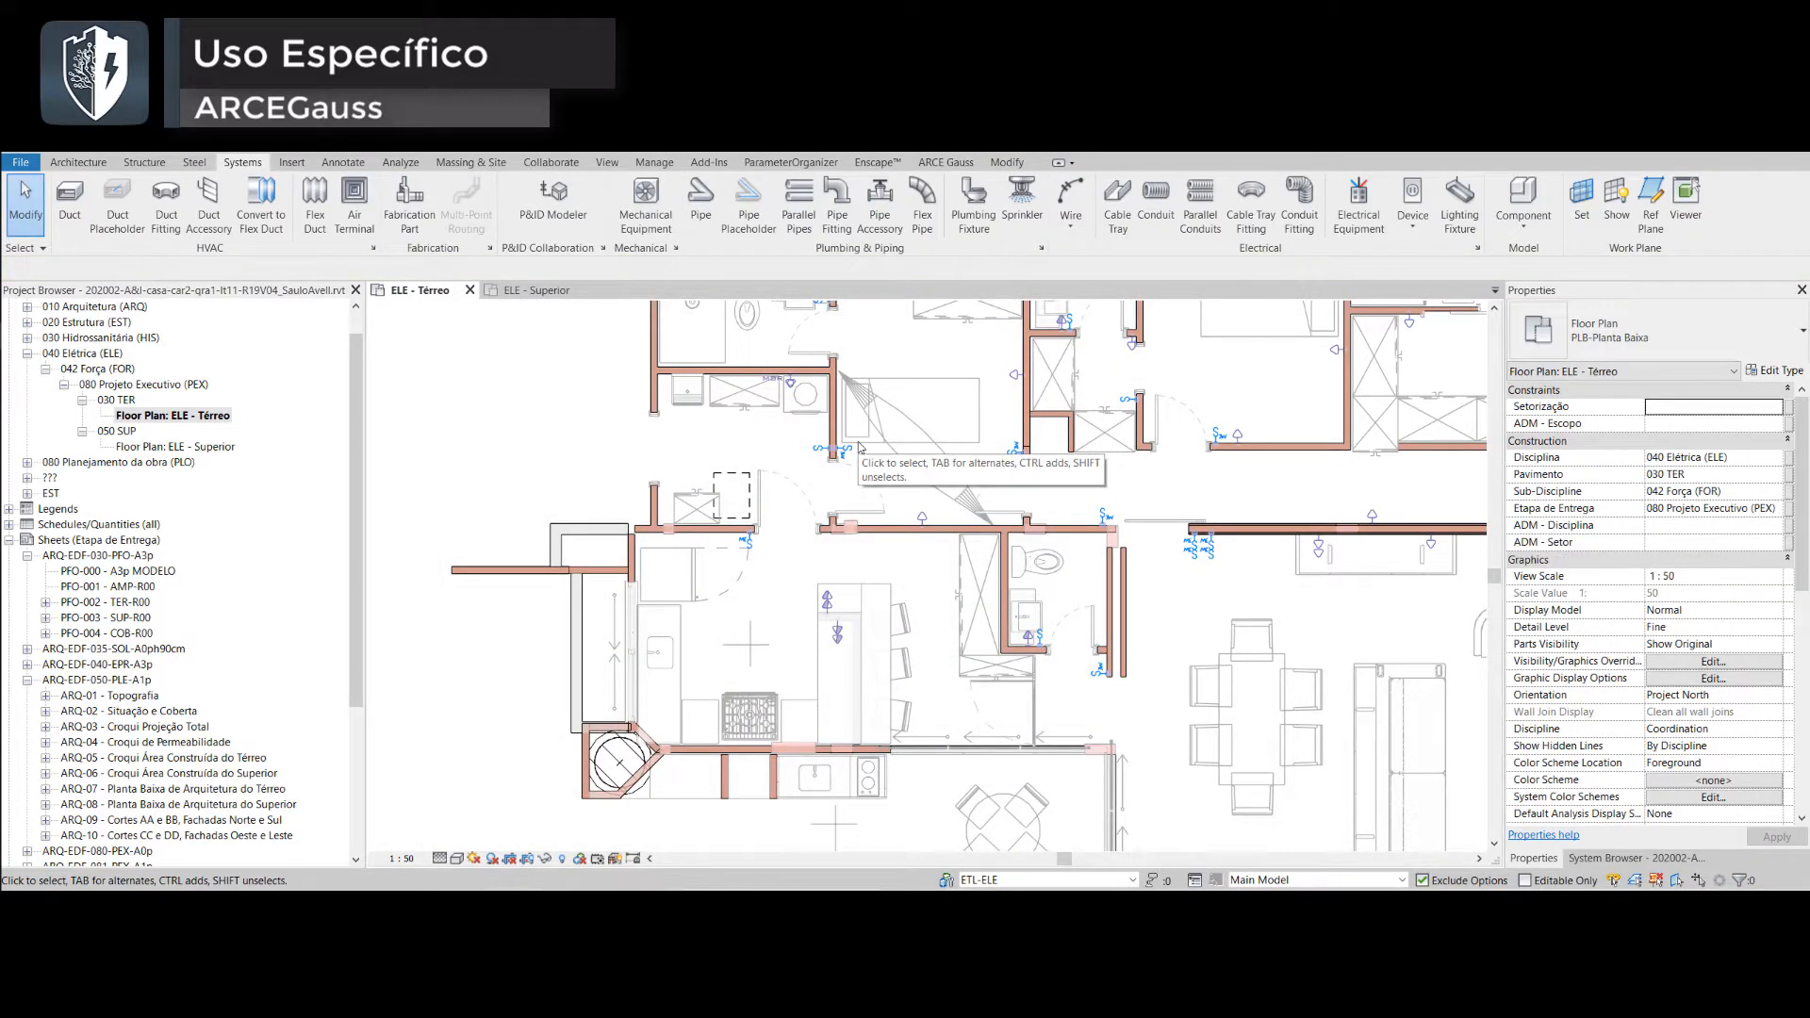
pyautogui.click(796, 383)
pyautogui.click(866, 587)
pyautogui.moveTo(788, 661); pyautogui.dragTo(751, 614, button='middle')
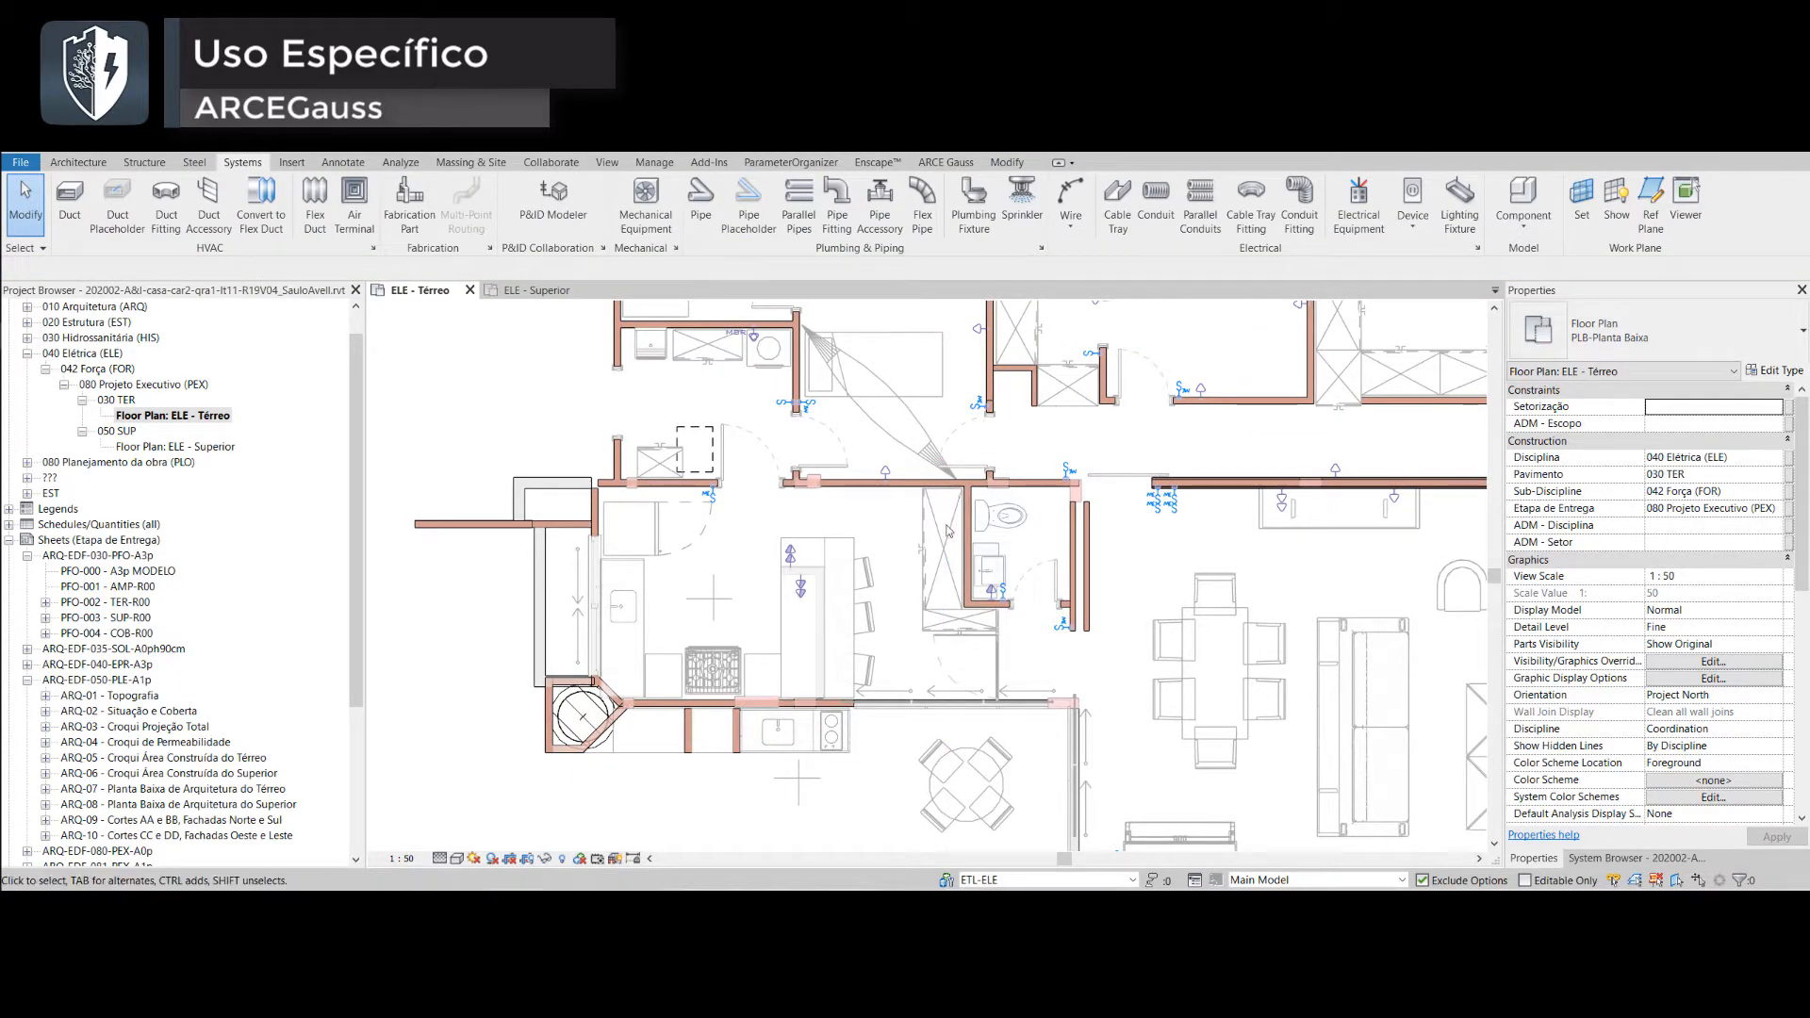
# - Place a specific-use outlet like the laundry's on the kitchen wall behind the refrigerator and change its type
pyautogui.scroll(2, 845, 677)
pyautogui.moveTo(917, 616); pyautogui.dragTo(1022, 794, button='middle')
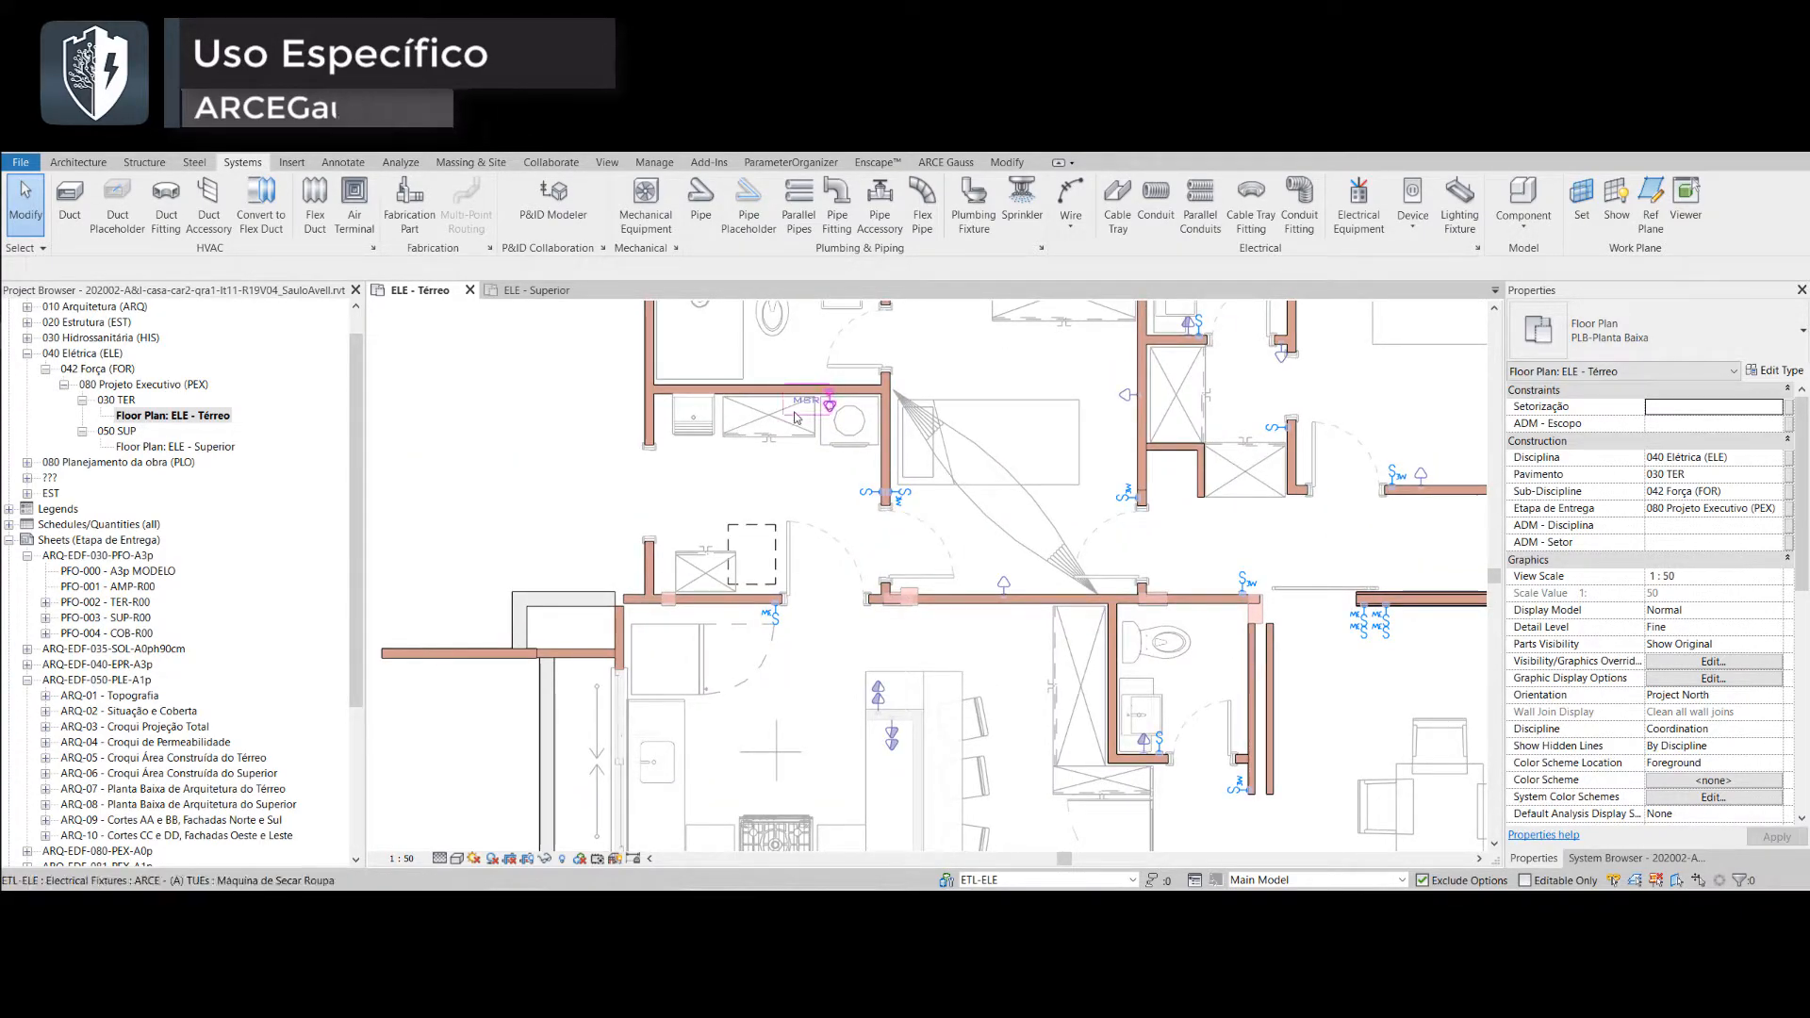
pyautogui.rightClick(823, 398)
pyautogui.click(878, 511)
pyautogui.scroll(7, 631, 673)
pyautogui.press('space')
pyautogui.scroll(5, 617, 600)
pyautogui.click(607, 544)
pyautogui.press('Escape')
pyautogui.click(1687, 330)
pyautogui.click(1599, 472)
pyautogui.scroll(-4, 714, 580)
pyautogui.rightClick(701, 565)
pyautogui.click(760, 332)
pyautogui.scroll(-5, 759, 367)
pyautogui.click(1687, 331)
pyautogui.click(1599, 471)
pyautogui.scroll(1, 838, 660)
pyautogui.press('Escape')
pyautogui.press('Escape')
# - Place two ARCE - (A) TUGs outlets of type TUG - 2 Seções, 10A on the kitchen wall on either side of the cooktop
pyautogui.moveTo(1069, 530); pyautogui.dragTo(941, 537, button='middle')
pyautogui.rightClick(941, 537)
pyautogui.click(993, 650)
pyautogui.scroll(7, 942, 697)
pyautogui.click(941, 694)
pyautogui.scroll(-5, 1032, 704)
pyautogui.scroll(4, 741, 704)
pyautogui.click(574, 709)
# - Place a TUG - 2 Seções, 10A outlet on the kitchen wall between the sink and the refrigerator
pyautogui.scroll(-5, 576, 707)
pyautogui.moveTo(552, 462); pyautogui.dragTo(555, 543, button='middle')
pyautogui.press('space')
pyautogui.scroll(4, 536, 547)
pyautogui.click(499, 521)
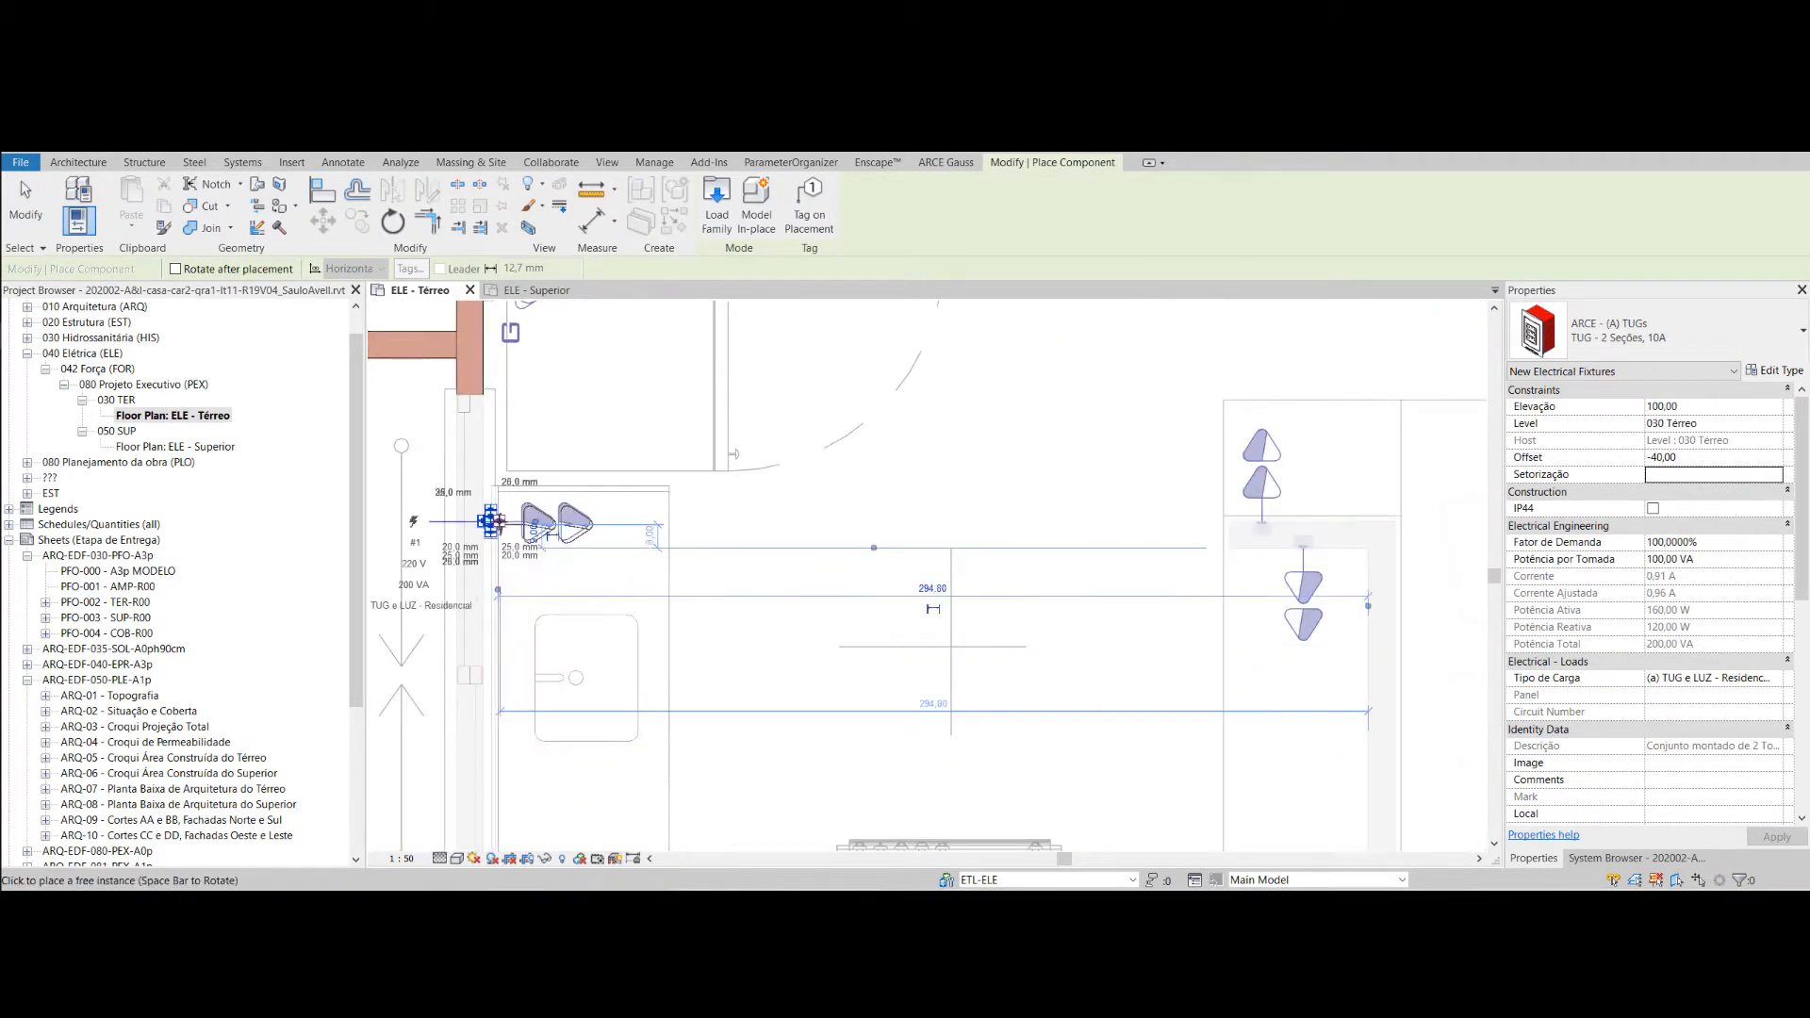
pyautogui.press('Escape')
pyautogui.press('Escape')
pyautogui.scroll(-5, 499, 521)
pyautogui.scroll(-1, 911, 673)
# - Place a TUG - 2 Seções, 10A outlet on the wall between the kitchen cabinet and the lavatory
pyautogui.rightClick(663, 524)
pyautogui.click(715, 639)
pyautogui.press('space')
pyautogui.scroll(8, 960, 481)
pyautogui.click(961, 471)
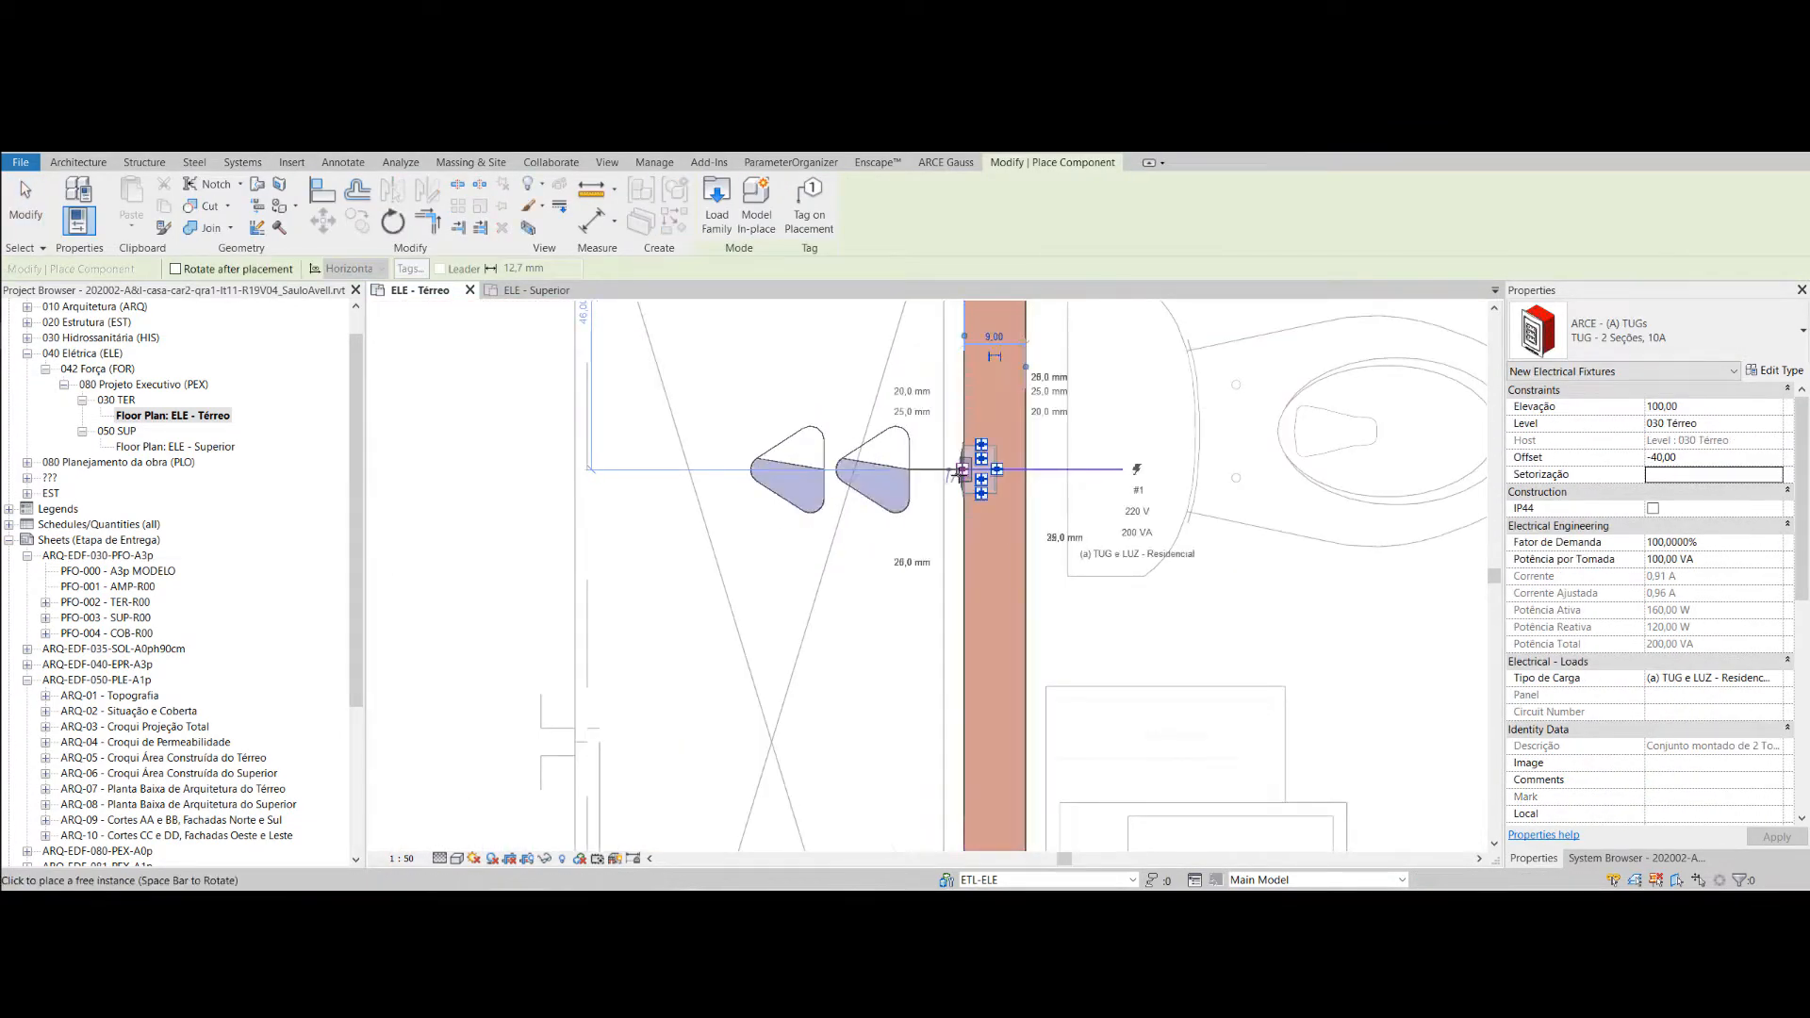
pyautogui.press('Escape')
pyautogui.press('Escape')
# - Place a specific-use outlet for the shower on the shower wall of the suite bathroom with the double sinks
pyautogui.scroll(-8, 961, 471)
pyautogui.scroll(1, 686, 589)
pyautogui.rightClick(686, 593)
pyautogui.click(750, 360)
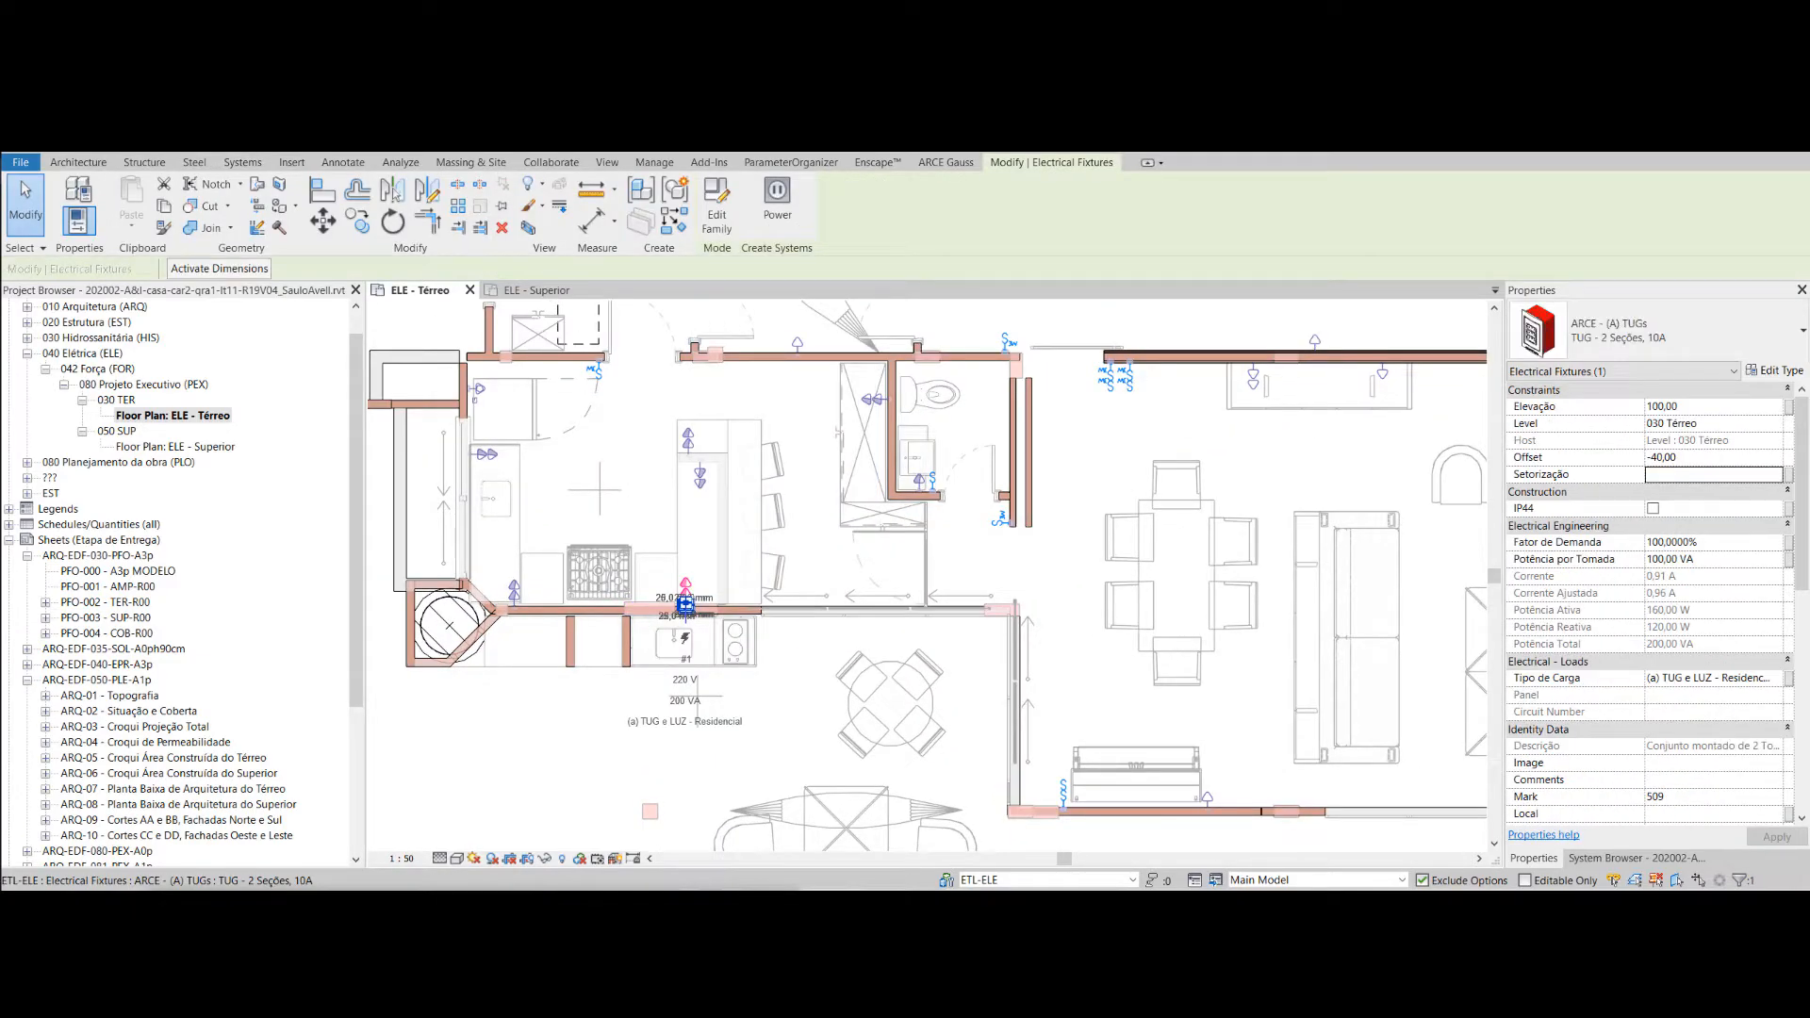
pyautogui.scroll(-3, 686, 593)
pyautogui.click(1263, 565)
pyautogui.scroll(6, 1037, 435)
pyautogui.click(1802, 331)
pyautogui.click(1615, 560)
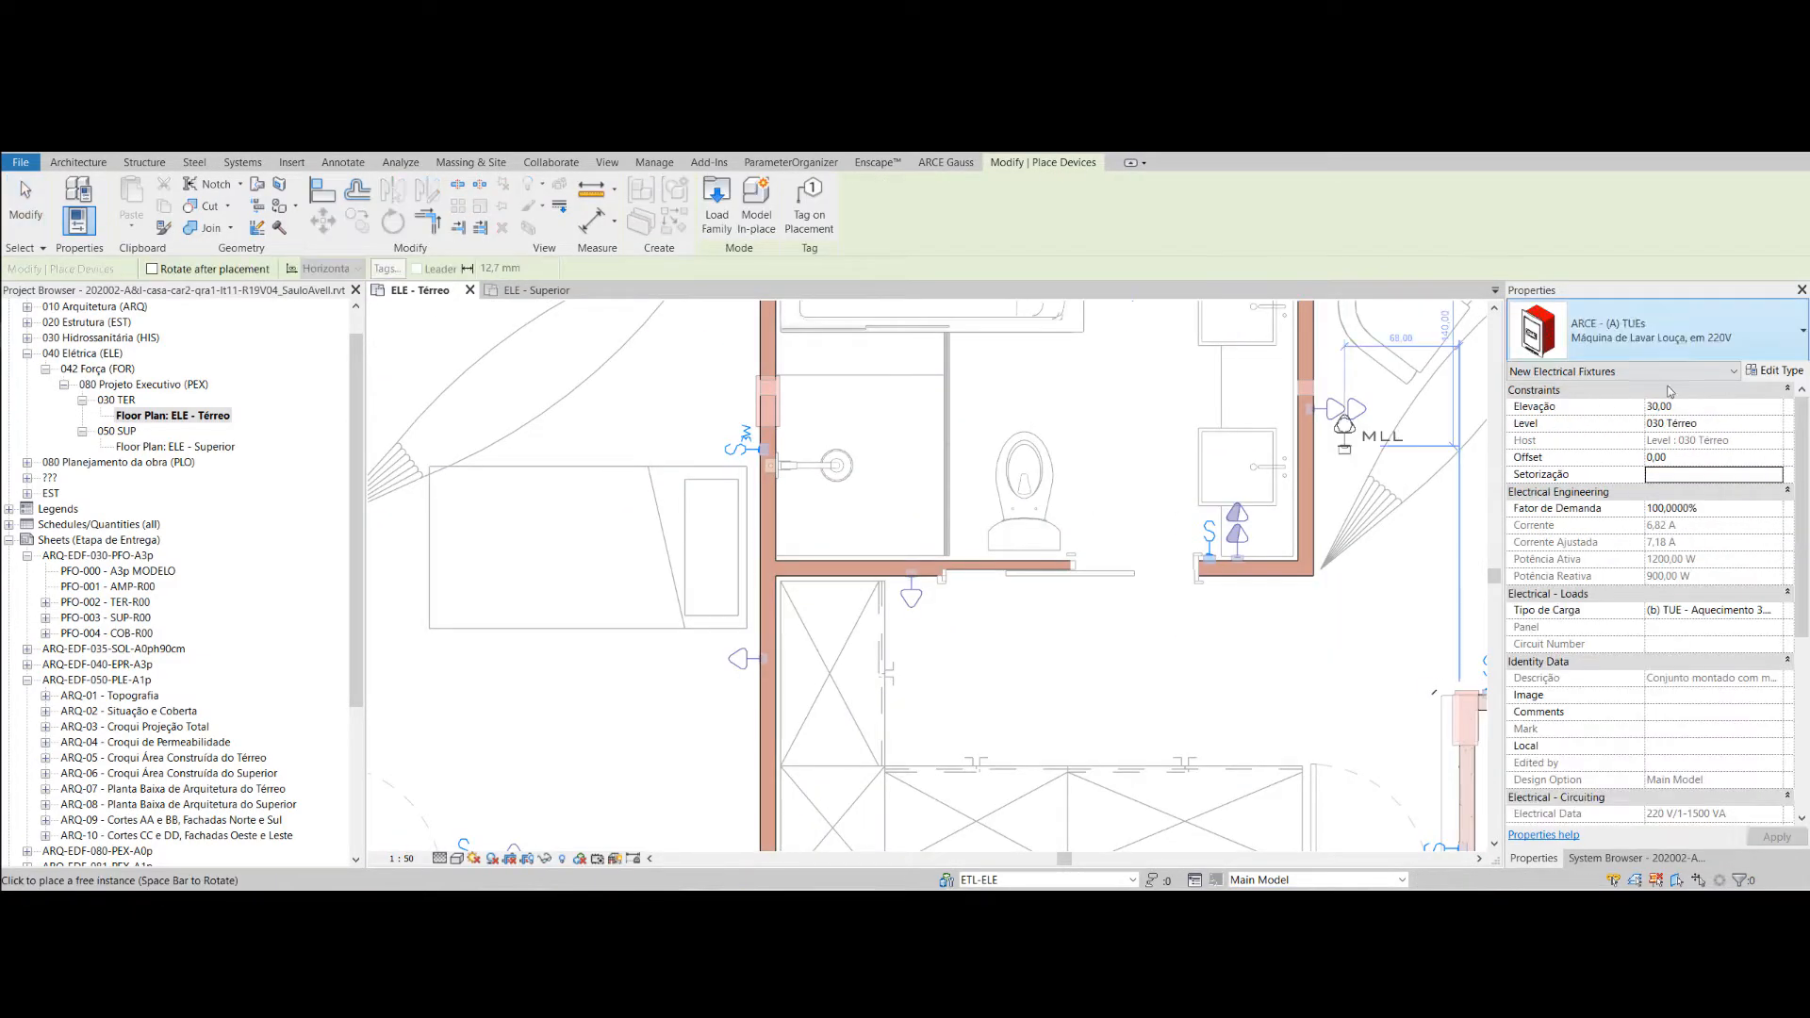
pyautogui.scroll(4, 761, 488)
pyautogui.press('space')
pyautogui.click(768, 479)
pyautogui.scroll(-6, 778, 542)
# - Place the same specific-use shower outlet on the shower walls of the two other ground-floor bathrooms
pyautogui.moveTo(784, 541); pyautogui.dragTo(1031, 507, button='middle')
pyautogui.scroll(5, 546, 510)
pyautogui.click(569, 485)
pyautogui.scroll(-4, 593, 488)
pyautogui.moveTo(923, 379); pyautogui.dragTo(906, 477, button='middle')
pyautogui.scroll(6, 906, 477)
pyautogui.click(846, 486)
pyautogui.scroll(-6, 961, 490)
pyautogui.moveTo(1358, 504); pyautogui.dragTo(978, 513, button='middle')
pyautogui.scroll(-3, 977, 513)
pyautogui.moveTo(740, 779); pyautogui.dragTo(930, 595, button='middle')
pyautogui.press('Escape')
pyautogui.press('Escape')
pyautogui.scroll(3, 670, 579)
pyautogui.click(687, 633)
pyautogui.press('Escape')
pyautogui.click(859, 670)
pyautogui.keyDown('ctrl'); pyautogui.click(859, 629); pyautogui.keyUp('ctrl')
pyautogui.keyDown('ctrl'); pyautogui.click(705, 668); pyautogui.keyUp('ctrl')
pyautogui.press('Escape')
pyautogui.scroll(-5, 556, 688)
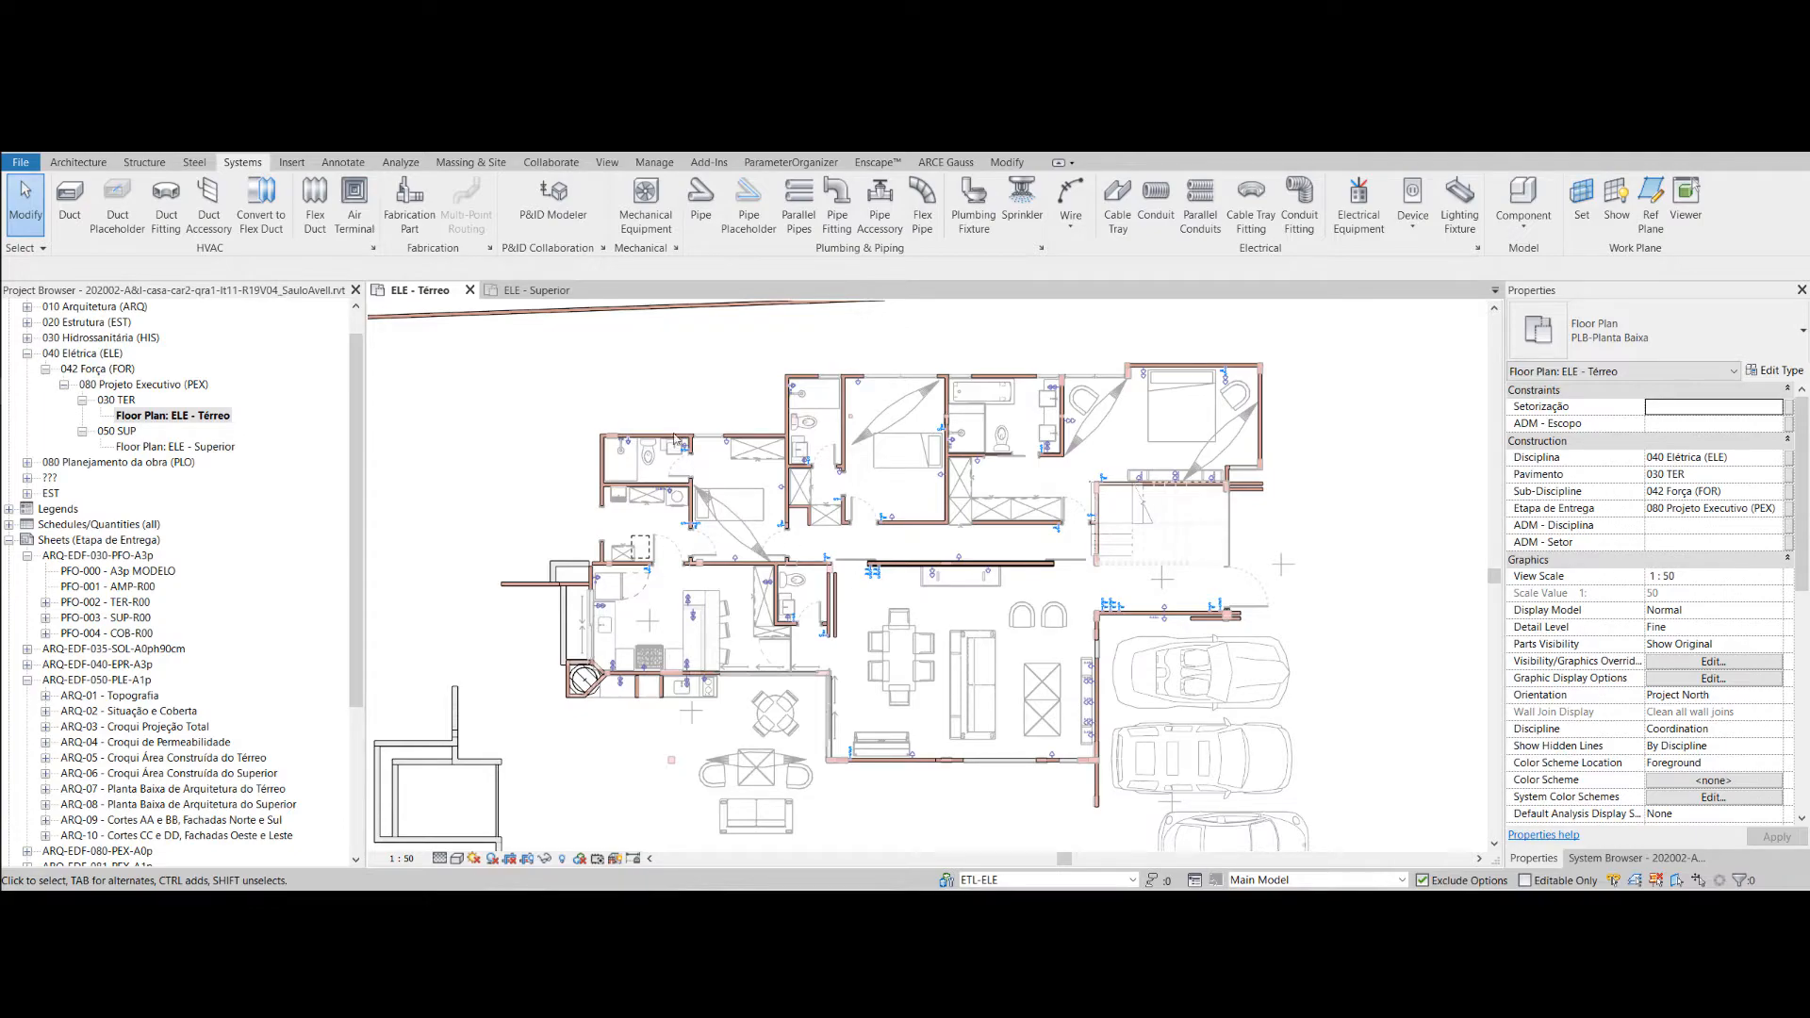
# - In the ELE - Superior plan, place three TUG - 1 Seção, 10A outlets along the wall behind the sitting room's long cabinet
pyautogui.click(528, 292)
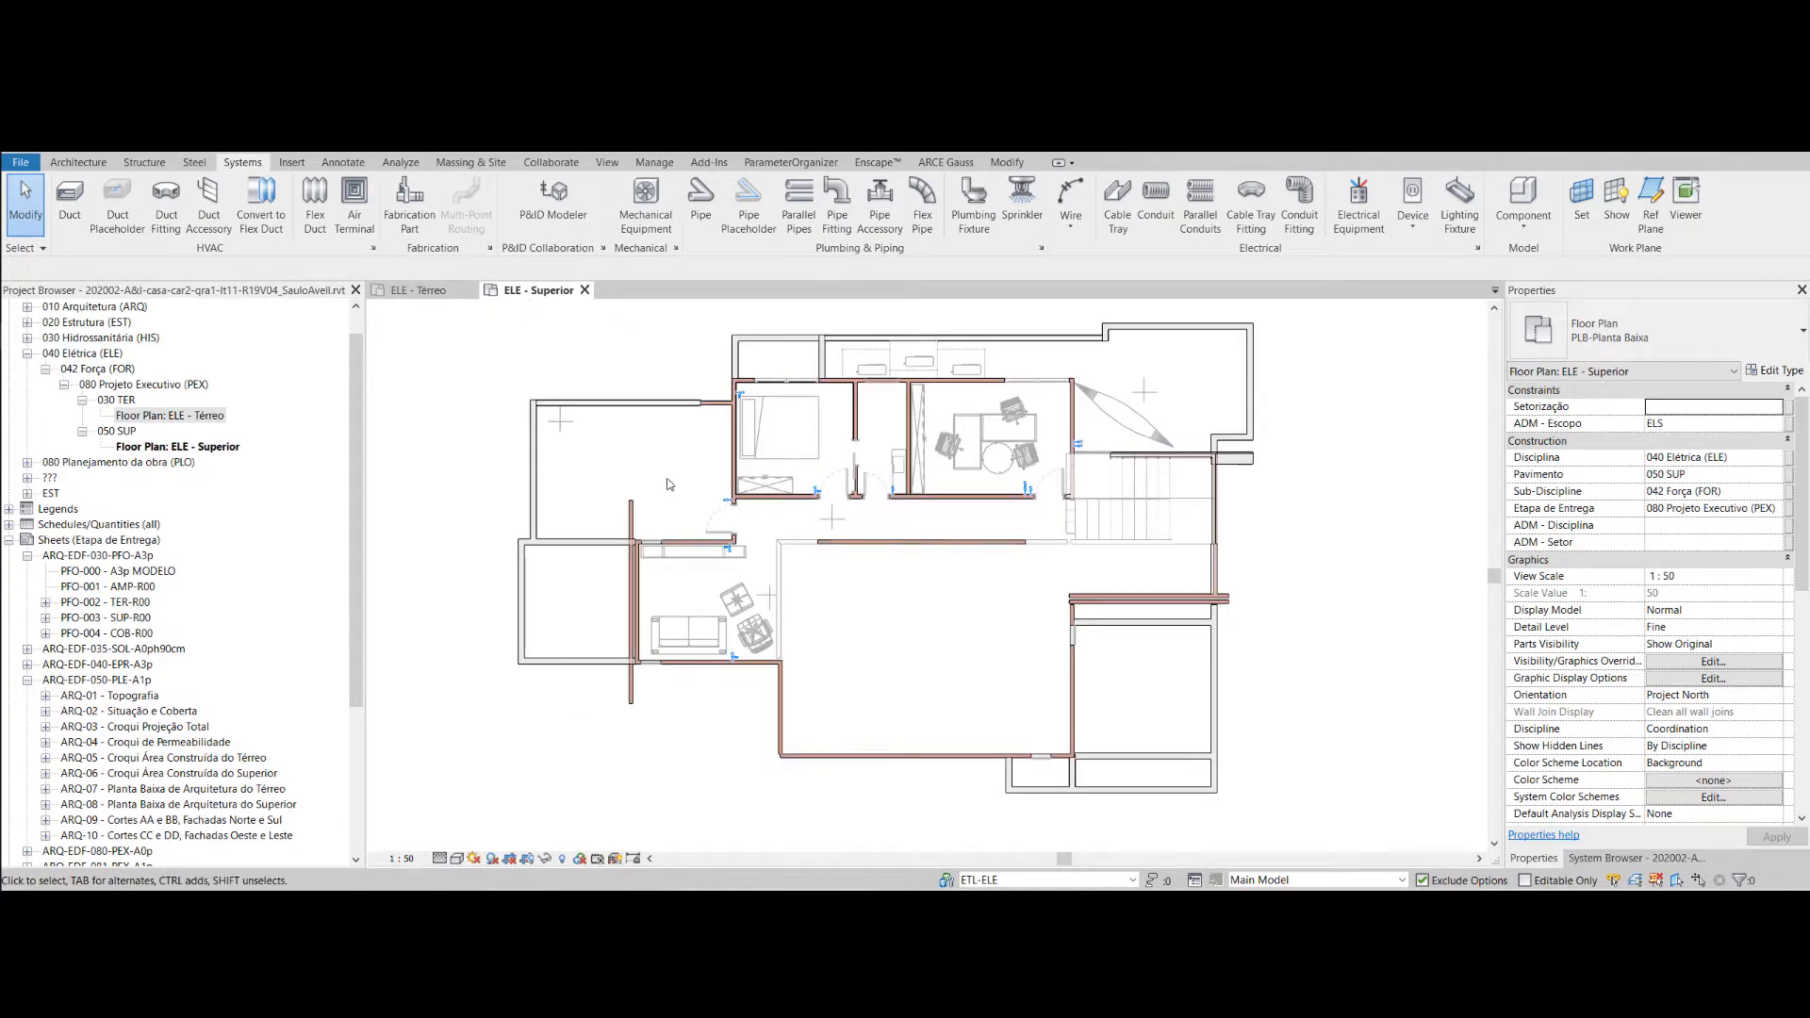
pyautogui.moveTo(839, 499); pyautogui.dragTo(844, 522, button='middle')
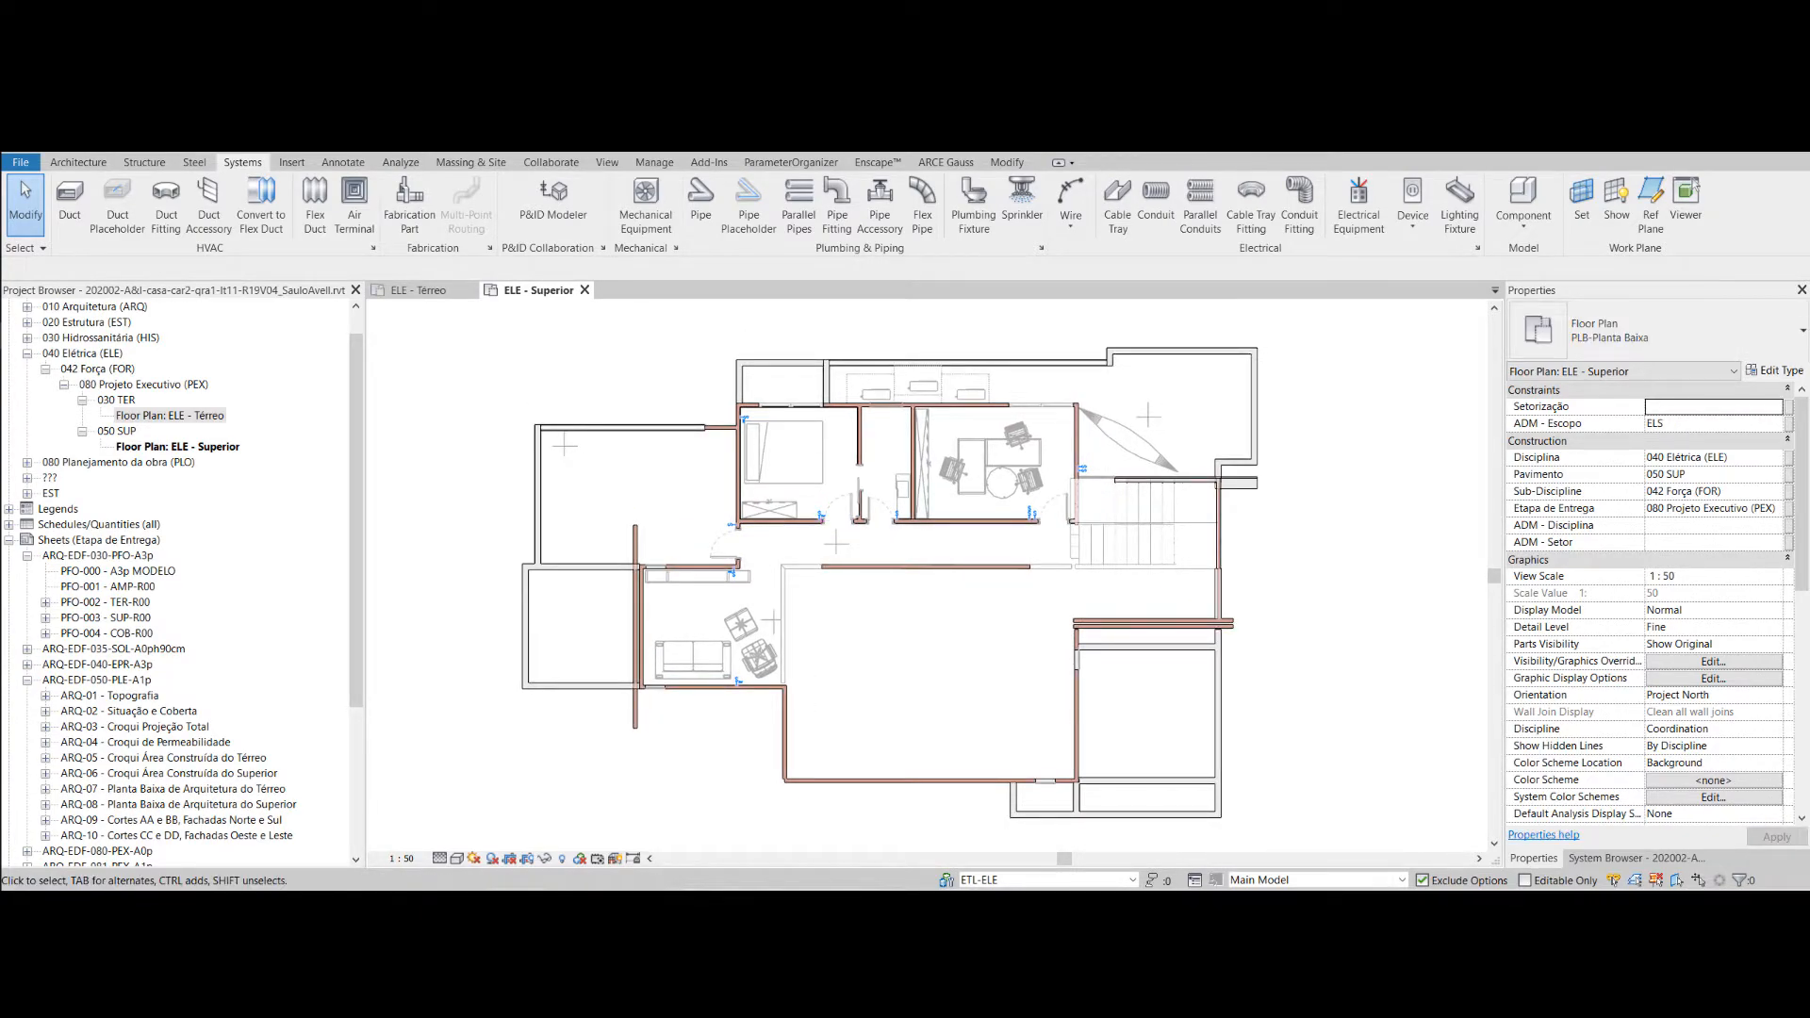
pyautogui.scroll(8, 675, 571)
pyautogui.click(1412, 200)
pyautogui.click(1712, 339)
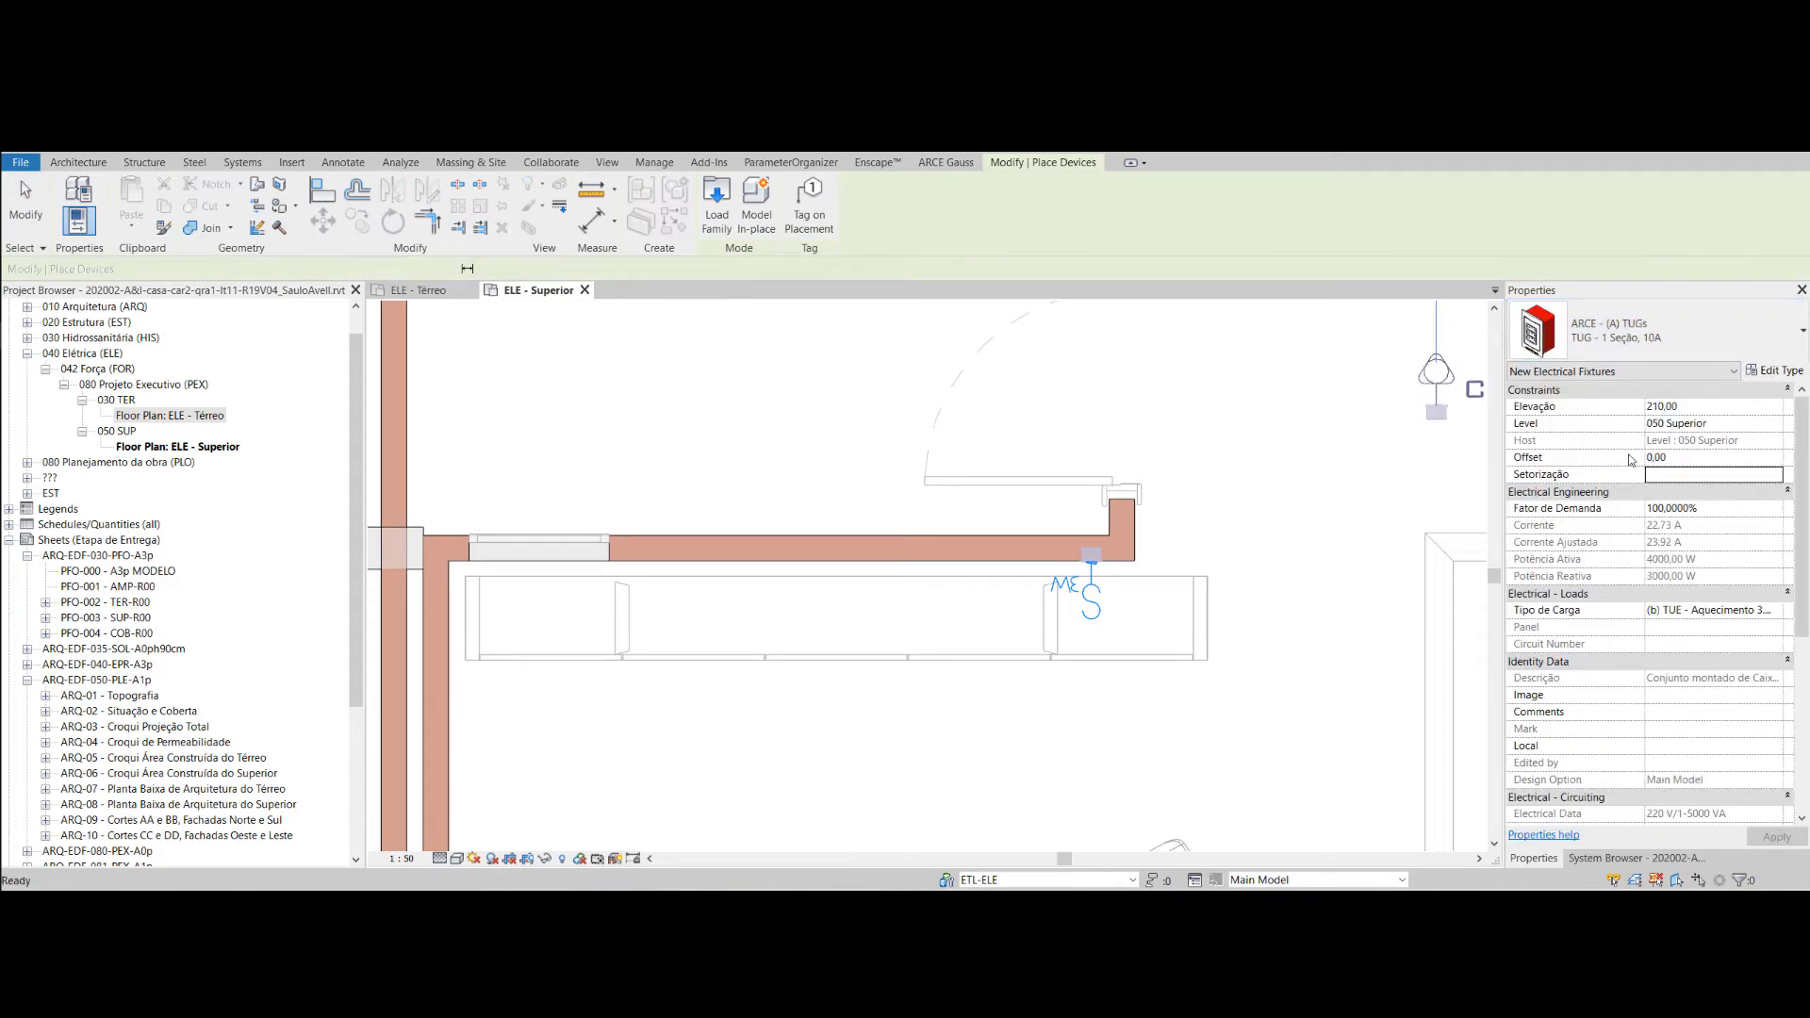
pyautogui.click(638, 560)
pyautogui.click(1029, 560)
pyautogui.click(842, 559)
pyautogui.press('Escape')
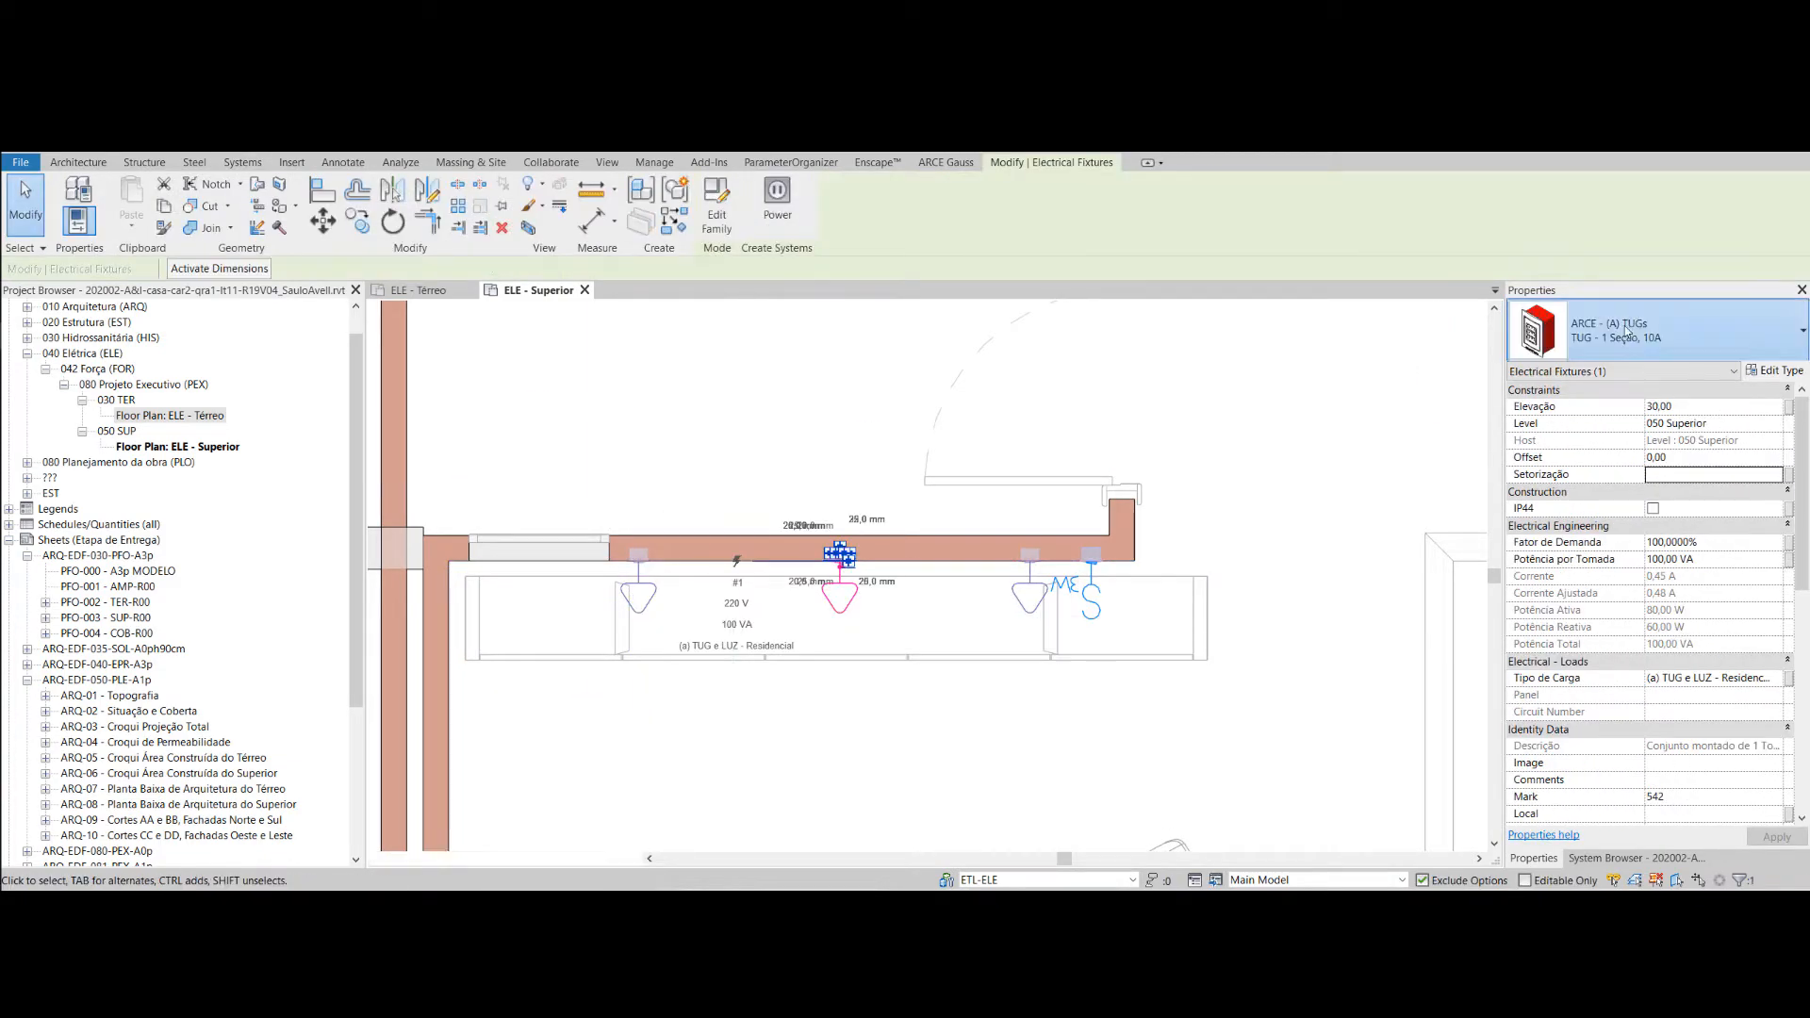
pyautogui.press('Escape')
# - Change the three outlets behind the long cabinet to type TUG - 2 Seções, 10A
pyautogui.click(1029, 595)
pyautogui.keyDown('ctrl'); pyautogui.click(840, 595); pyautogui.keyUp('ctrl')
pyautogui.keyDown('ctrl'); pyautogui.click(638, 595); pyautogui.keyUp('ctrl')
pyautogui.click(1687, 334)
pyautogui.click(1646, 536)
pyautogui.press('Escape')
# - Place TUG - 2 Seções, 10A outlets on the wall beside the sofa and next to the 3W switch by the armchair
pyautogui.scroll(-5, 1131, 452)
pyautogui.click(1412, 200)
pyautogui.scroll(4, 896, 650)
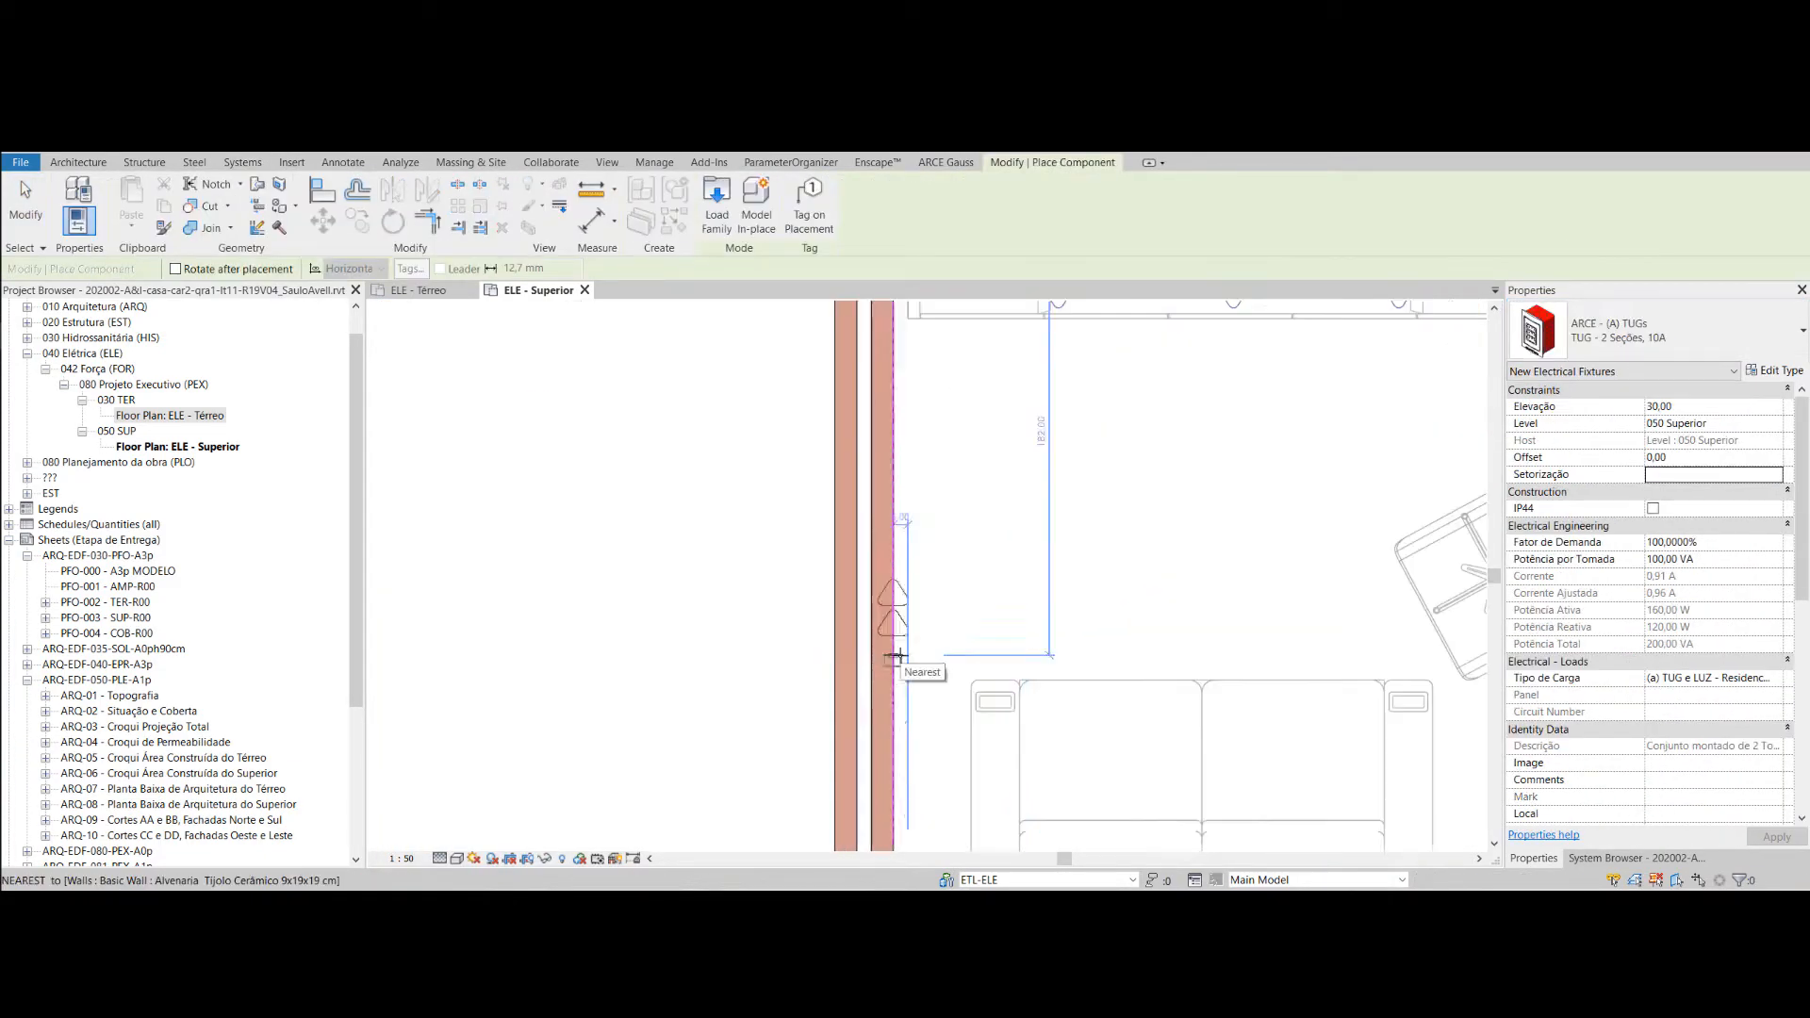
pyautogui.click(896, 653)
pyautogui.scroll(-4, 1046, 664)
pyautogui.scroll(8, 1225, 780)
pyautogui.click(1012, 802)
pyautogui.press('Escape')
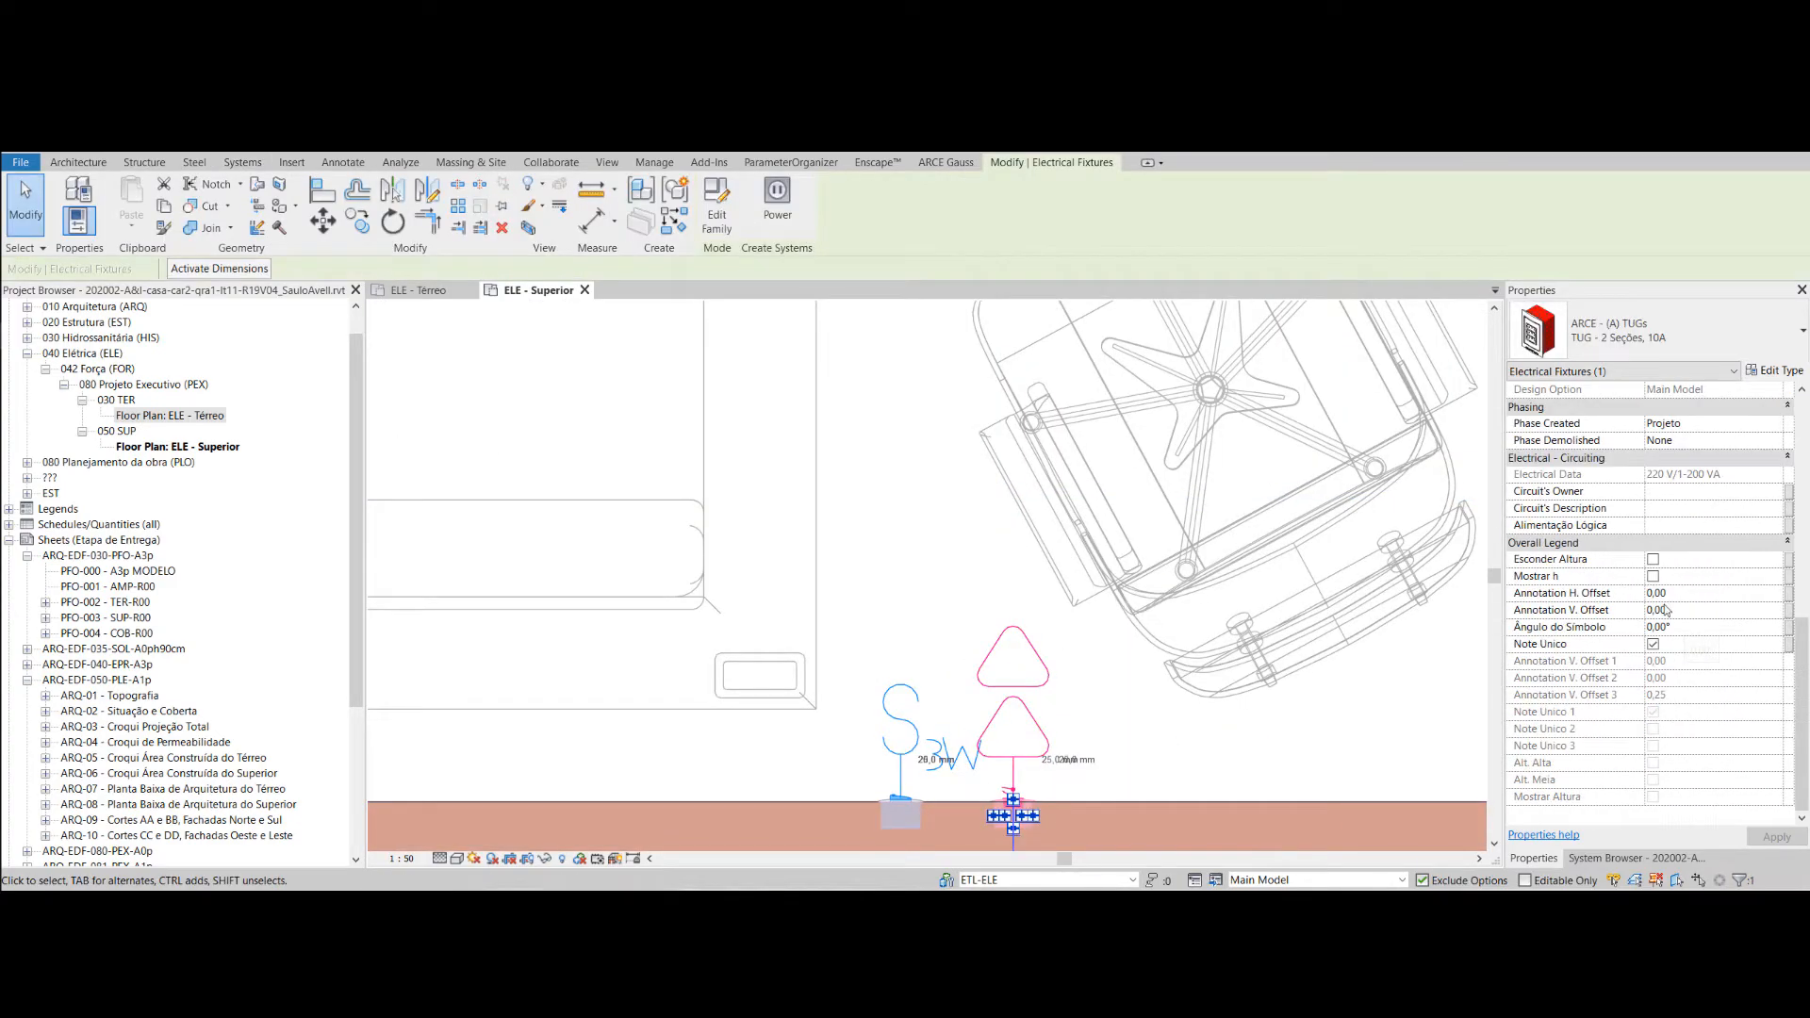
# - Set an annotation offset of 15 for the outlet by the armchair and align the outlet with the adjacent 3W switch
pyautogui.write('15')
pyautogui.click(1045, 713)
pyautogui.press('a')
pyautogui.press('l')
pyautogui.click(898, 812)
pyautogui.click(1012, 814)
pyautogui.scroll(-8, 1197, 678)
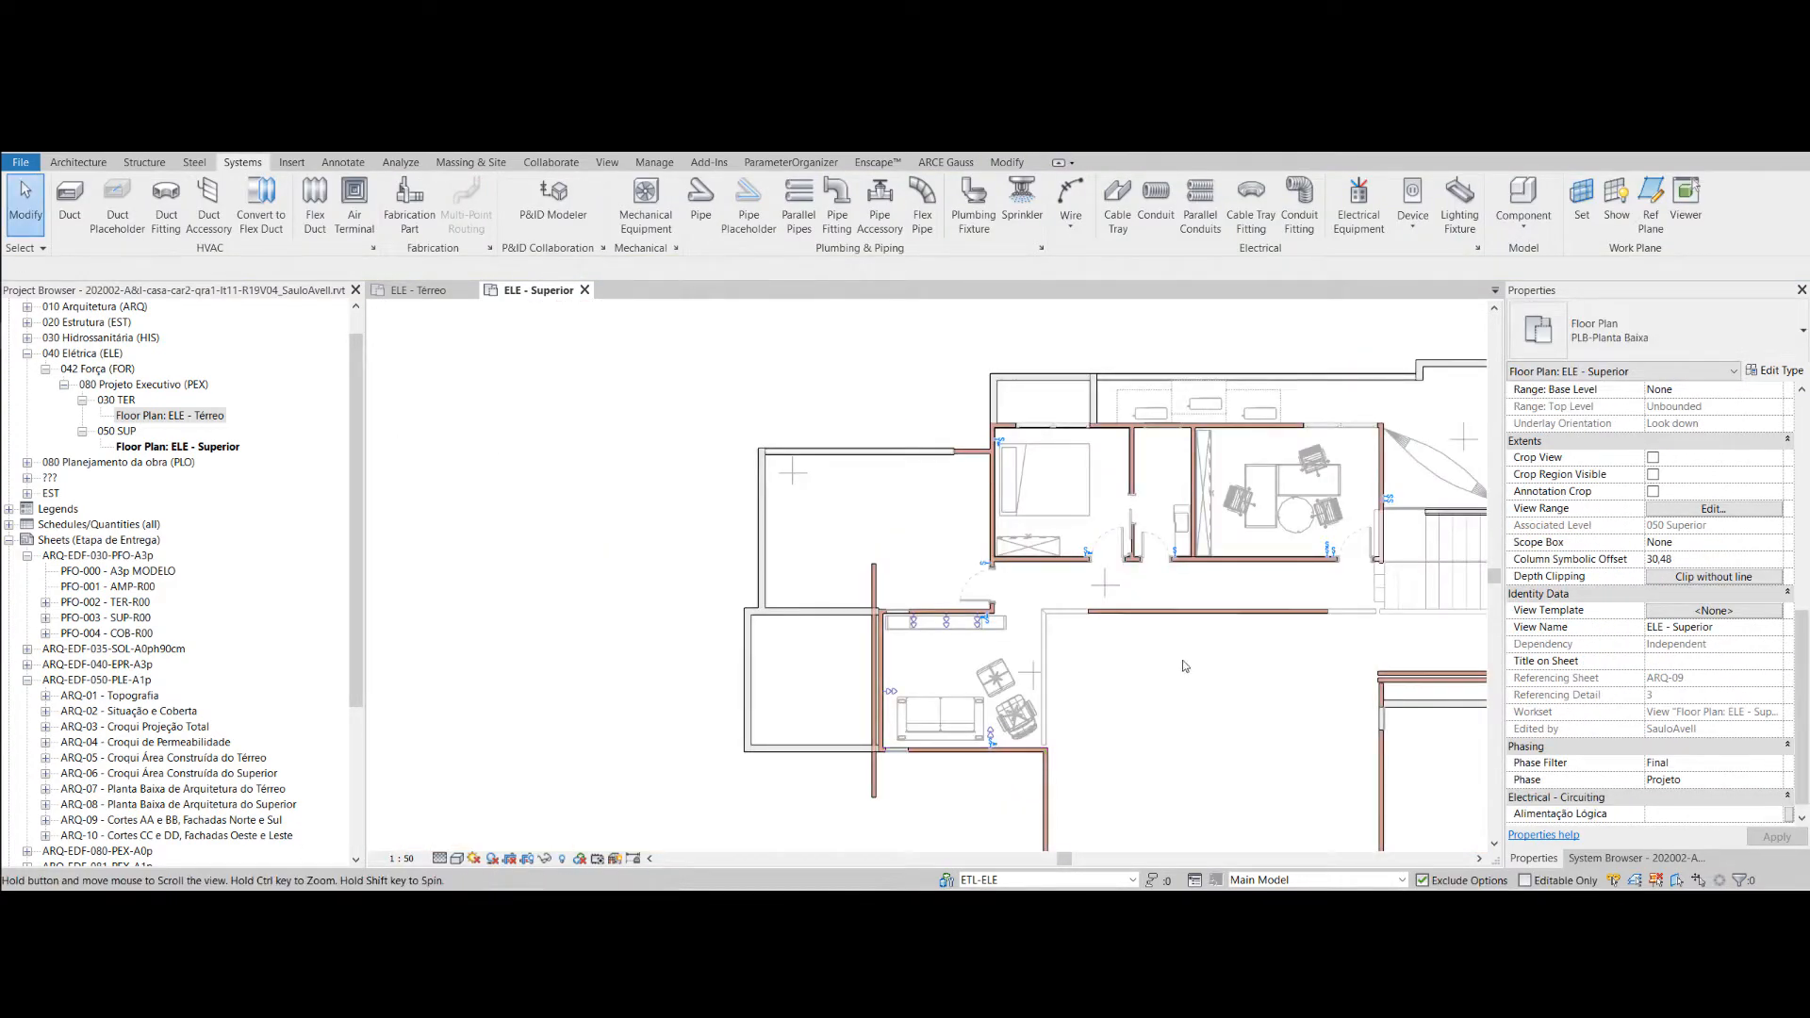
# - Place two more TUG - 2 Seções, 10A outlets on the upper floor, the second next to the switch by the bed
pyautogui.scroll(3, 1189, 565)
pyautogui.rightClick(729, 678)
pyautogui.click(886, 457)
pyautogui.scroll(7, 839, 433)
pyautogui.click(754, 610)
pyautogui.scroll(-6, 740, 610)
pyautogui.scroll(6, 749, 401)
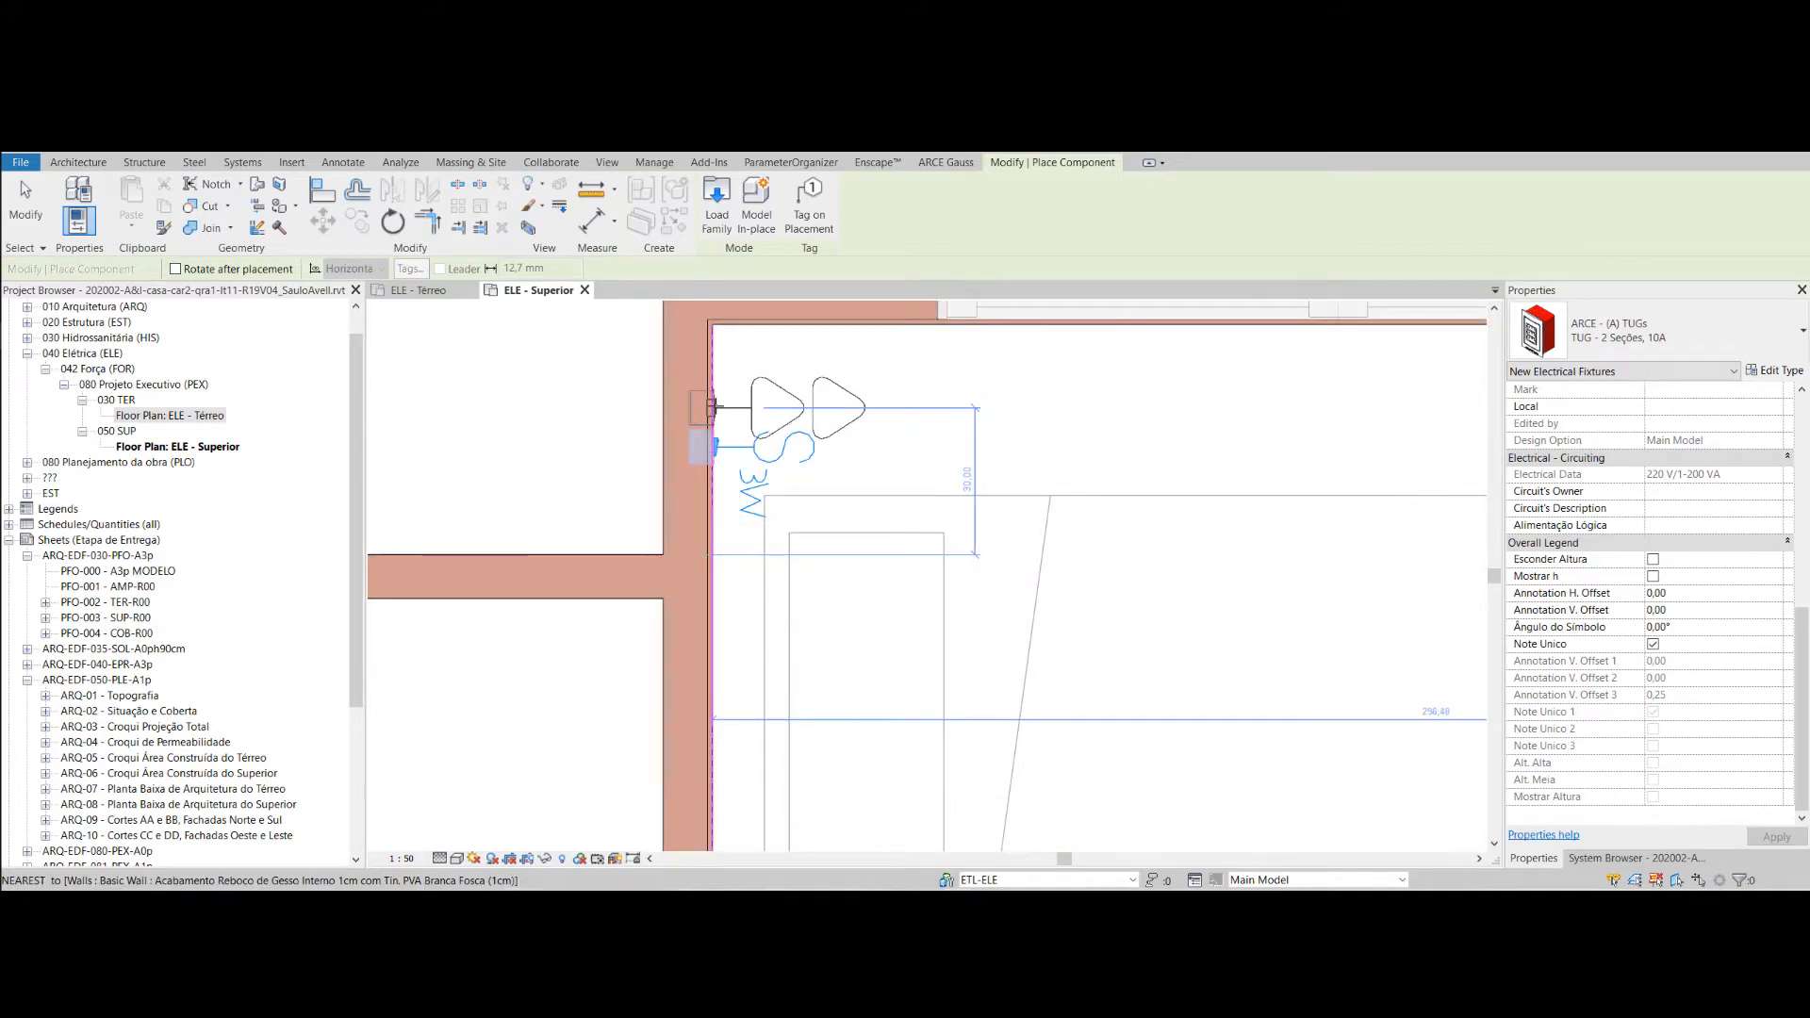
pyautogui.click(714, 405)
pyautogui.press('Escape')
# - Align the bedside double outlet with the adjacent switch and set its Annotation V. Offset to 0,3
pyautogui.press('Escape')
pyautogui.press('a')
pyautogui.click(714, 403)
pyautogui.scroll(3, 716, 414)
pyautogui.click(1683, 698)
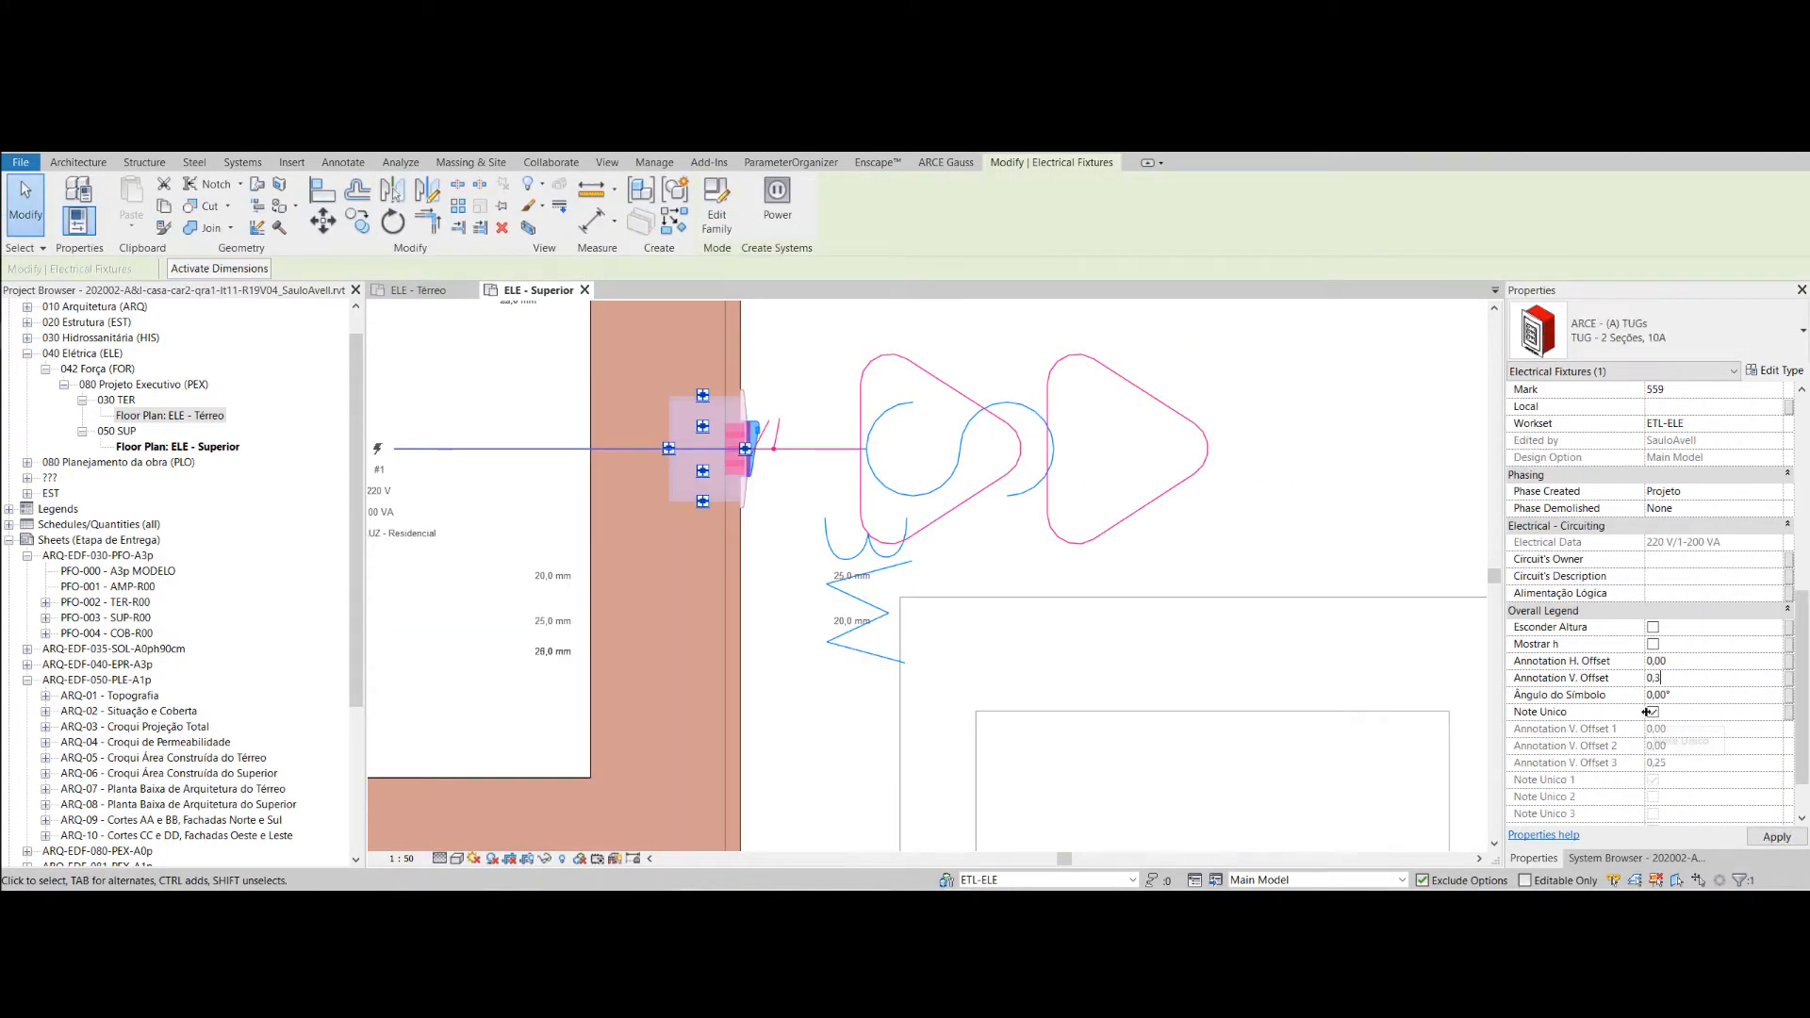
pyautogui.click(1421, 615)
# - Place another outlet matching an existing one on a wall of the upper-floor plan
pyautogui.scroll(-4, 1420, 617)
pyautogui.scroll(-4, 1226, 679)
pyautogui.scroll(3, 1046, 801)
pyautogui.rightClick(524, 594)
pyautogui.click(603, 364)
pyautogui.scroll(3, 843, 524)
pyautogui.click(846, 524)
pyautogui.scroll(-4, 853, 523)
pyautogui.scroll(1, 857, 519)
pyautogui.press('Escape')
pyautogui.press('Escape')
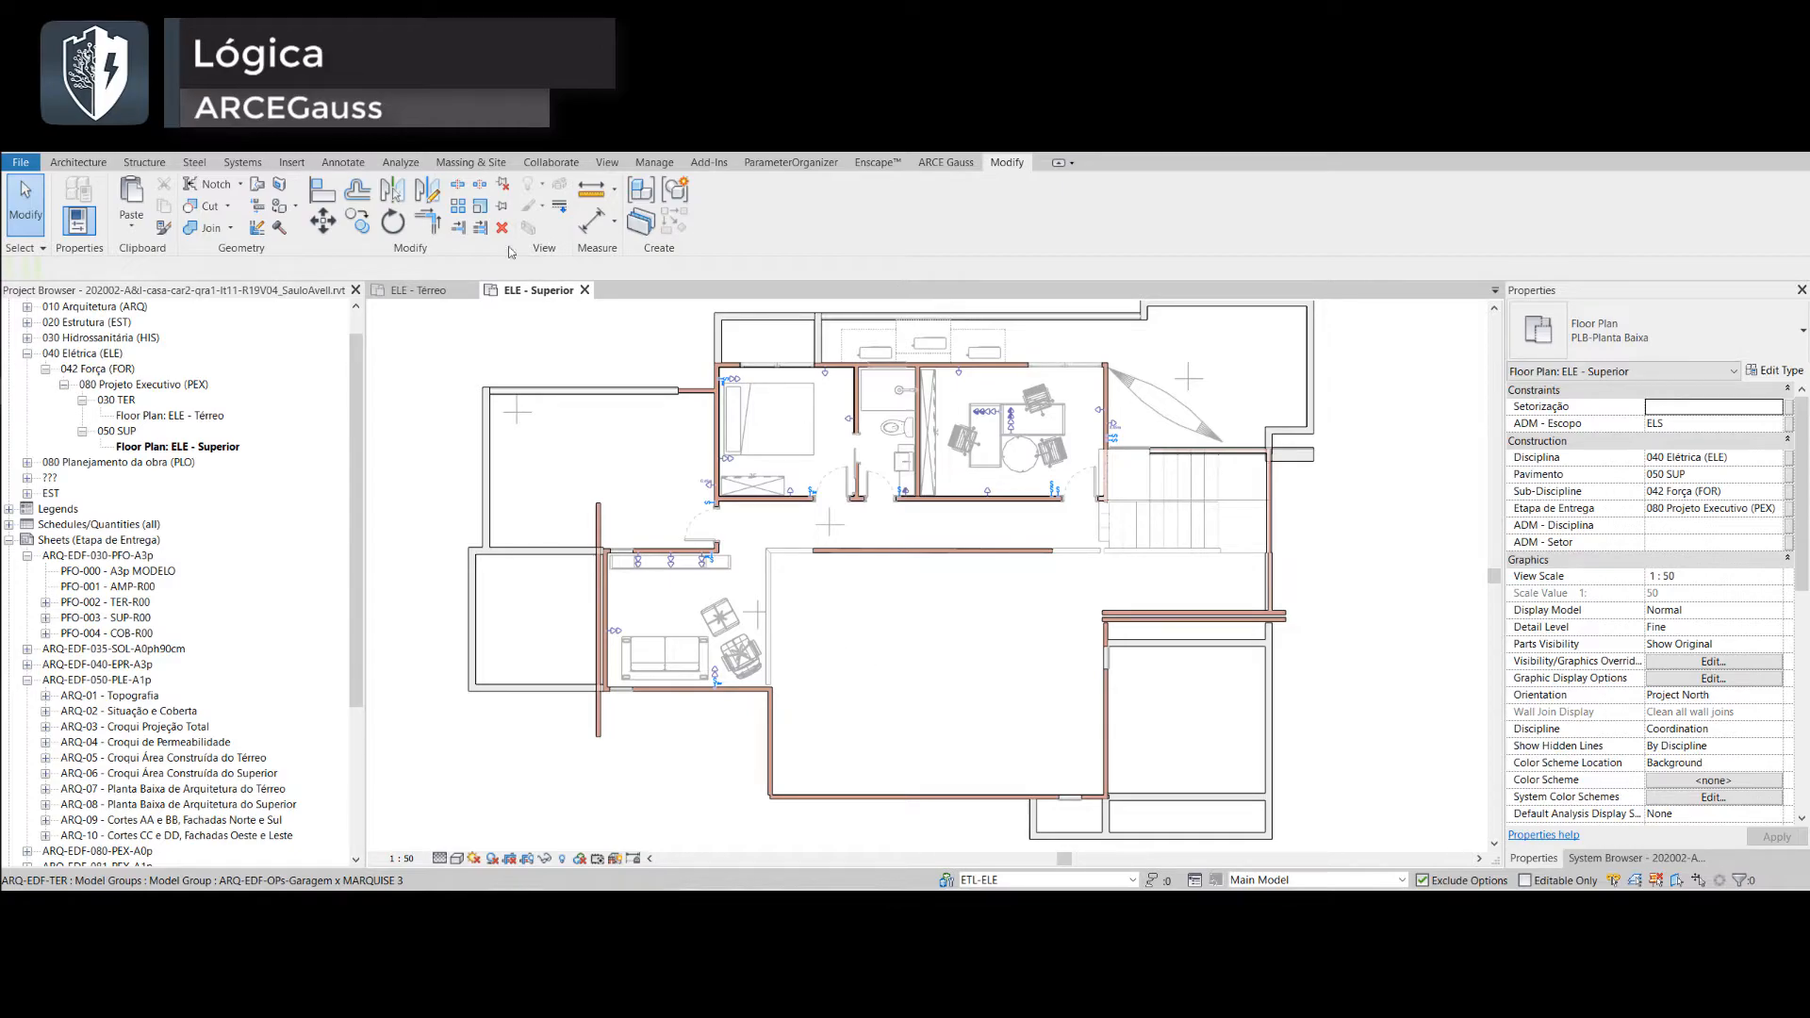
# - Place two ARCE - (A) TOMADAs TV communication devices of type Tomada TV a Cabo in the upper-floor plan
pyautogui.click(242, 162)
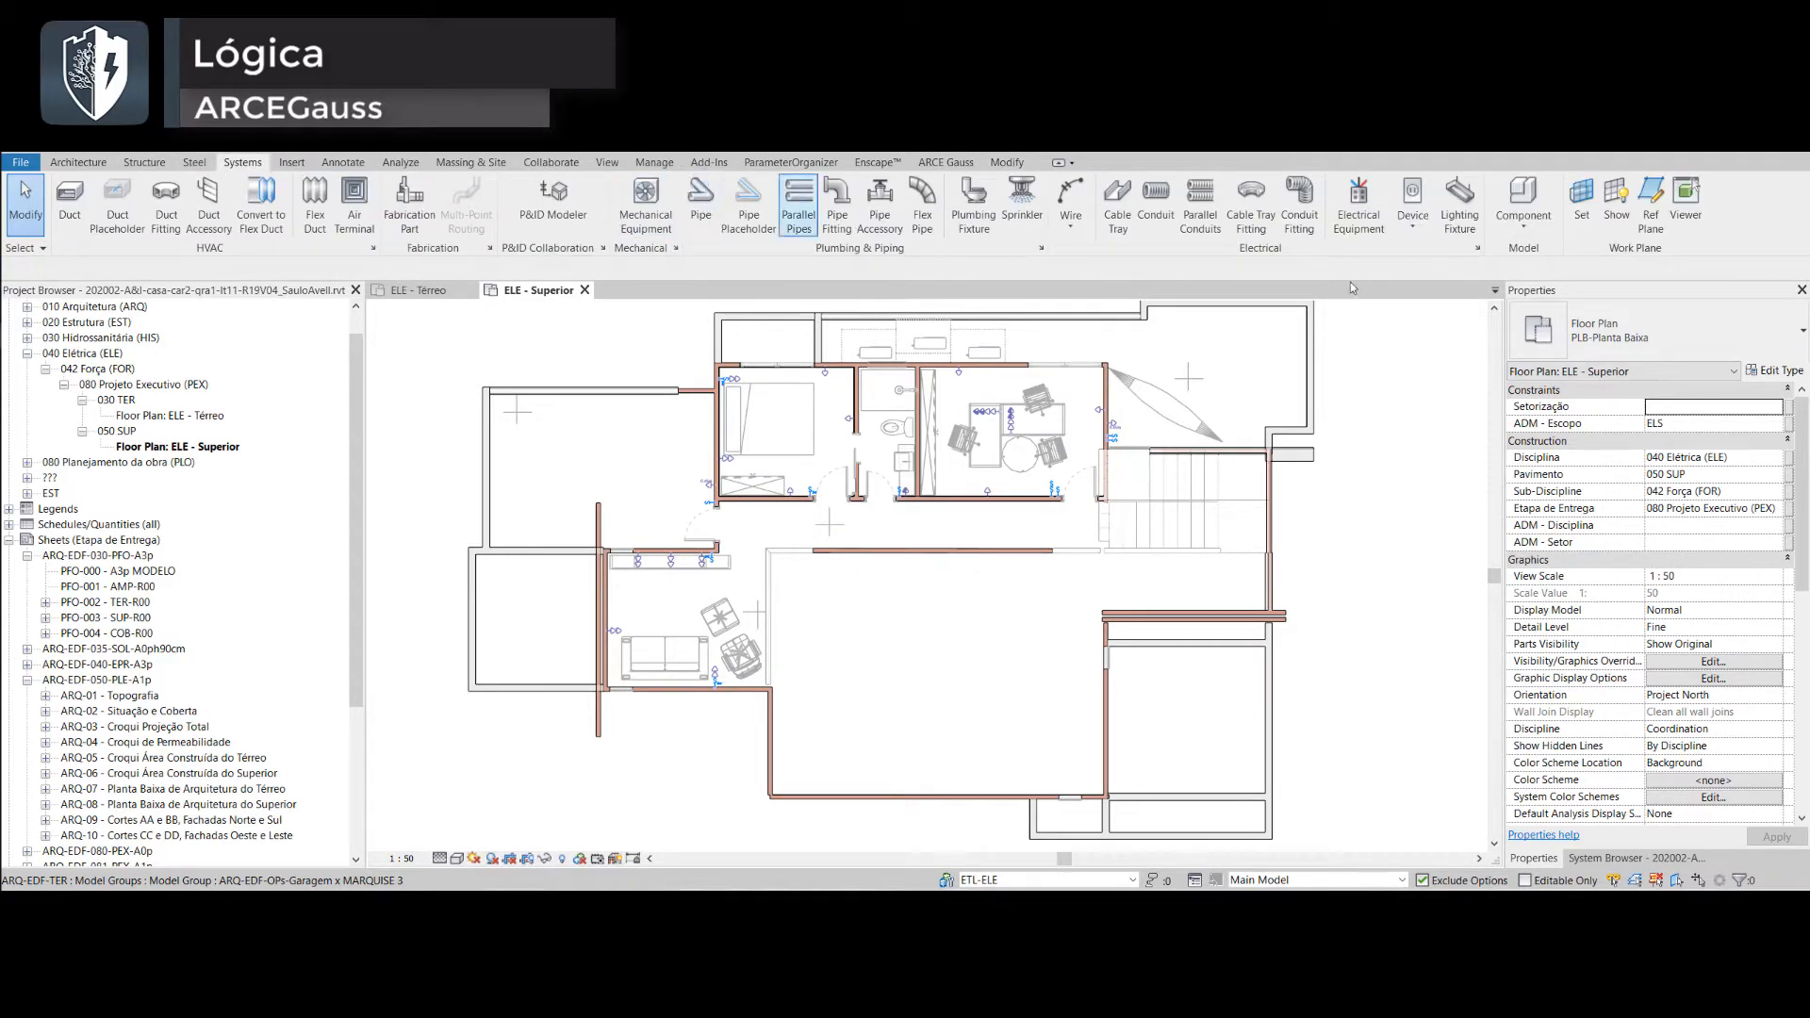
pyautogui.click(1427, 213)
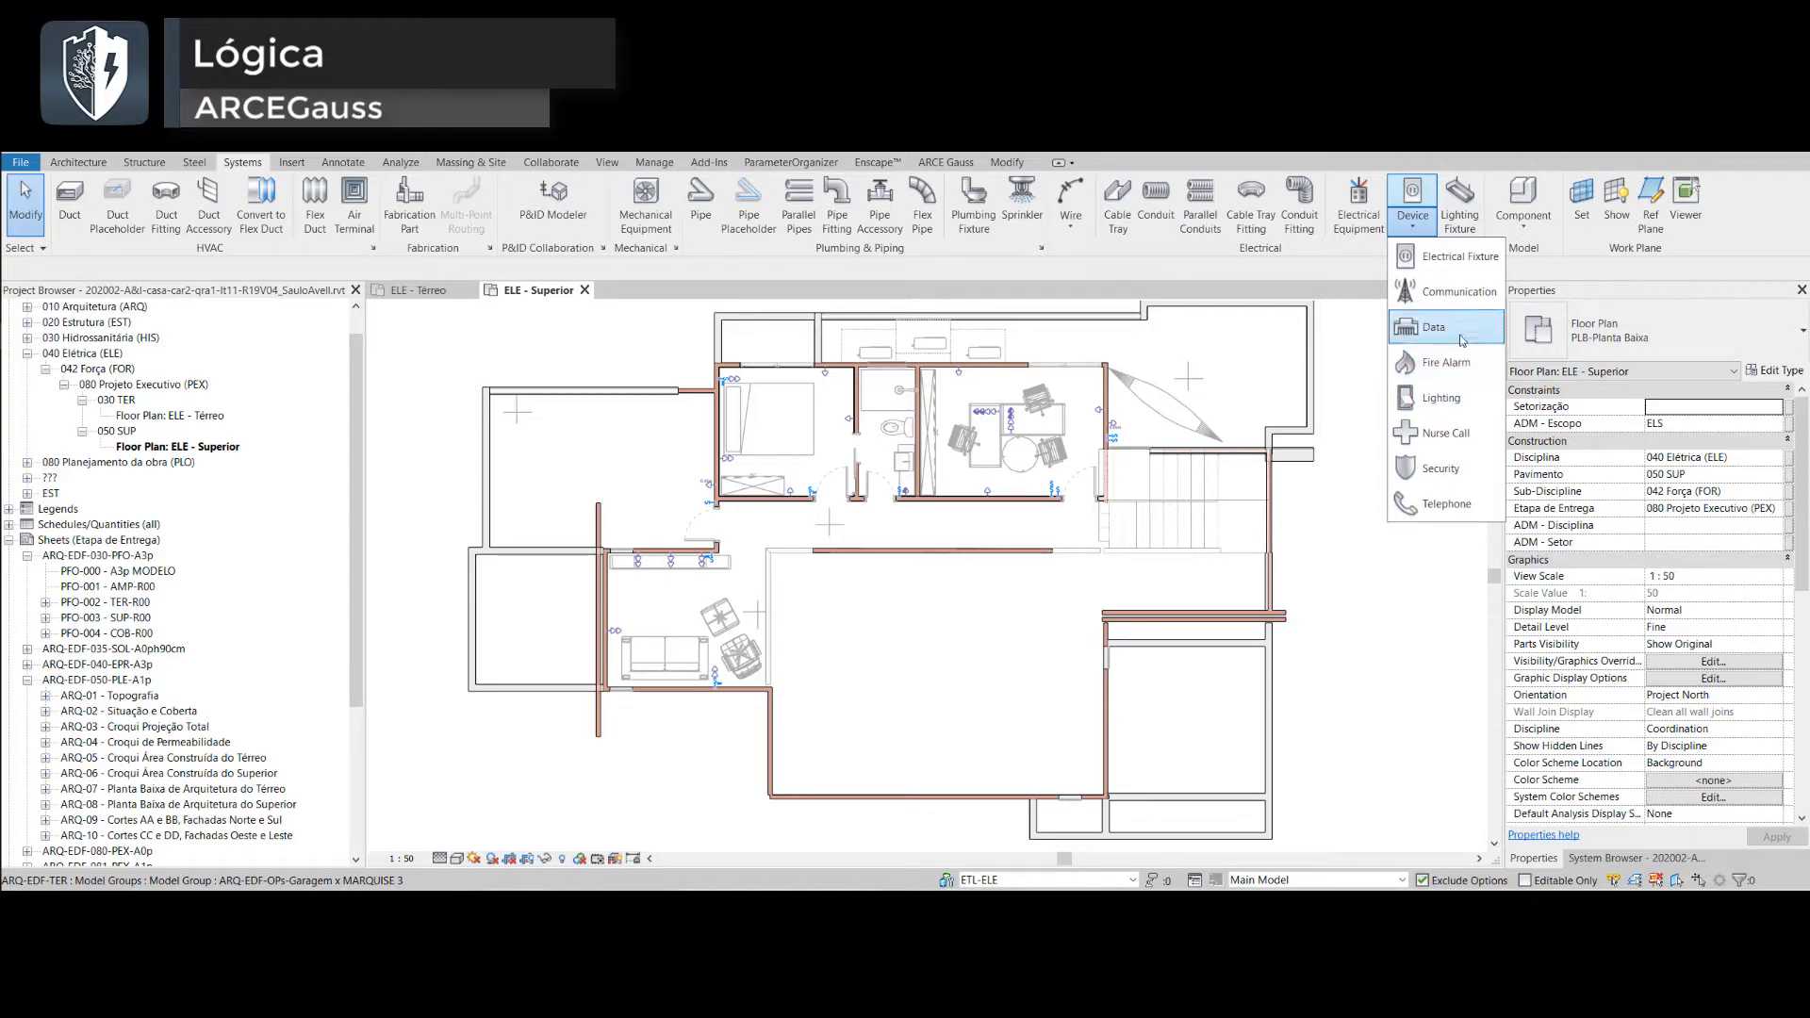
pyautogui.press('e')
pyautogui.press('4')
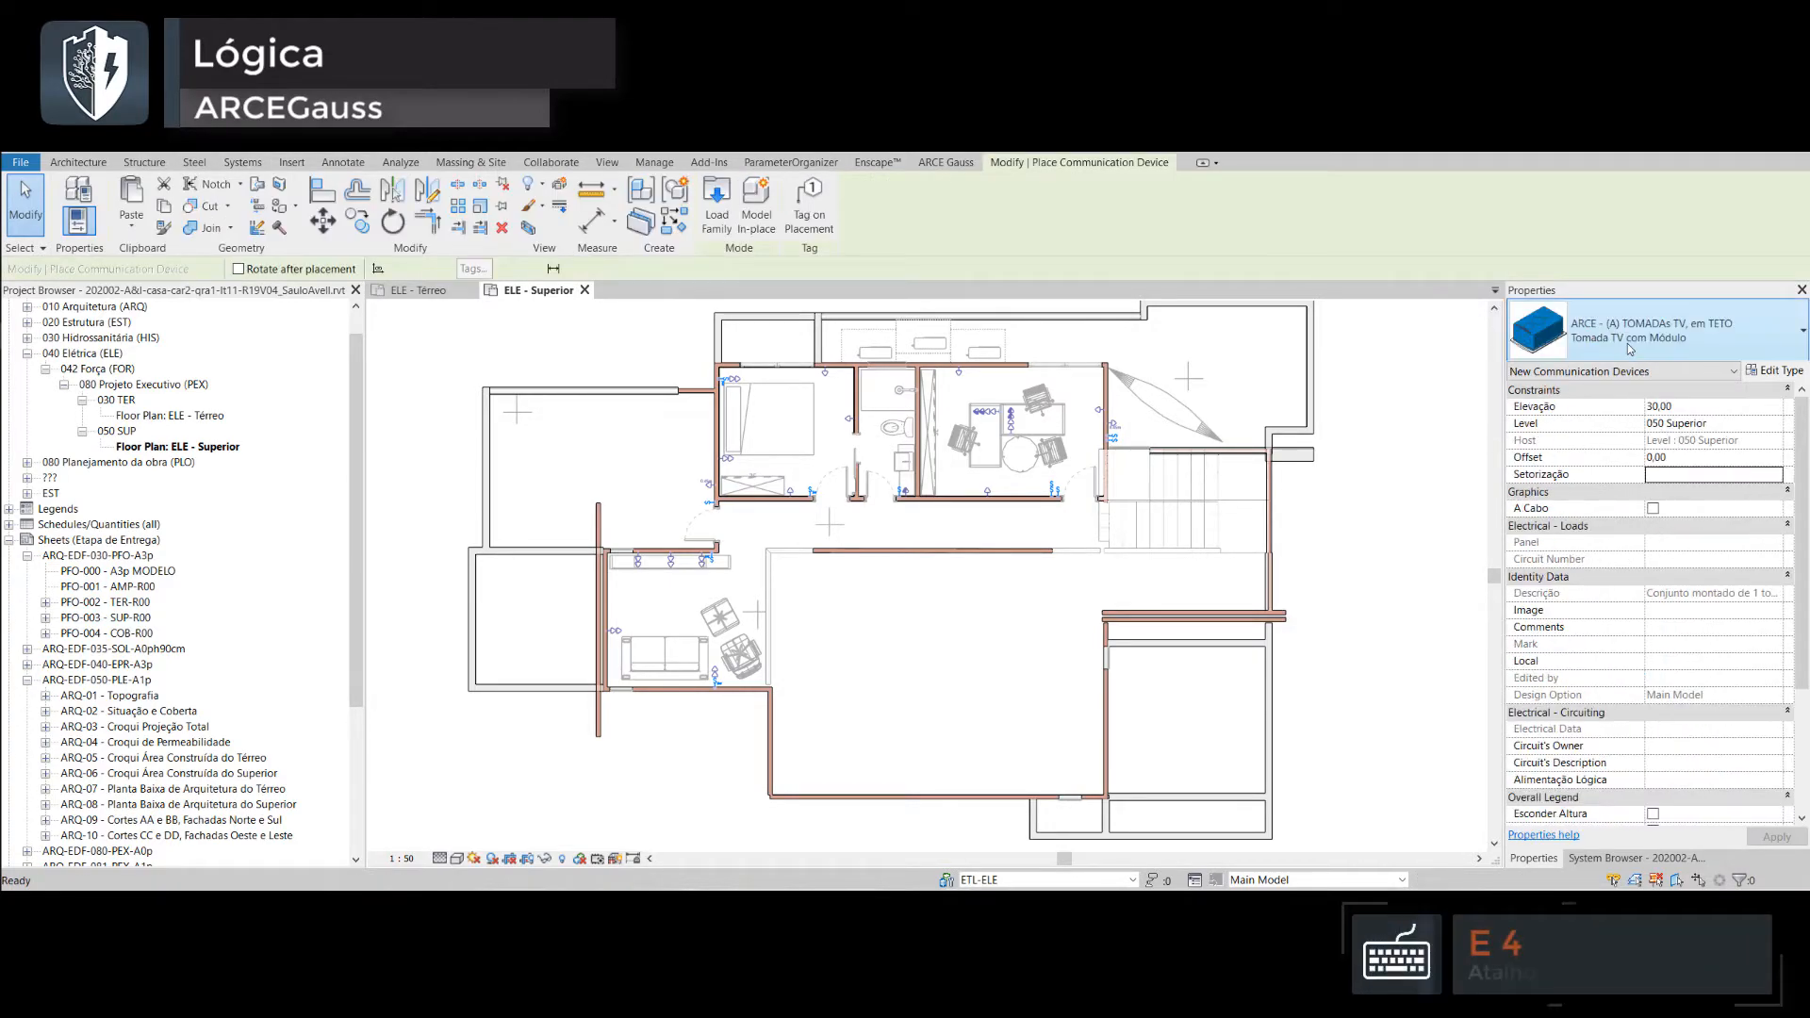
pyautogui.click(1630, 349)
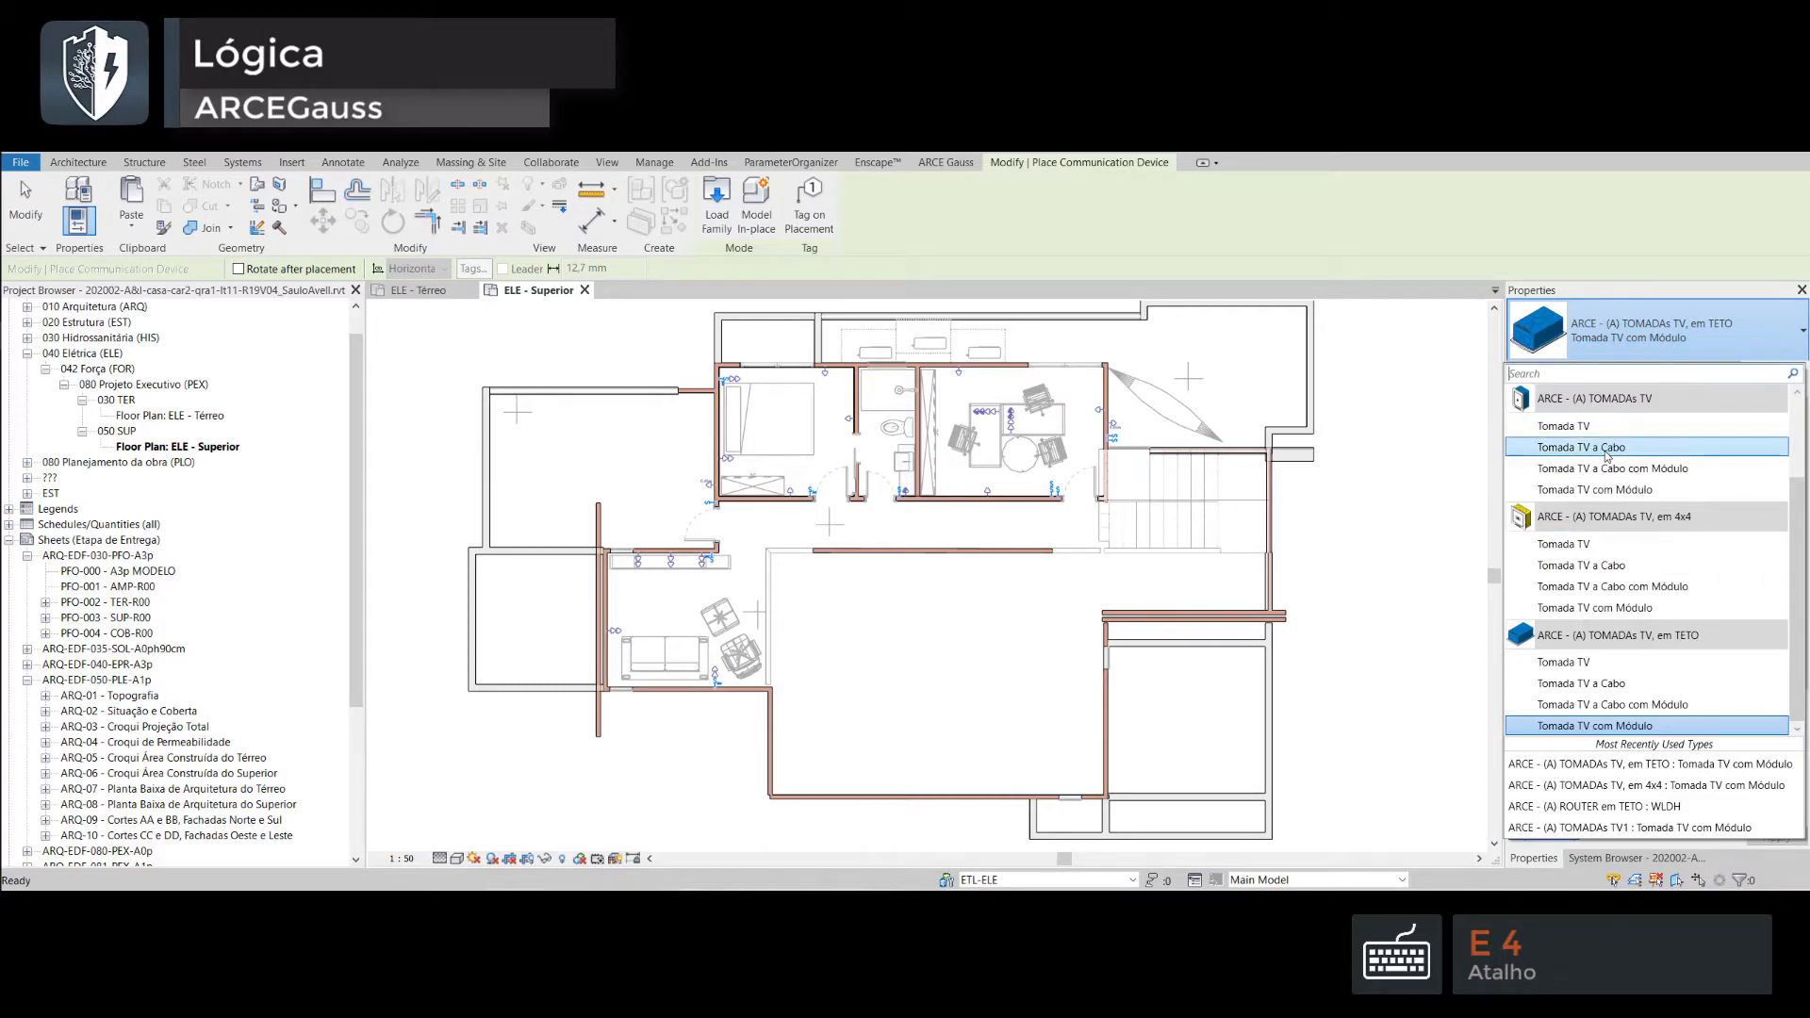
pyautogui.scroll(2, 1605, 528)
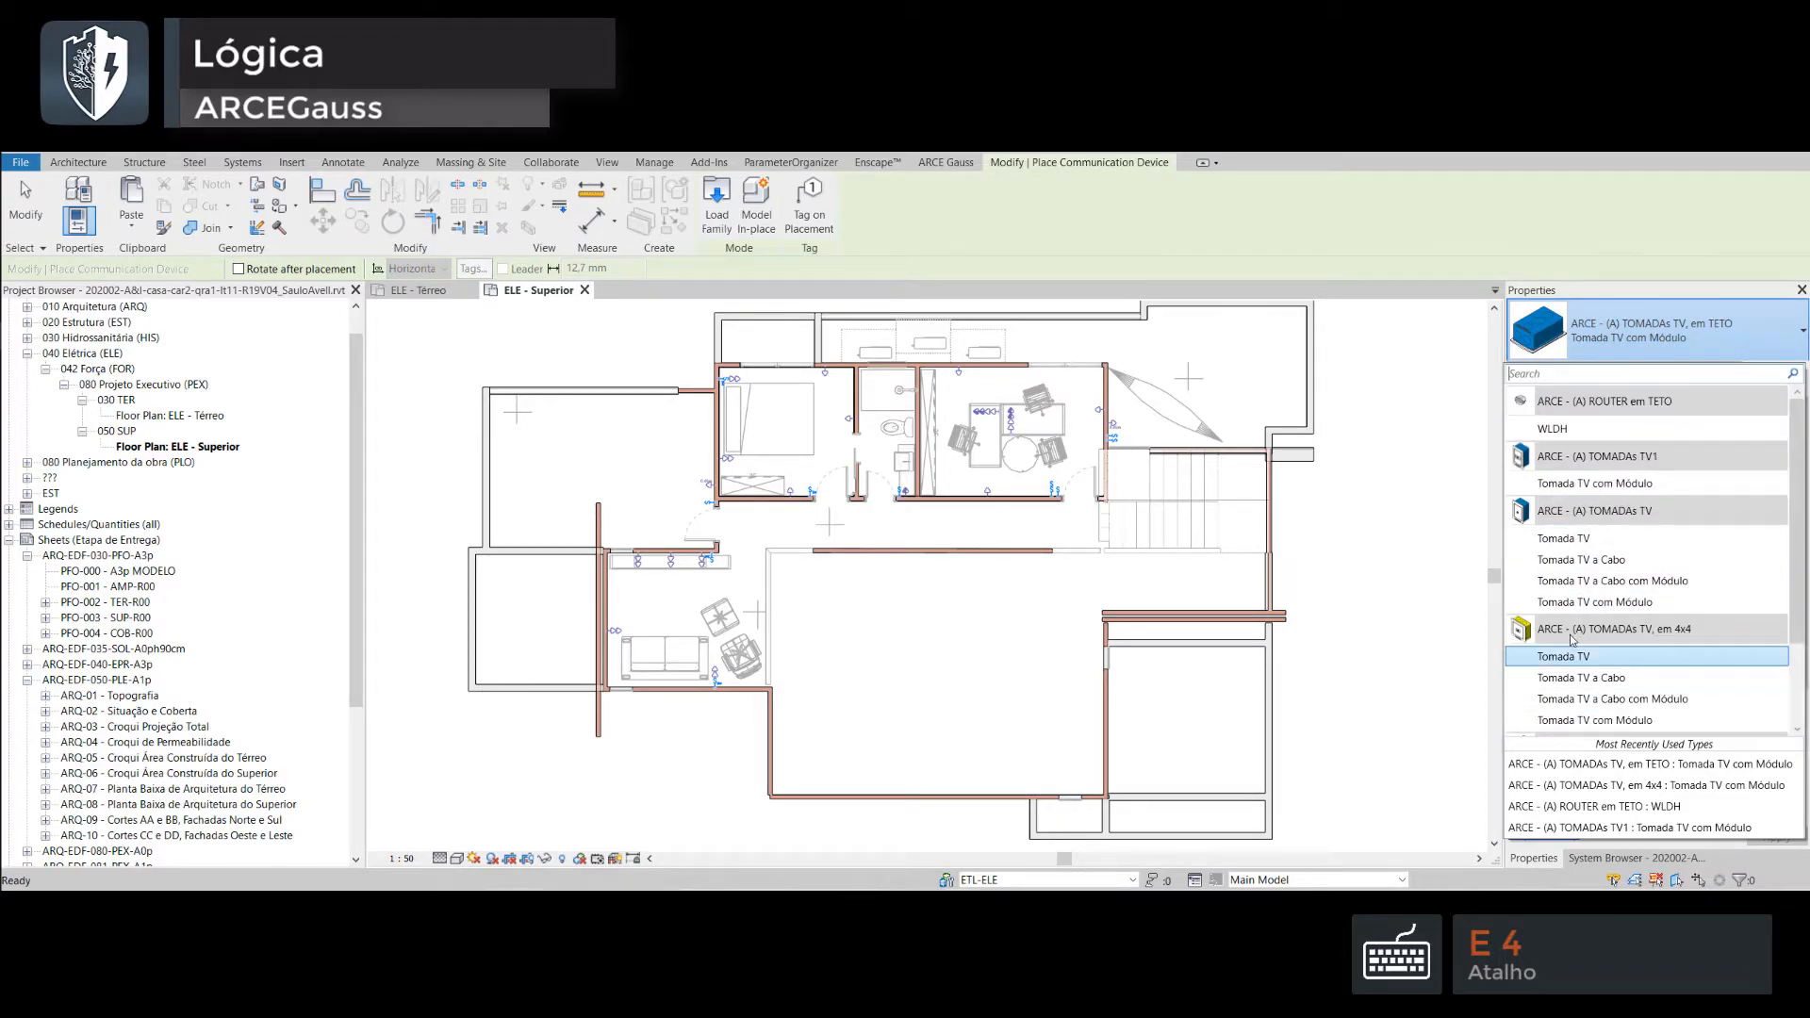
pyautogui.click(1603, 560)
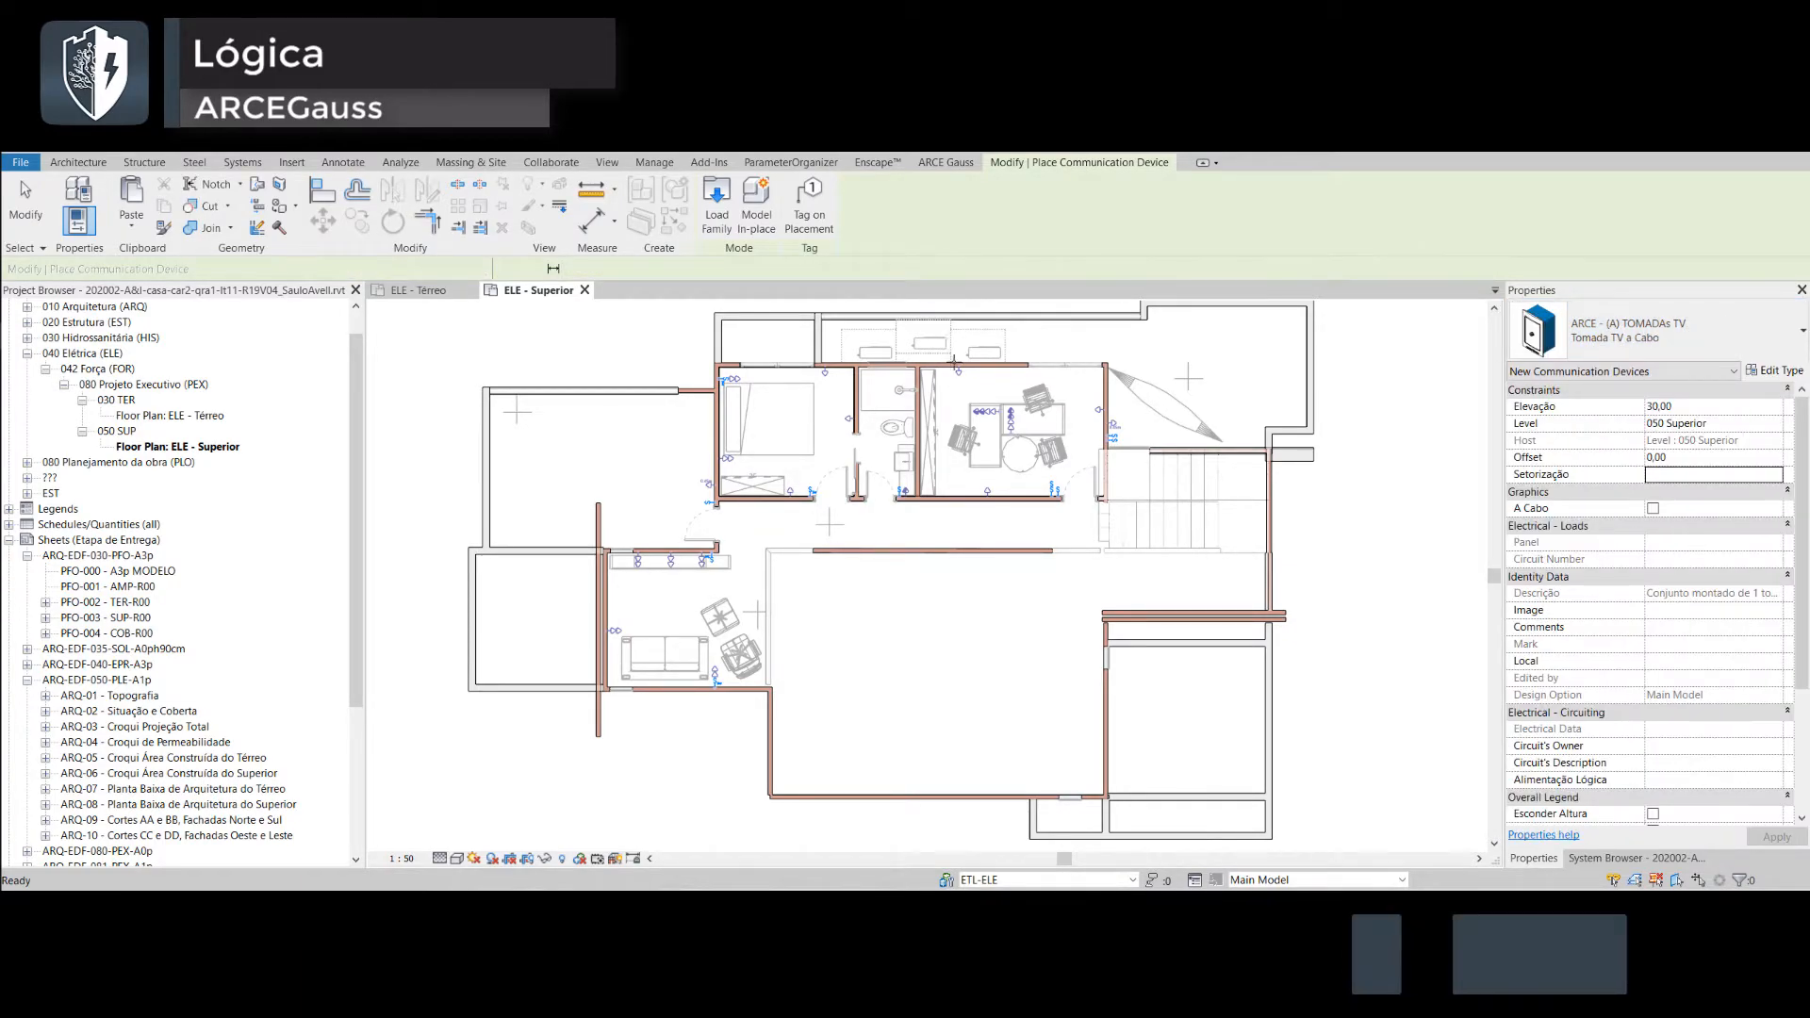
pyautogui.scroll(9, 839, 411)
pyautogui.click(1091, 467)
pyautogui.scroll(-8, 986, 476)
pyautogui.scroll(6, 688, 565)
pyautogui.click(580, 510)
# - Place two Tomada TV a Cabo outlets in the ground-floor plan ELE - Térreo
pyautogui.click(418, 290)
pyautogui.scroll(9, 1035, 525)
pyautogui.click(1036, 525)
pyautogui.scroll(-7, 1027, 528)
pyautogui.scroll(5, 1074, 584)
pyautogui.click(1087, 598)
pyautogui.scroll(-7, 1095, 568)
# - Place Tomada Telefone RJ45 1P outlets beside the TV outlets in the master bedroom and living room of ELE - Térreo
pyautogui.press('t')
pyautogui.press('e')
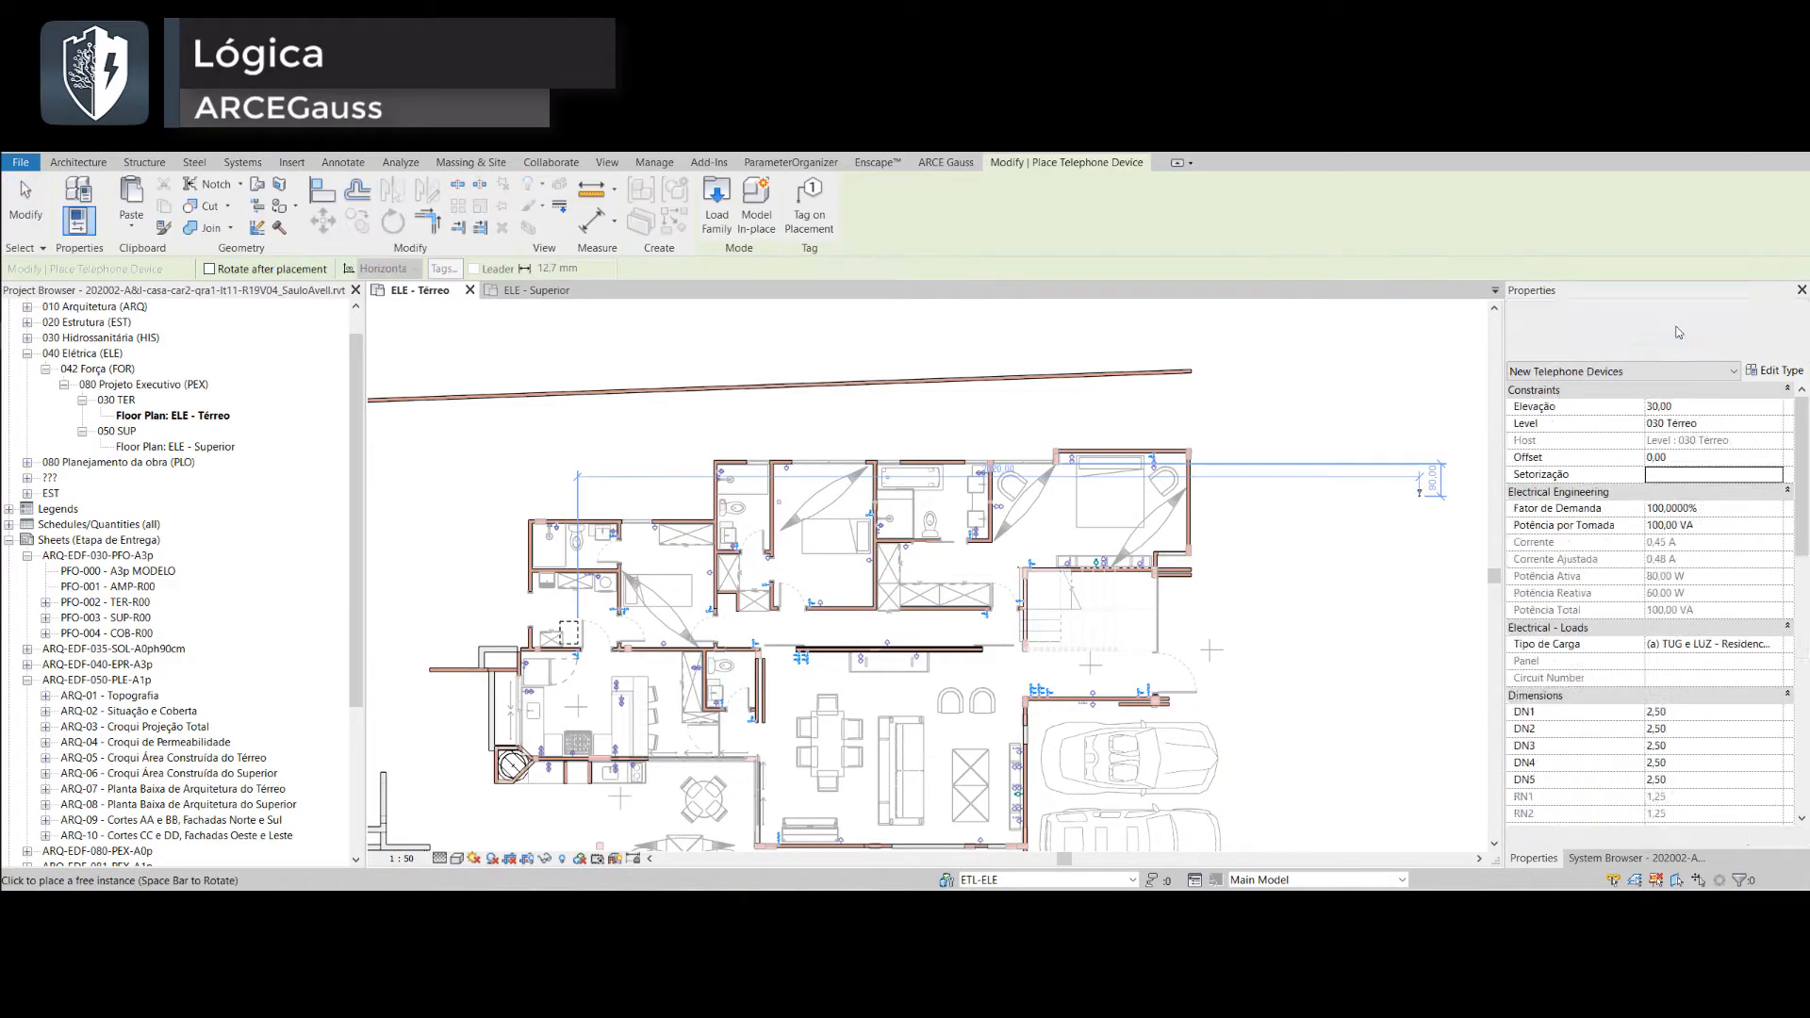
pyautogui.click(1675, 343)
pyautogui.scroll(2, 1611, 500)
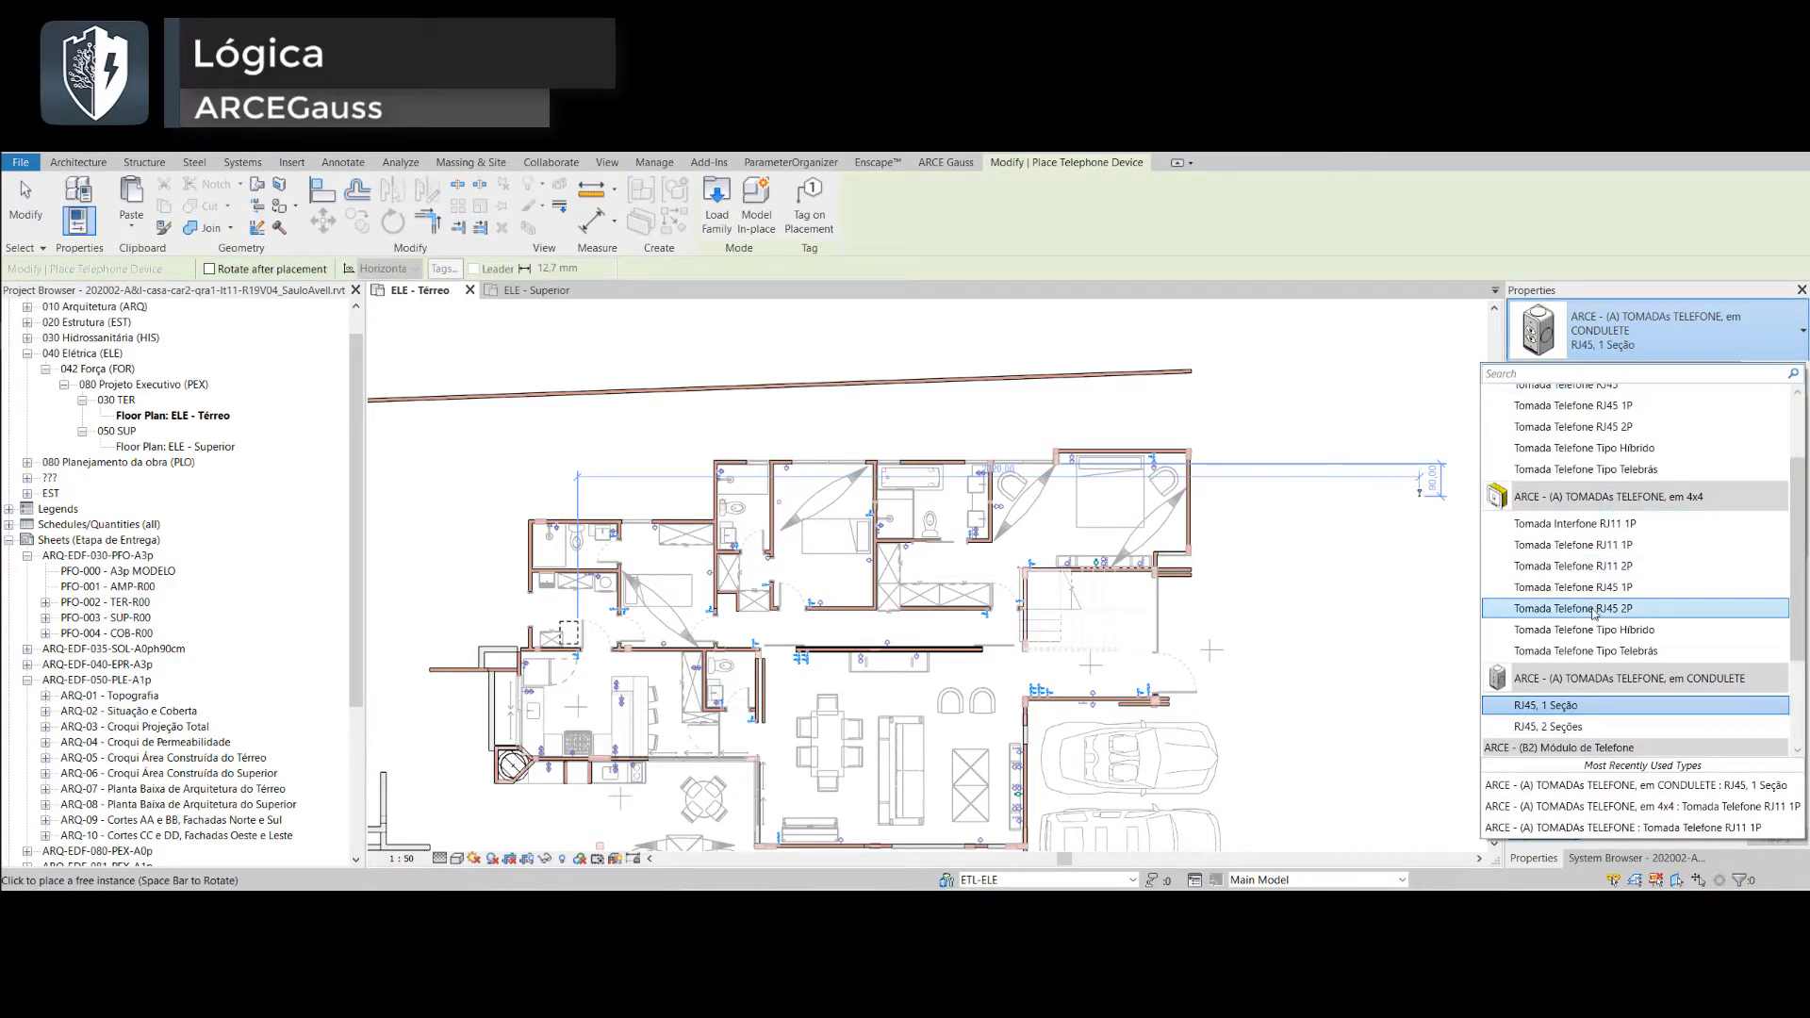
pyautogui.scroll(2, 1593, 594)
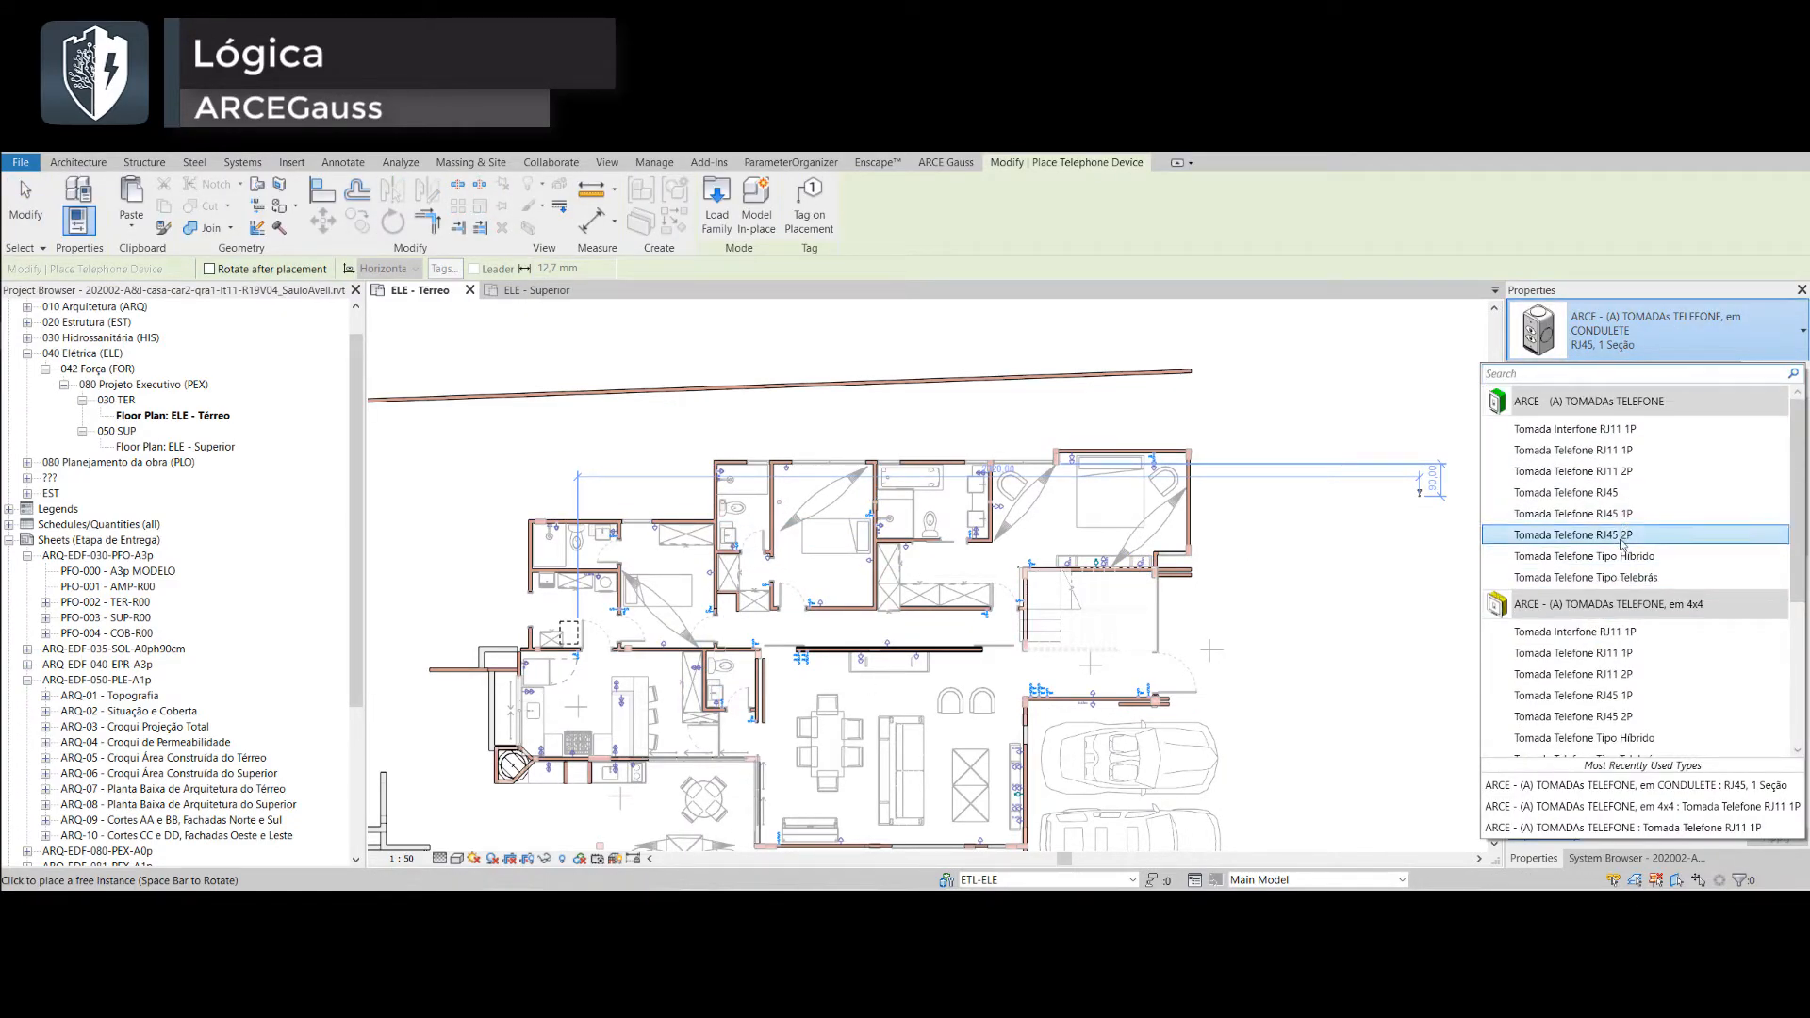
pyautogui.click(1593, 513)
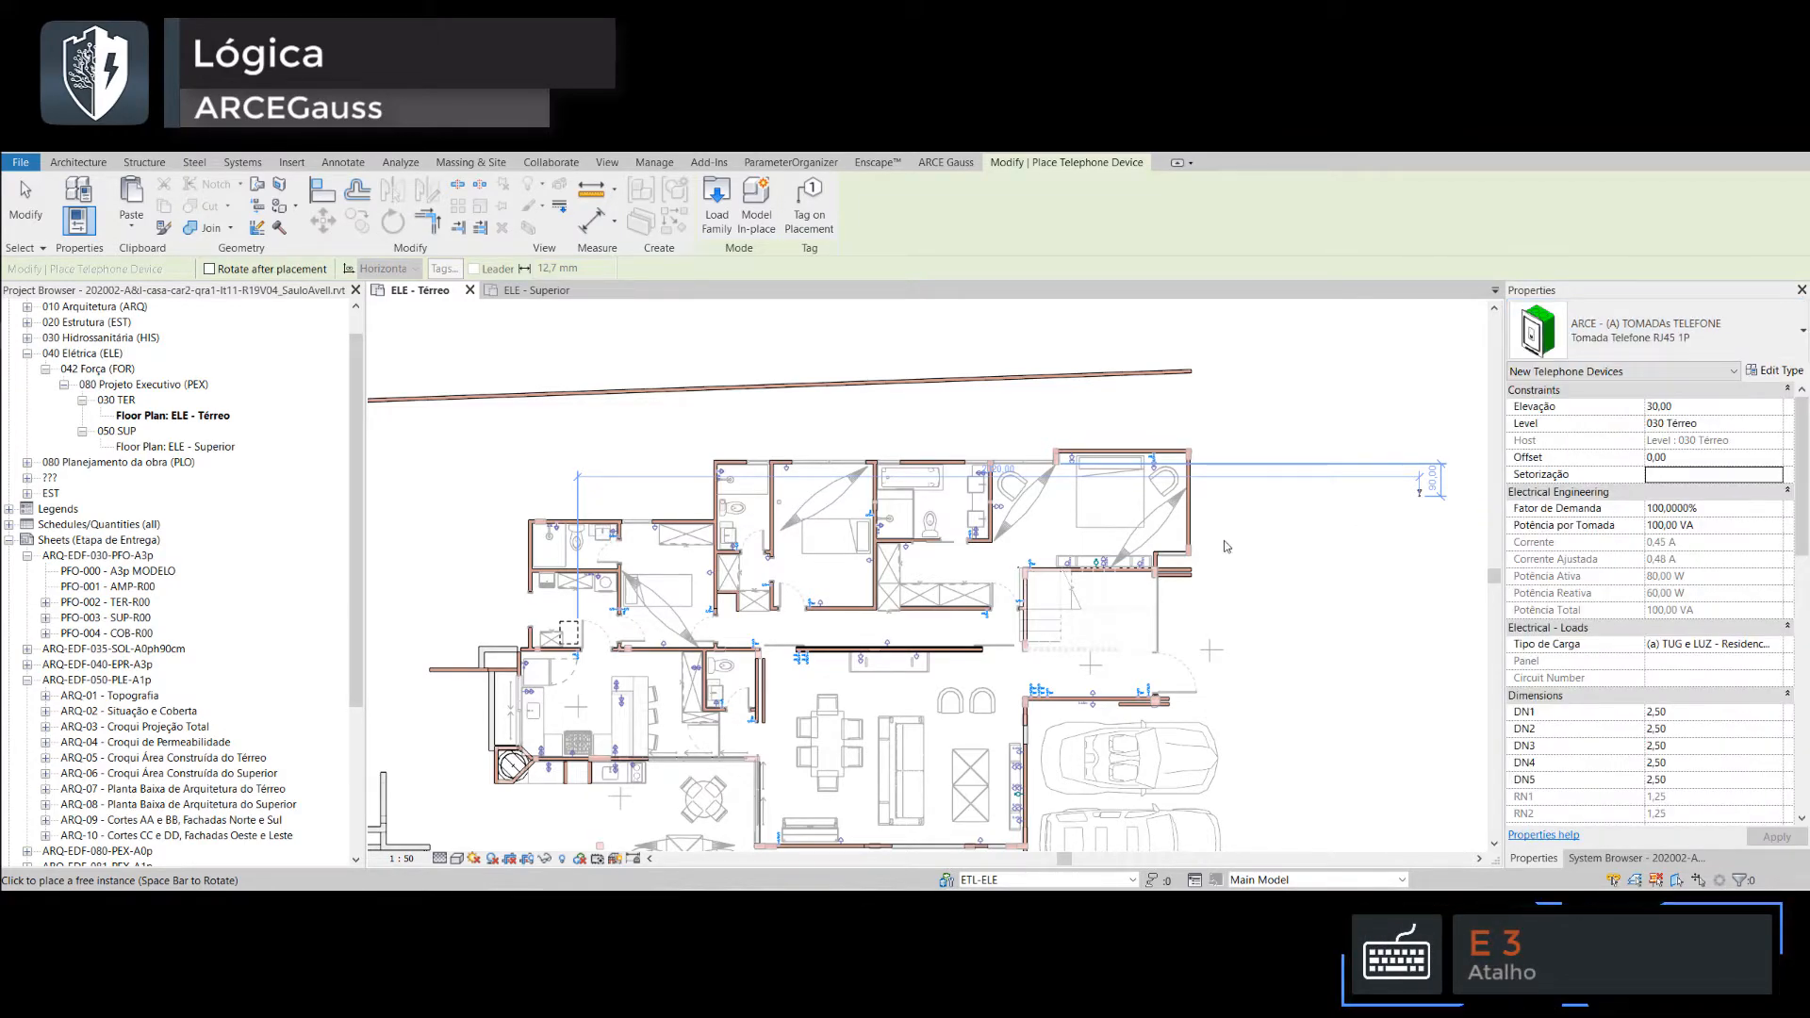
pyautogui.scroll(8, 1118, 576)
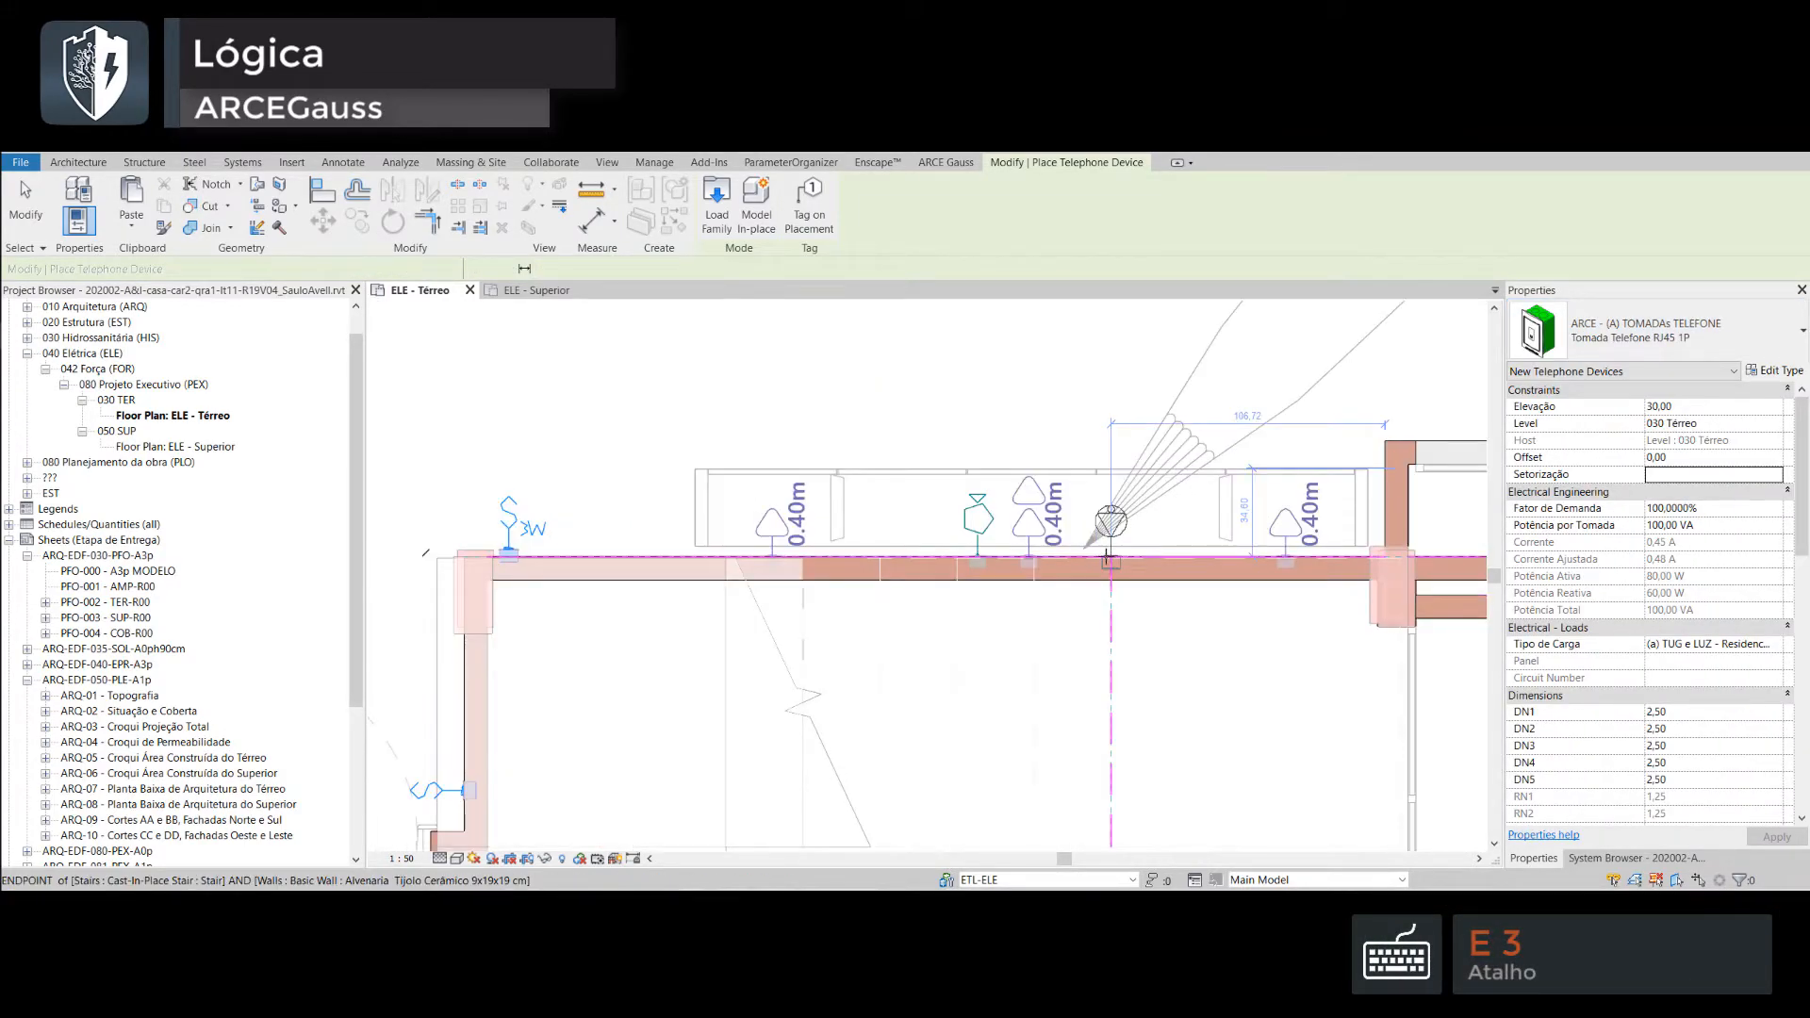
pyautogui.scroll(-8, 804, 546)
pyautogui.scroll(7, 810, 594)
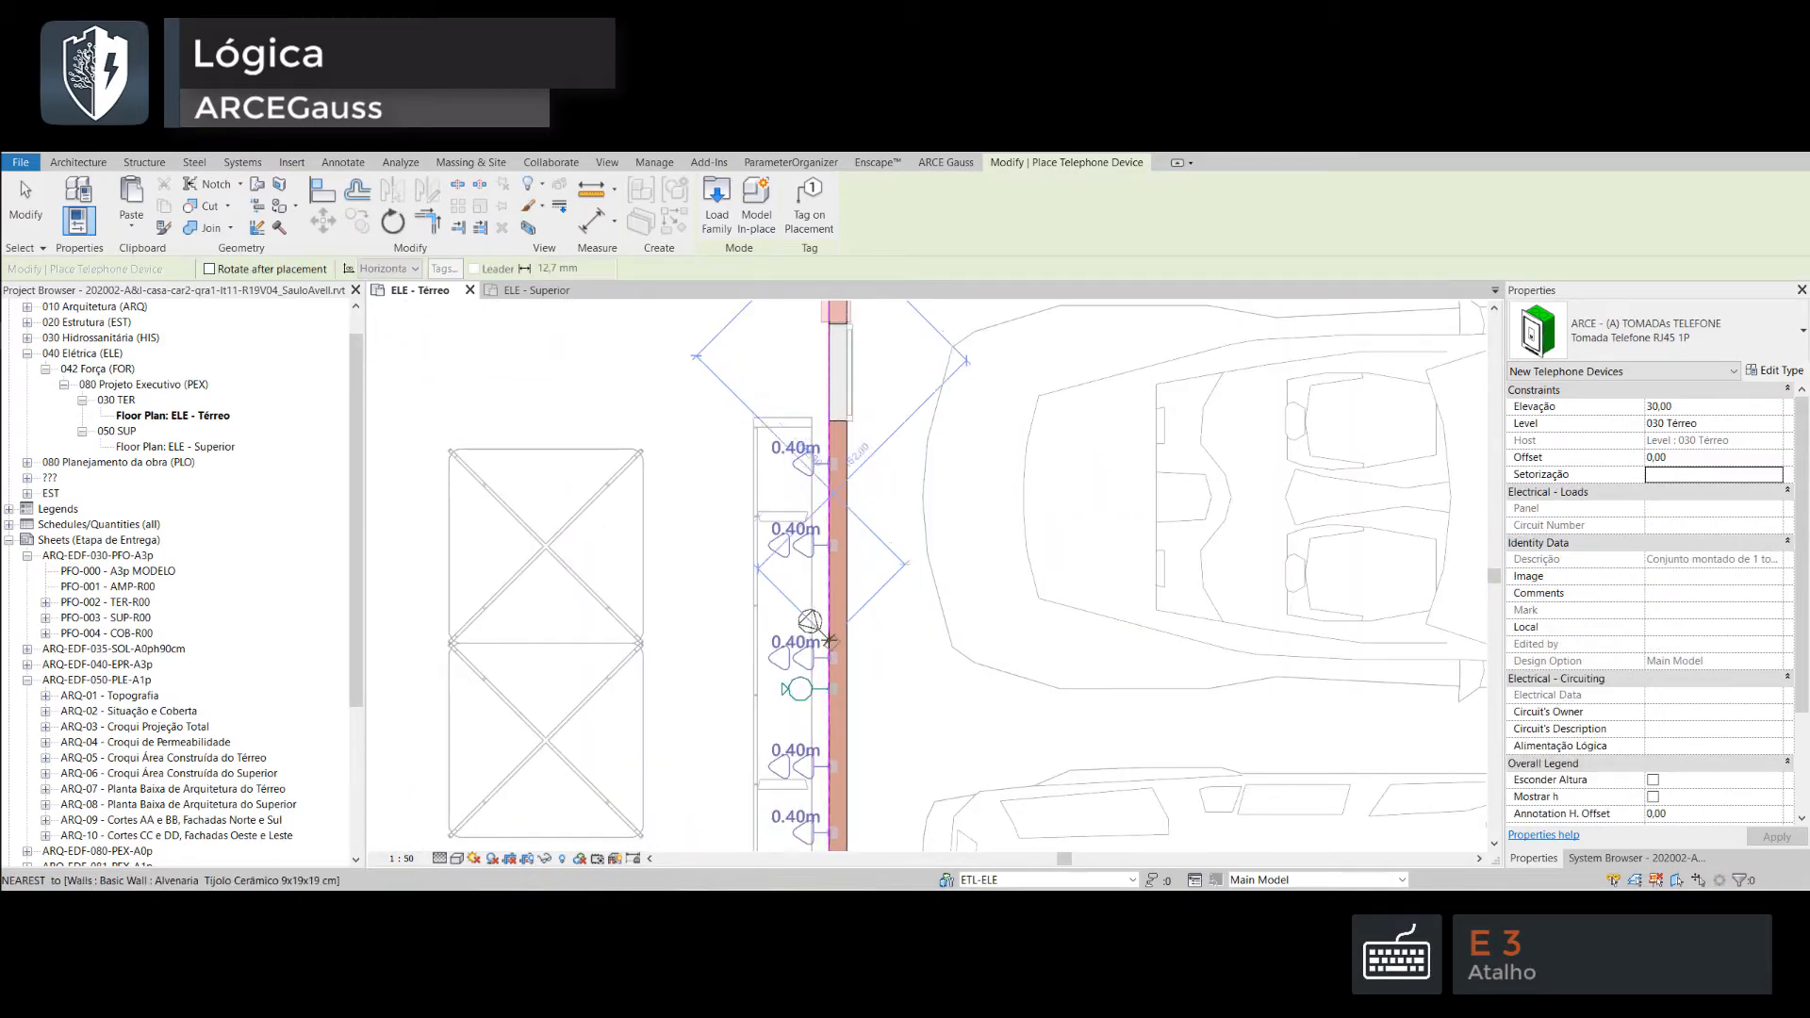
pyautogui.click(830, 585)
# - Change the living-room telephone outlet's type to ARCE - (A) TOMADAs TELEFONE, em 4x4, Tomada Telefone RJ45 2P
pyautogui.press('Escape')
pyautogui.press('Escape')
pyautogui.click(790, 584)
pyautogui.click(1650, 331)
pyautogui.click(1633, 676)
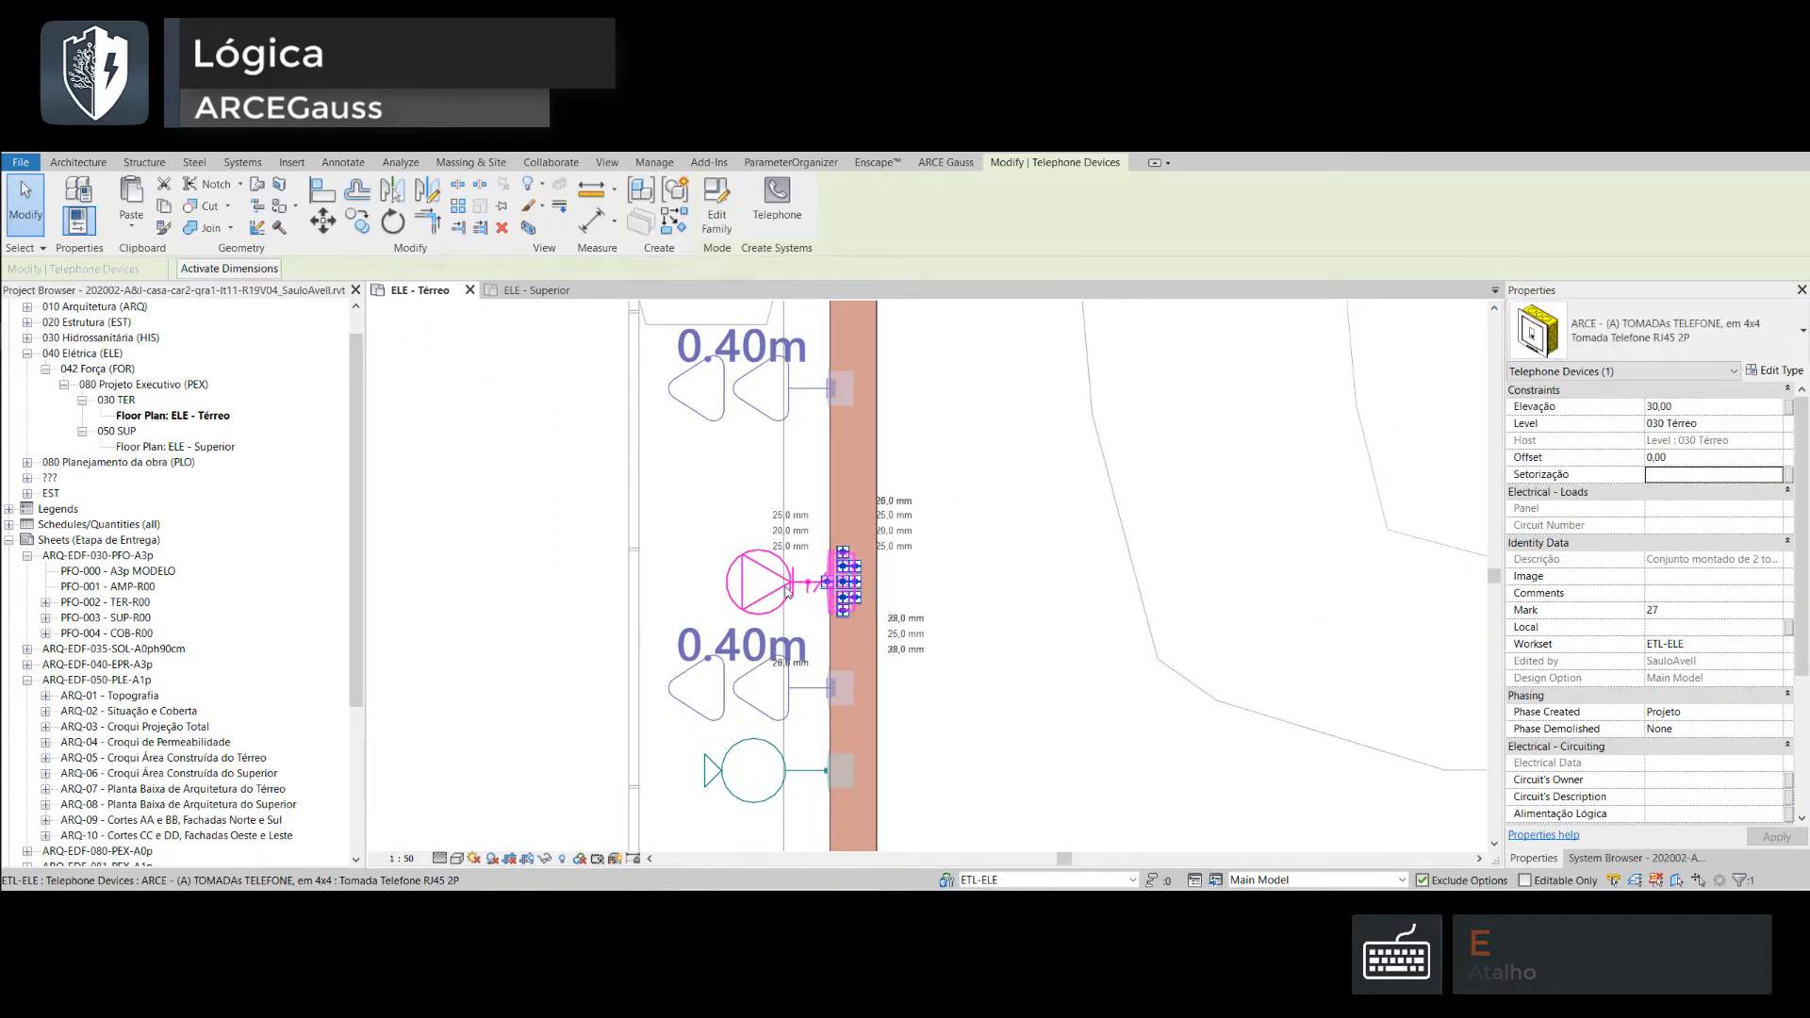
pyautogui.press('Escape')
pyautogui.scroll(-6, 792, 582)
pyautogui.scroll(4, 834, 388)
pyautogui.scroll(-4, 834, 388)
# - Place a telephone outlet on the TV cabinet wall of the sitting room in ELE - Superior
pyautogui.click(536, 290)
pyautogui.click(1412, 215)
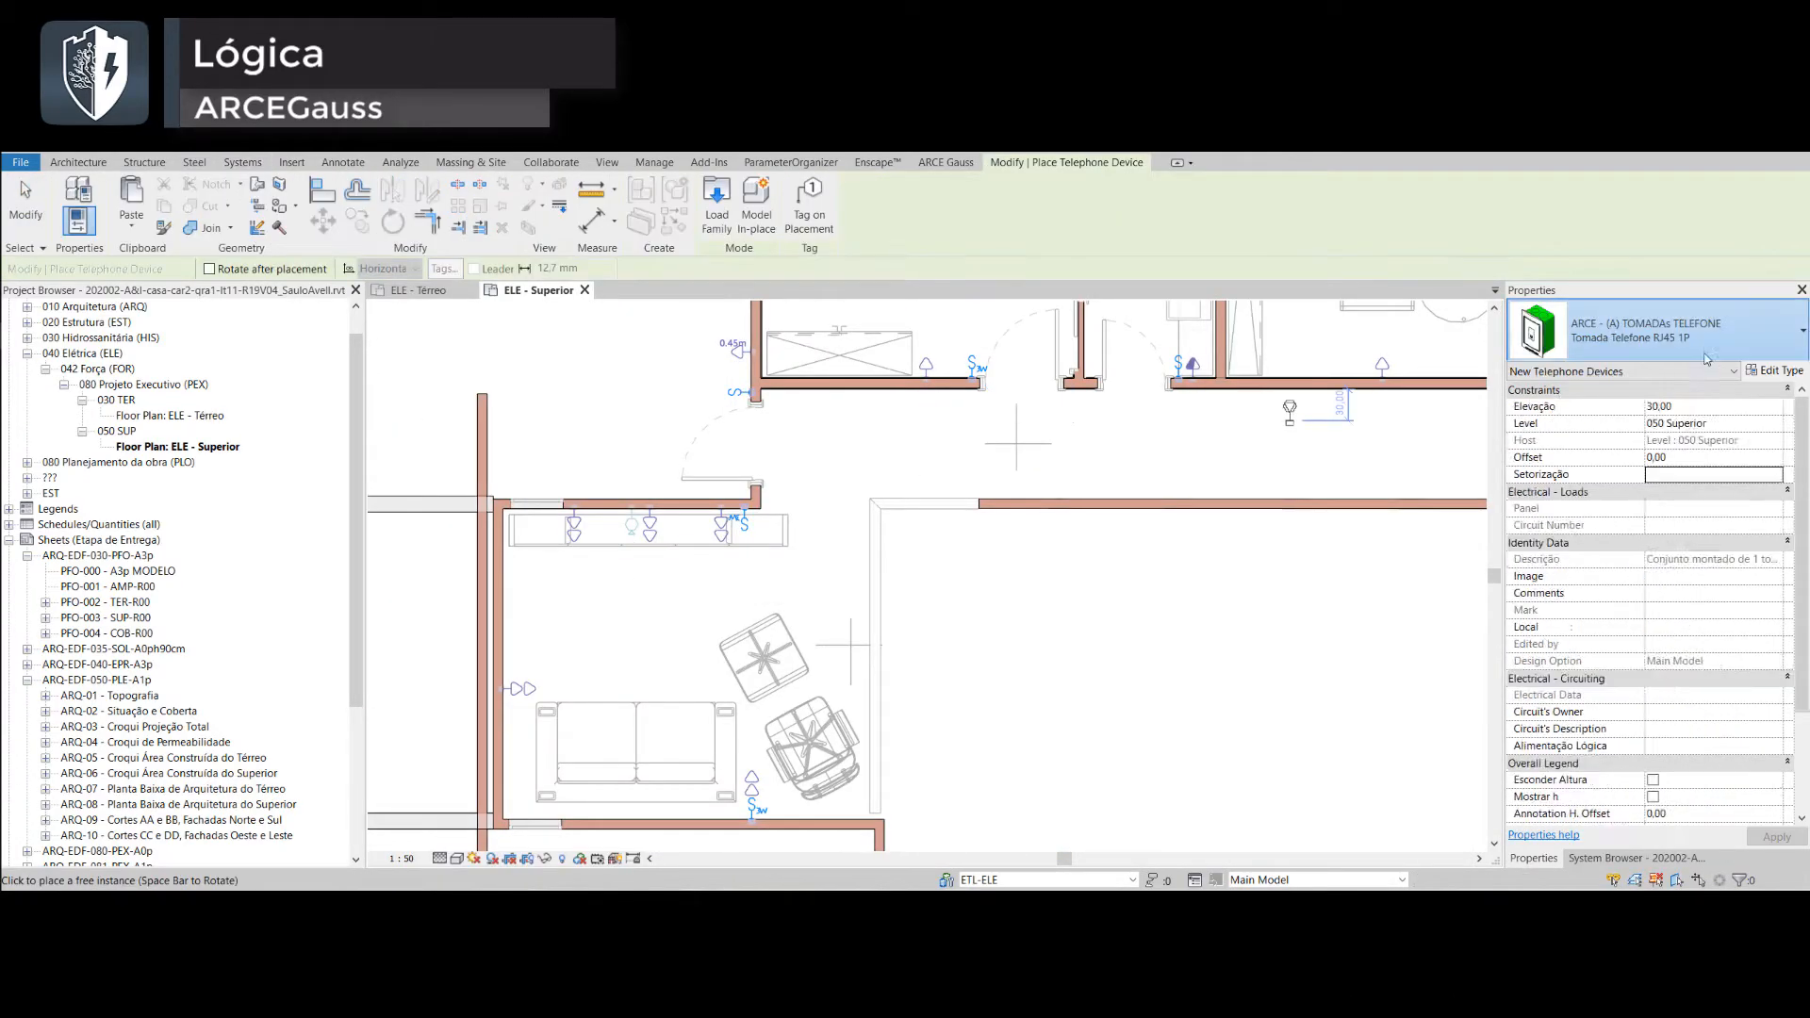
pyautogui.click(1650, 331)
pyautogui.click(1634, 676)
pyautogui.scroll(3, 584, 501)
pyautogui.press('space')
pyautogui.scroll(3, 609, 492)
pyautogui.click(610, 492)
pyautogui.press('Escape')
pyautogui.press('Escape')
pyautogui.scroll(-5, 610, 492)
# - In ELE - Térreo, nudge the master bedroom telephone outlet away from the TV outlet and place a Tomada TV outlet on the same wall
pyautogui.click(418, 290)
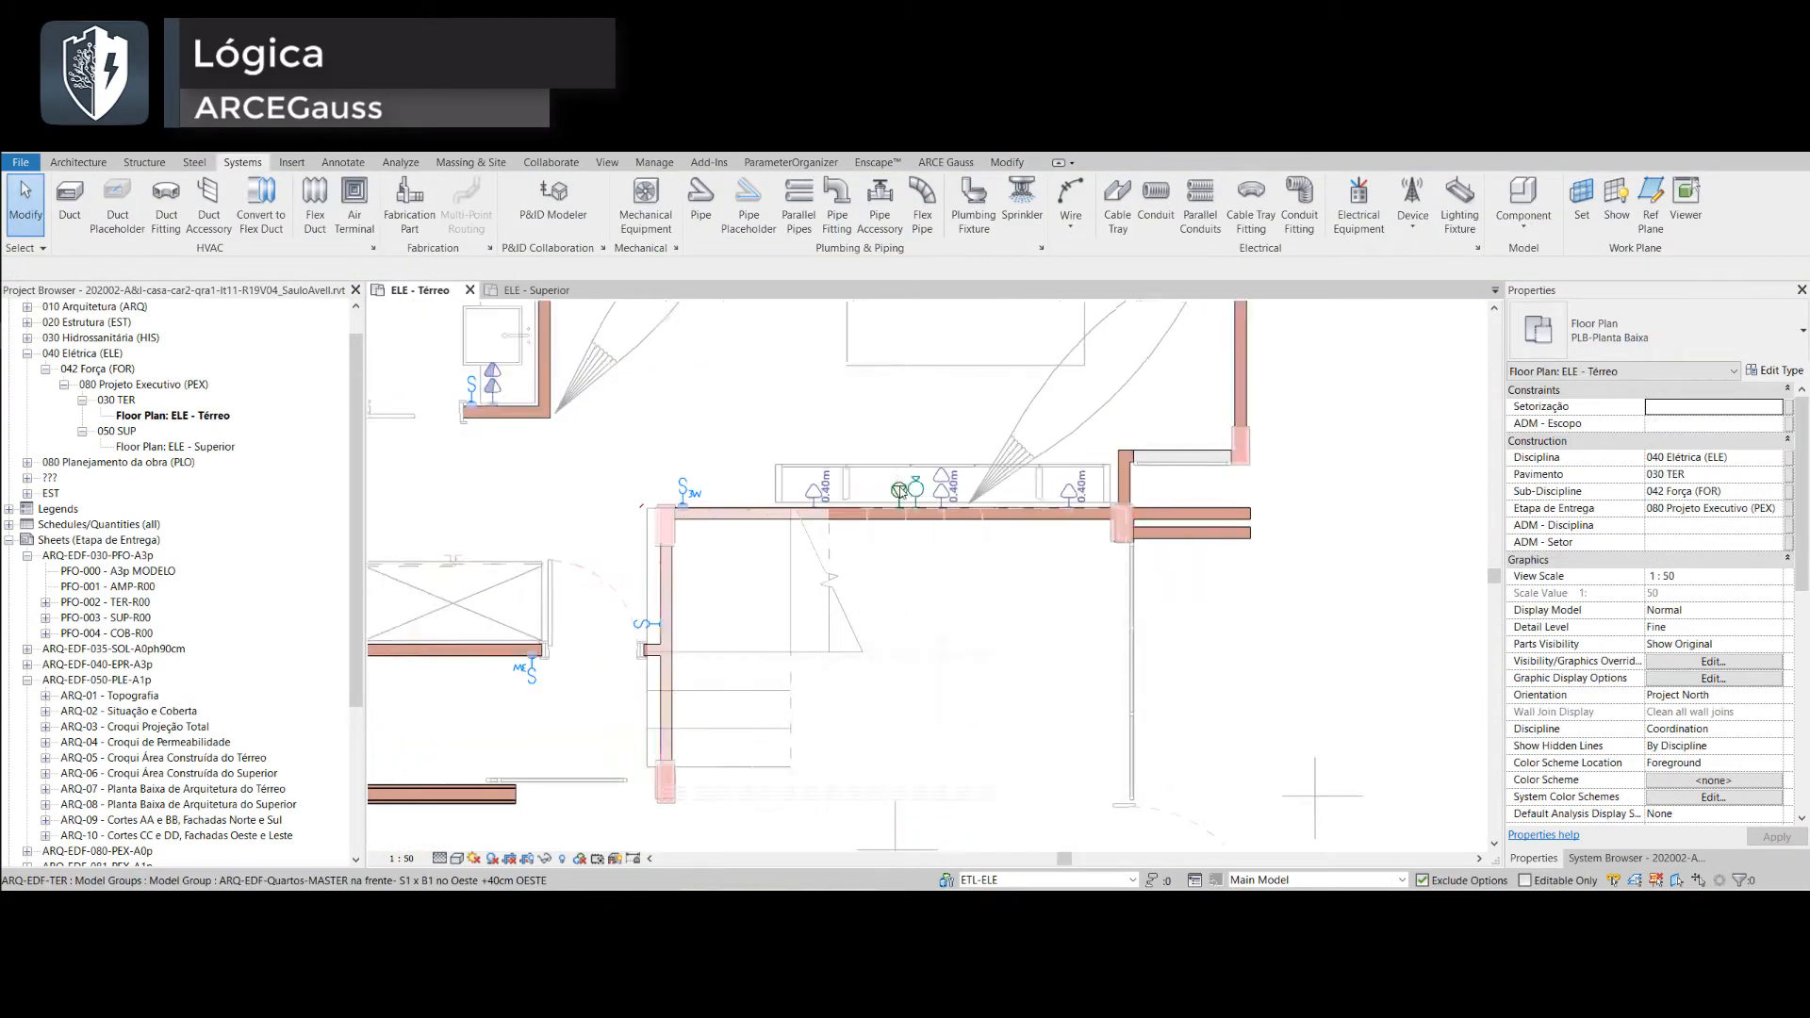
pyautogui.scroll(3, 896, 491)
pyautogui.click(897, 491)
pyautogui.press('Escape')
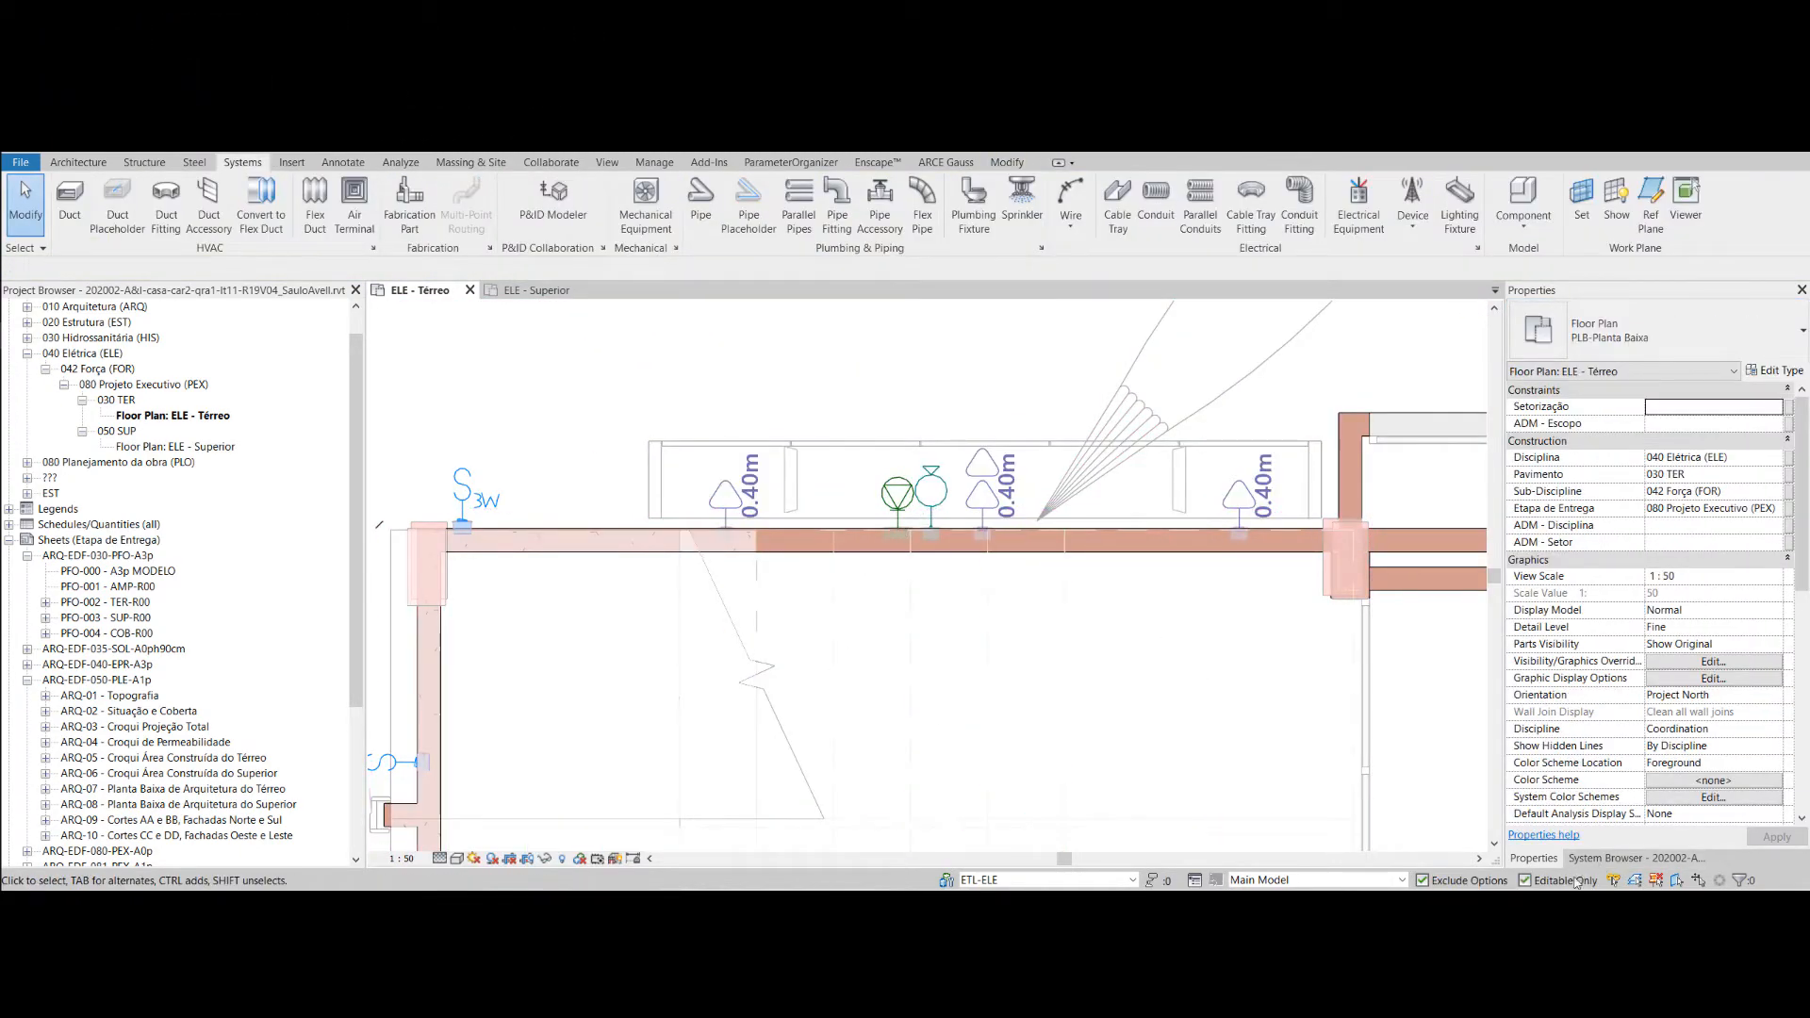
pyautogui.click(1412, 215)
pyautogui.click(1444, 290)
pyautogui.click(1650, 331)
pyautogui.click(1570, 438)
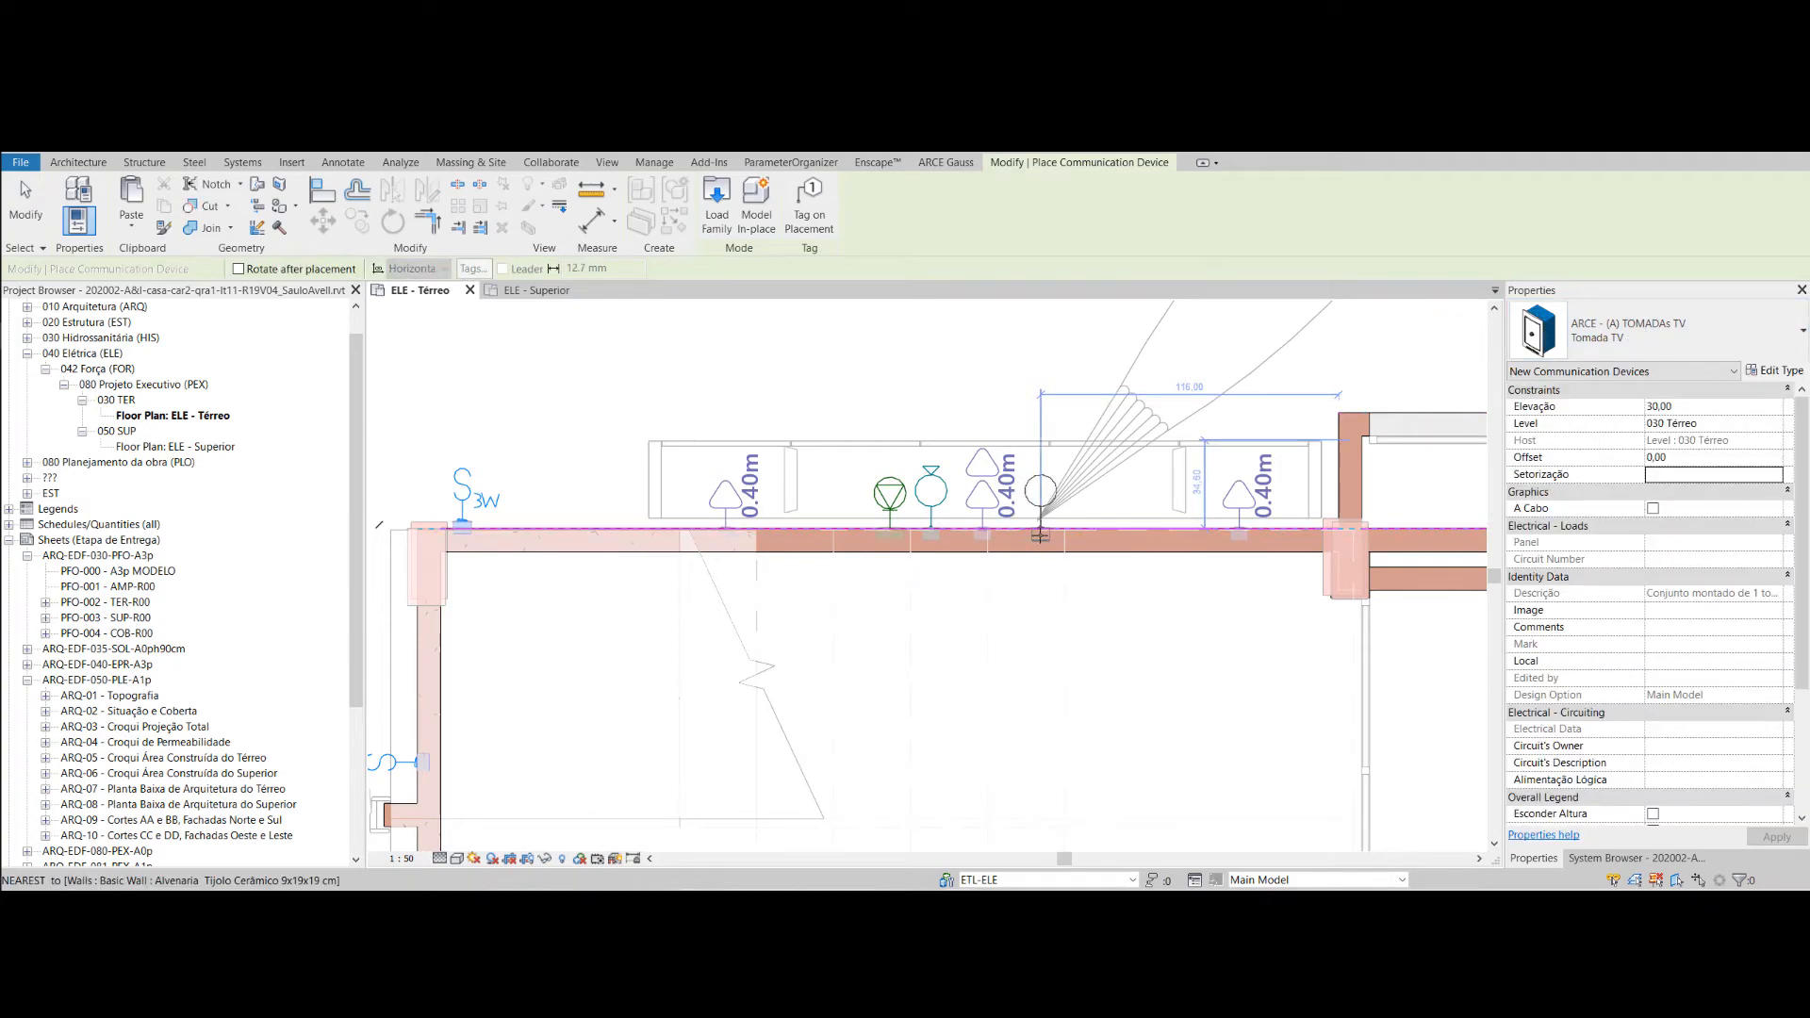
pyautogui.click(1039, 529)
# - Place a Tomada TV outlet next to the cable TV outlet on the living-room TV wall
pyautogui.scroll(-6, 1038, 529)
pyautogui.moveTo(754, 471); pyautogui.dragTo(618, 443, button='middle')
pyautogui.scroll(6, 864, 550)
pyautogui.click(880, 767)
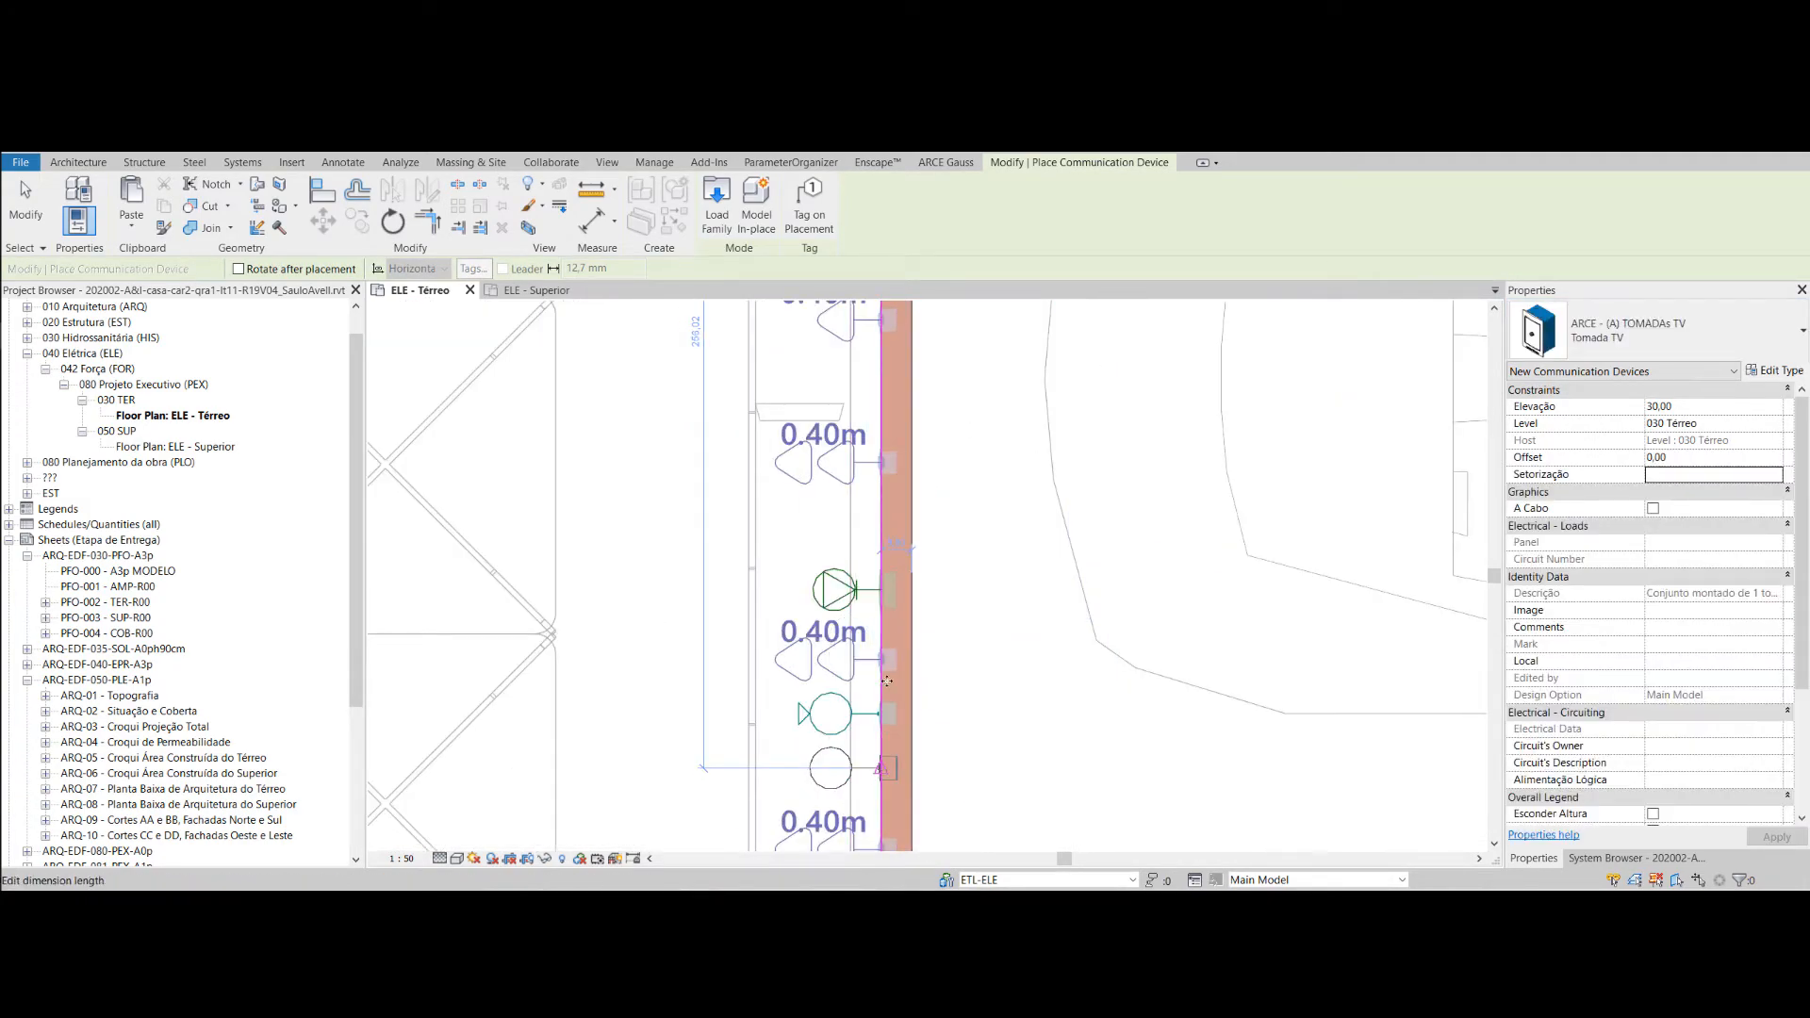
pyautogui.scroll(-5, 880, 767)
pyautogui.moveTo(881, 767); pyautogui.dragTo(933, 642, button='middle')
pyautogui.press('Escape')
pyautogui.press('Escape')
pyautogui.scroll(4, 951, 834)
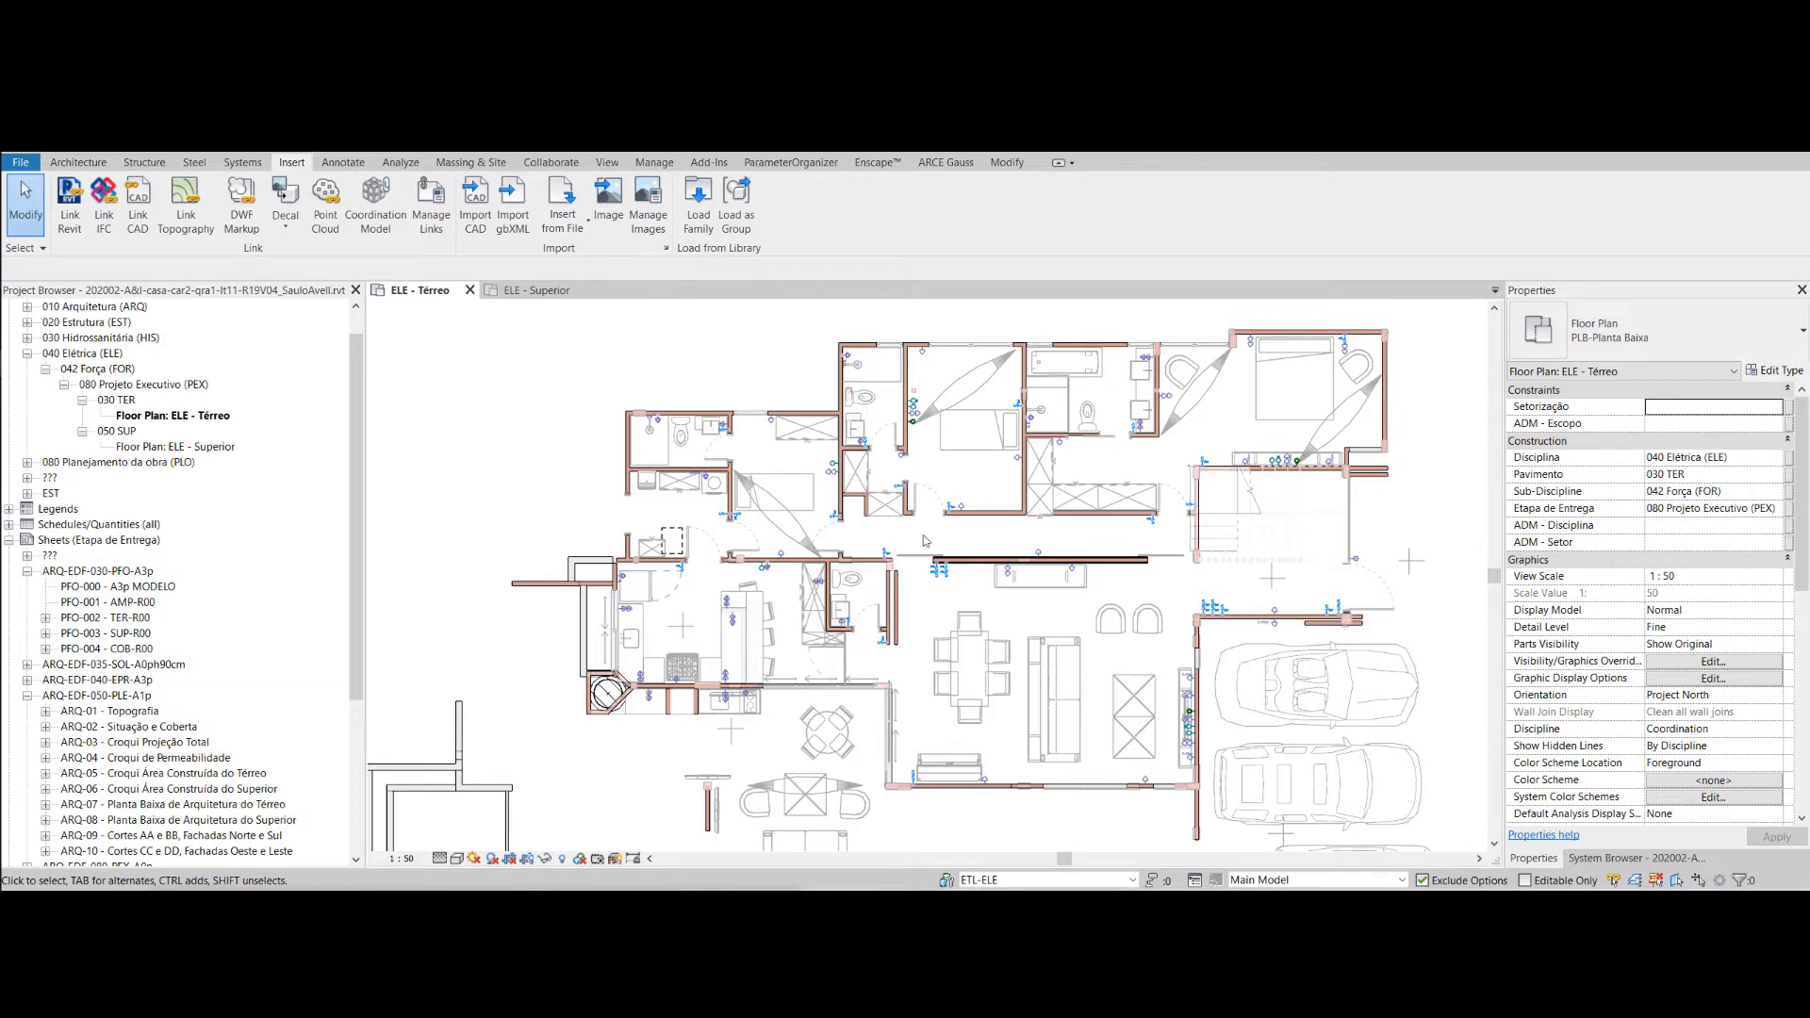
# - Place an ARCE - (A) QUADRO de DISTRIBUIÇÃO 27-36 panel in the hallway wall niche beside the bedroom closet
pyautogui.scroll(5, 864, 516)
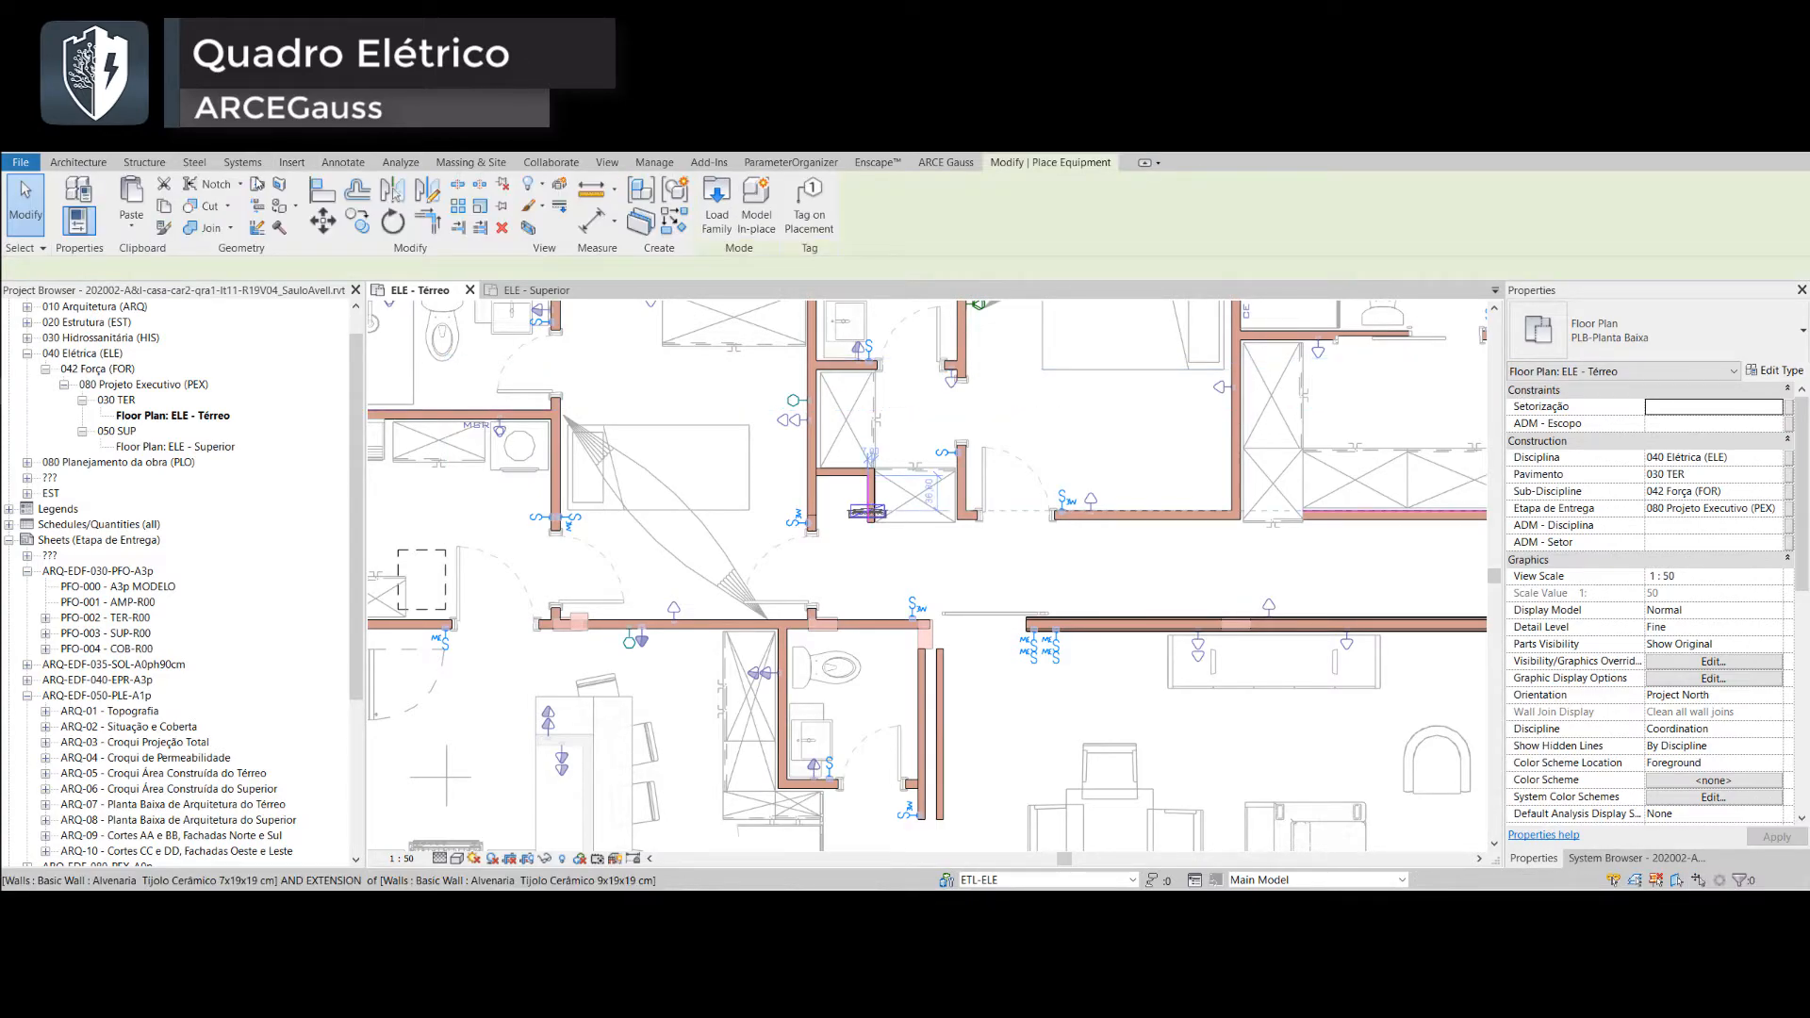
pyautogui.press('Escape')
pyautogui.click(247, 164)
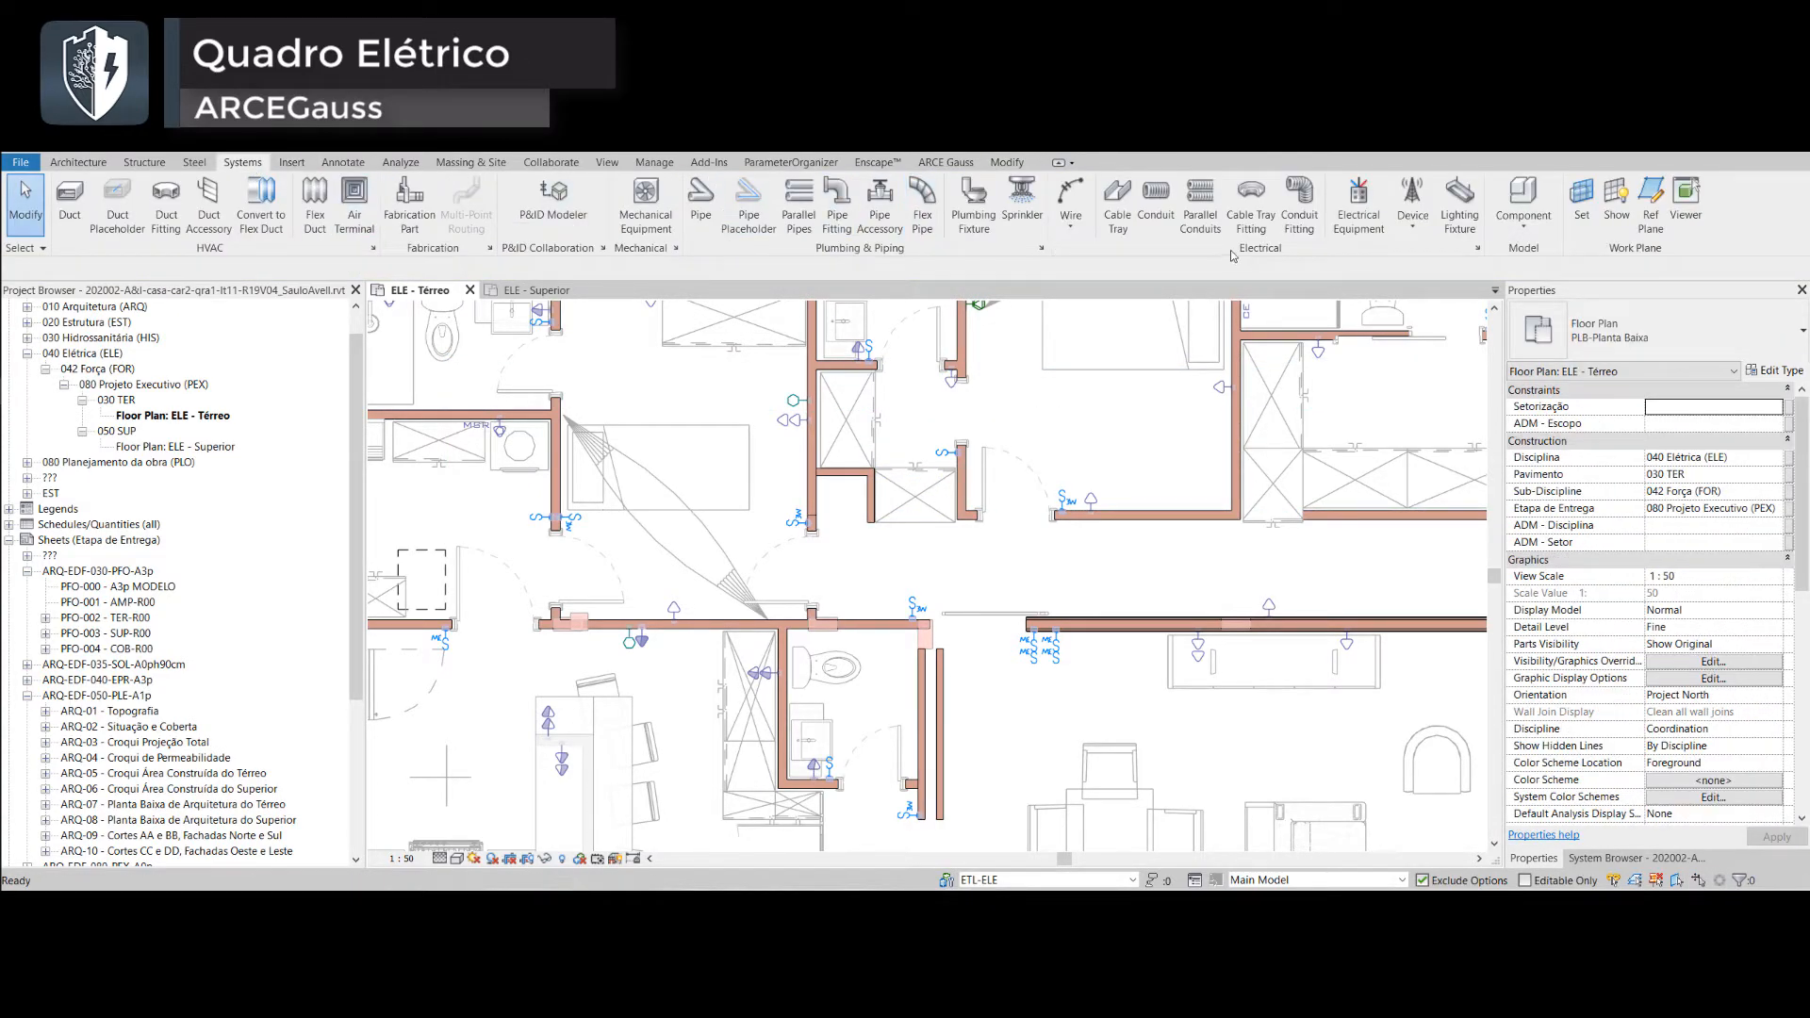
pyautogui.click(1358, 203)
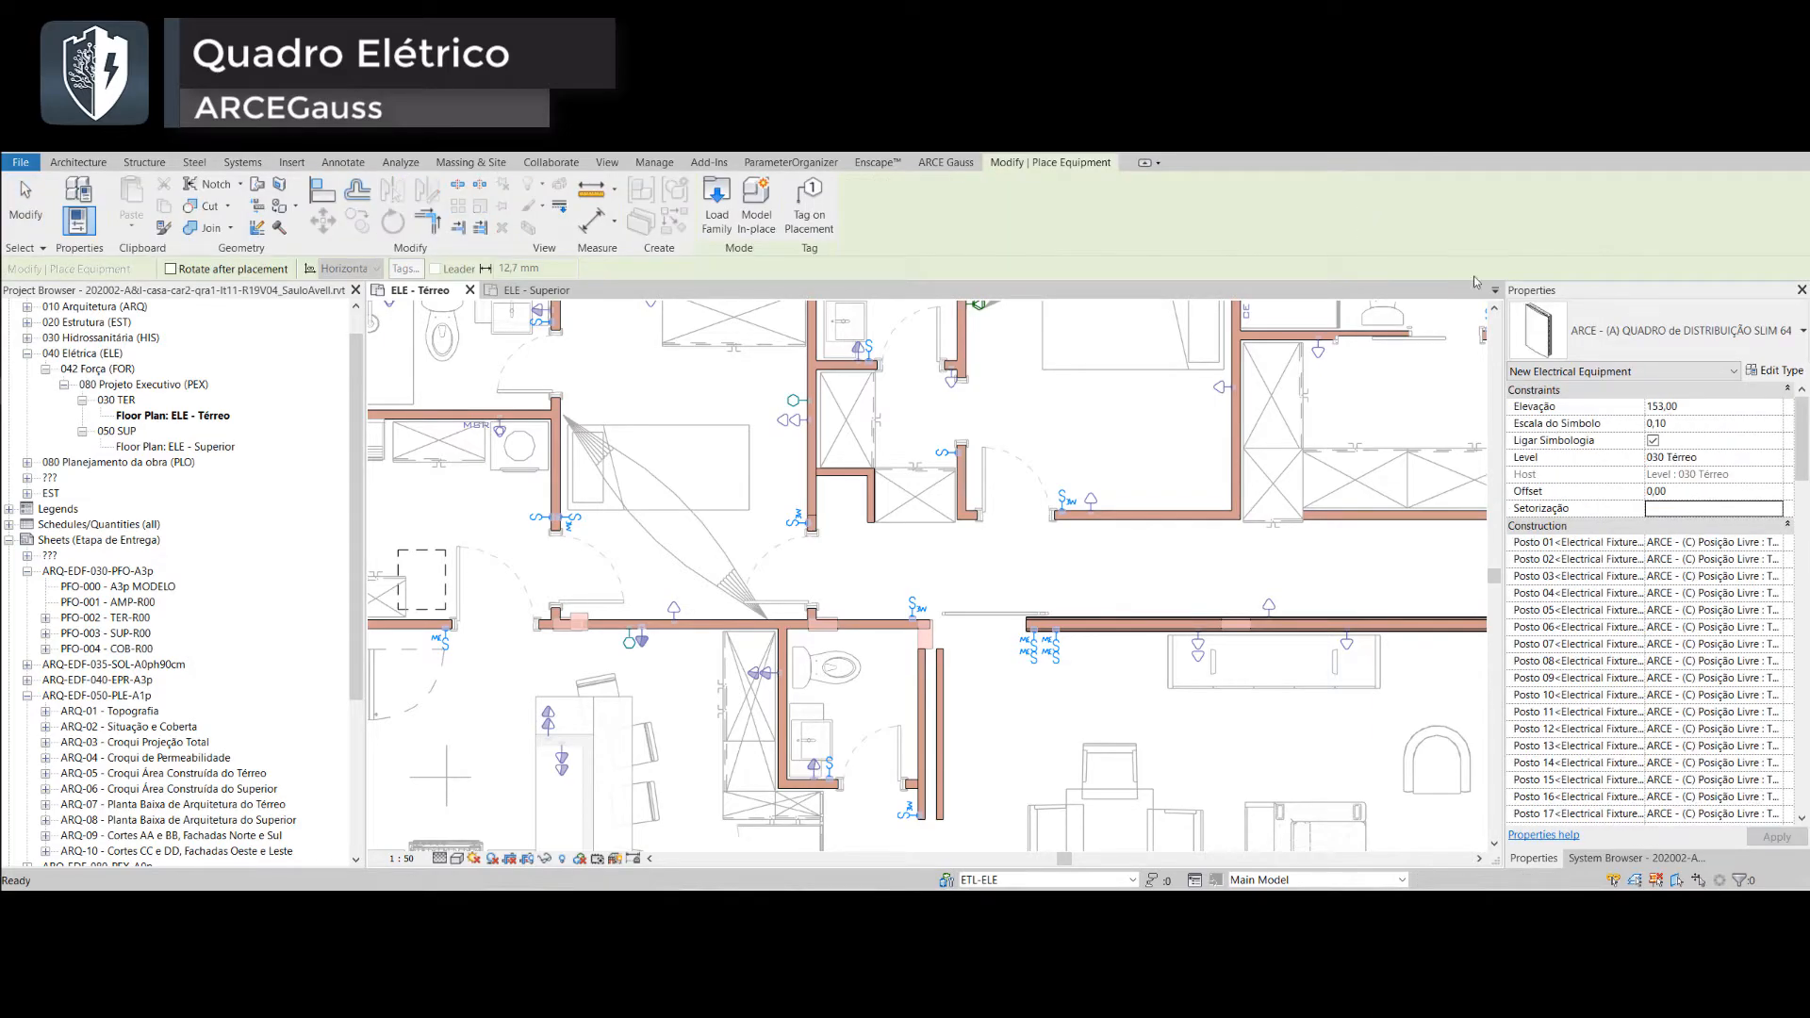
pyautogui.click(1598, 321)
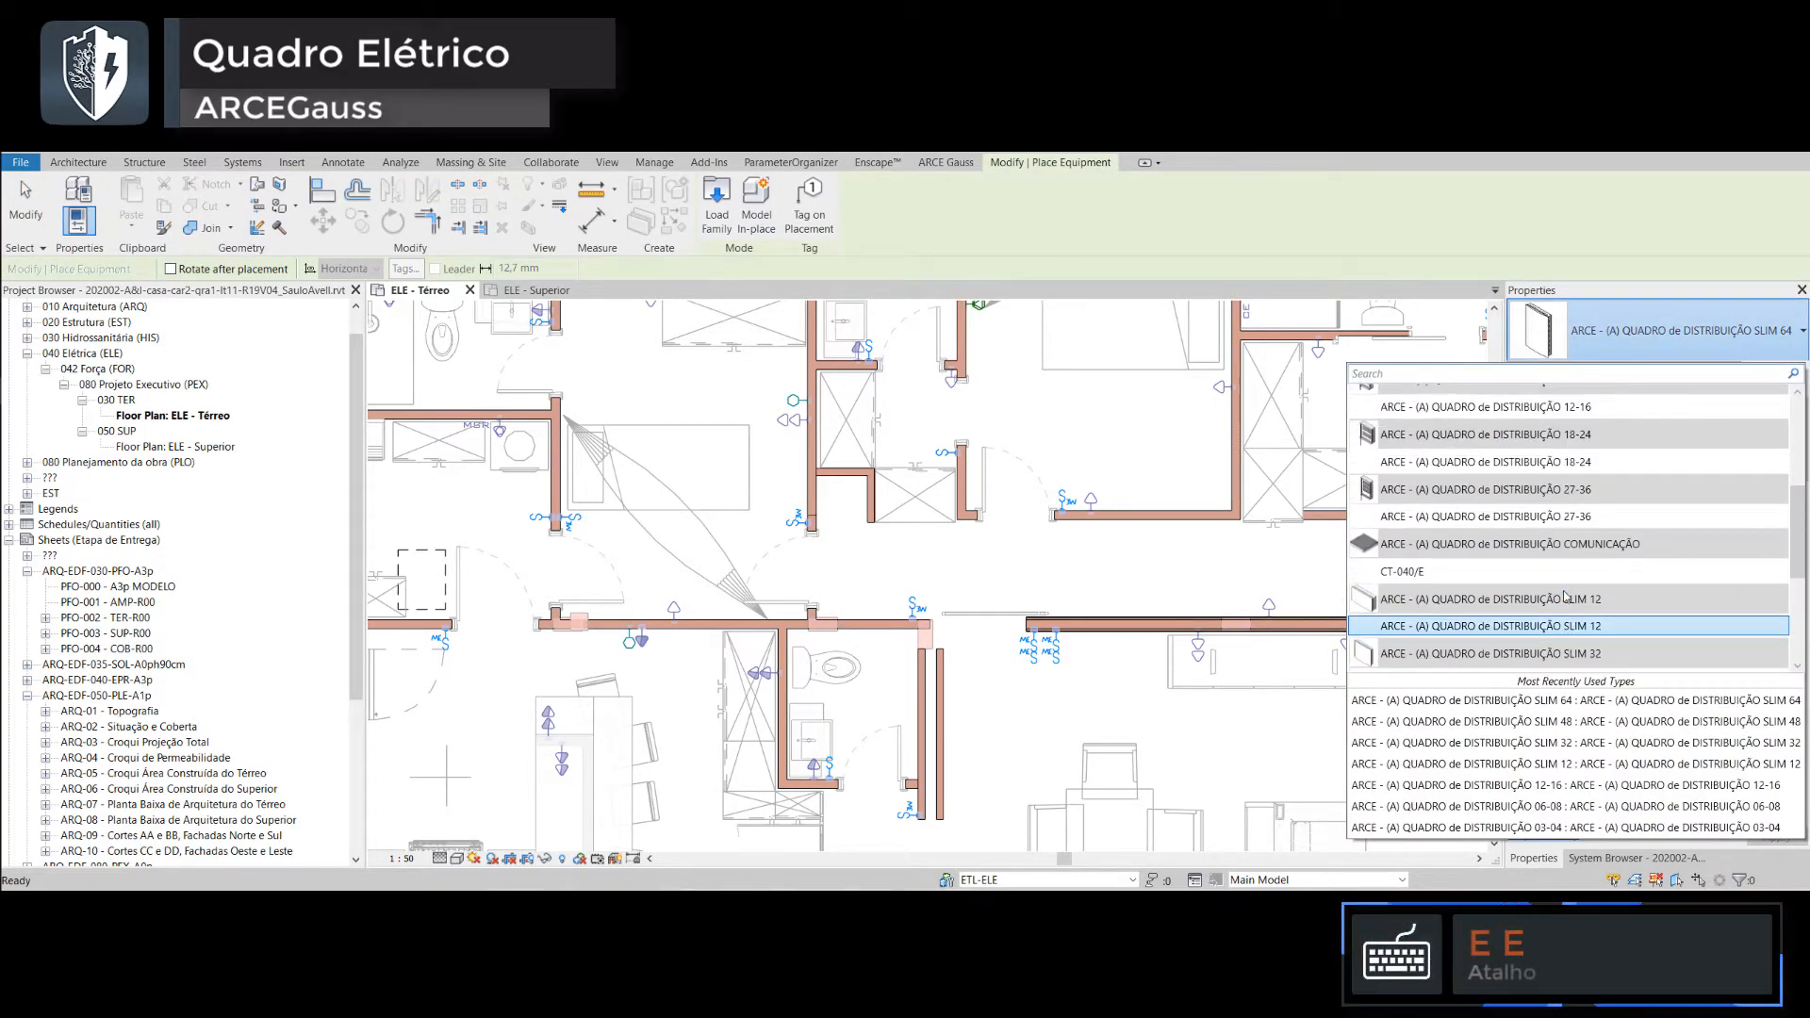
pyautogui.click(1582, 601)
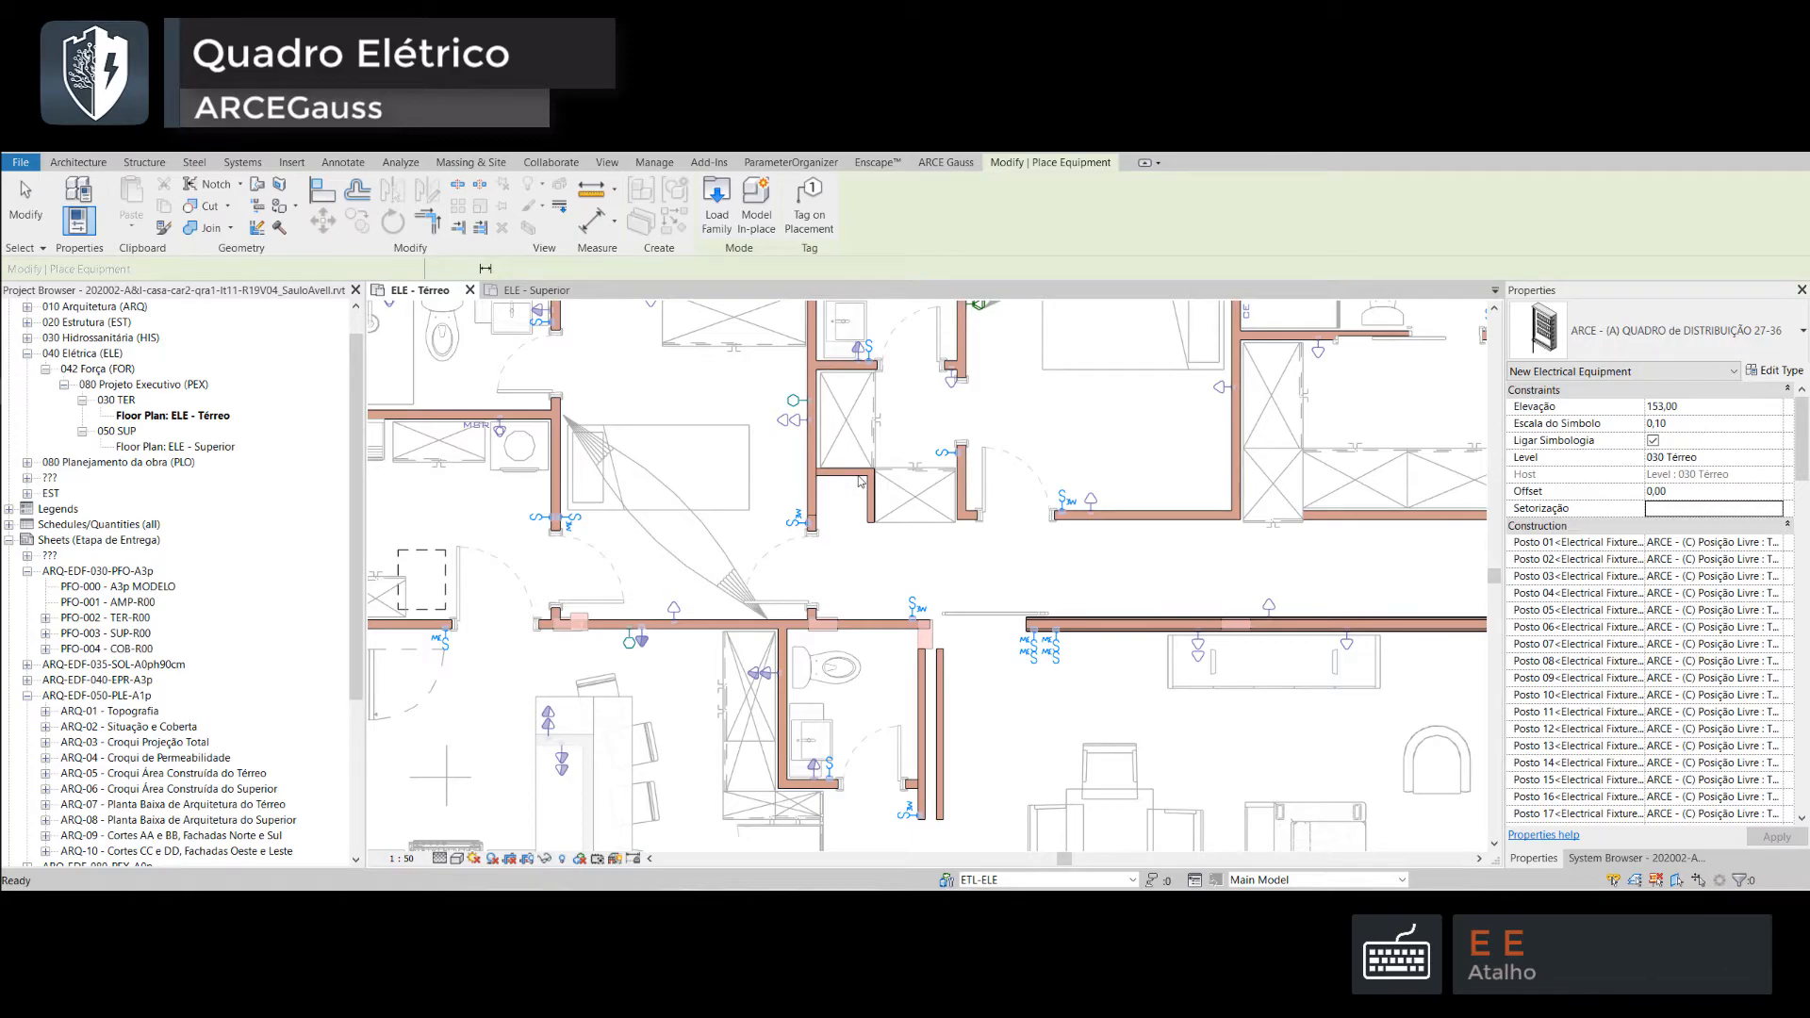
pyautogui.scroll(5, 817, 474)
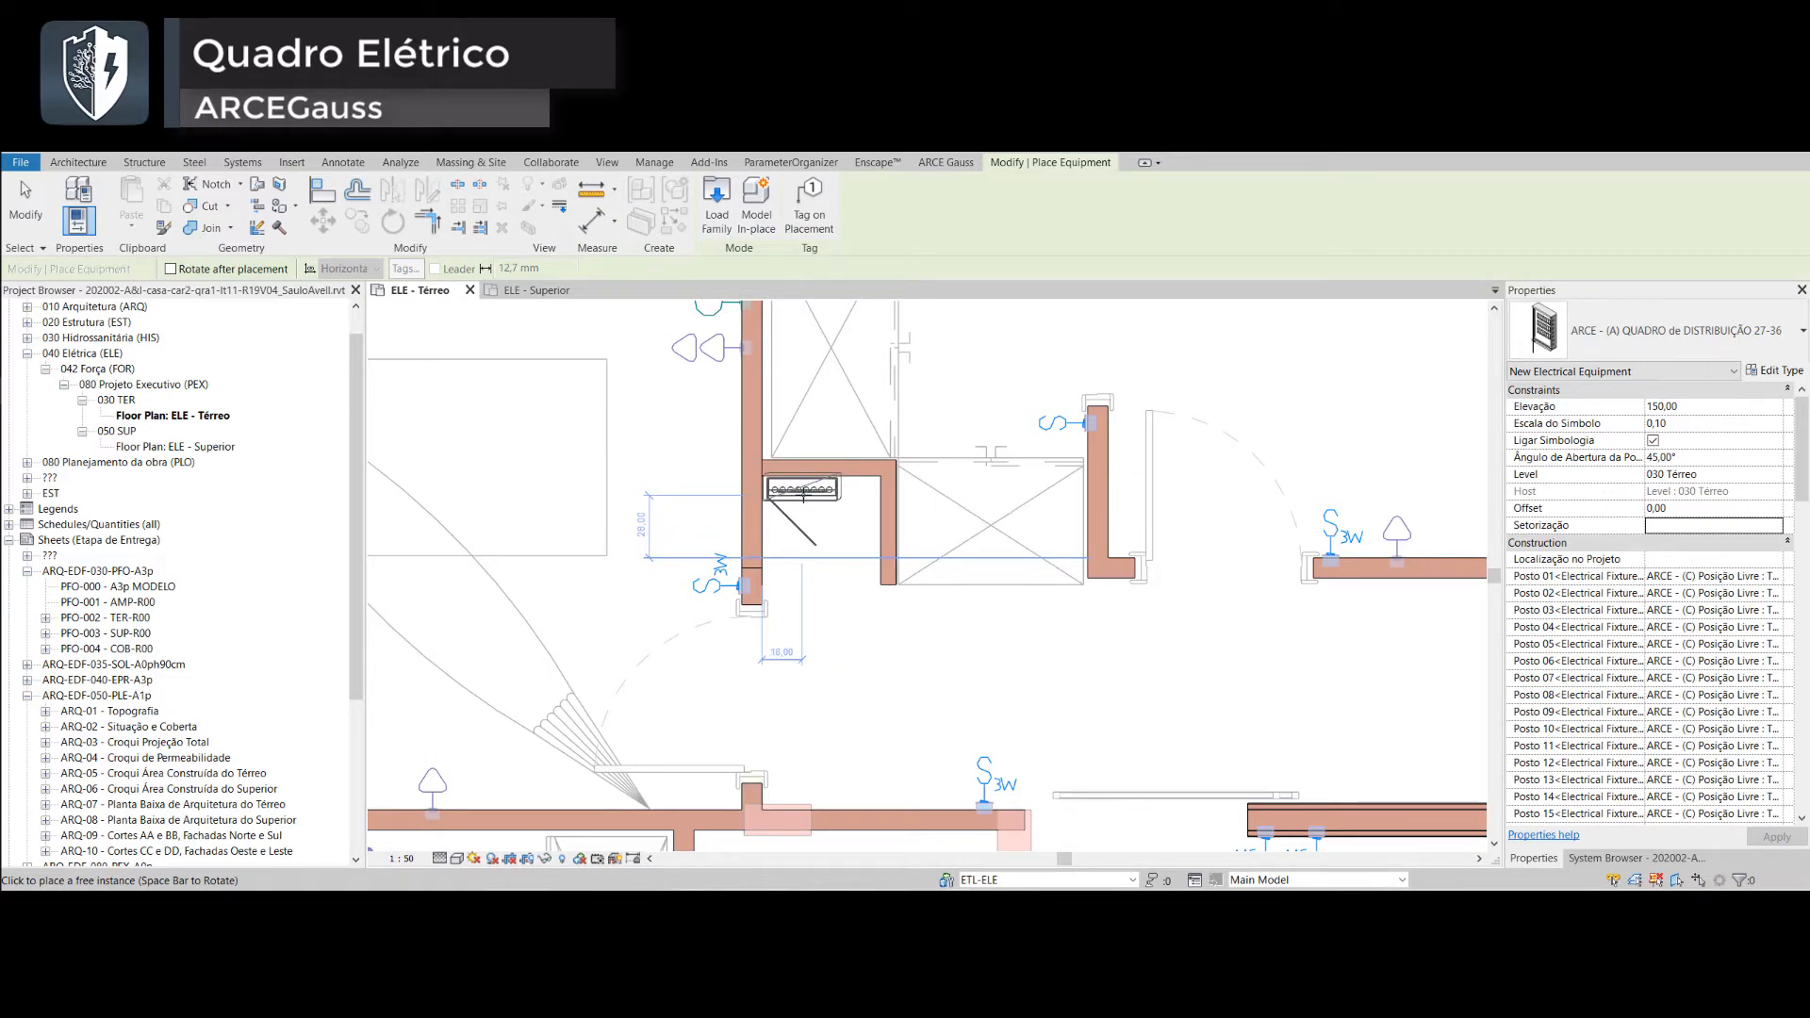
pyautogui.click(802, 494)
pyautogui.press('Escape')
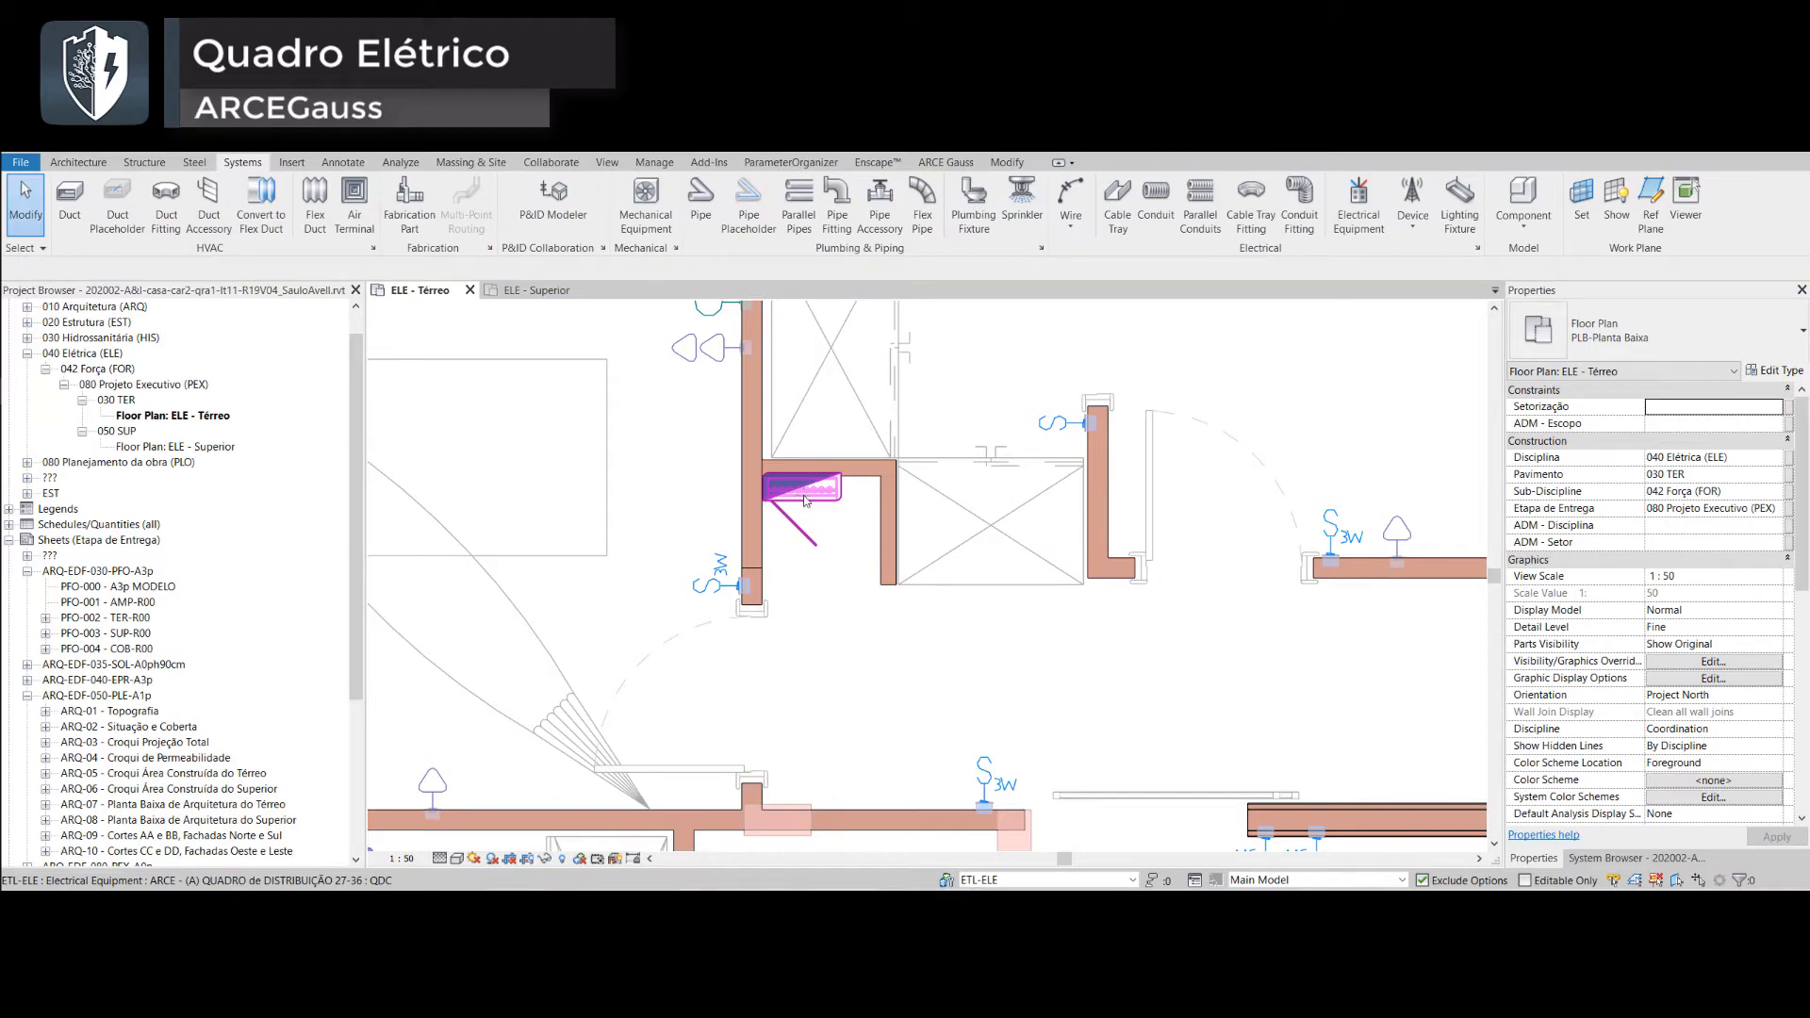
# - Set the distribution panel's system to 220/380V Trifásico (3F+N+T), with 3 phases and a voltage of 380,00 V
pyautogui.click(804, 500)
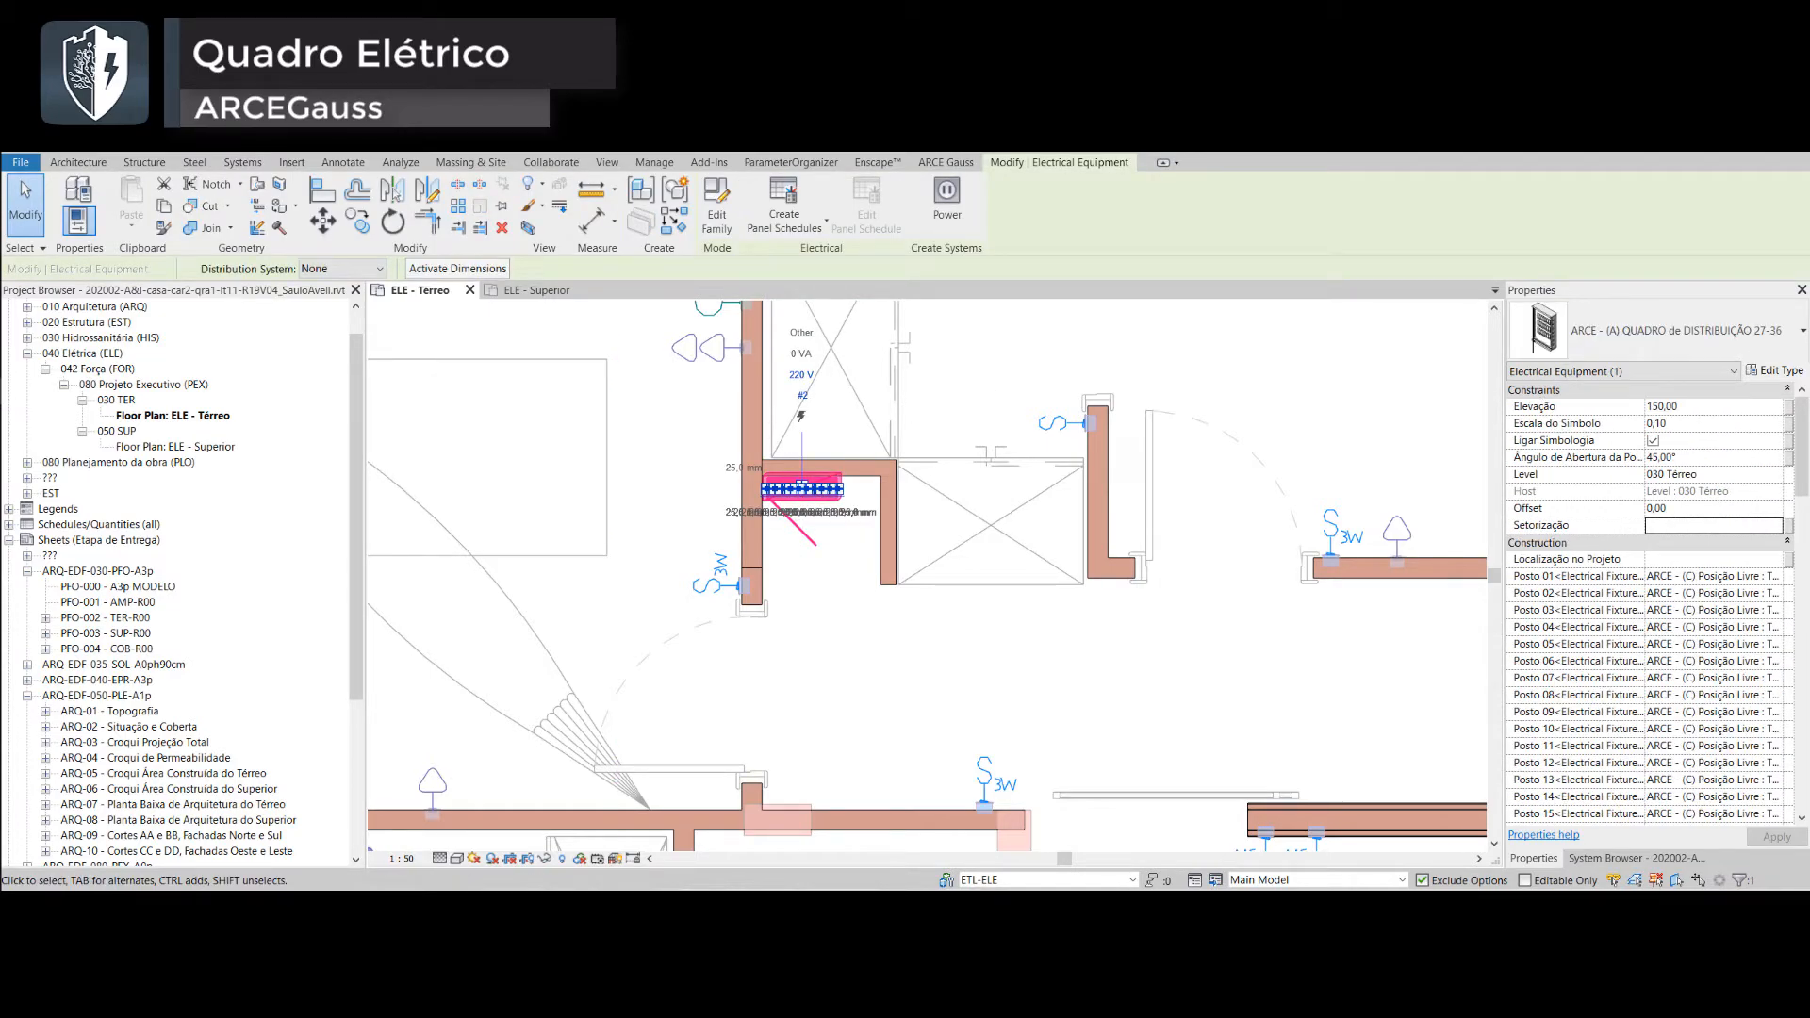
pyautogui.scroll(-10, 1705, 556)
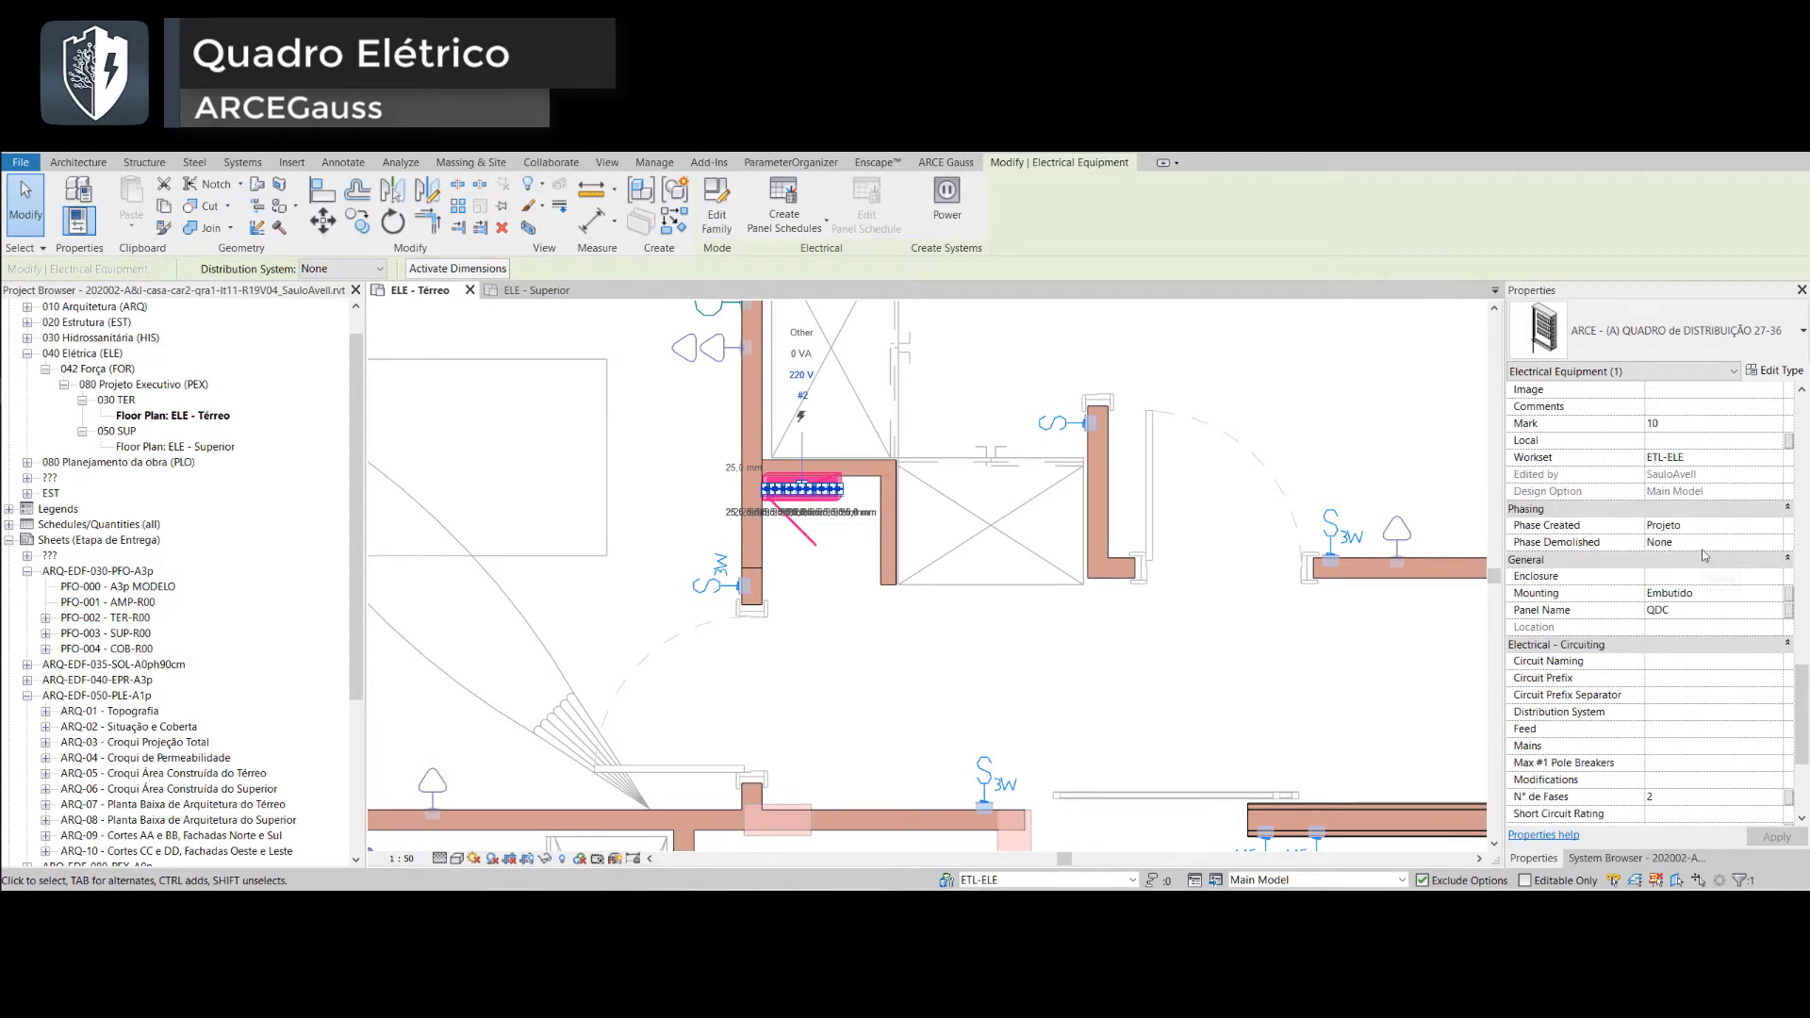
pyautogui.click(1777, 576)
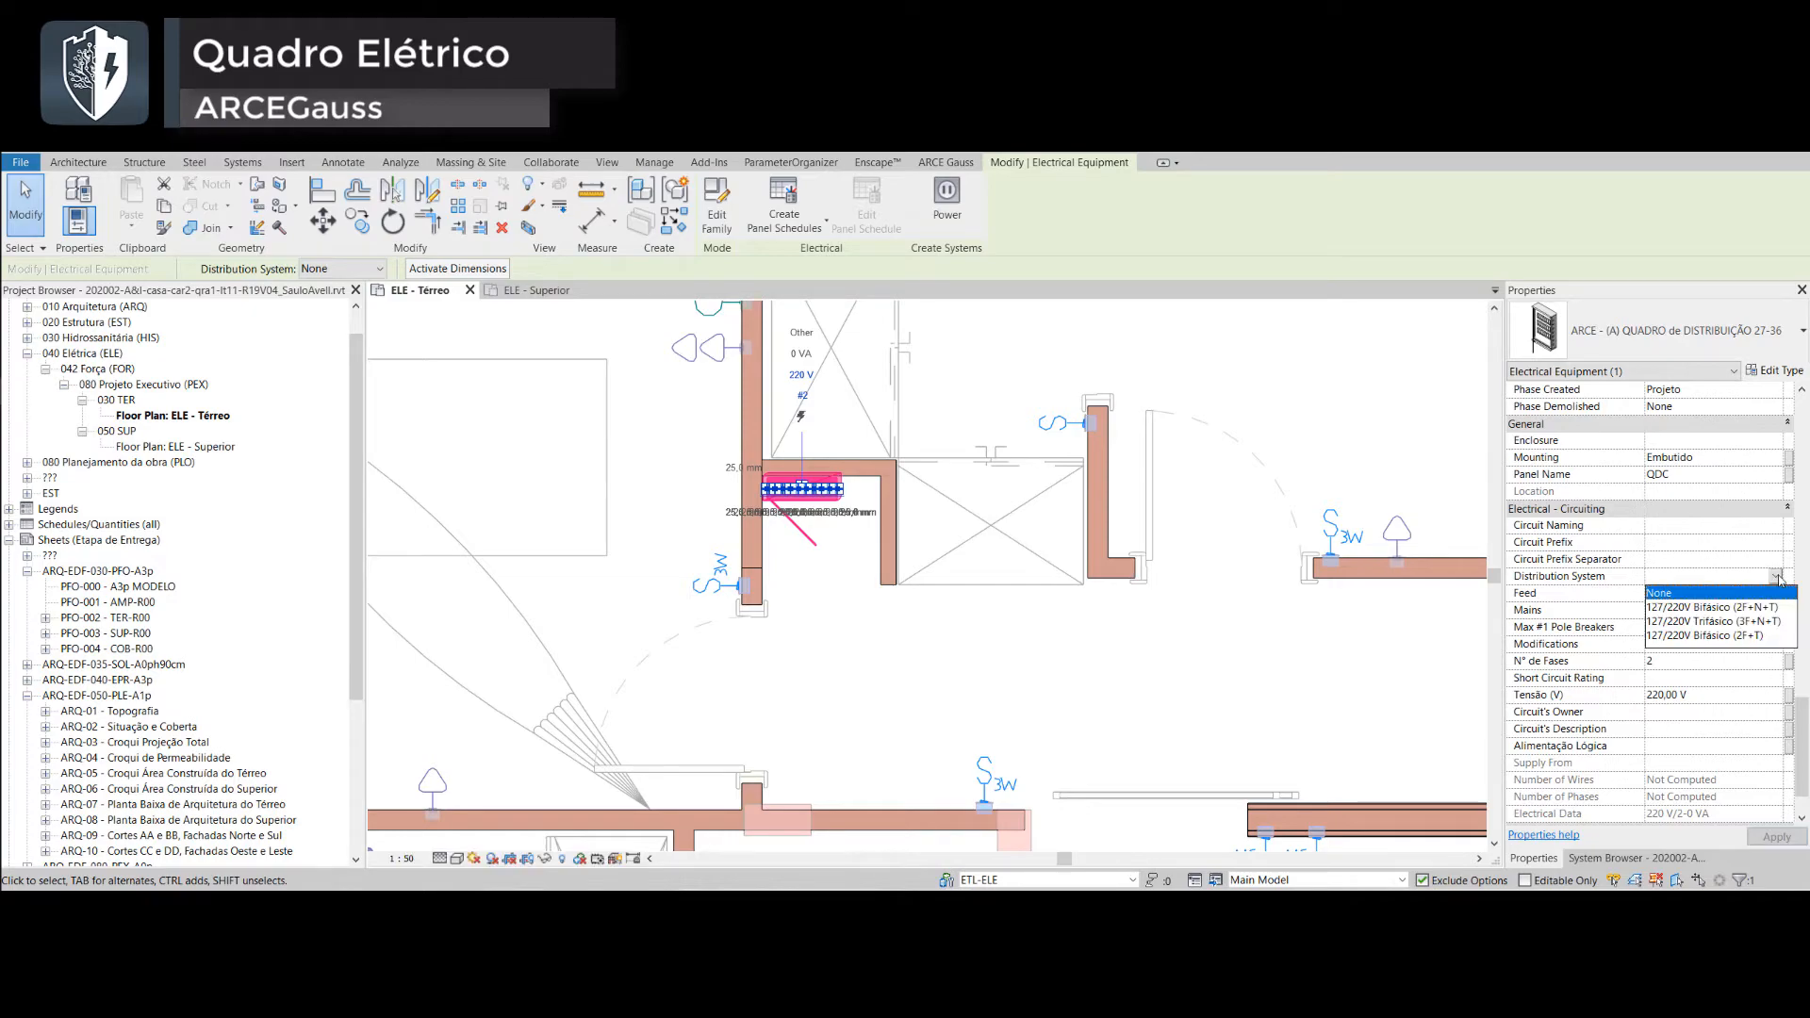
pyautogui.click(1739, 622)
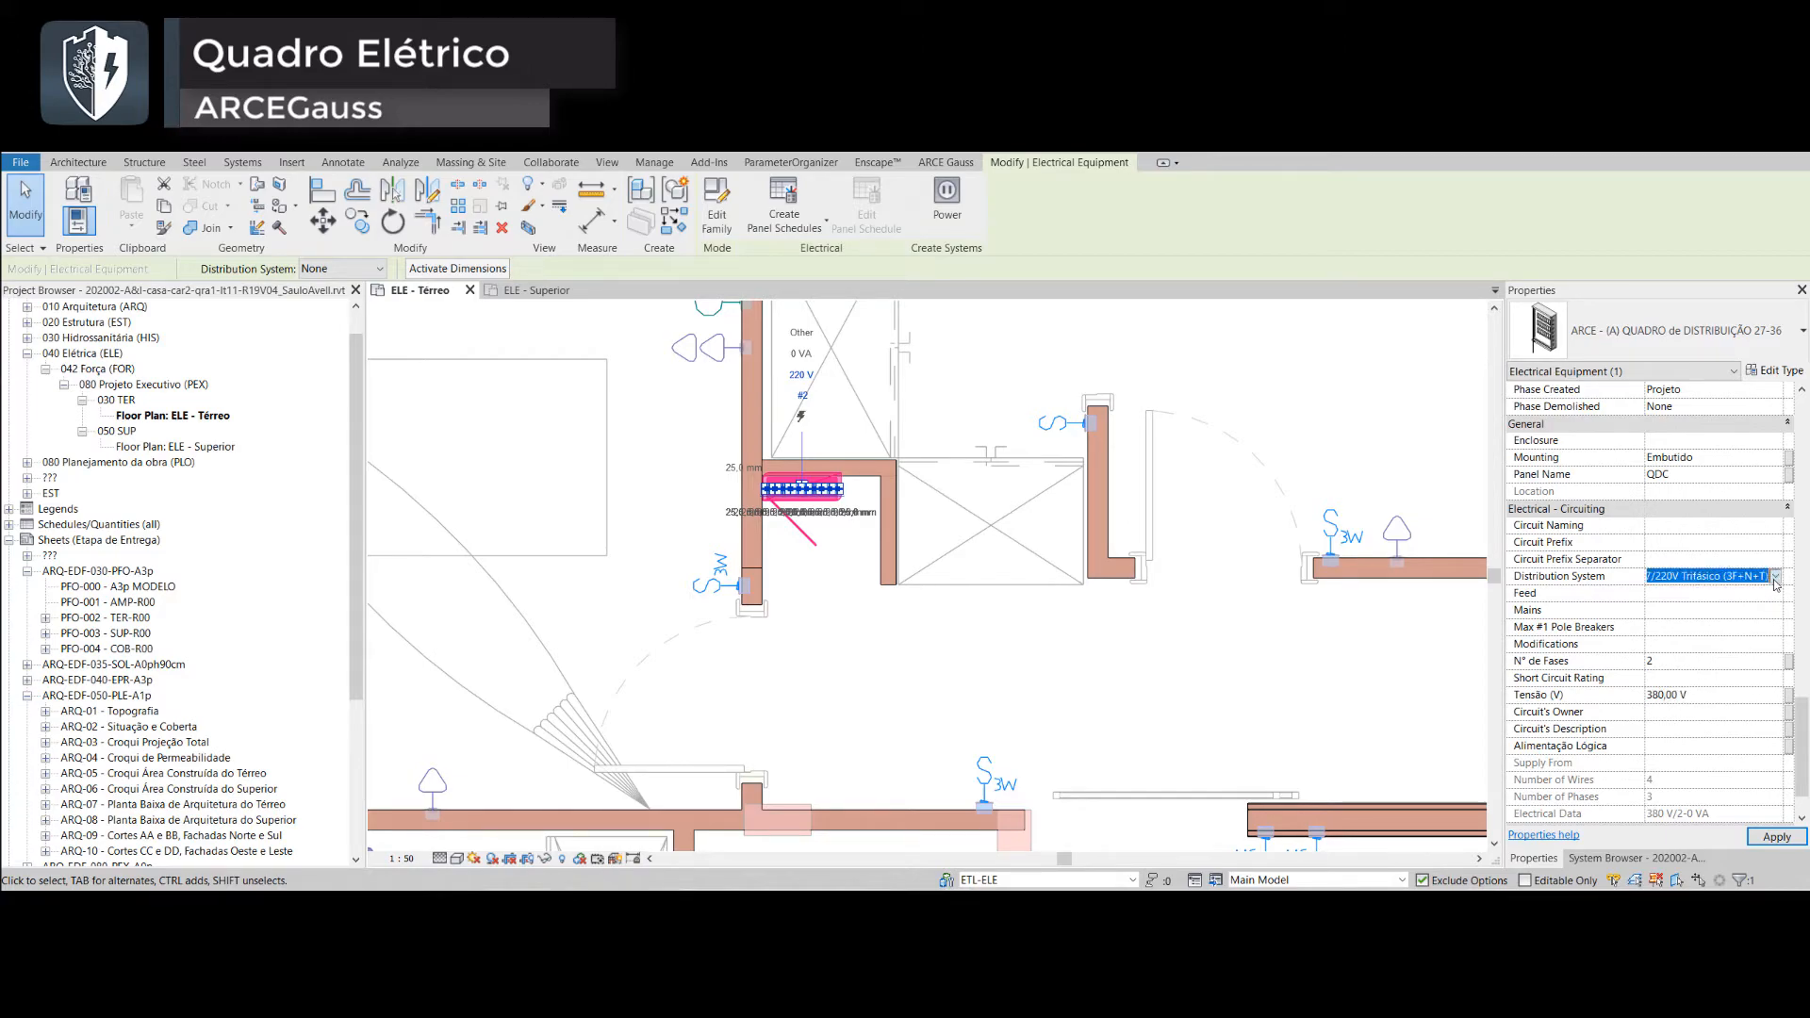
pyautogui.click(1776, 577)
pyautogui.click(1764, 608)
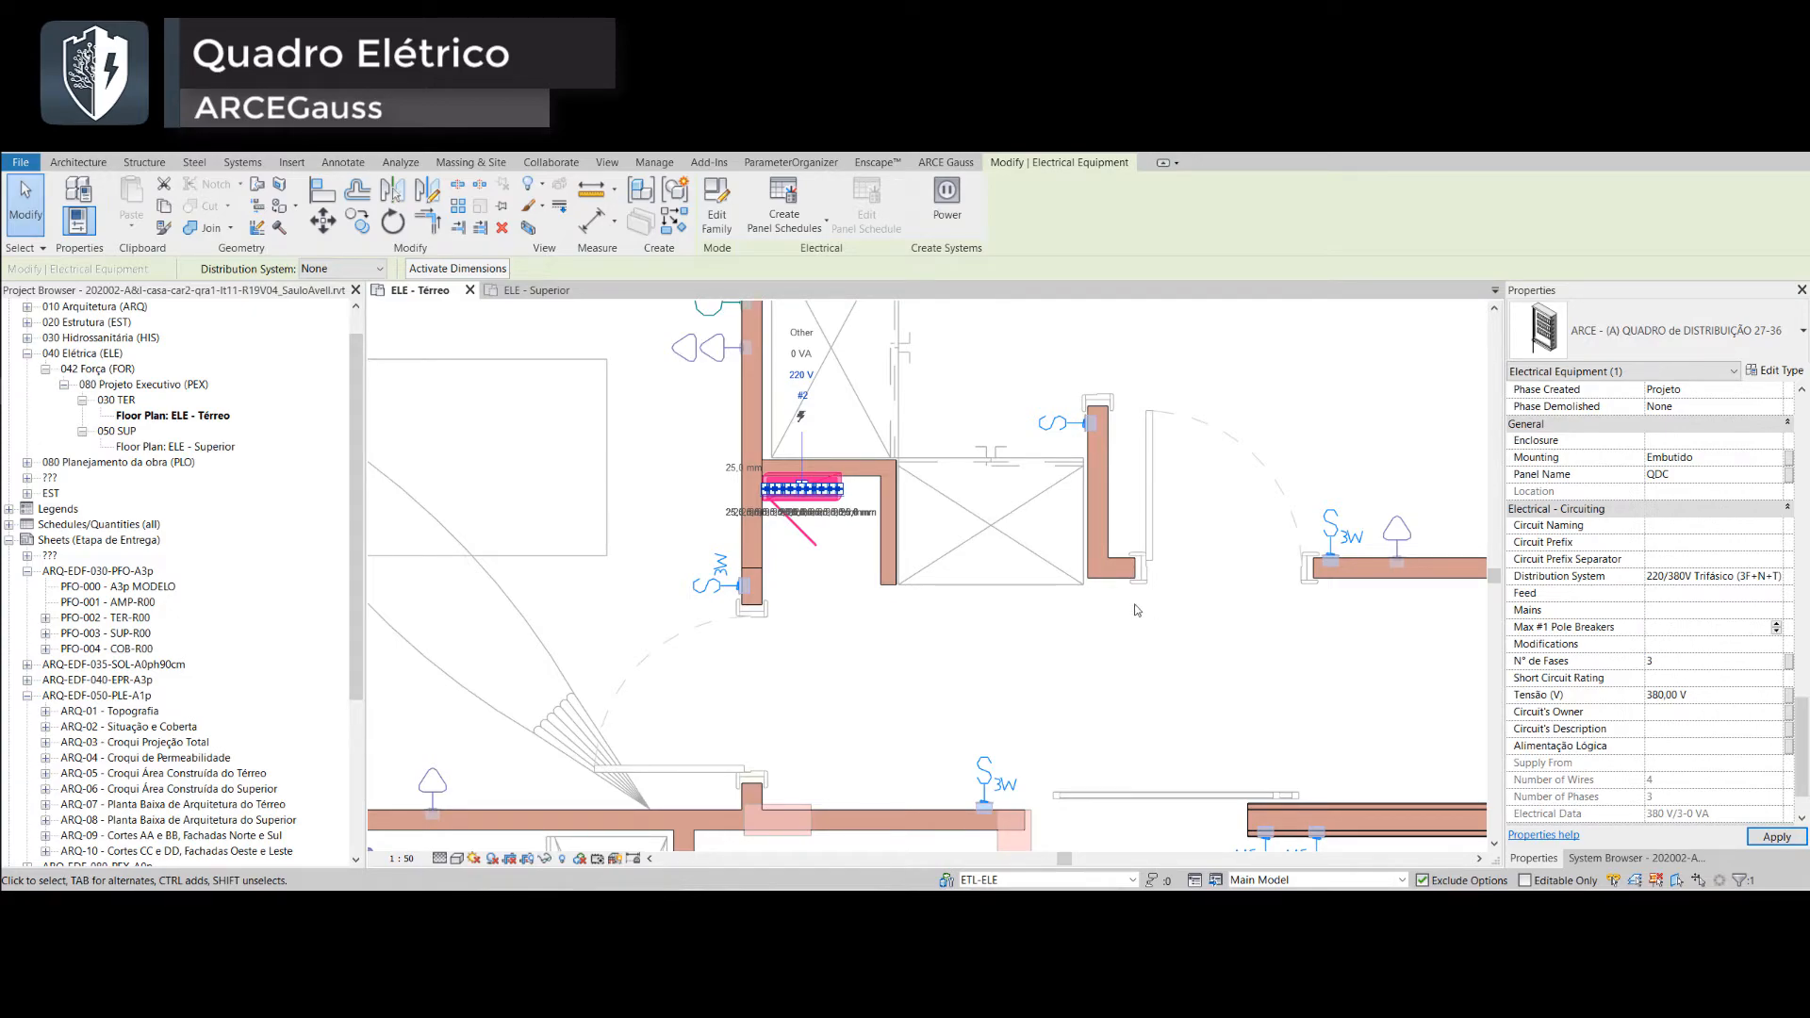
pyautogui.click(1020, 633)
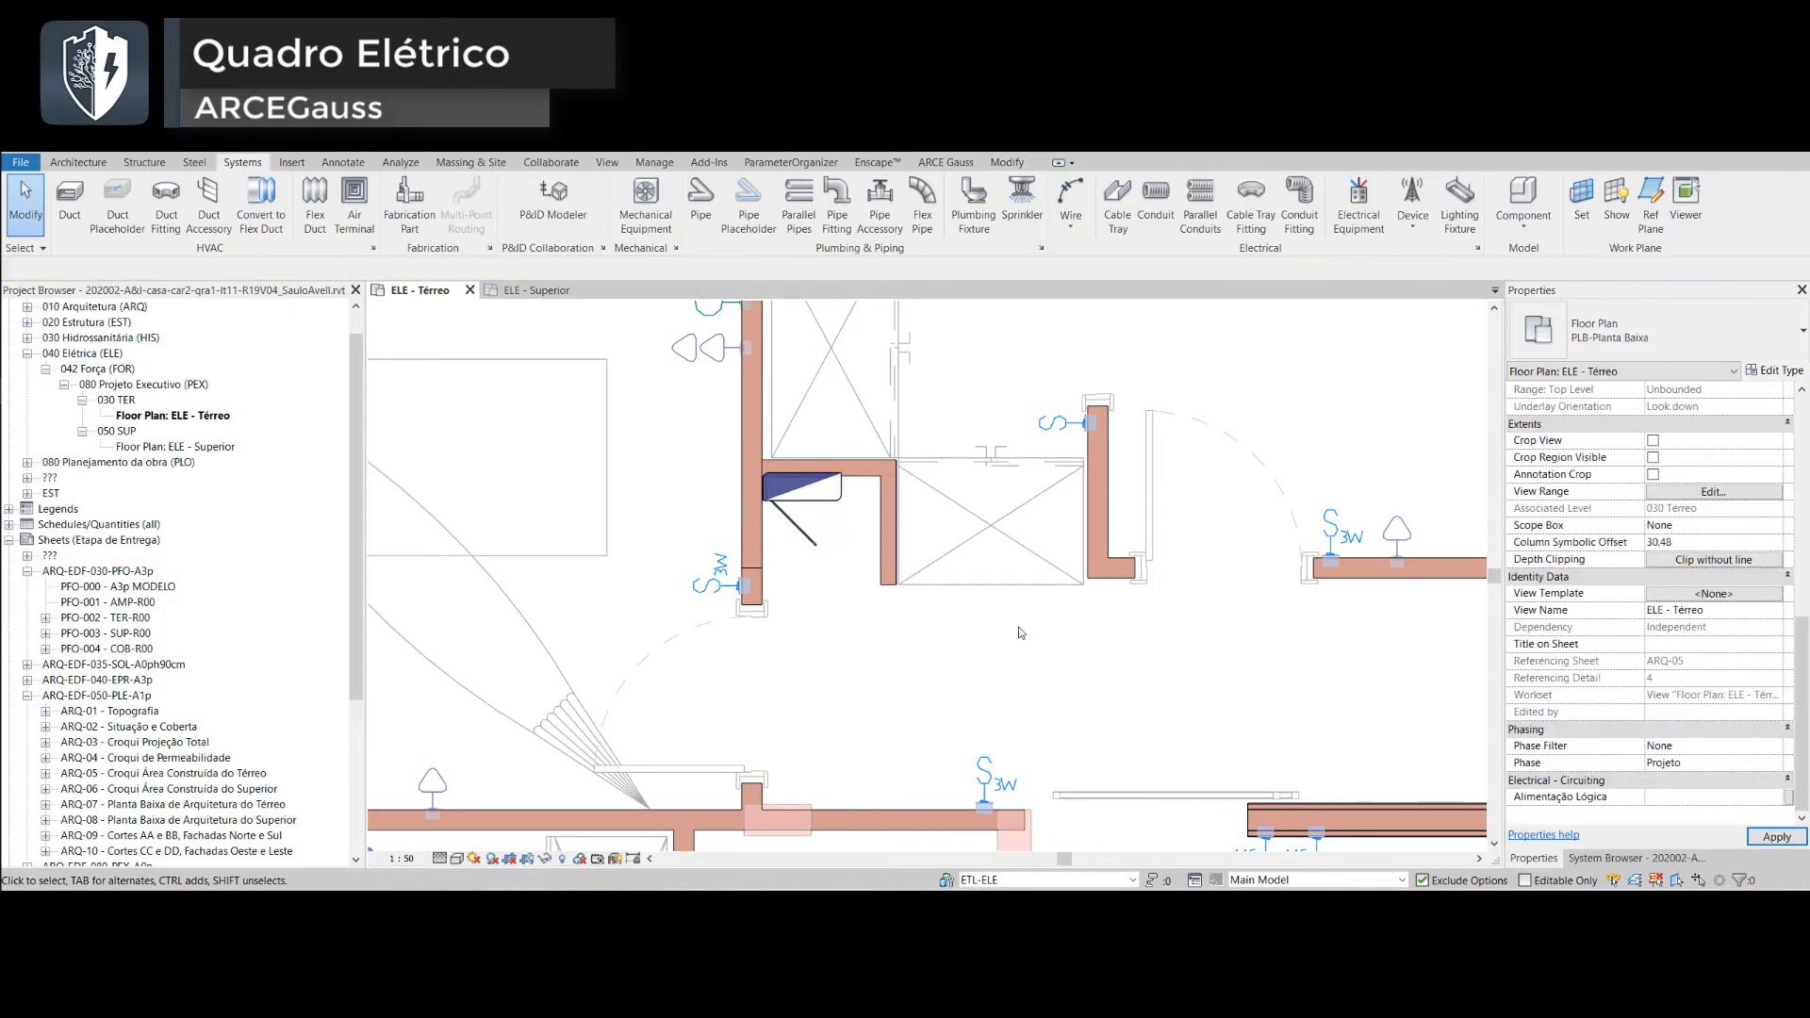
# - Restrict selection to editable elements and set the distribution panel's name to QDG
pyautogui.click(808, 521)
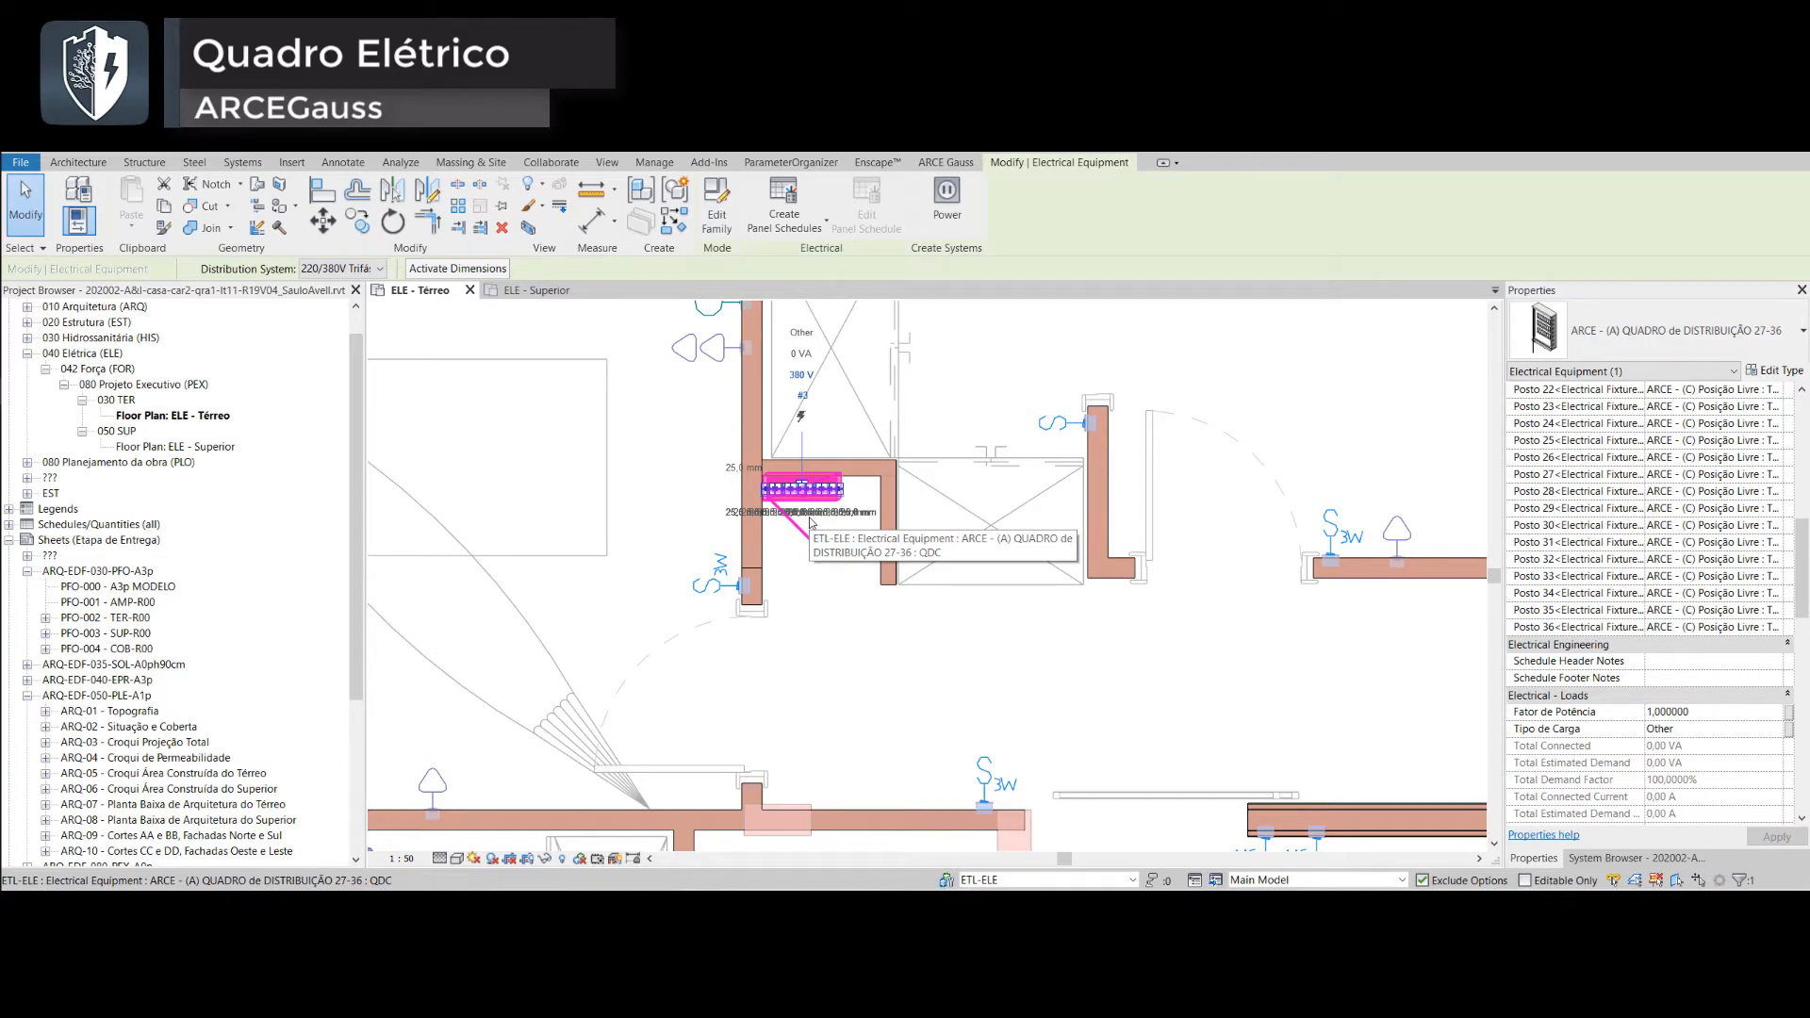
pyautogui.scroll(-3, 902, 427)
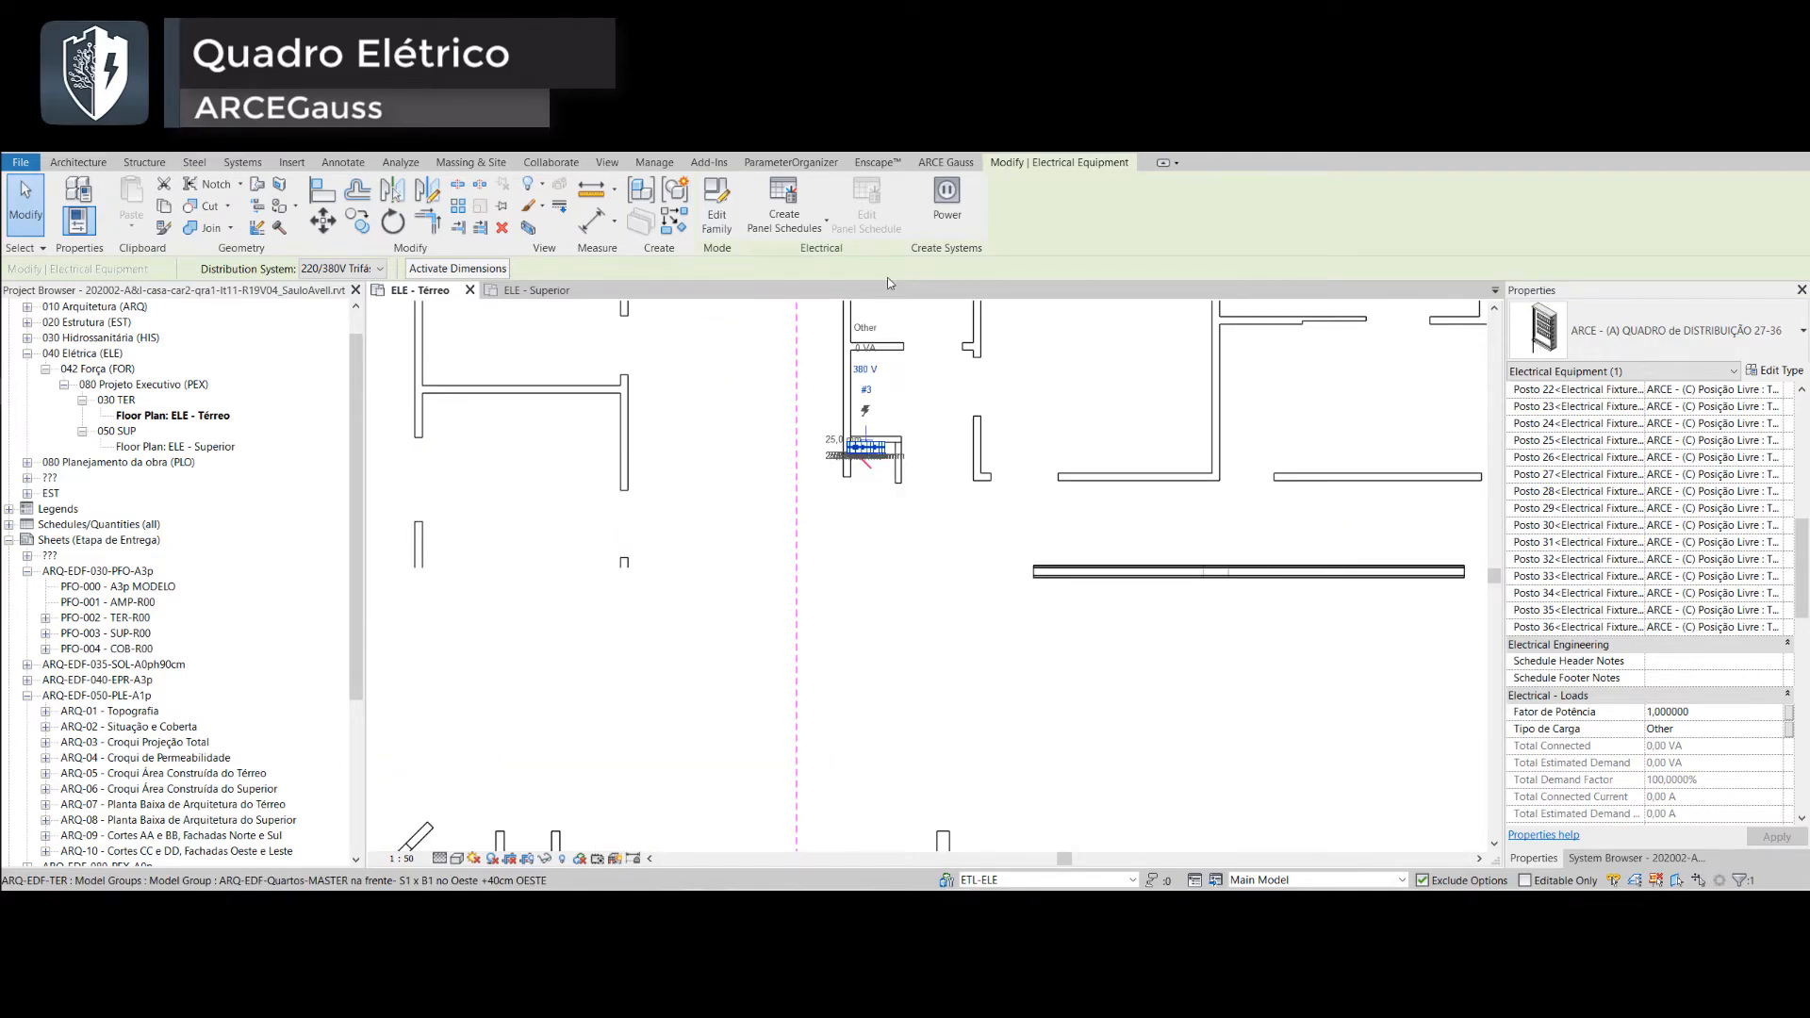
pyautogui.moveTo(1213, 407); pyautogui.dragTo(980, 577, button='middle')
pyautogui.press('Escape')
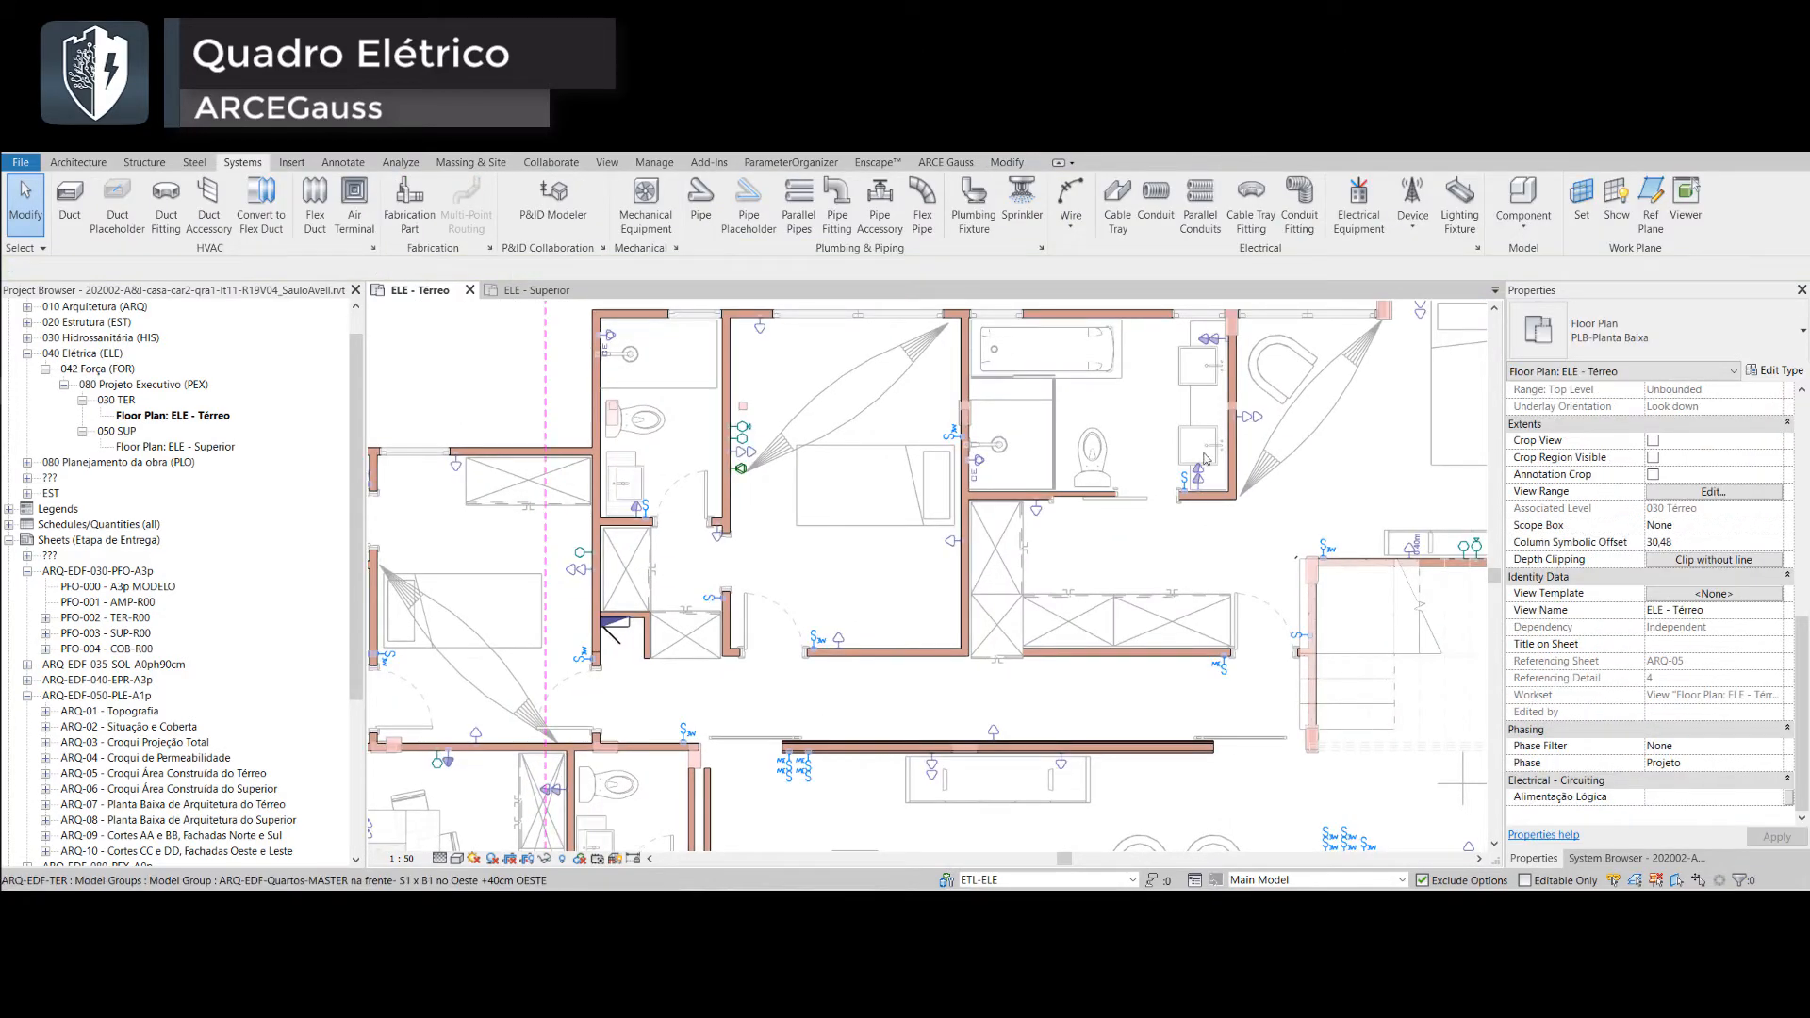
pyautogui.click(1536, 882)
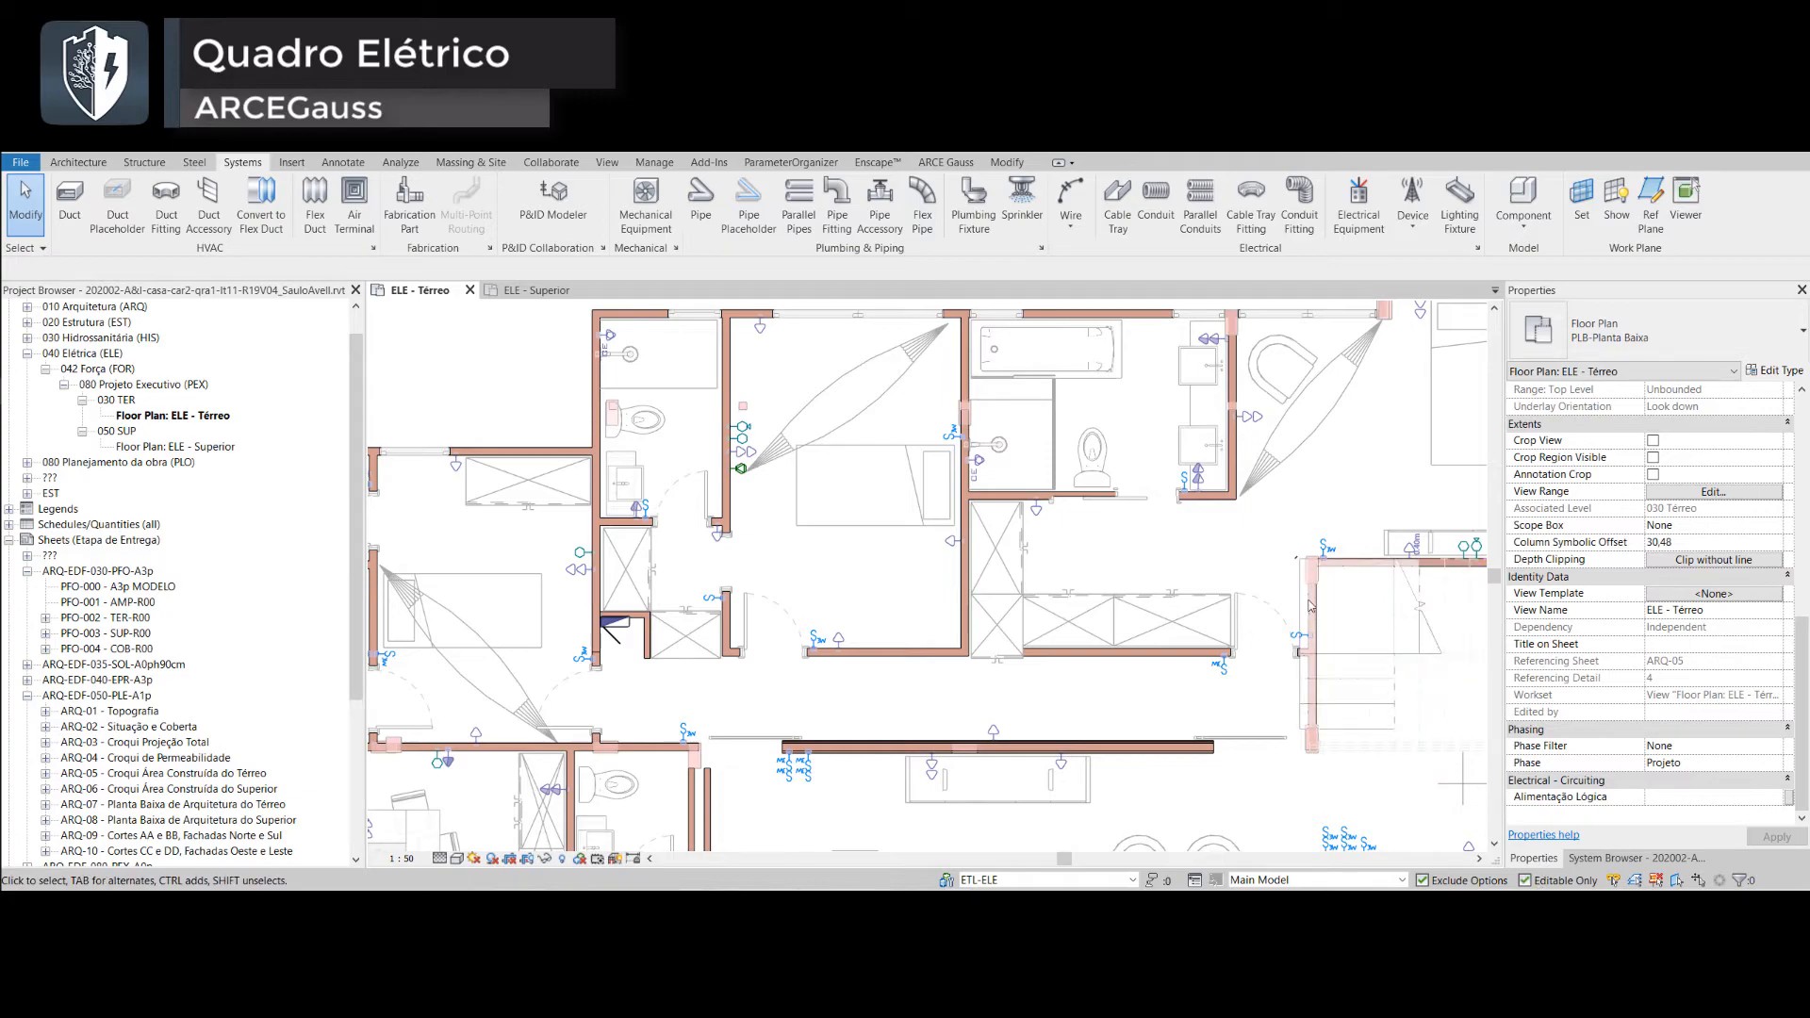
pyautogui.click(631, 643)
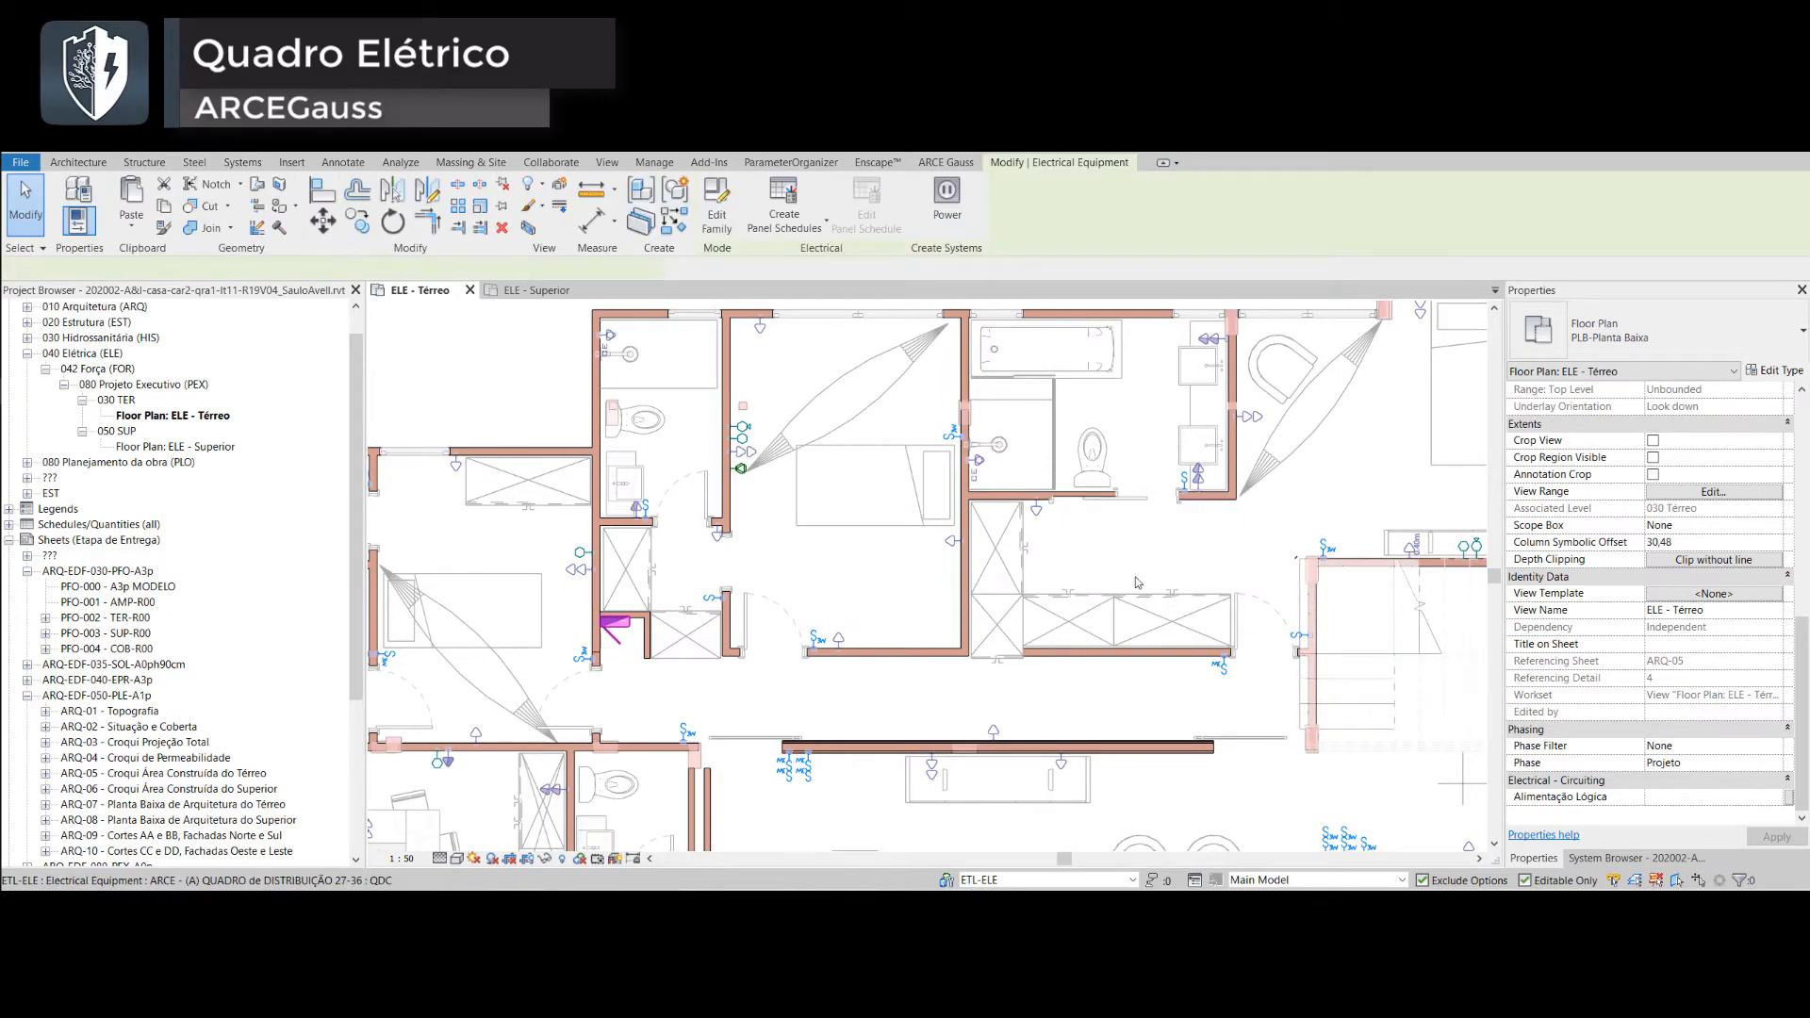
pyautogui.scroll(-5, 1696, 608)
pyautogui.scroll(-5, 1698, 609)
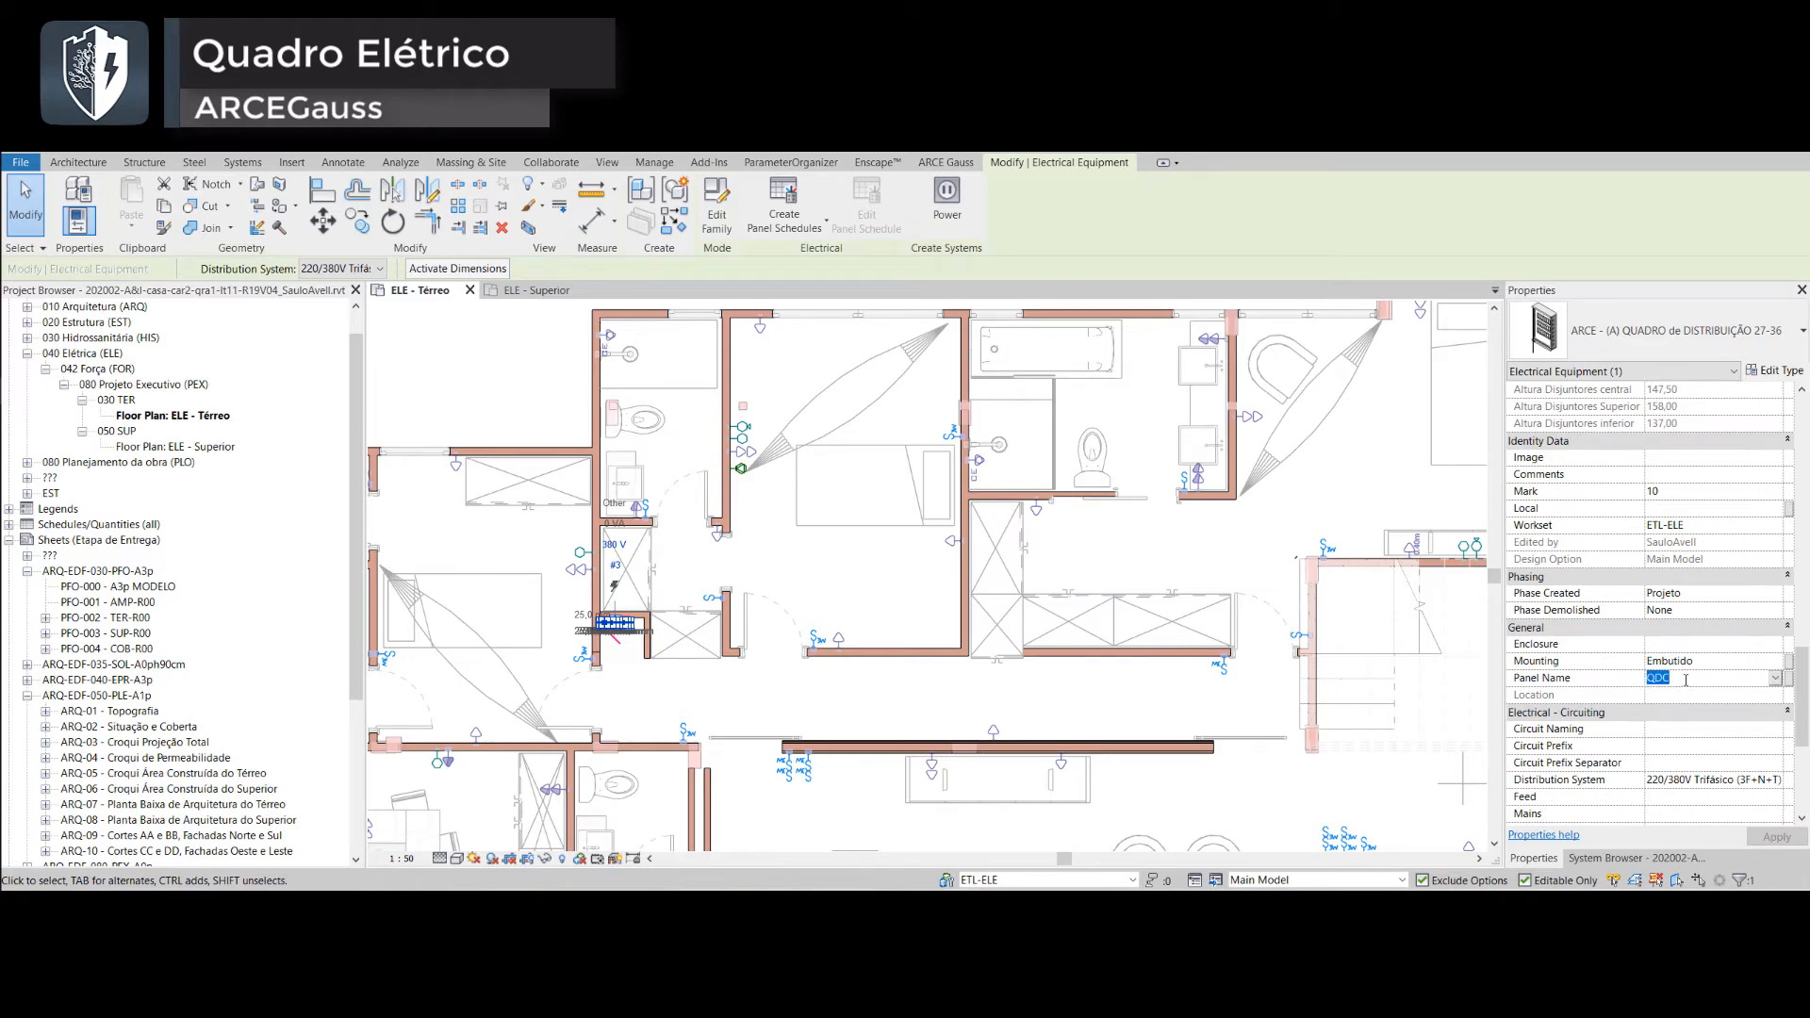
pyautogui.write('QGD')
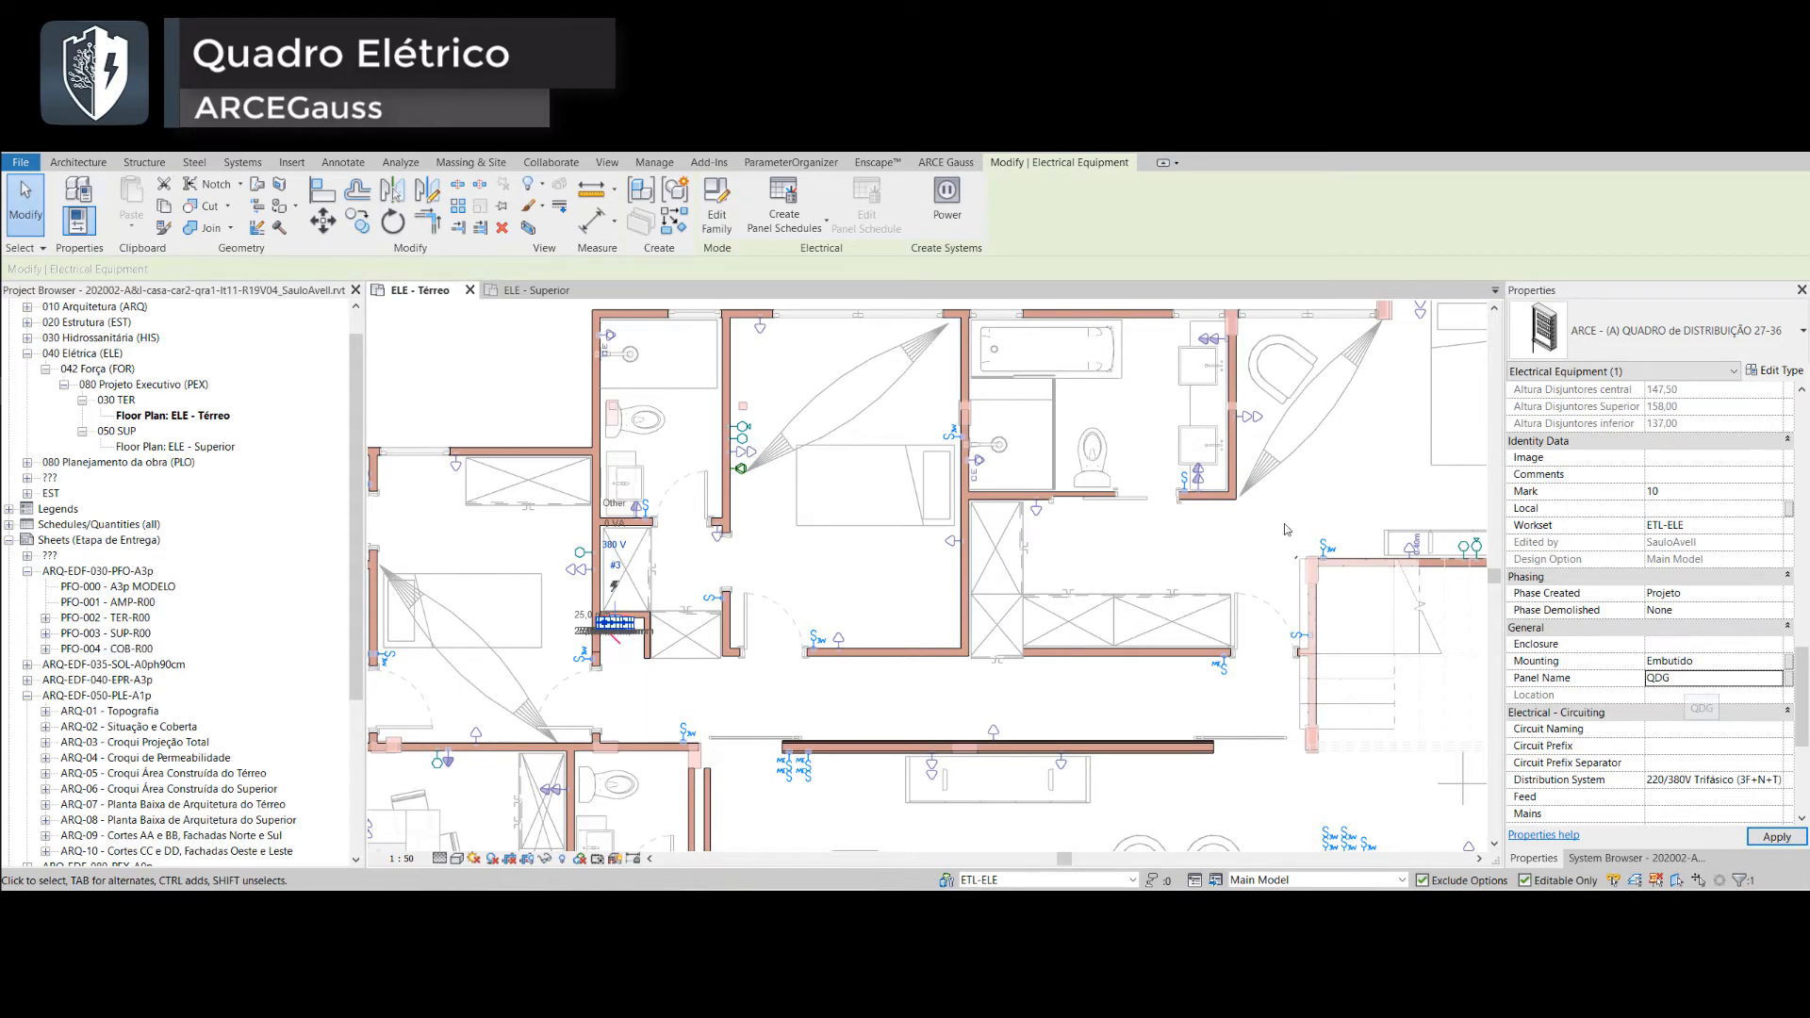
# - Create a power circuit from the two double TUG outlets by the bathroom sinks and assign it to panel QDG
pyautogui.click(1199, 466)
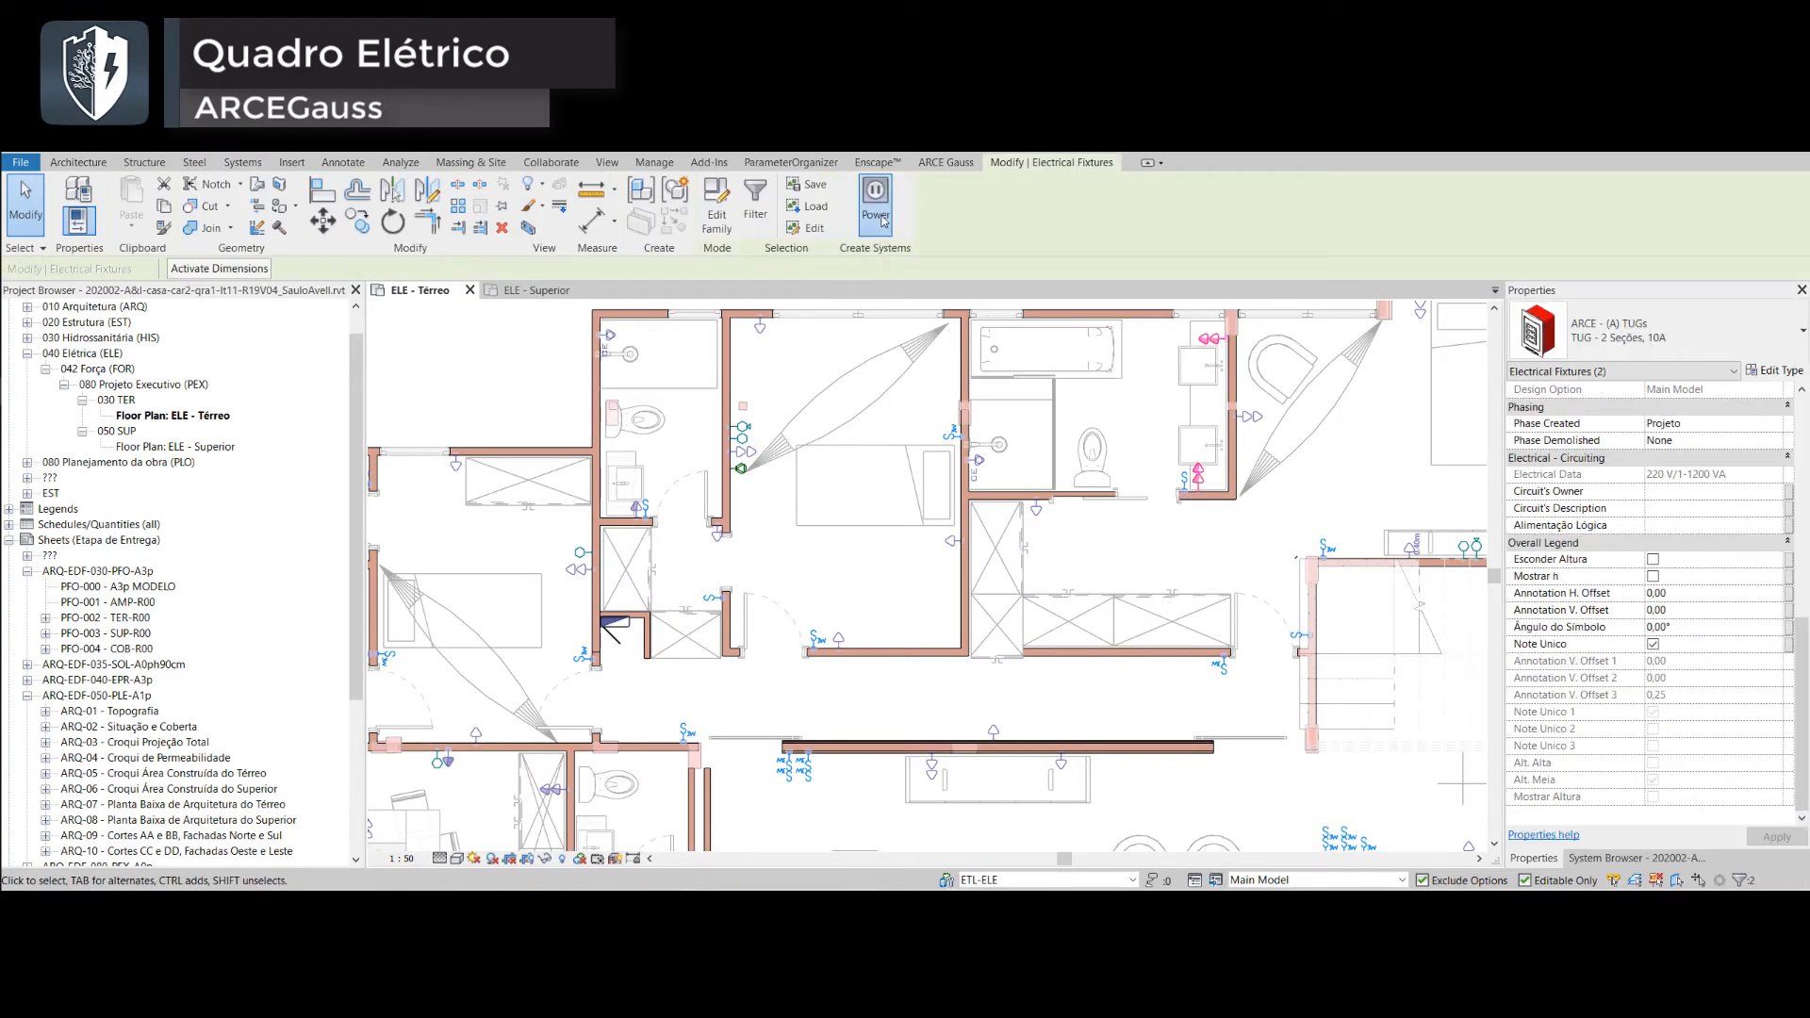
pyautogui.click(876, 198)
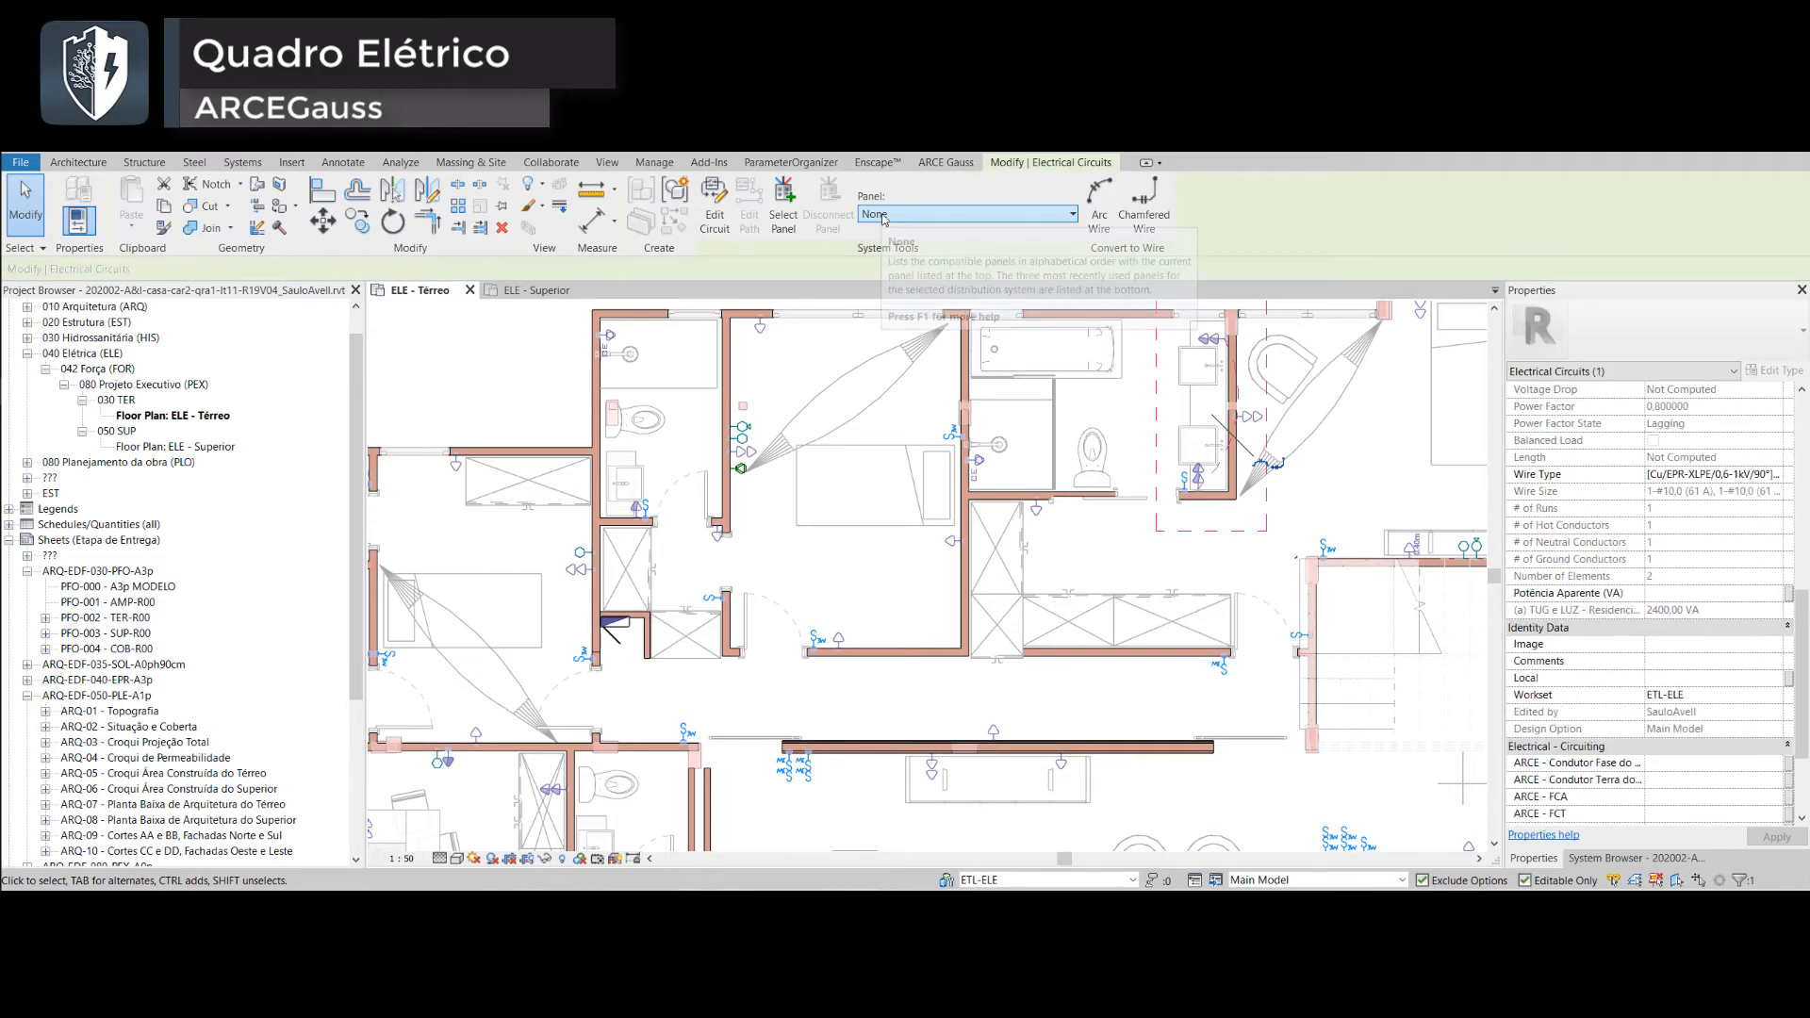
pyautogui.click(883, 216)
pyautogui.click(901, 276)
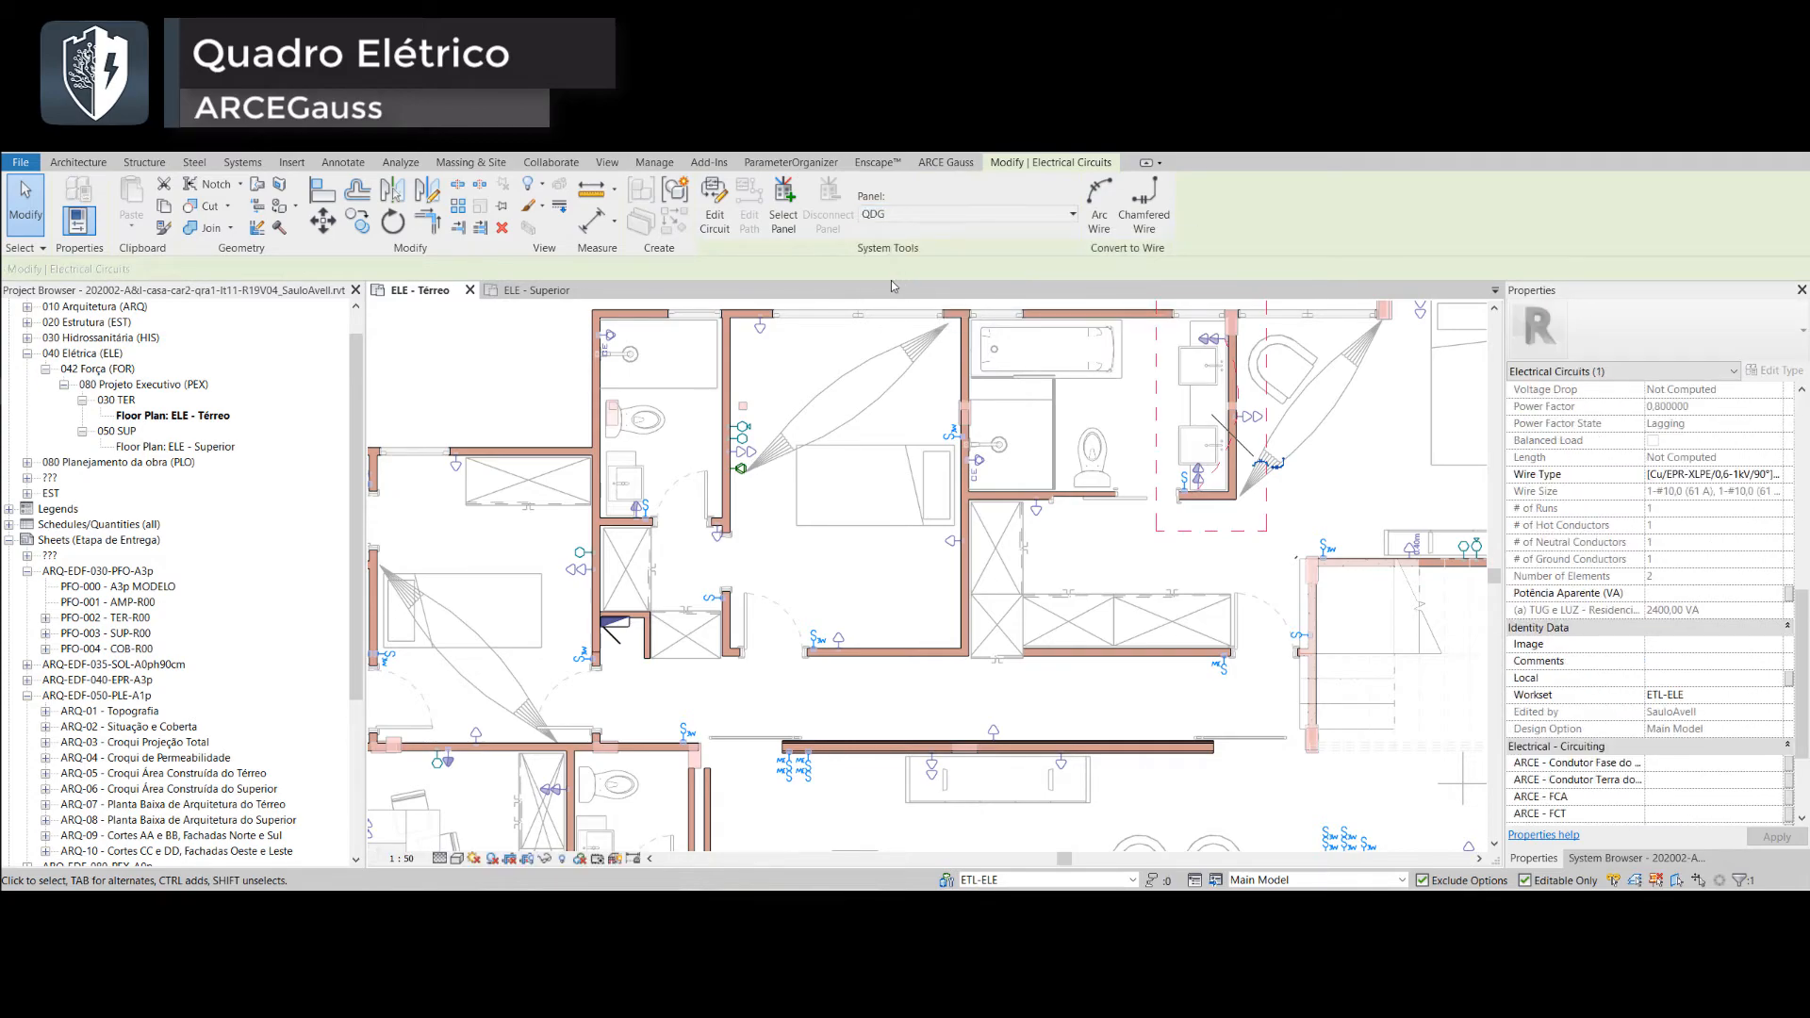
pyautogui.click(724, 705)
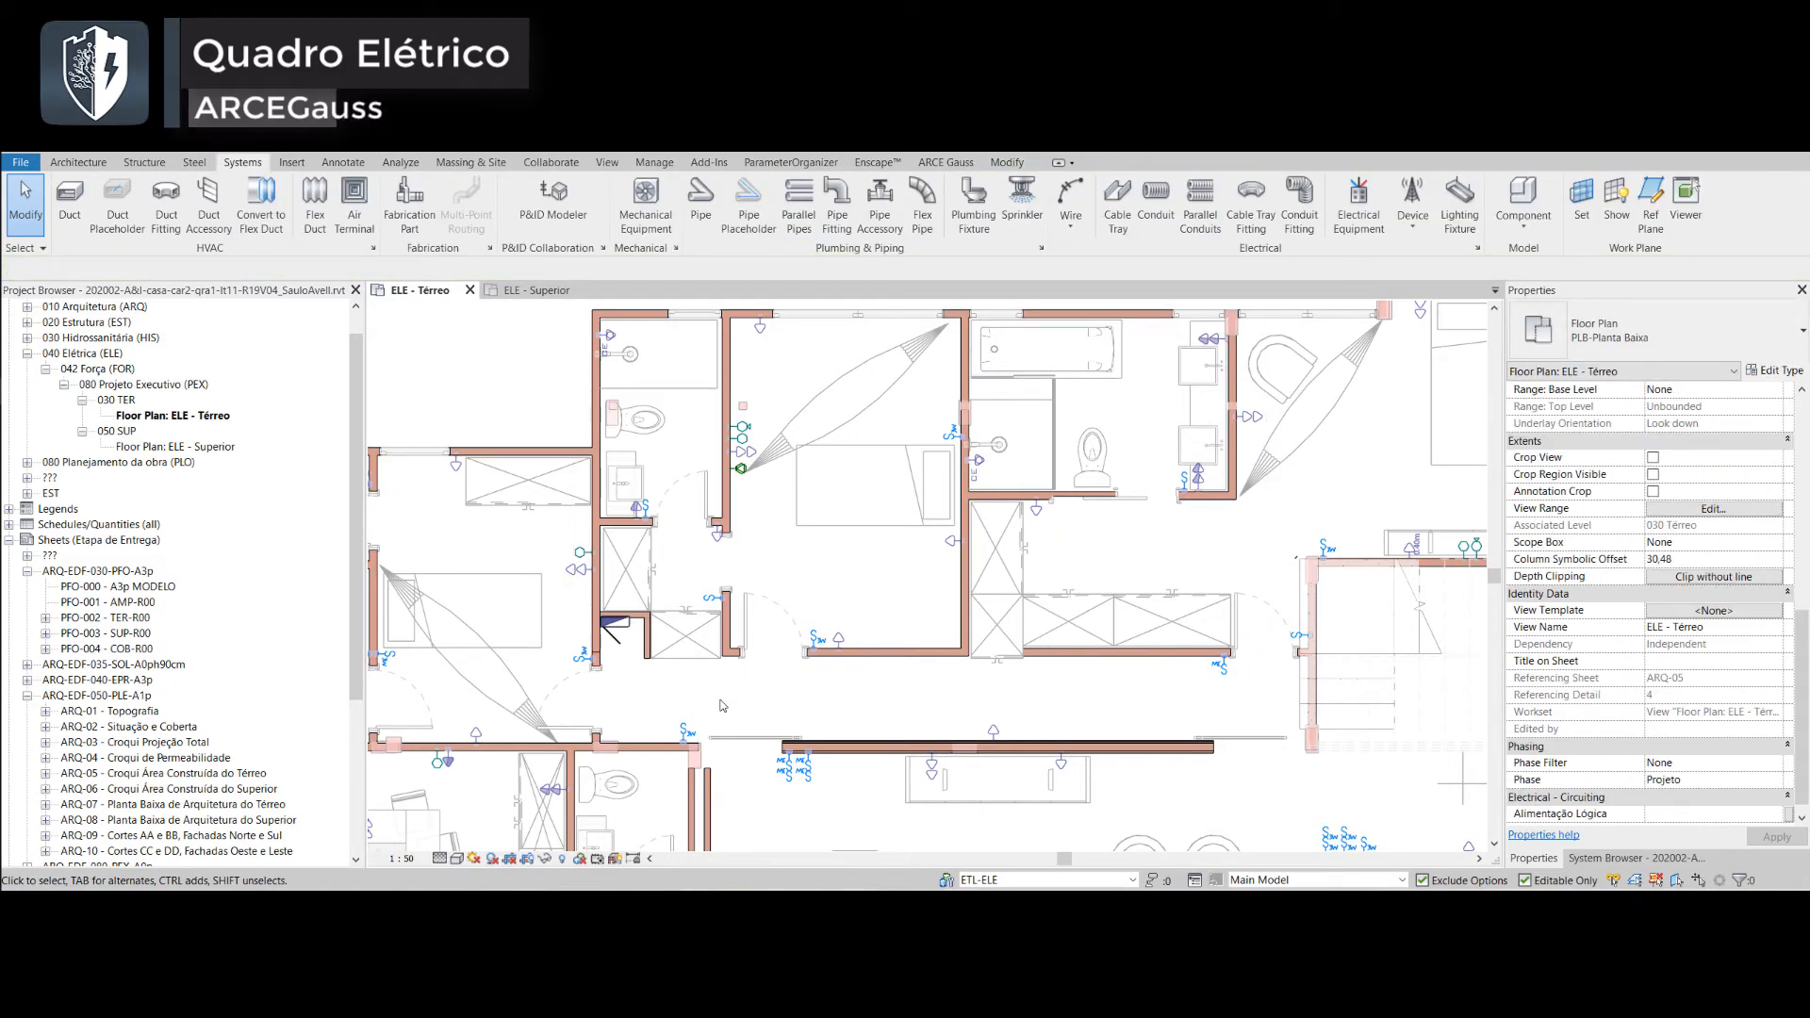